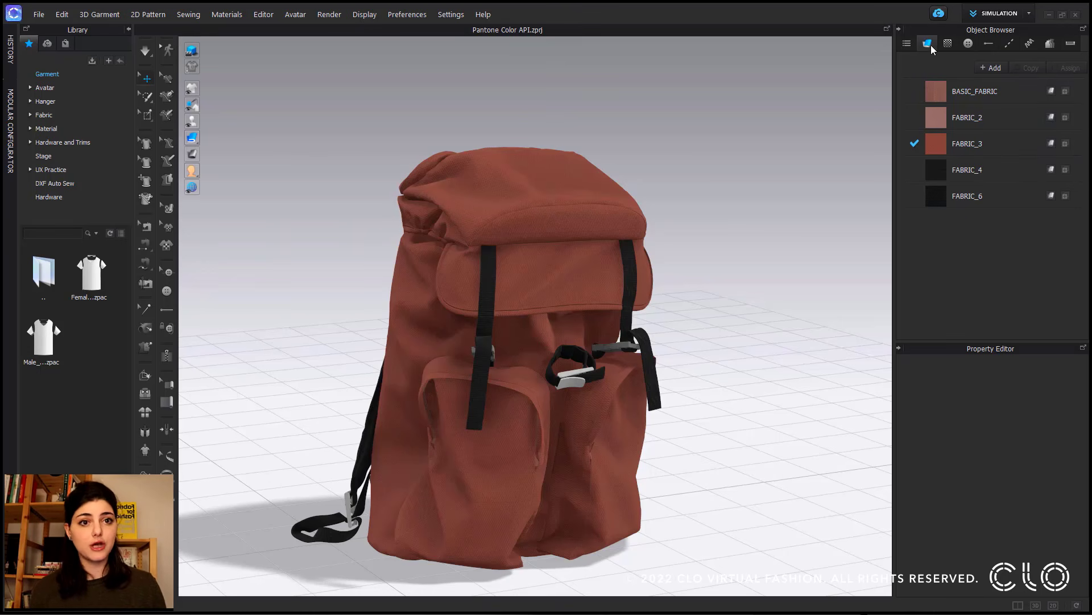
Step: Open the color picker for FABRIC_3 and show the Pantone Colors palette in the palette library
{"action": "left_click", "coordinate": [1003, 146]}
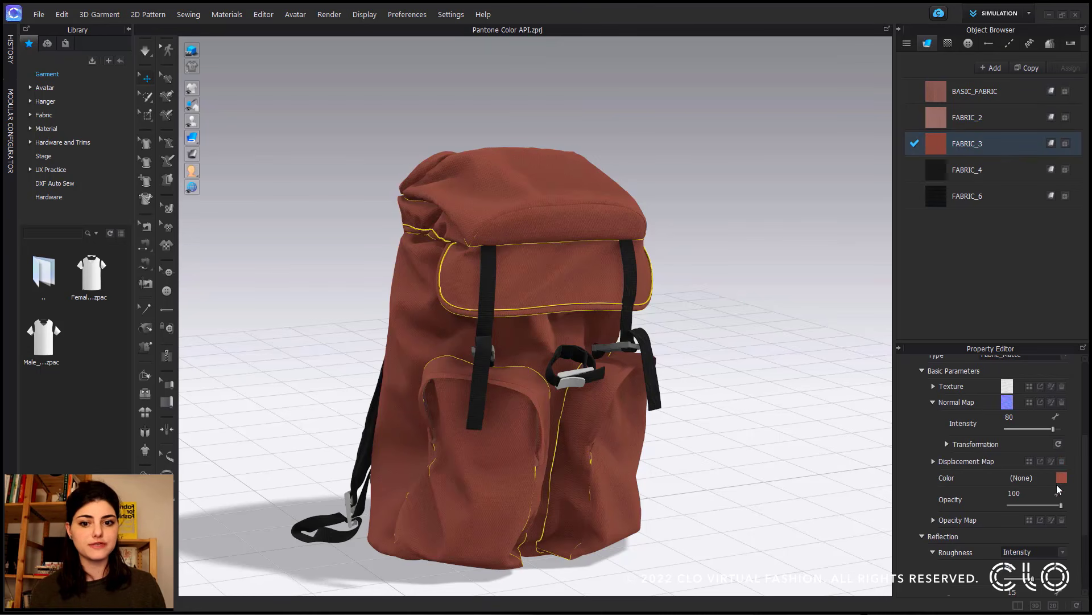
{"action": "left_click", "coordinate": [575, 382]}
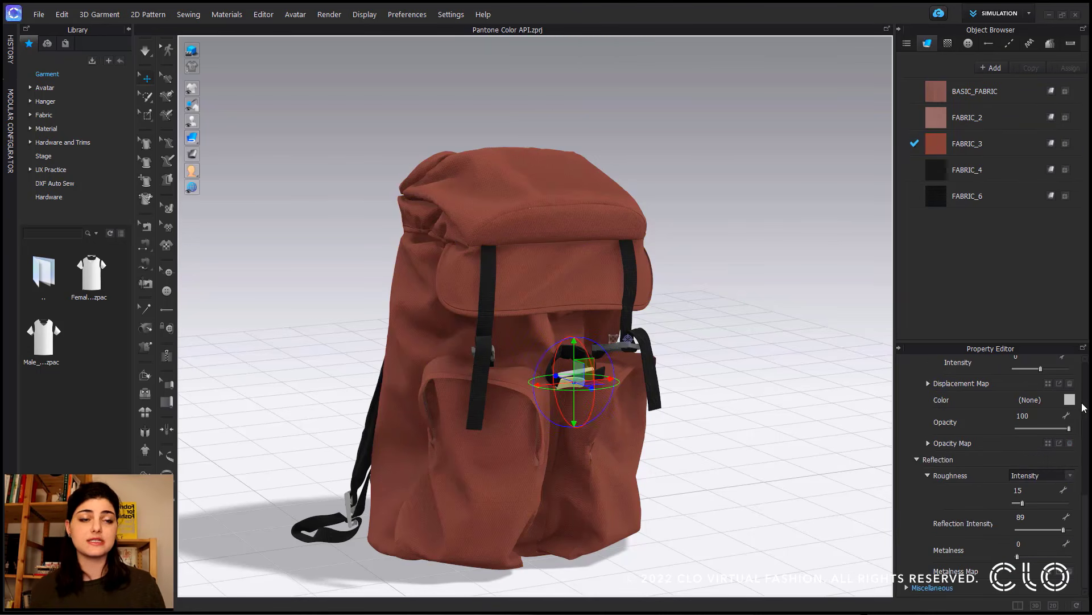
{"action": "left_click", "coordinate": [1007, 147]}
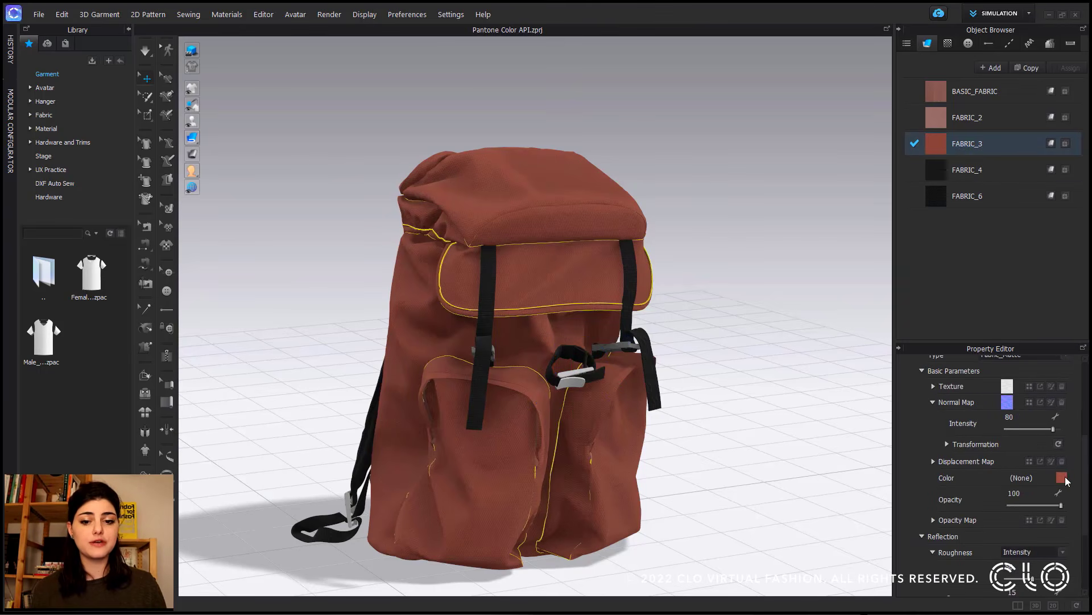
{"action": "left_click", "coordinate": [1061, 477]}
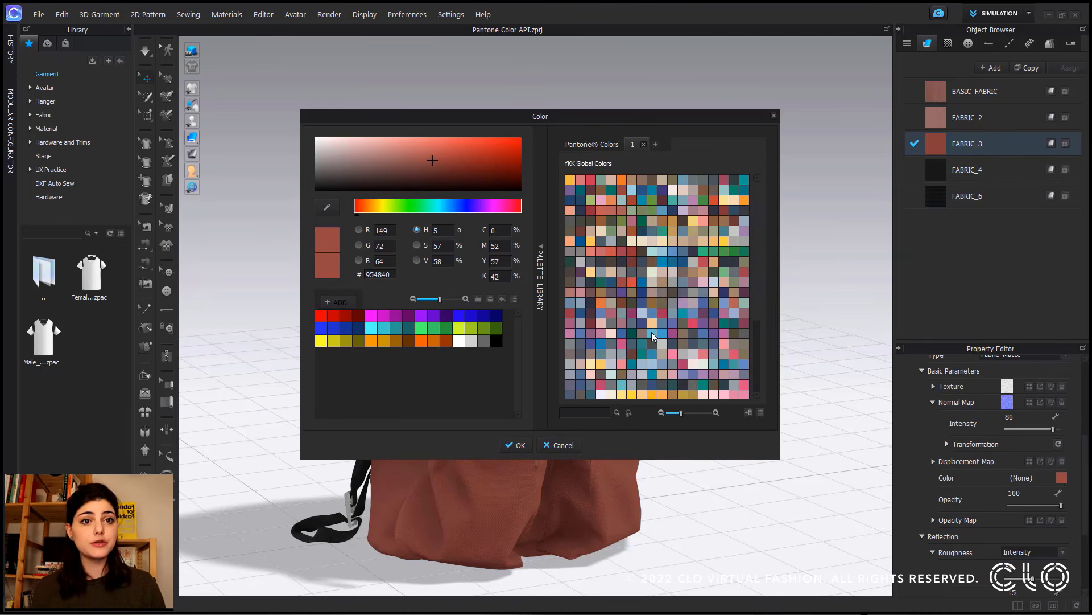
{"action": "left_click", "coordinate": [592, 146]}
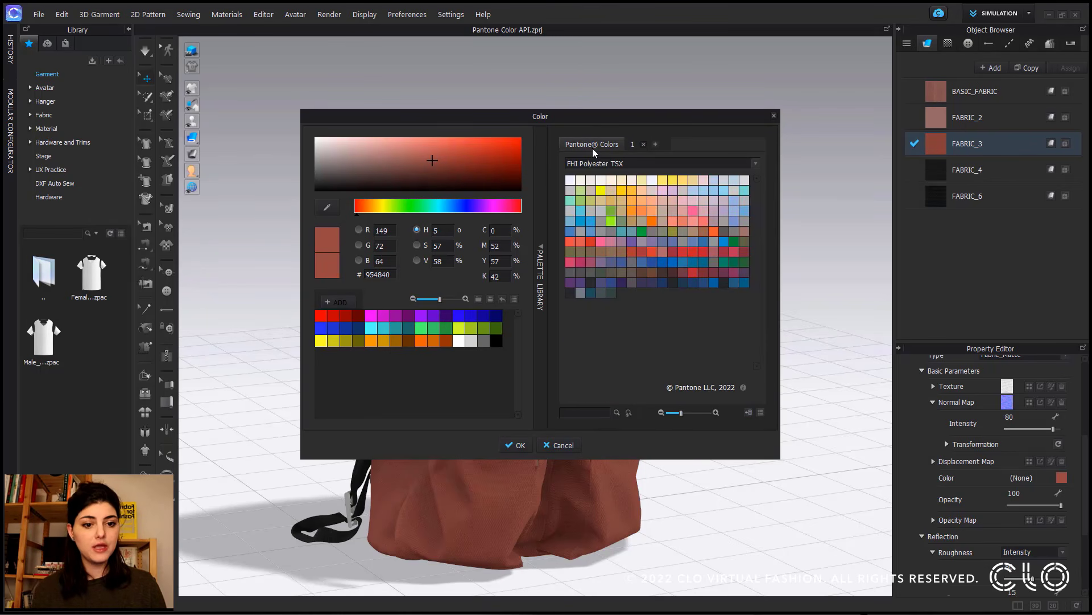
{"action": "mouse_move", "coordinate": [743, 389]}
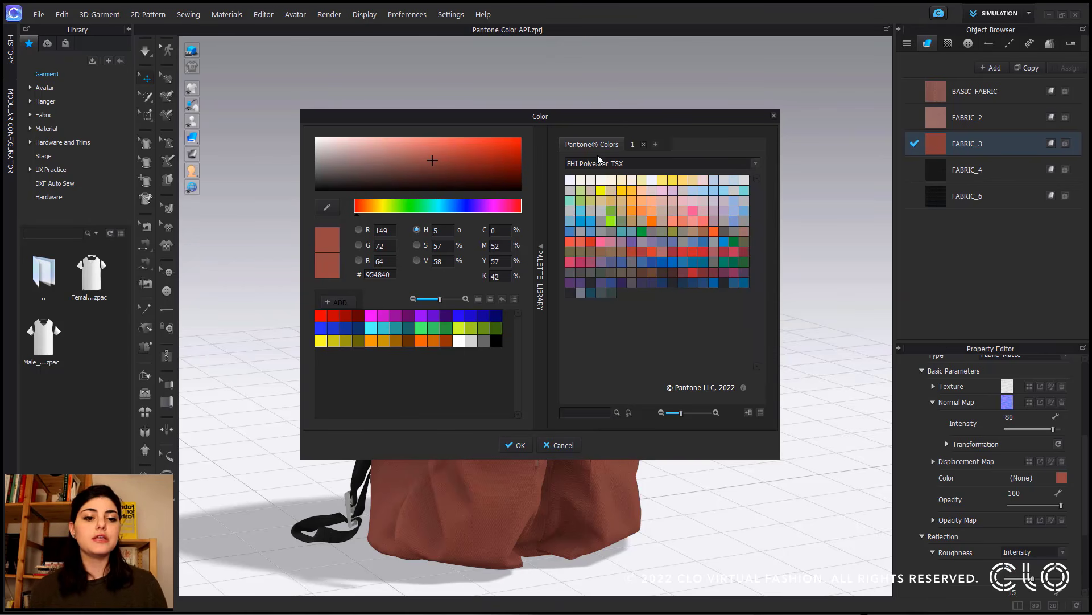
Step: Switch the Pantone palette to FHI Nylon Brights TN, and from there to FHI Cotton TCX
{"action": "left_click", "coordinate": [757, 162]}
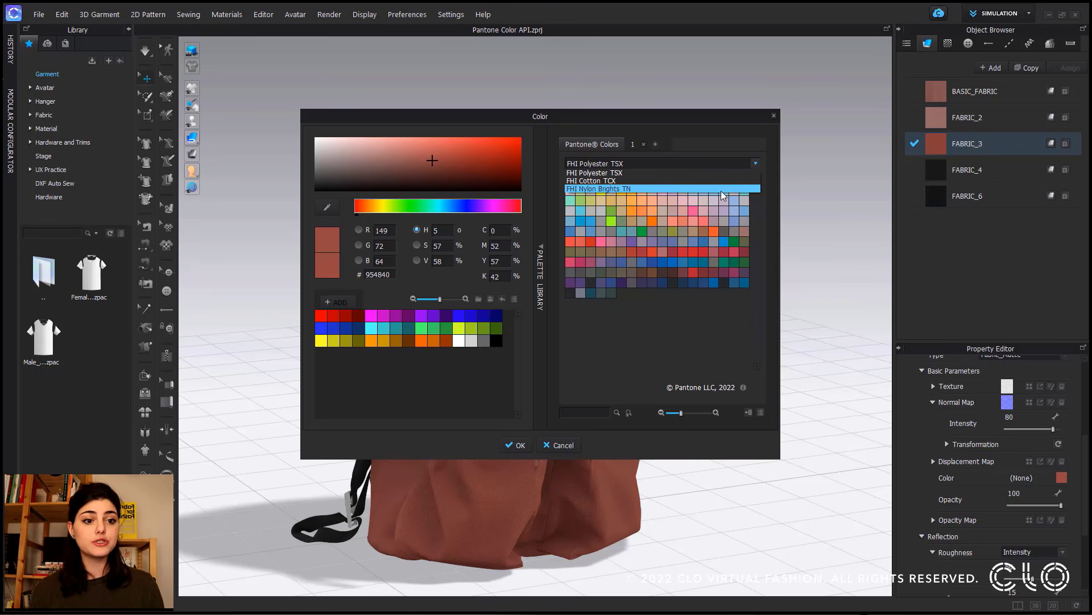
{"action": "left_click", "coordinate": [722, 190]}
{"action": "left_click", "coordinate": [753, 165]}
{"action": "left_click", "coordinate": [735, 180]}
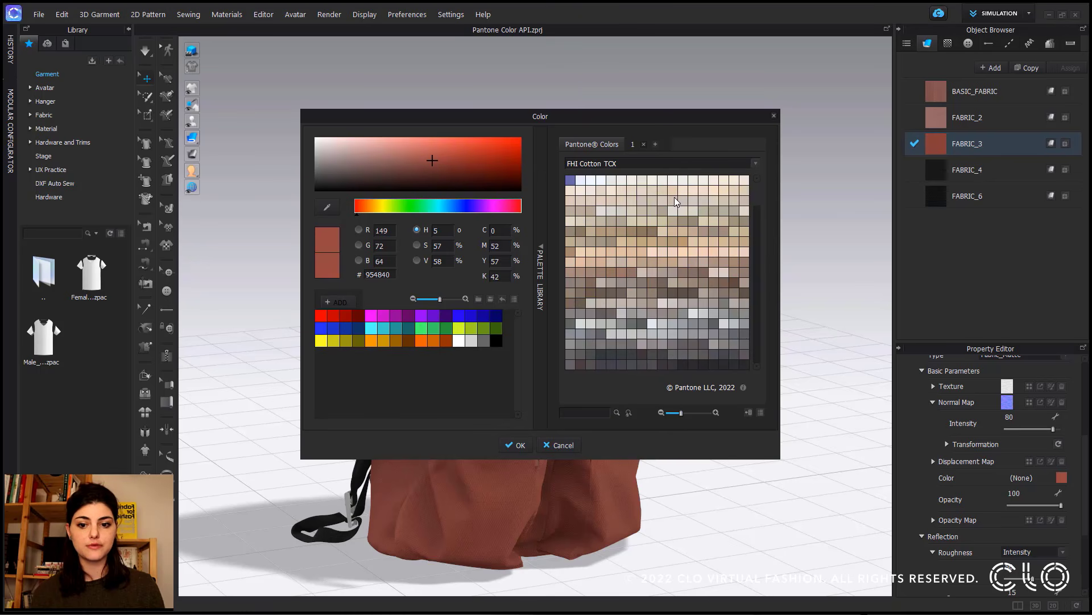
Step: View the Cotton TCX colors by name in single-column and multi-column lists, slightly enlarge the swatches, and return to the swatch grid
{"action": "left_click", "coordinate": [761, 413]}
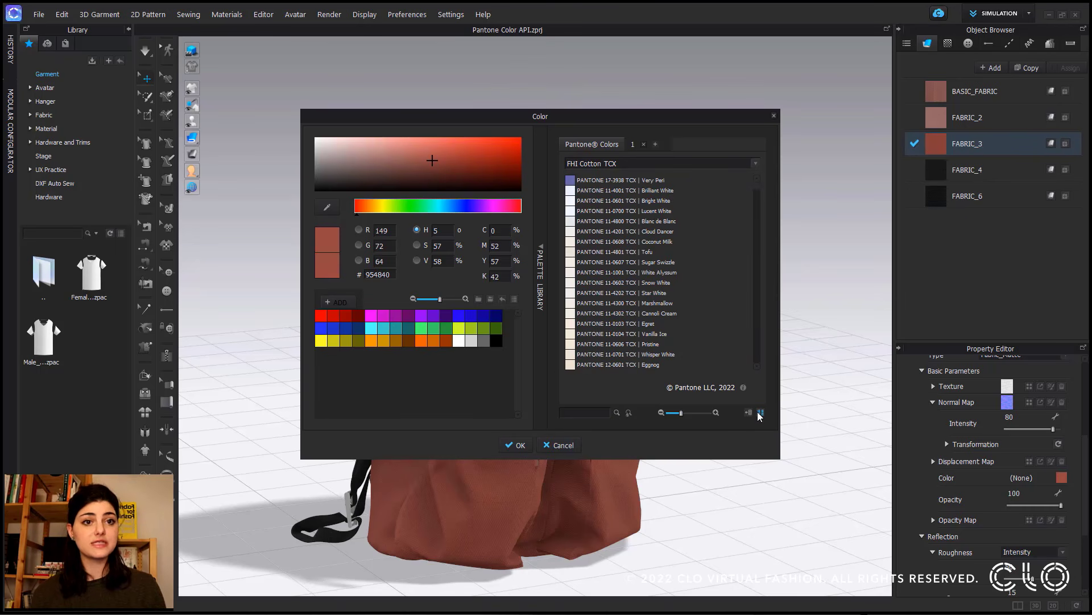
{"action": "left_click", "coordinate": [762, 414]}
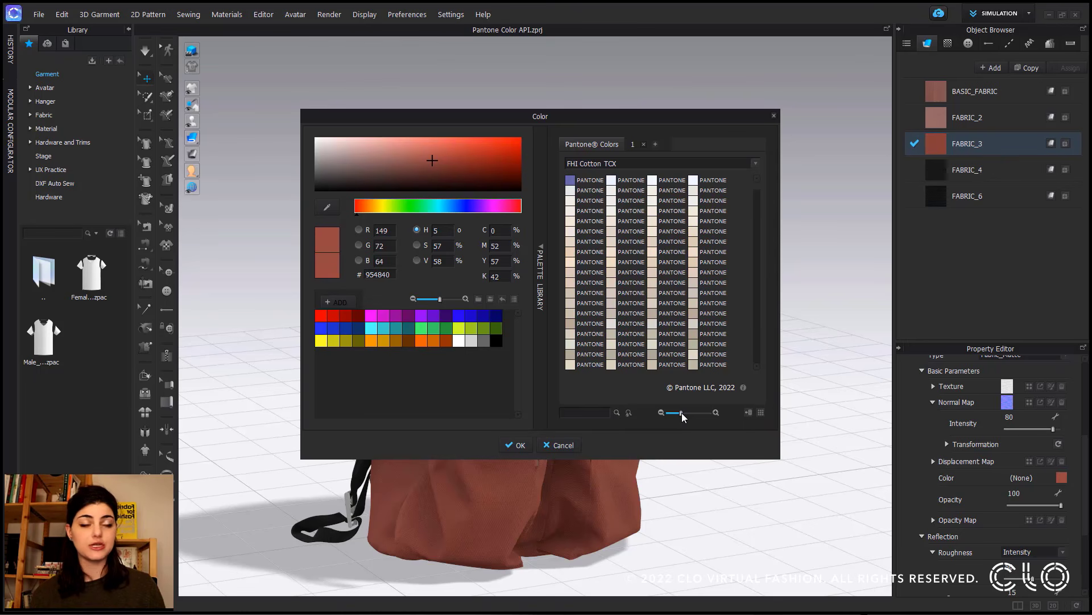
{"action": "mouse_move", "coordinate": [681, 412]}
{"action": "left_mouse_down"}
{"action": "mouse_move", "coordinate": [698, 415]}
{"action": "mouse_move", "coordinate": [684, 414]}
{"action": "left_mouse_up"}
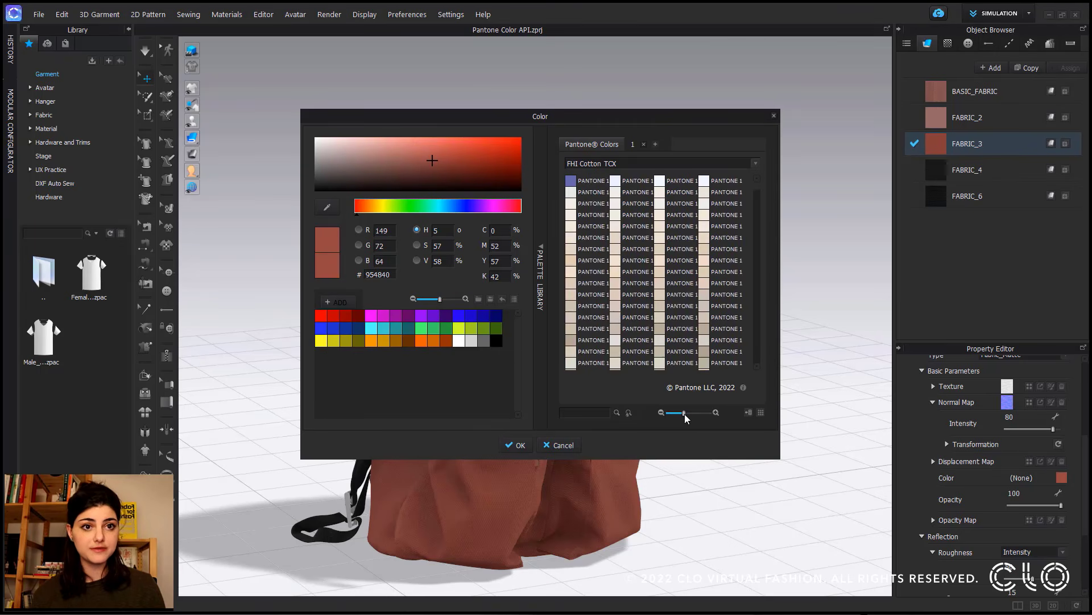
{"action": "left_click", "coordinate": [761, 413]}
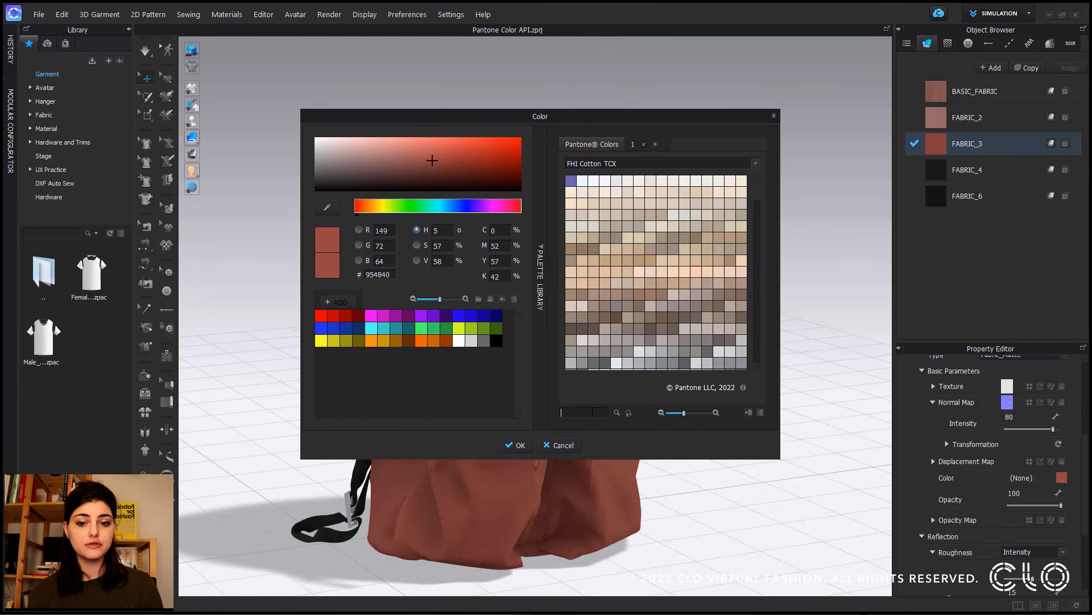
Step: Search the palette library for color code 1850
{"action": "left_click", "coordinate": [586, 412]}
{"action": "type", "text": "1850"}
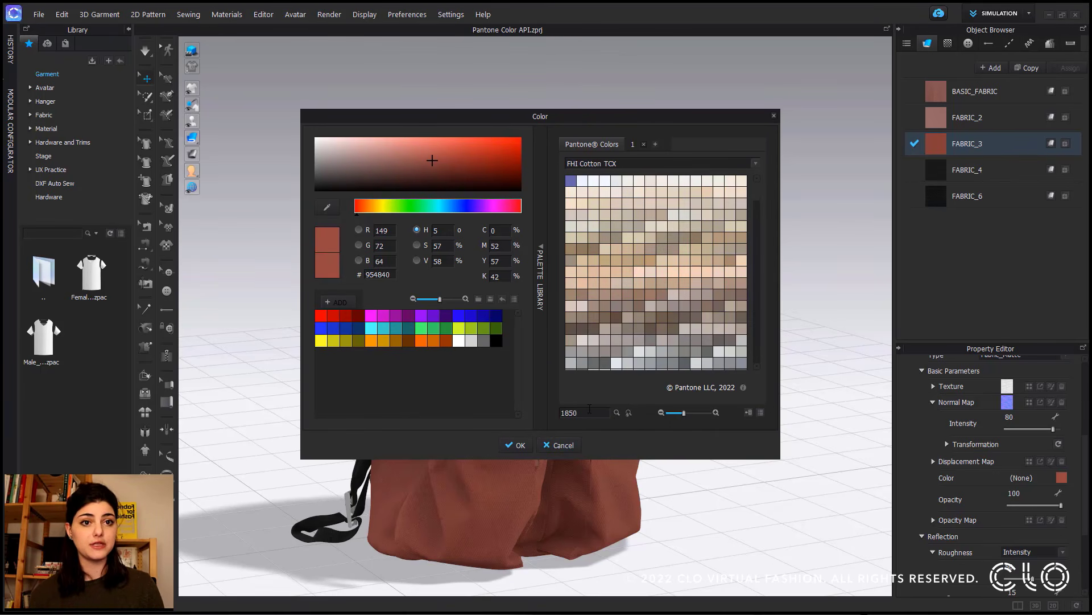
{"action": "key", "text": "Return"}
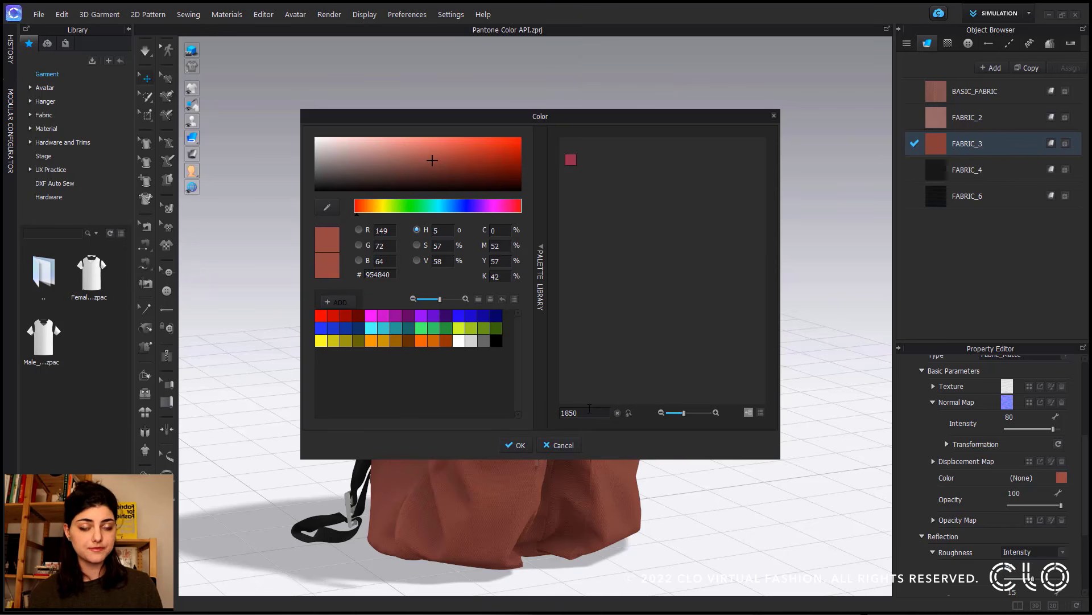
Step: Search the palette library for color code 1255, and clear the search to restore the full Pantone palette
{"action": "key", "text": "BackSpace"}
{"action": "key", "text": "BackSpace"}
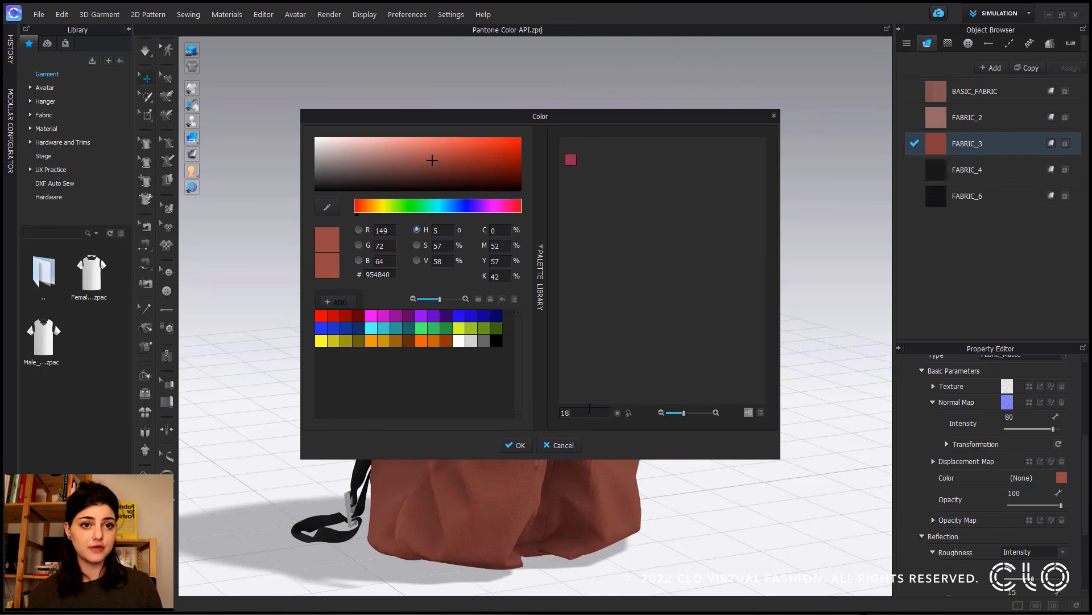
{"action": "key", "text": "BackSpace"}
{"action": "type", "text": "\\255"}
{"action": "key", "text": "BackSpace"}
{"action": "key", "text": "BackSpace"}
{"action": "key", "text": "BackSpace"}
{"action": "type", "text": "255"}
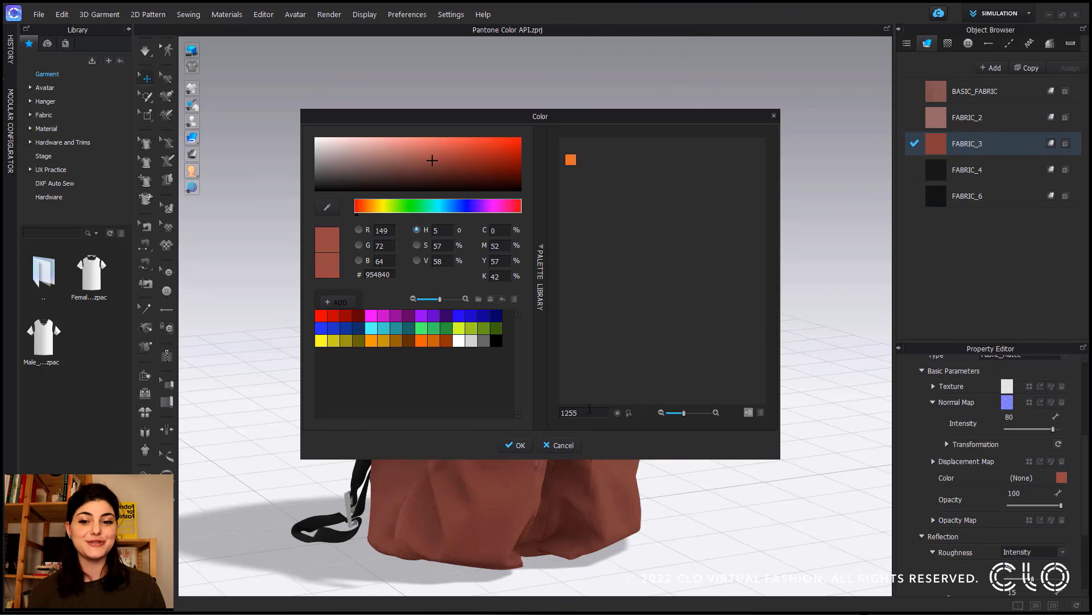
{"action": "left_click", "coordinate": [618, 415]}
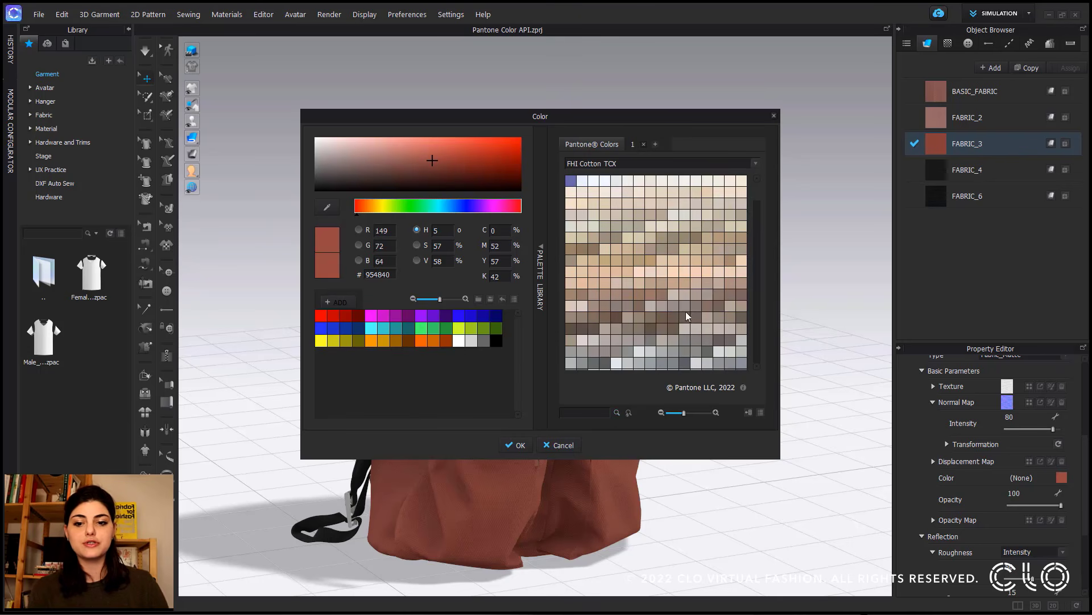
Step: Find library colors similar to the yellow-green swatch and try olive green 7D8464 on FABRIC_3
{"action": "left_click", "coordinate": [461, 329]}
{"action": "left_click", "coordinate": [630, 412]}
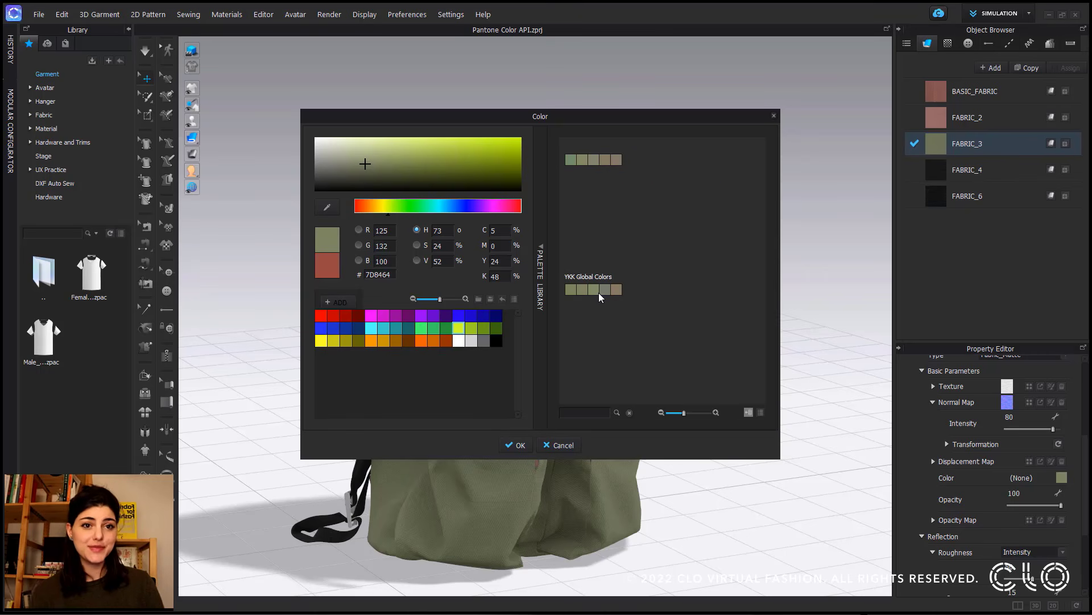
{"action": "left_click", "coordinate": [630, 412]}
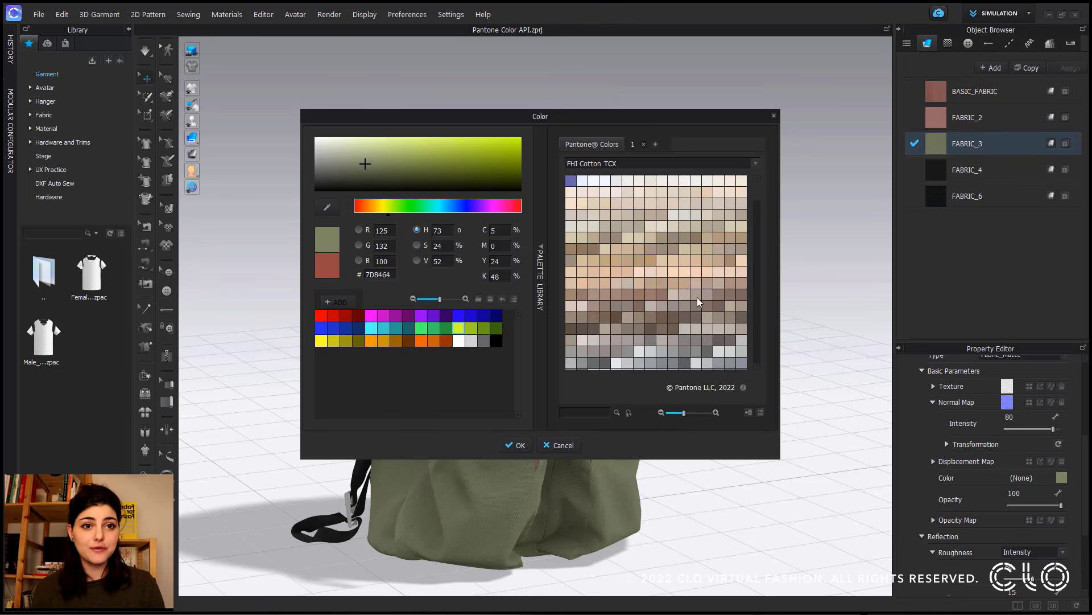
Step: Apply the Pantone FHI Cotton TCX color Pale Gold near the palette's end to FABRIC_3
{"action": "scroll", "coordinate": [688, 289], "scroll_direction": "down", "scroll_amount": 3}
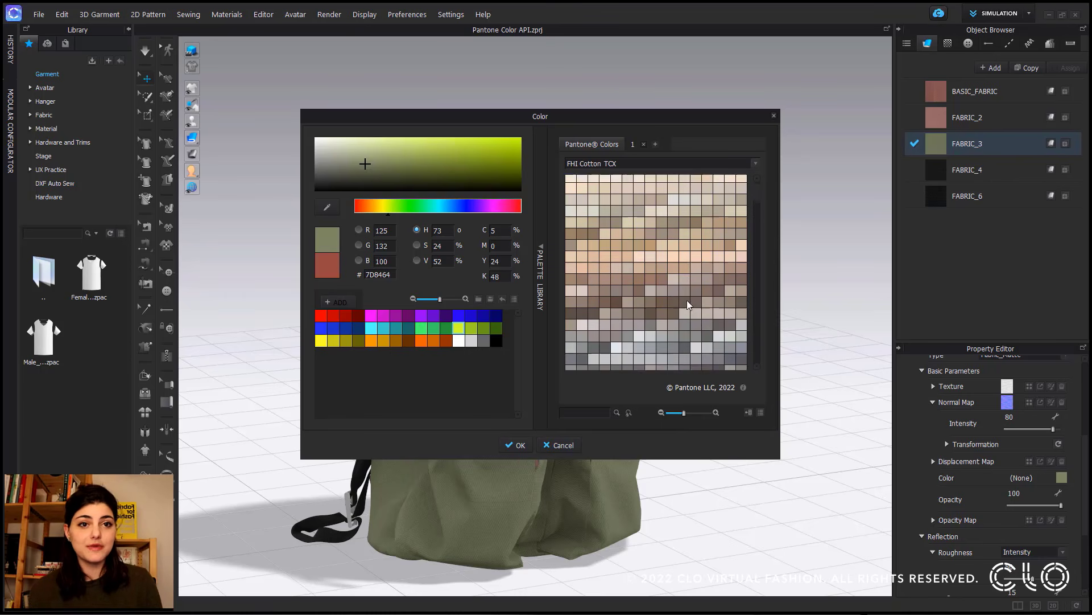
{"action": "left_click_drag", "start_coordinate": [755, 194], "coordinate": [762, 364]}
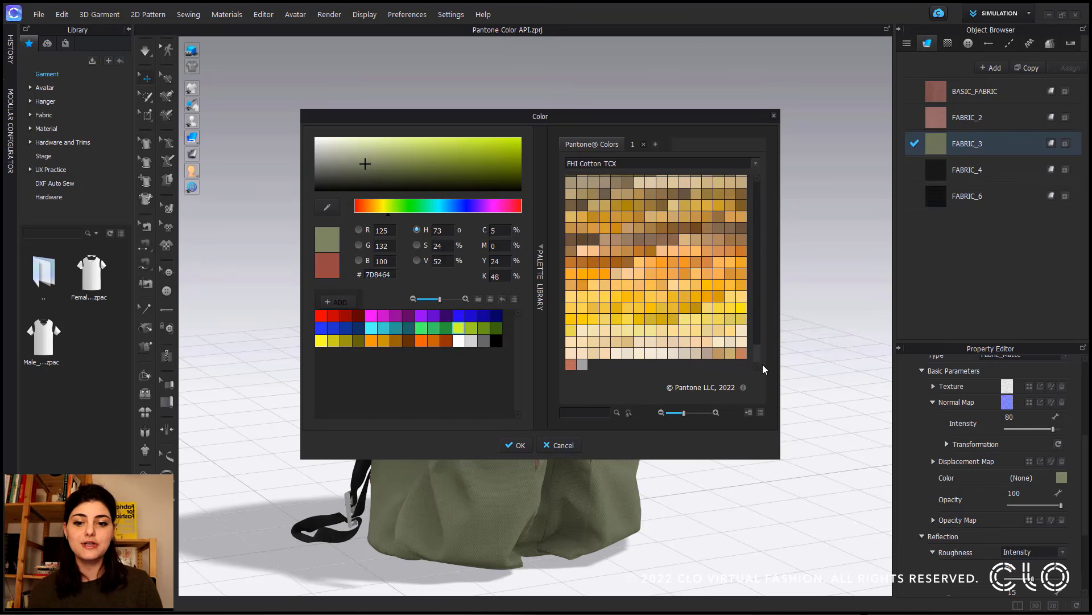
{"action": "left_click", "coordinate": [717, 352]}
{"action": "left_click_drag", "start_coordinate": [620, 120], "coordinate": [853, 85]}
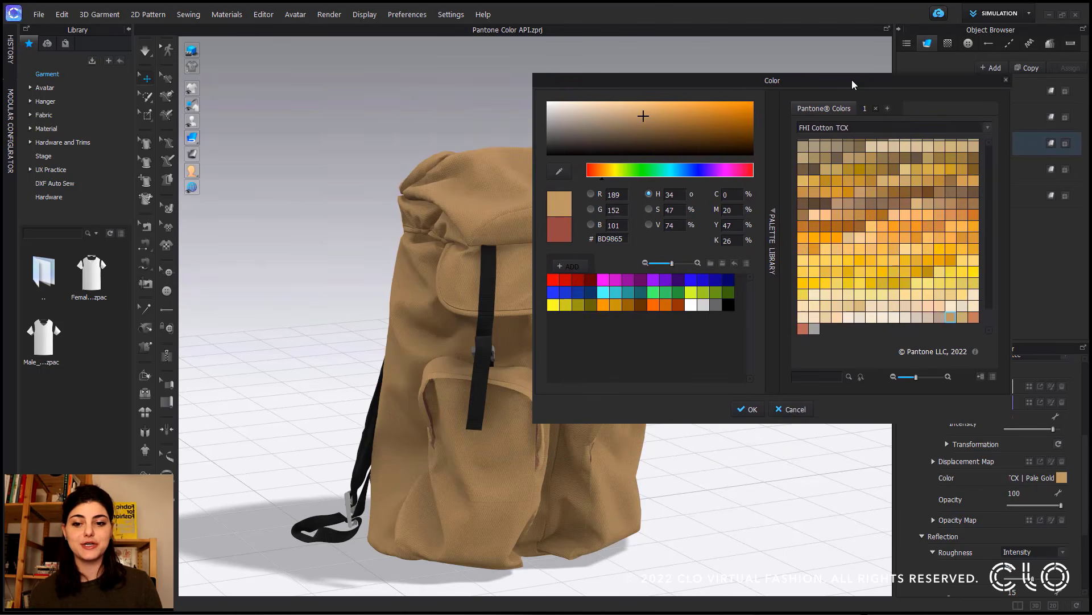
{"action": "left_click", "coordinate": [743, 412]}
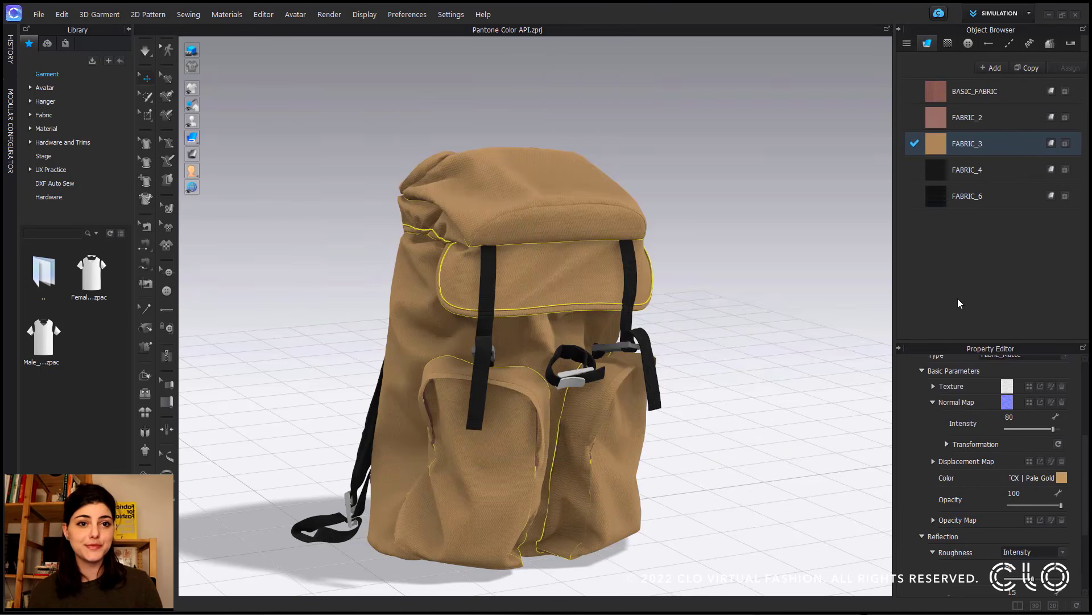
{"action": "left_click", "coordinate": [1012, 92]}
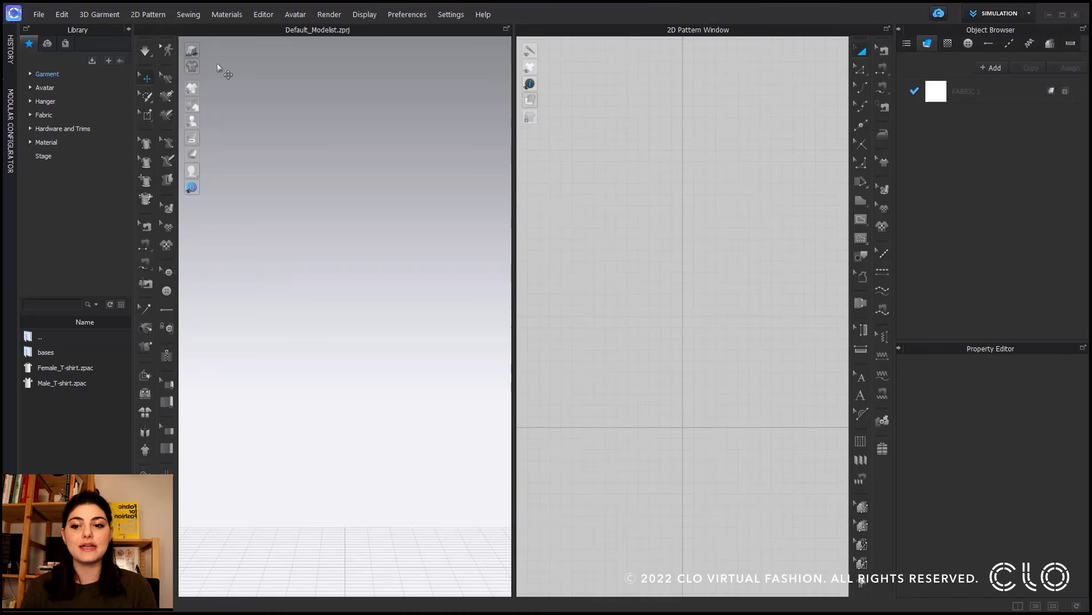
Step: Create front and back body patterns with Symmetry enabled for both in the Parametric Pattern Editor and place them in the 2D pattern window
{"action": "left_click", "coordinate": [259, 12]}
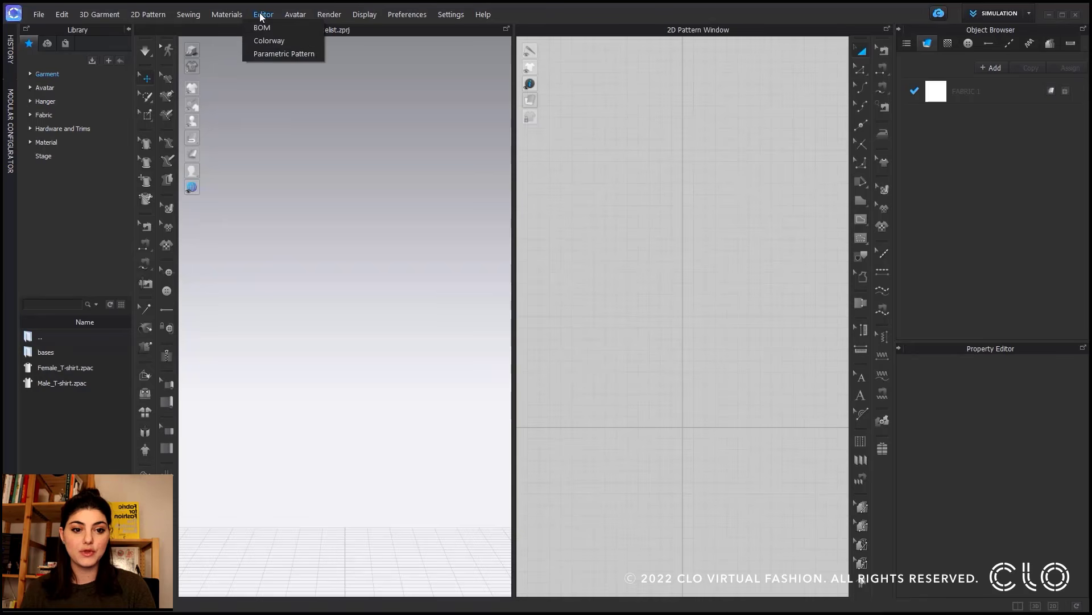
{"action": "left_click", "coordinate": [280, 53]}
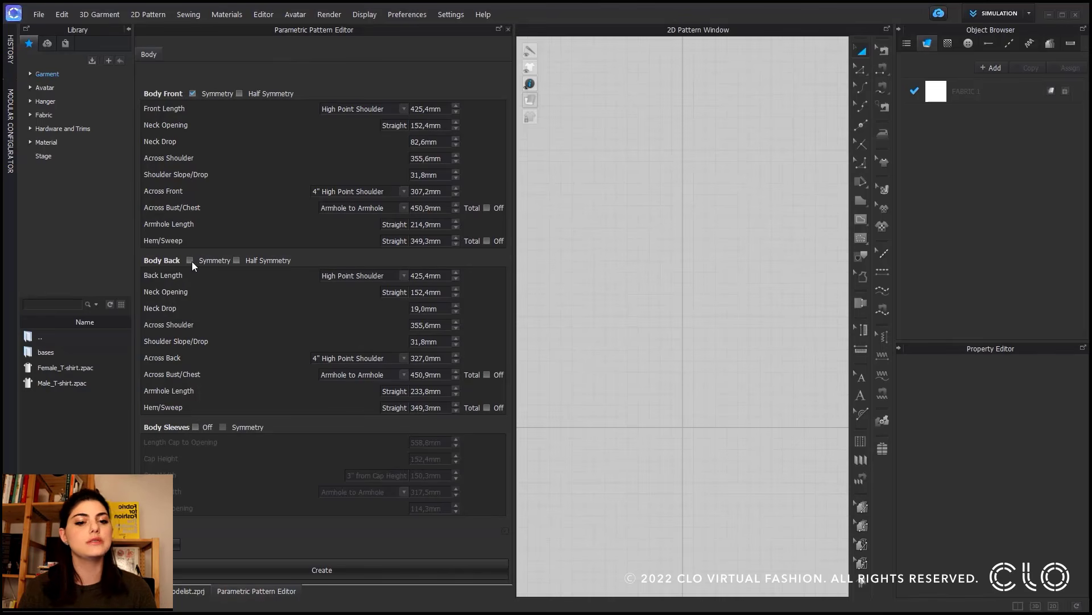
{"action": "left_click", "coordinate": [326, 568]}
{"action": "left_click", "coordinate": [690, 400]}
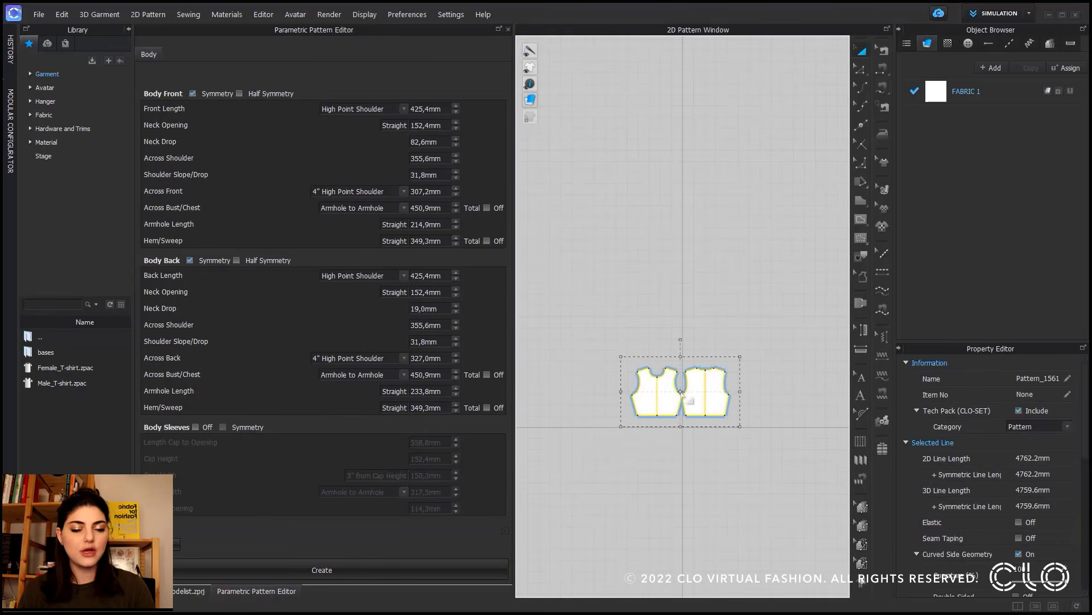
Step: Delete both symmetric body patterns from the 2D pattern window
{"action": "left_click_drag", "start_coordinate": [647, 405], "coordinate": [626, 405]}
{"action": "left_click", "coordinate": [654, 458]}
{"action": "left_click_drag", "start_coordinate": [751, 344], "coordinate": [602, 459]}
{"action": "key", "text": "Delete"}
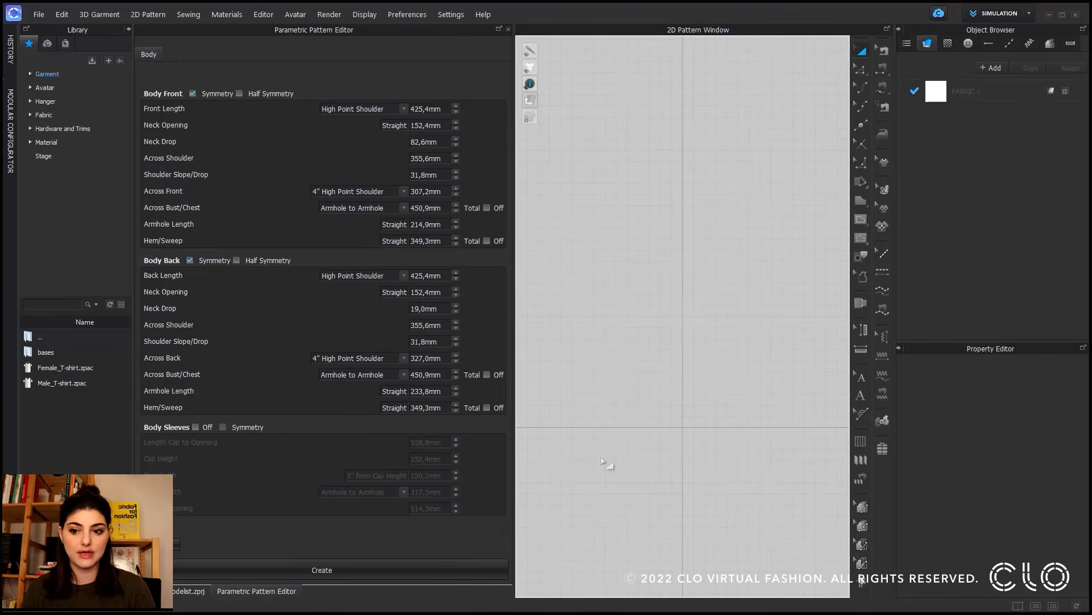
Step: Create and place front and back body patterns with Half Symmetry enabled for both, and delete them again
{"action": "left_click", "coordinate": [237, 260]}
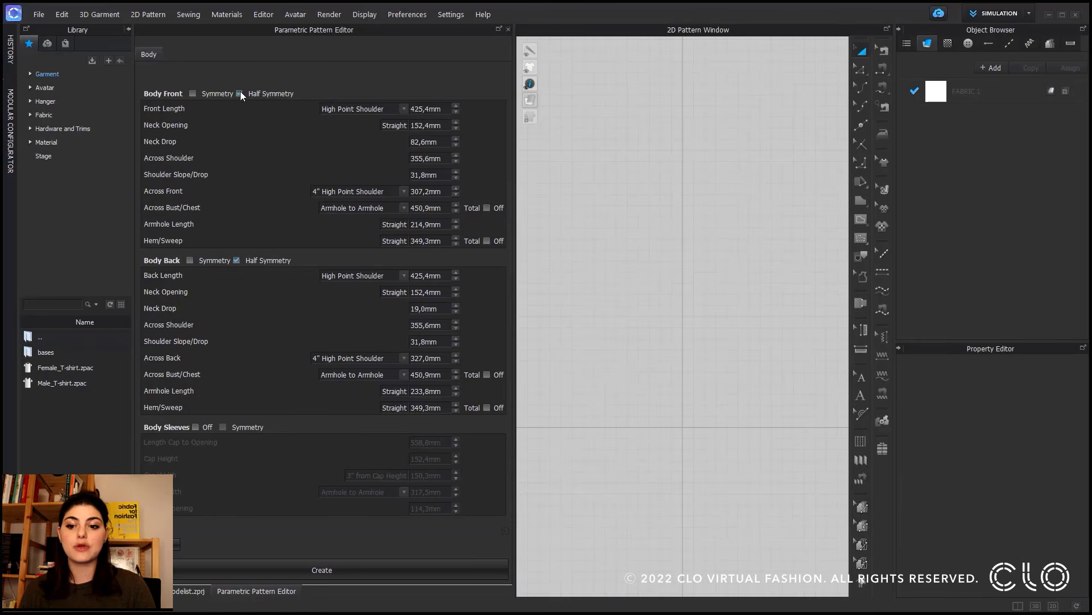
{"action": "left_click", "coordinate": [367, 568]}
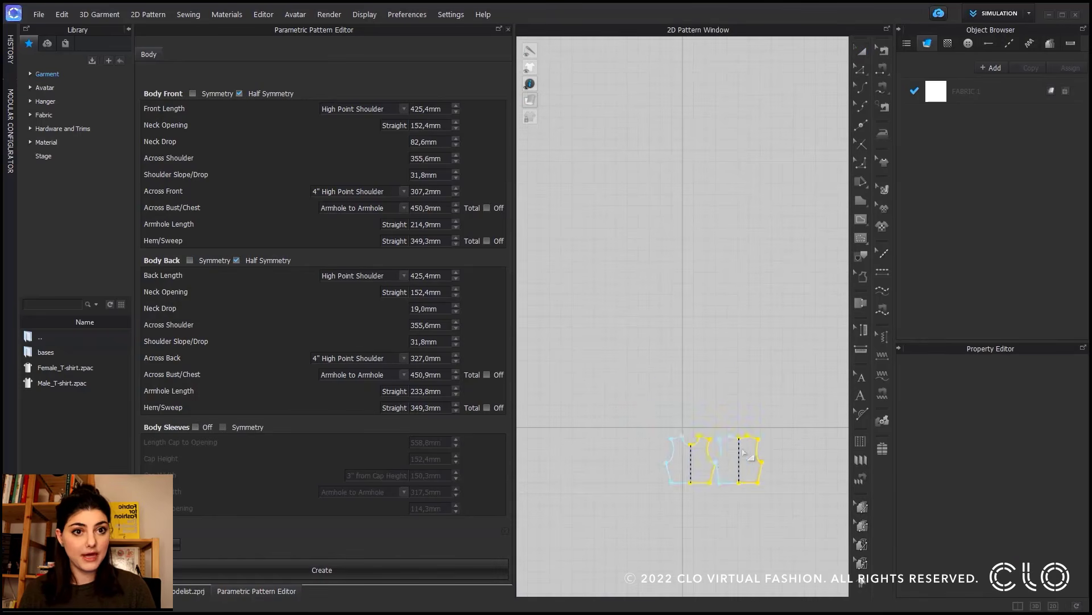
{"action": "left_click", "coordinate": [726, 484]}
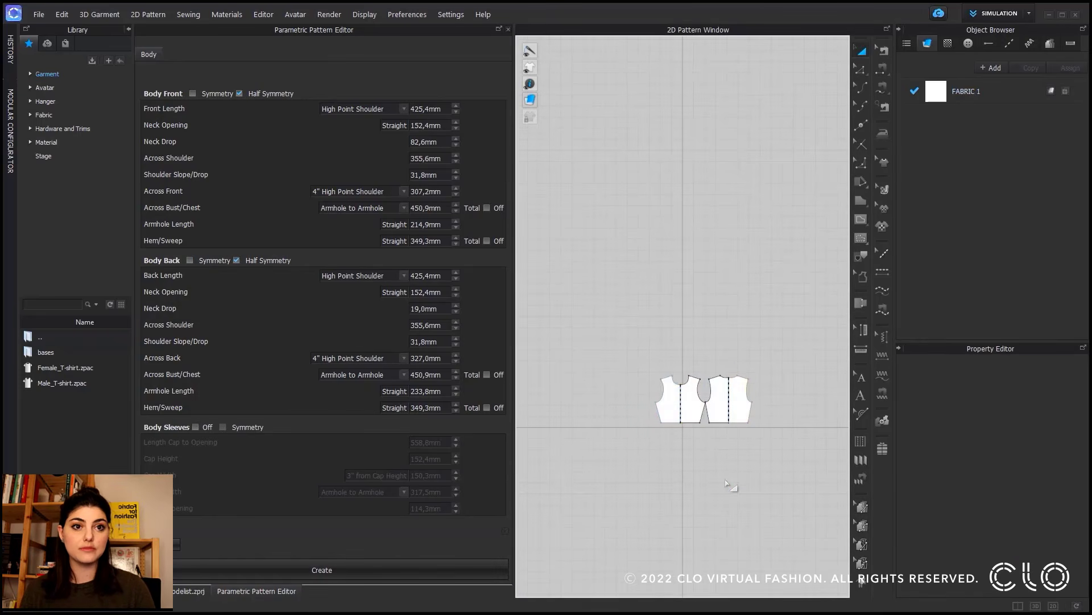
{"action": "left_click_drag", "start_coordinate": [779, 353], "coordinate": [626, 484]}
{"action": "key", "text": "Delete"}
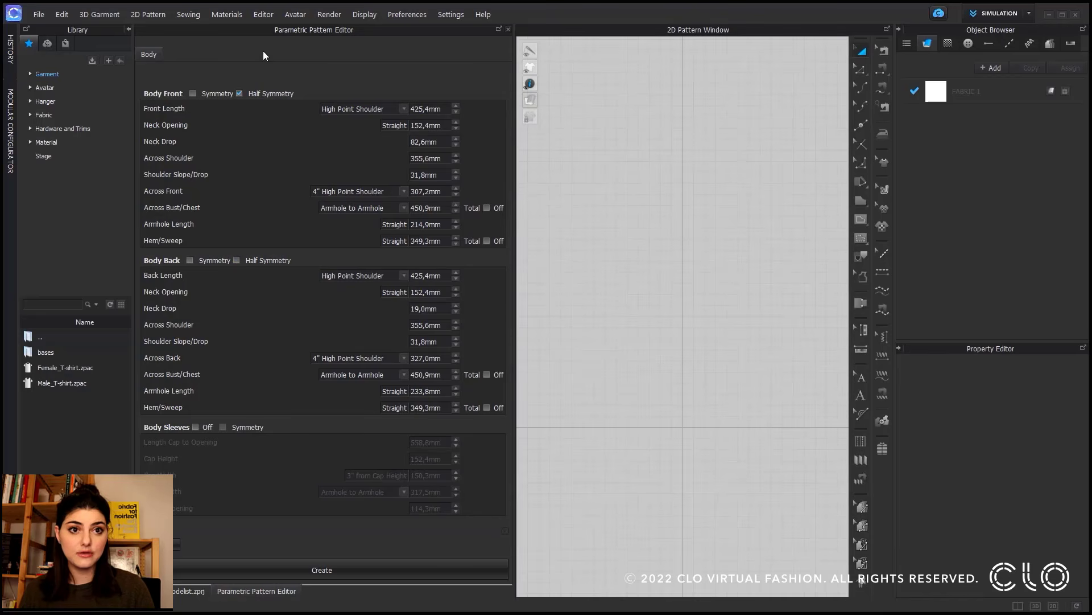
Step: Create and place half front and back body patterns with all symmetry options off, and delete them again
{"action": "left_click", "coordinate": [357, 564]}
{"action": "left_click", "coordinate": [694, 406]}
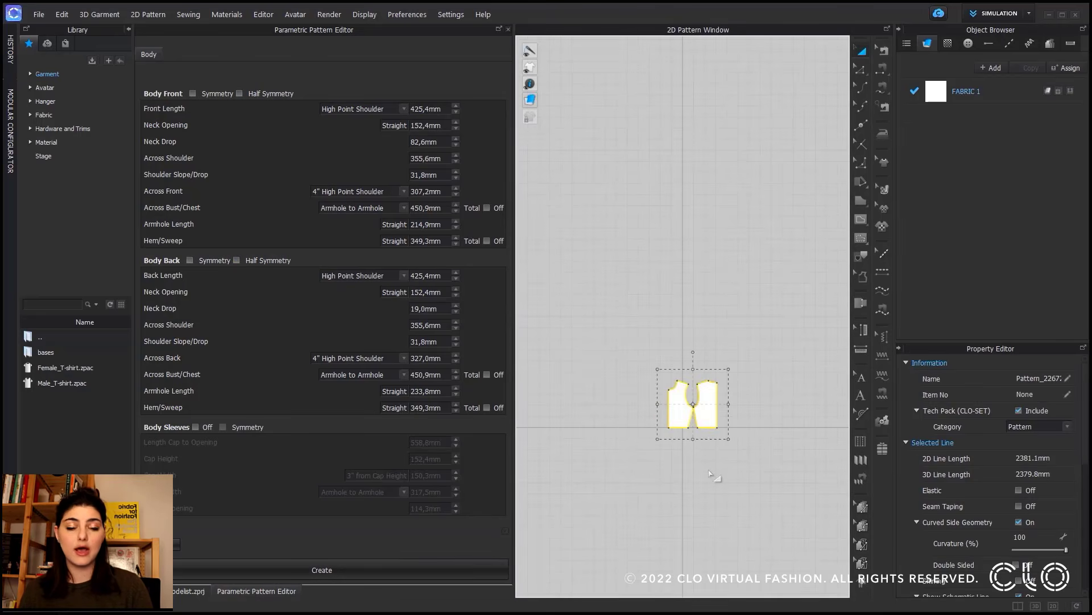
{"action": "left_click", "coordinate": [710, 472]}
{"action": "left_click_drag", "start_coordinate": [744, 357], "coordinate": [625, 472]}
{"action": "key", "text": "Delete"}
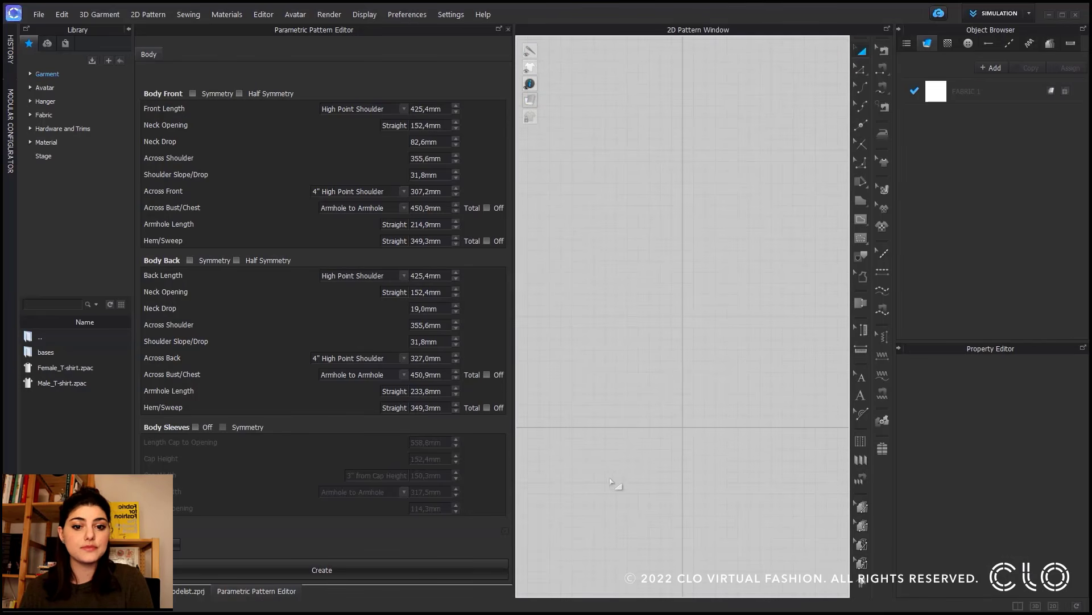
Step: Create and place half front and back body patterns with Body Sleeves turned on, and delete the resulting pieces
{"action": "left_click", "coordinate": [194, 426]}
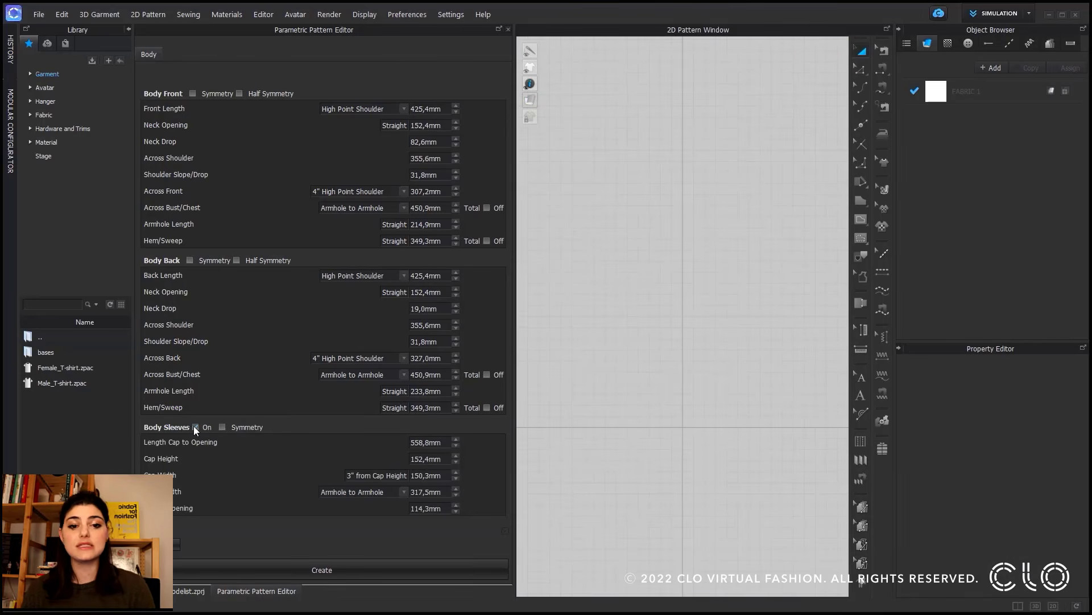
{"action": "left_click", "coordinate": [363, 570]}
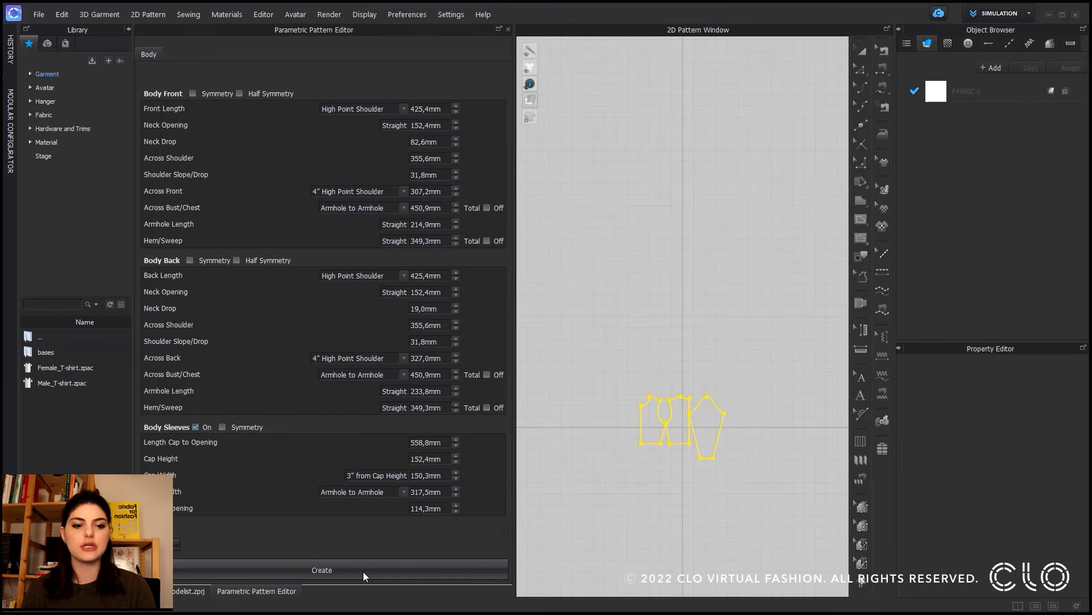
{"action": "left_click", "coordinate": [714, 434]}
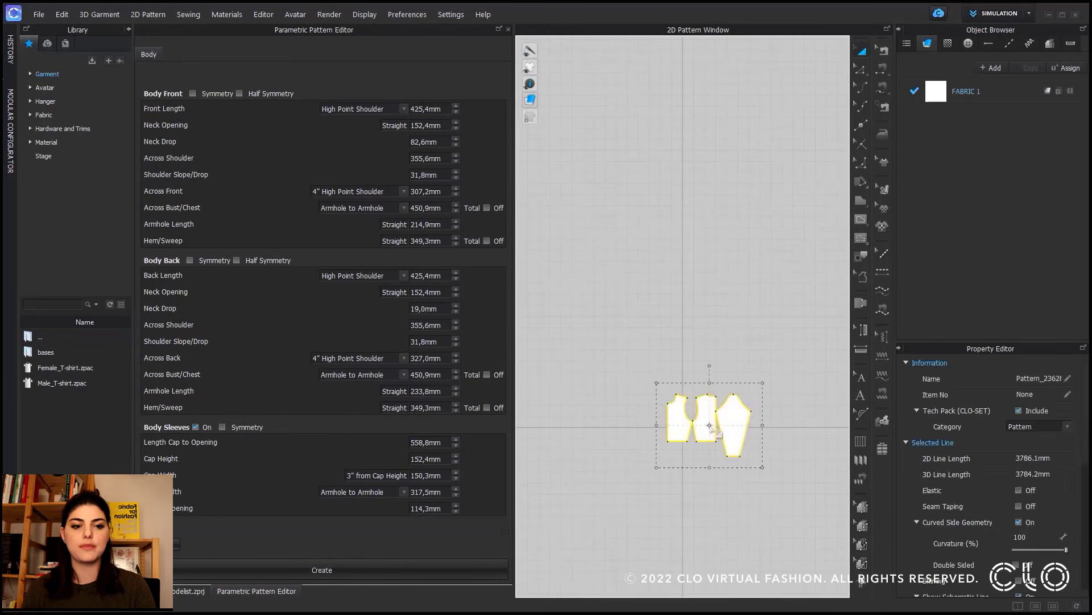
{"action": "left_click", "coordinate": [742, 512]}
{"action": "left_click_drag", "start_coordinate": [775, 376], "coordinate": [654, 494]}
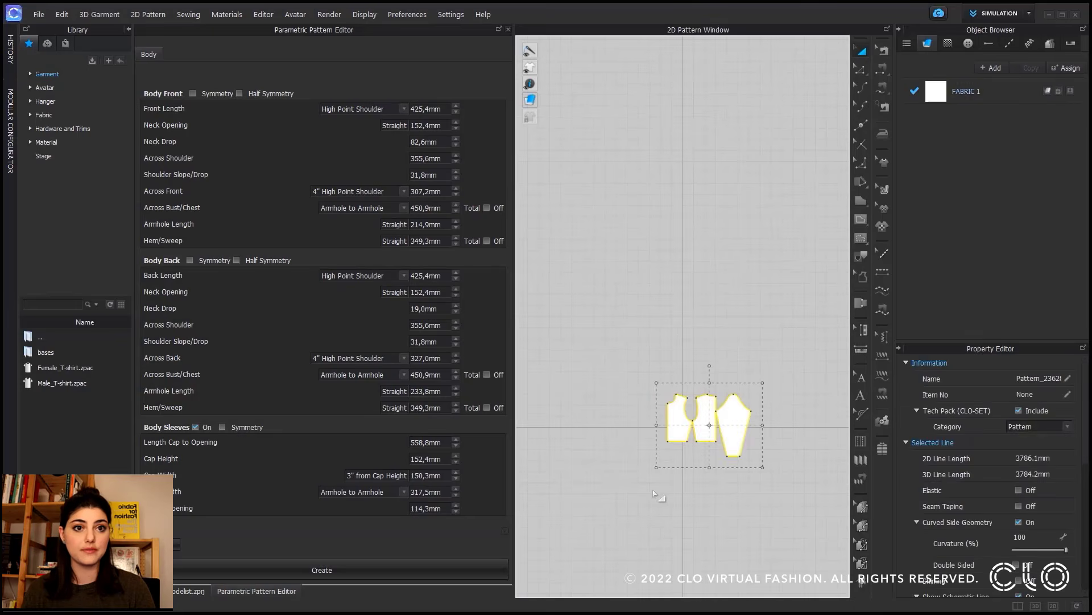
{"action": "key", "text": "Delete"}
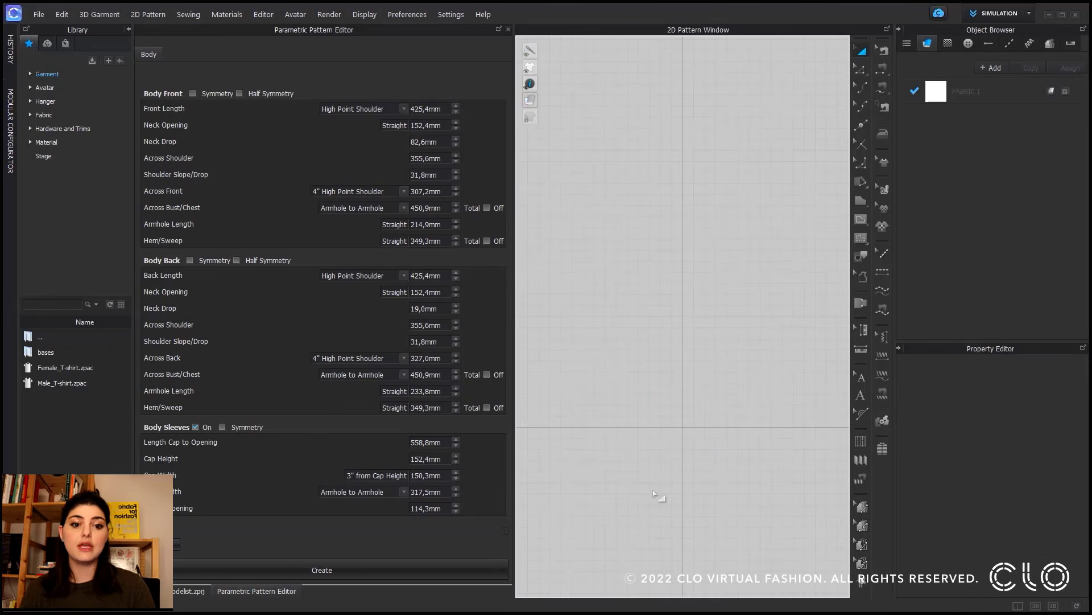
Step: Create and place the body patterns with sleeve Symmetry also enabled, and delete them again
{"action": "left_click", "coordinate": [221, 428]}
{"action": "left_click", "coordinate": [319, 566]}
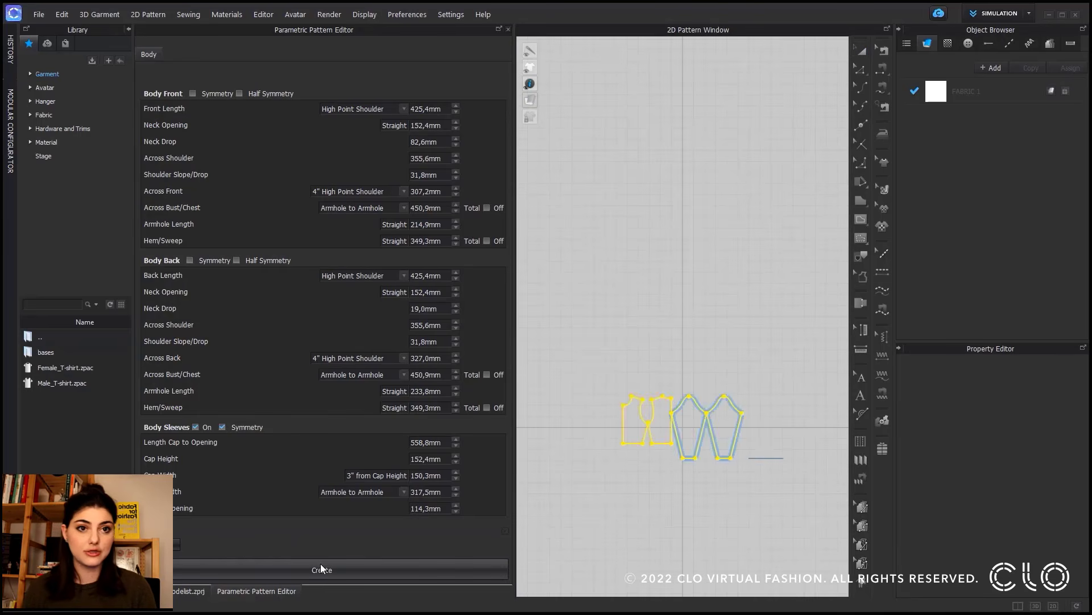
{"action": "left_click", "coordinate": [732, 492]}
{"action": "left_click_drag", "start_coordinate": [807, 331], "coordinate": [624, 493]}
{"action": "key", "text": "Delete"}
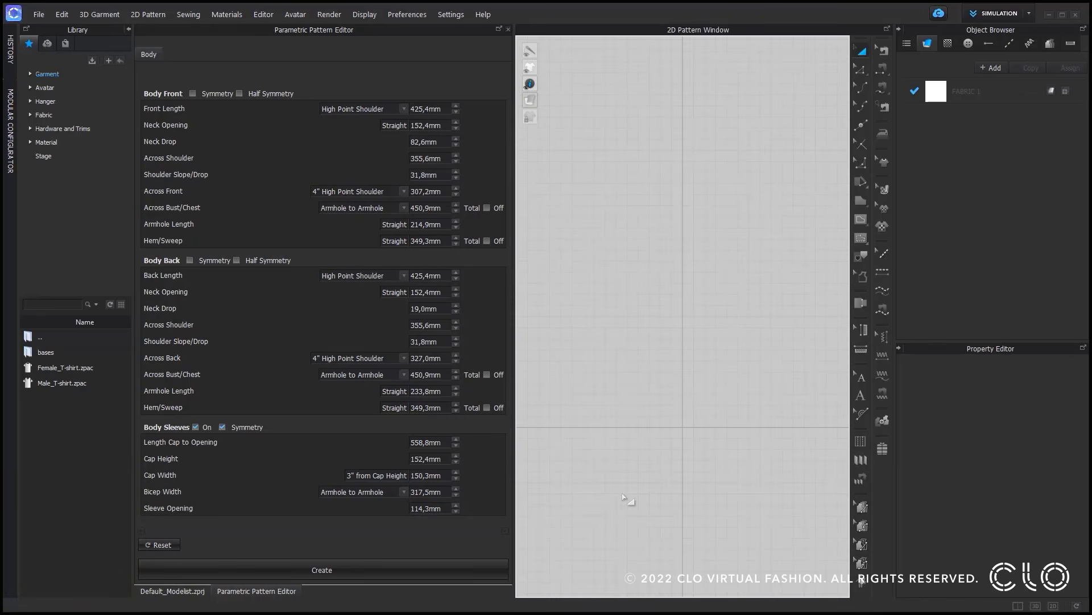
Step: Reset the editor's parameters, and set the Body Front's Front Length to 540 mm, Neck Opening to 190 mm and Neck Drop to 70 mm
{"action": "left_click", "coordinate": [161, 545]}
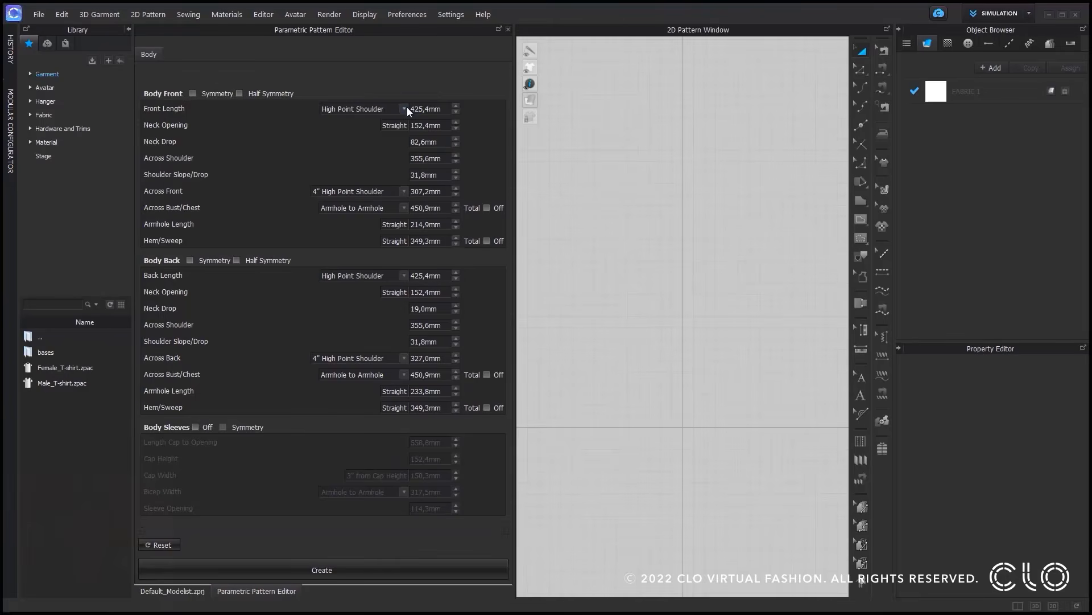
{"action": "left_click", "coordinate": [403, 109]}
{"action": "double_click", "coordinate": [424, 109]}
{"action": "type", "text": "540"}
{"action": "key", "text": "Tab"}
{"action": "type", "text": "190"}
{"action": "key", "text": "Return"}
{"action": "key", "text": "Tab"}
{"action": "type", "text": "70"}
{"action": "key", "text": "Return"}
Step: Set the Body Front's Across Shoulder to 390 mm, Shoulder Slope/Drop to 40 mm and Across Front at 4" High Point Shoulder to 360 mm
{"action": "key", "text": "Tab"}
{"action": "type", "text": "390"}
{"action": "key", "text": "Return"}
{"action": "key", "text": "Tab"}
{"action": "type", "text": "40"}
{"action": "key", "text": "Return"}
{"action": "left_click", "coordinate": [396, 192]}
{"action": "left_click", "coordinate": [397, 200]}
{"action": "left_click", "coordinate": [437, 192]}
{"action": "type", "text": "360"}
{"action": "key", "text": "Return"}
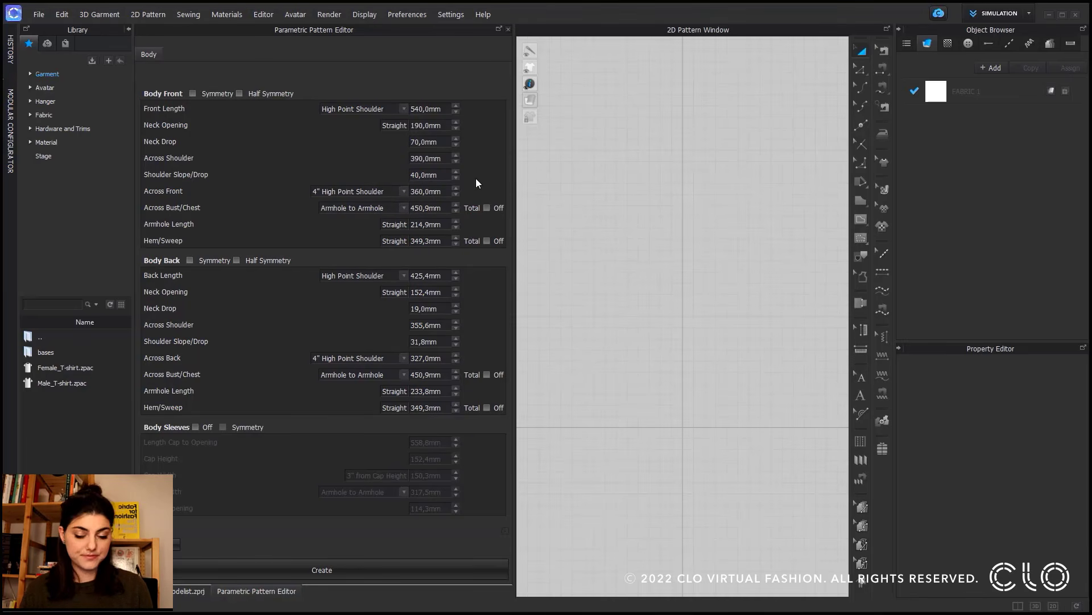
Step: Measure the front Across Bust/Chest from Armhole to Armhole, turn on its Total option and set it to 840 mm
{"action": "left_click", "coordinate": [403, 208]}
{"action": "left_click", "coordinate": [395, 218]}
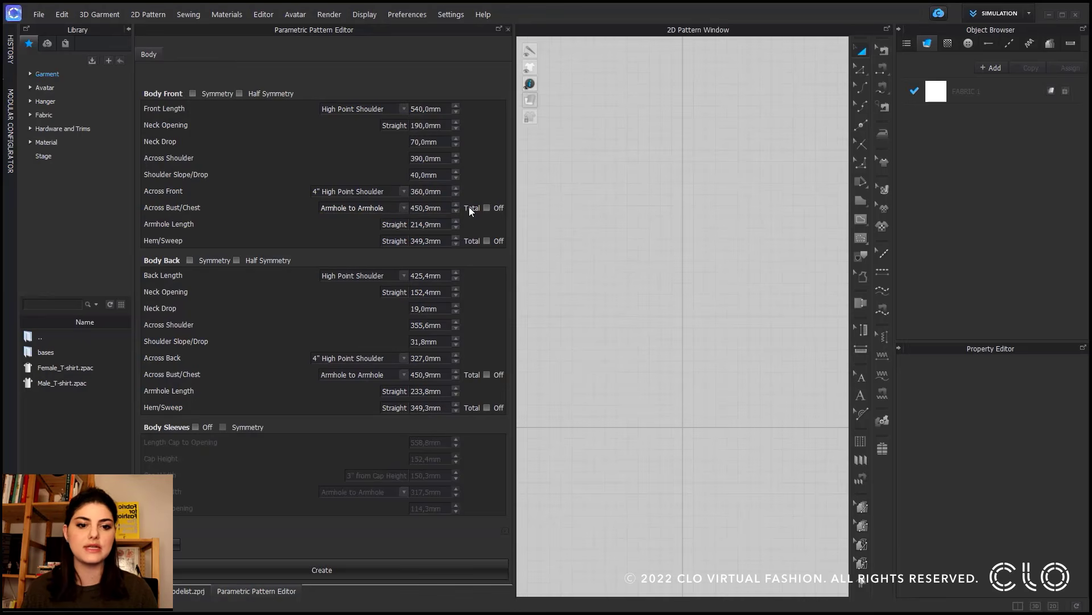
{"action": "left_click", "coordinate": [487, 209]}
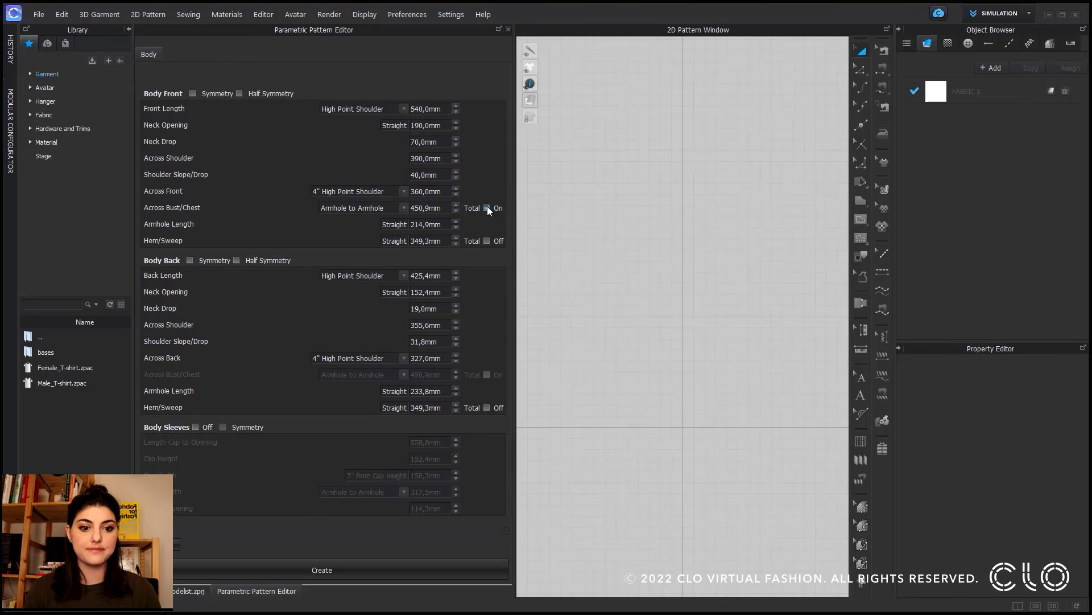
{"action": "double_click", "coordinate": [449, 209]}
{"action": "type", "text": "840"}
{"action": "key", "text": "Return"}
Step: Set the front Armhole Length to 170 mm and the Hem/Sweep to 840 mm with its Total option on
{"action": "double_click", "coordinate": [438, 225]}
{"action": "type", "text": "170"}
{"action": "key", "text": "Return"}
{"action": "left_click", "coordinate": [488, 240]}
{"action": "double_click", "coordinate": [435, 241]}
{"action": "type", "text": "840"}
{"action": "key", "text": "Return"}
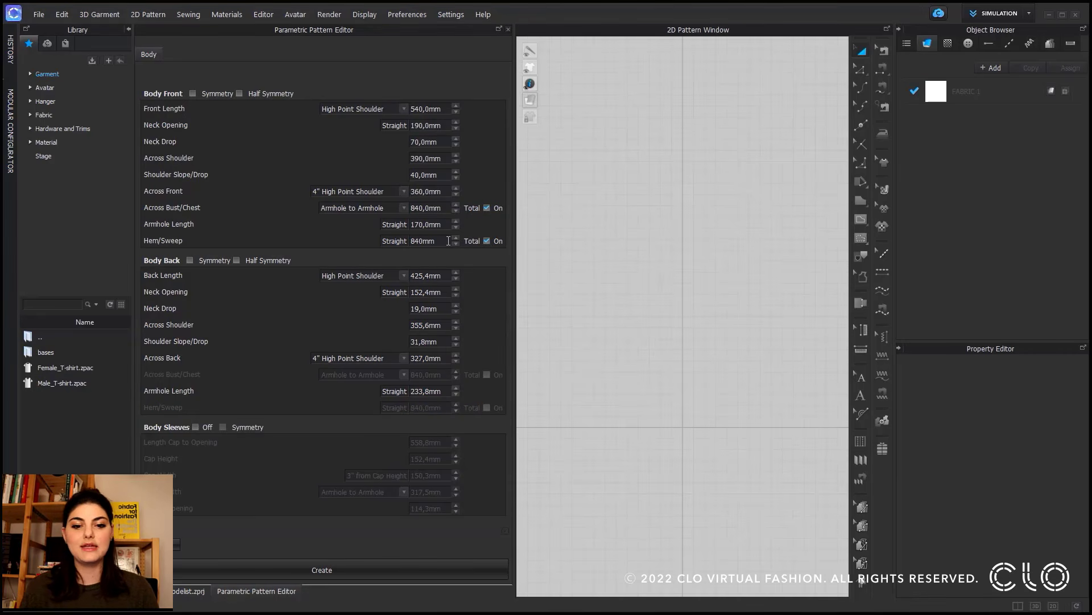
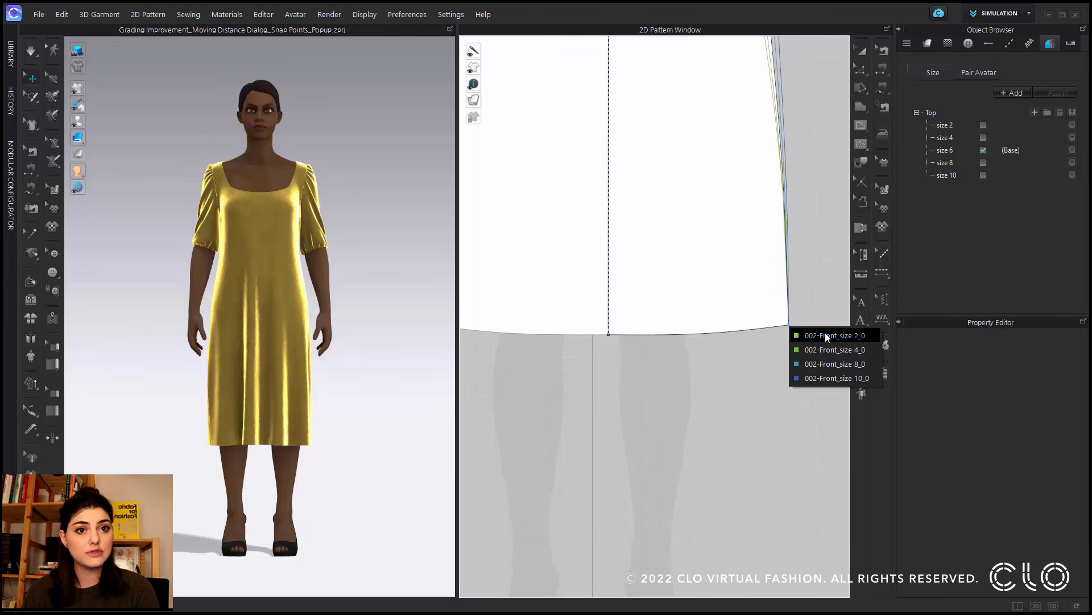
Step: Select the size 2 grading point at the front pattern's hem corner and shift it about 20 mm inward and 40 mm up
{"action": "left_click", "coordinate": [825, 336]}
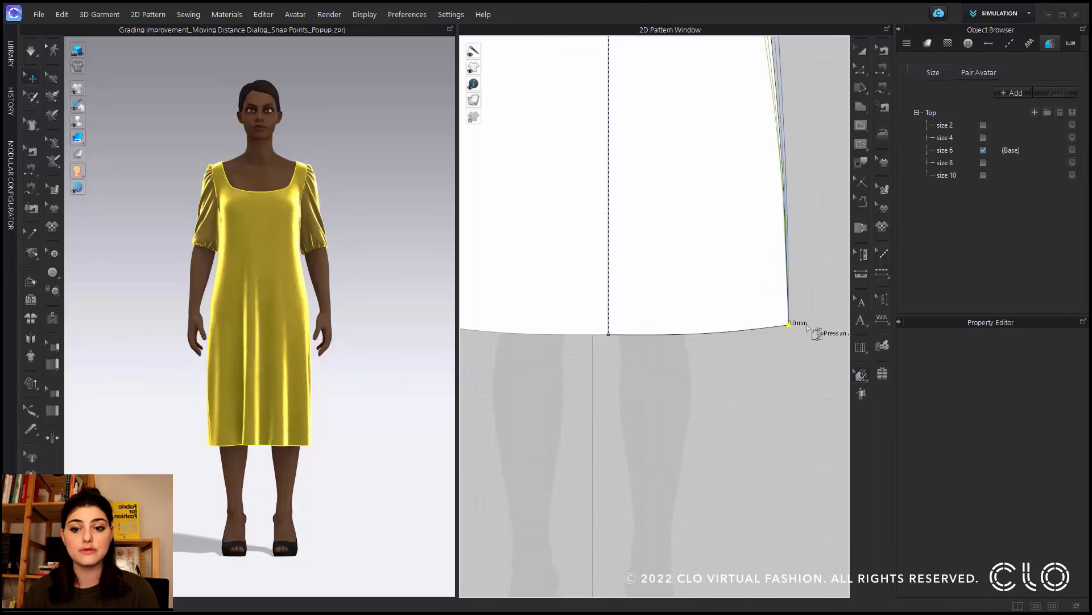
{"action": "key", "text": "Left"}
{"action": "key", "text": "Left"}
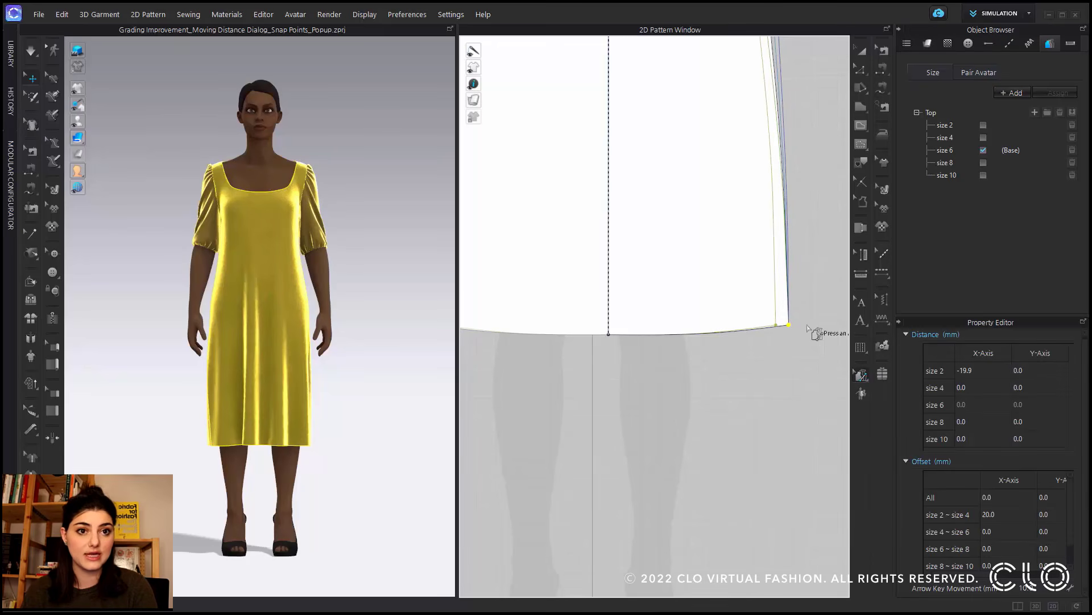
{"action": "key", "text": "Up"}
{"action": "key", "text": "Up"}
{"action": "key", "text": "Up"}
{"action": "key", "text": "Up"}
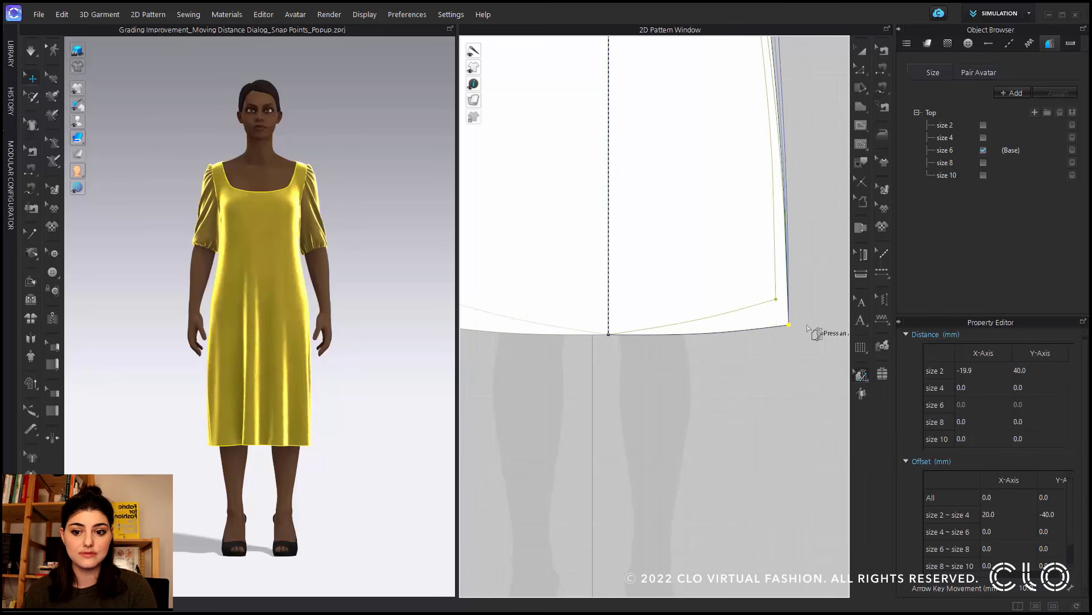
Step: Return the size 2 hem corner point to zero grading on both axes and deselect it
{"action": "key", "text": "Down"}
{"action": "key", "text": "Down"}
{"action": "key", "text": "Down"}
{"action": "key", "text": "Down"}
{"action": "key", "text": "Right"}
{"action": "key", "text": "Right"}
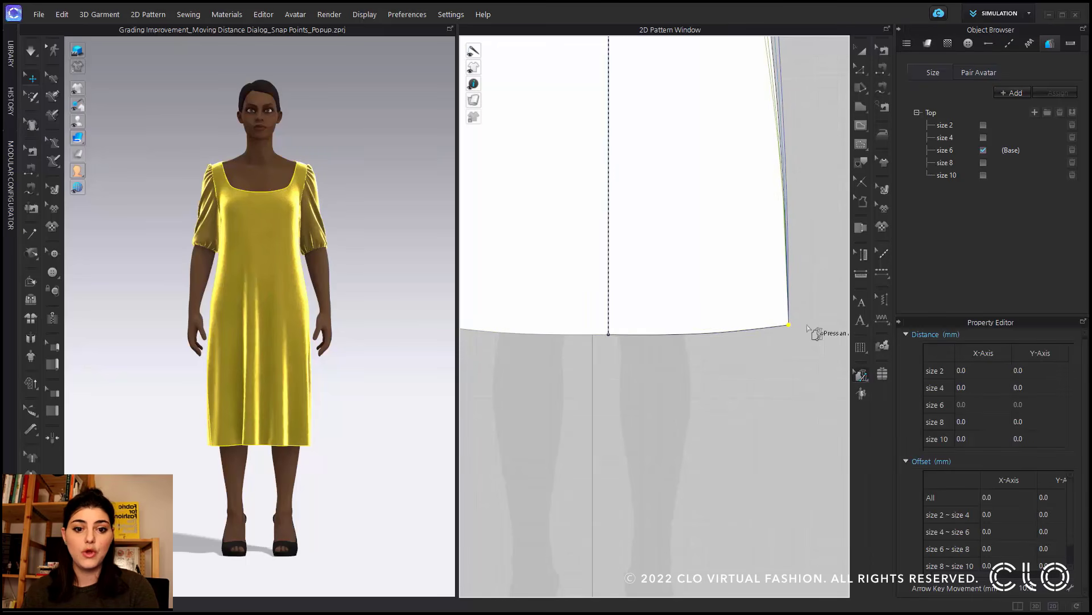
{"action": "left_click", "coordinate": [808, 329]}
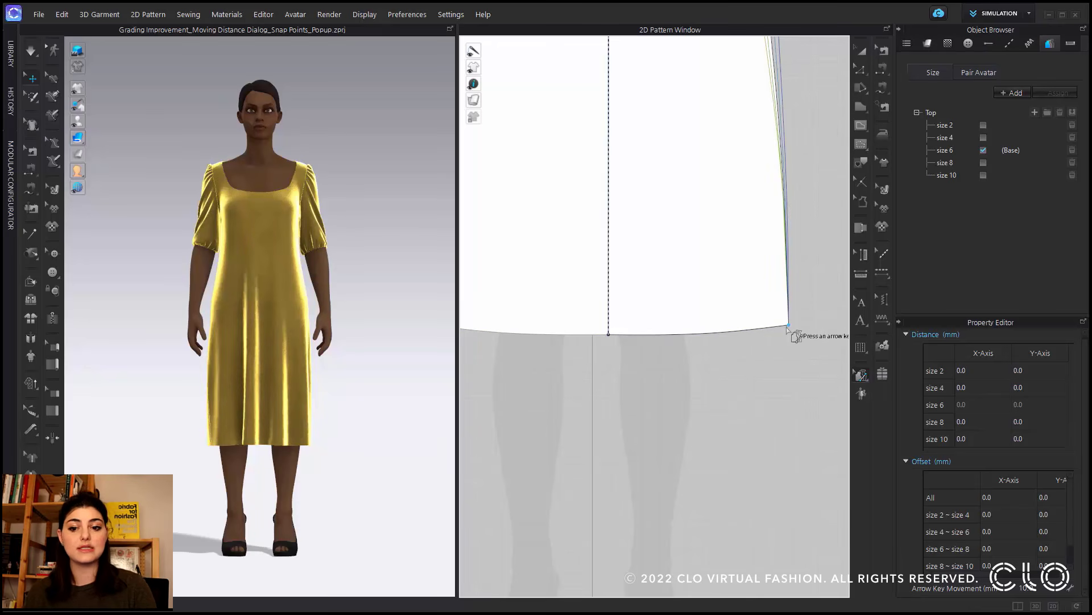
Step: Move the hem corner's grading point freehand inward and upward, and undo the move
{"action": "left_click", "coordinate": [788, 325]}
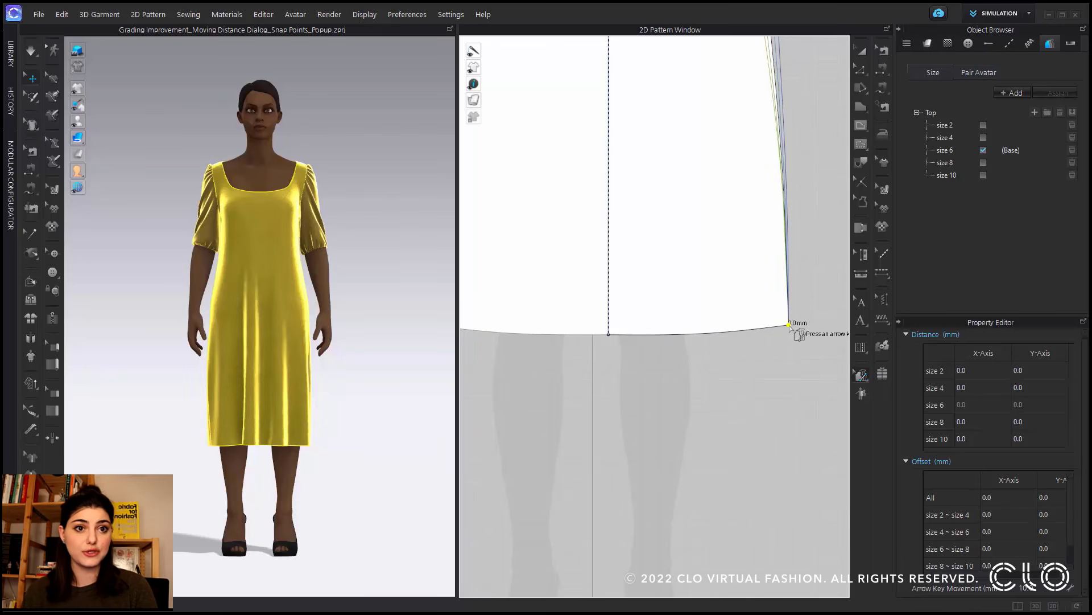
{"action": "left_click_drag", "start_coordinate": [790, 326], "coordinate": [747, 283]}
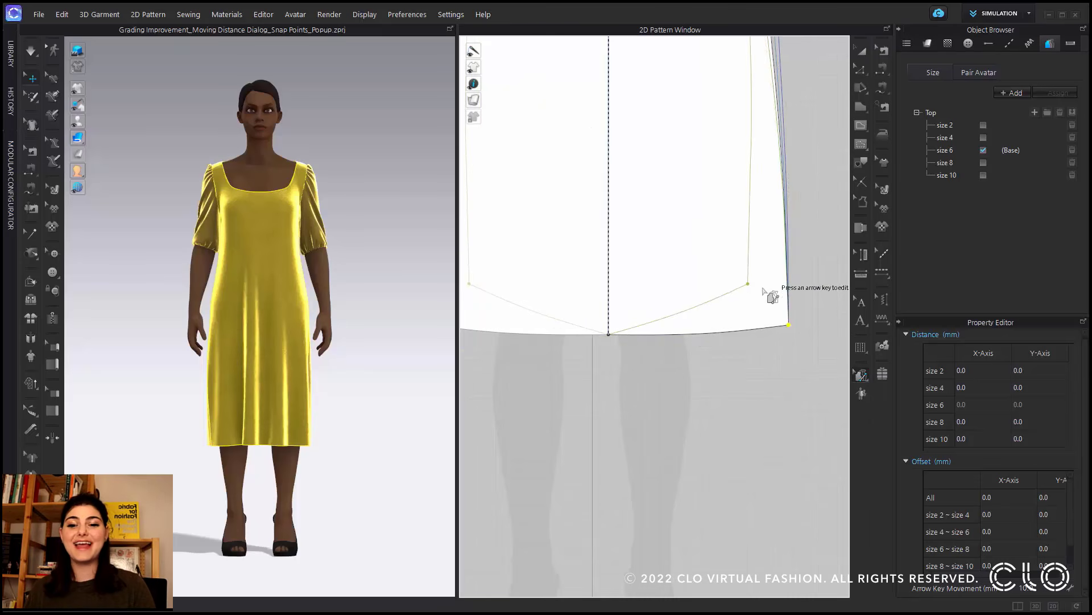
{"action": "key", "text": "ctrl+z"}
Step: Try moving the hem corner's grading point outward beyond the side seam
{"action": "middle_click_drag", "start_coordinate": [800, 297], "coordinate": [752, 302]}
{"action": "scroll", "coordinate": [752, 301], "scroll_direction": "up", "scroll_amount": 3}
{"action": "scroll", "coordinate": [753, 304], "scroll_direction": "up", "scroll_amount": 3}
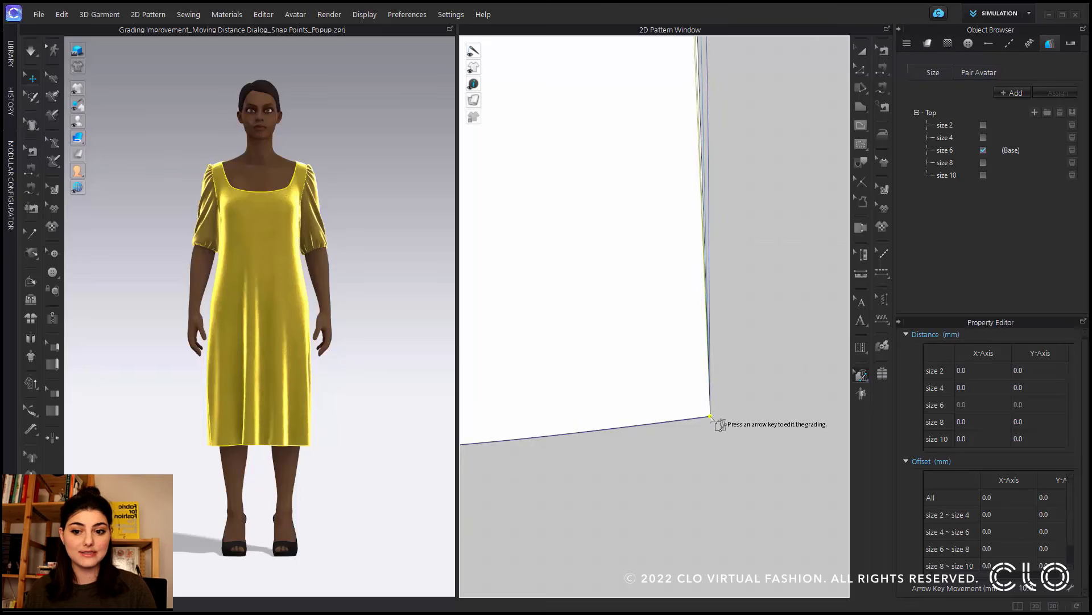
{"action": "left_click_drag", "start_coordinate": [711, 417], "coordinate": [784, 427]}
{"action": "scroll", "coordinate": [781, 425], "scroll_direction": "down", "scroll_amount": 2}
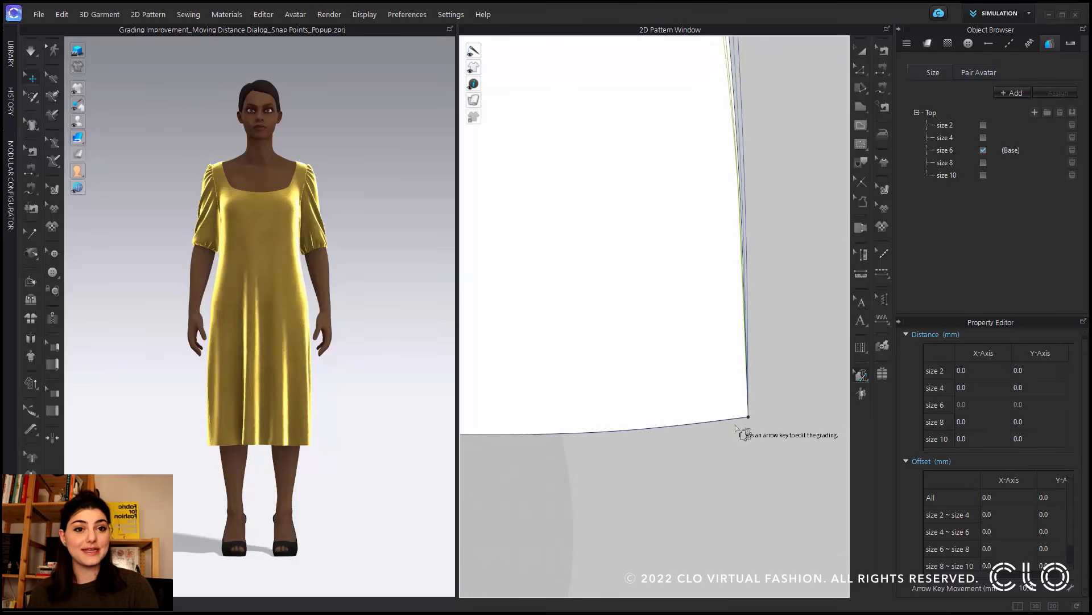
Step: Move the hem corner's grading point up along the side seam with an exact Distance Moved of 80 mm
{"action": "middle_click_drag", "start_coordinate": [770, 425], "coordinate": [802, 408]}
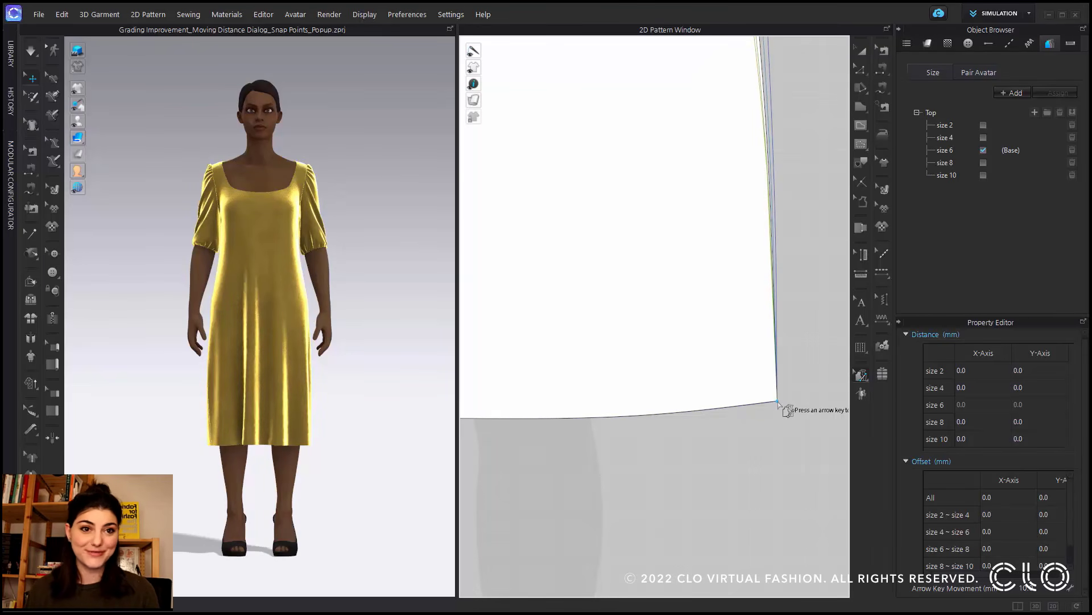
{"action": "left_click_drag", "start_coordinate": [784, 406], "coordinate": [777, 312]}
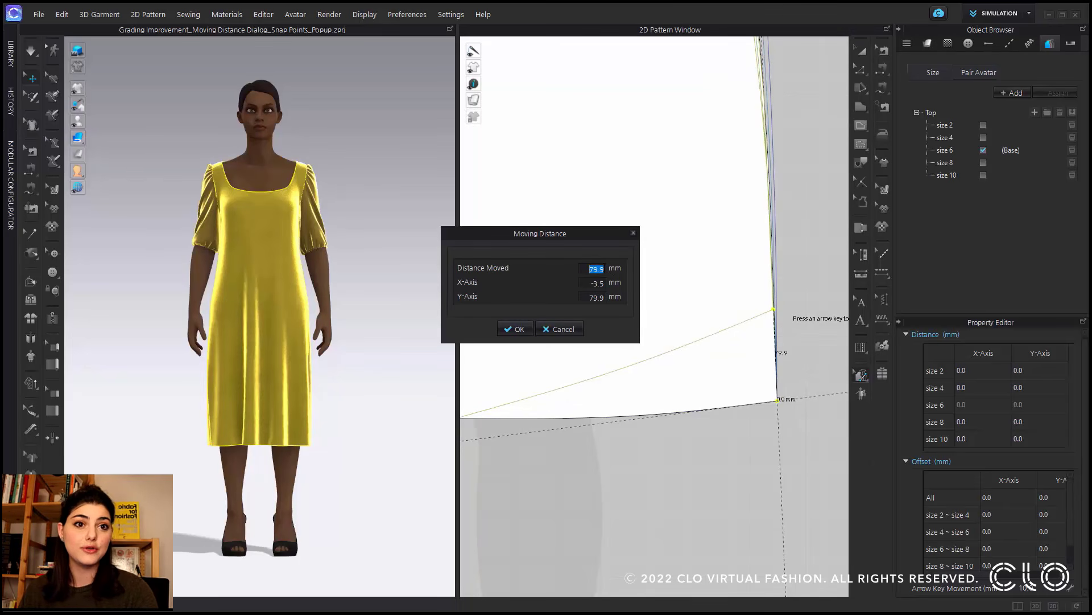
{"action": "type", "text": "80"}
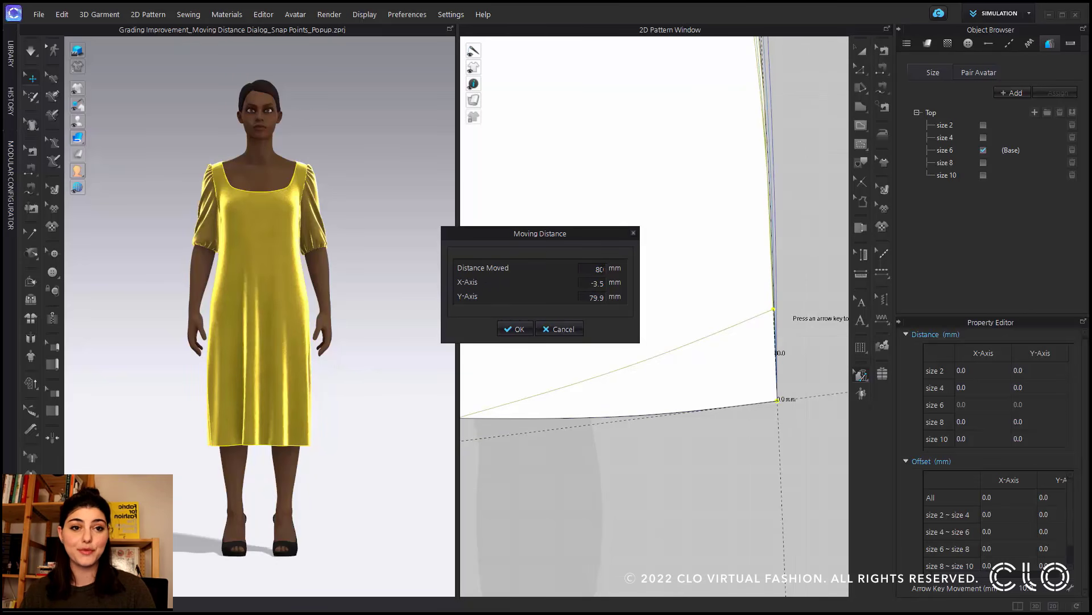
{"action": "left_click", "coordinate": [514, 330]}
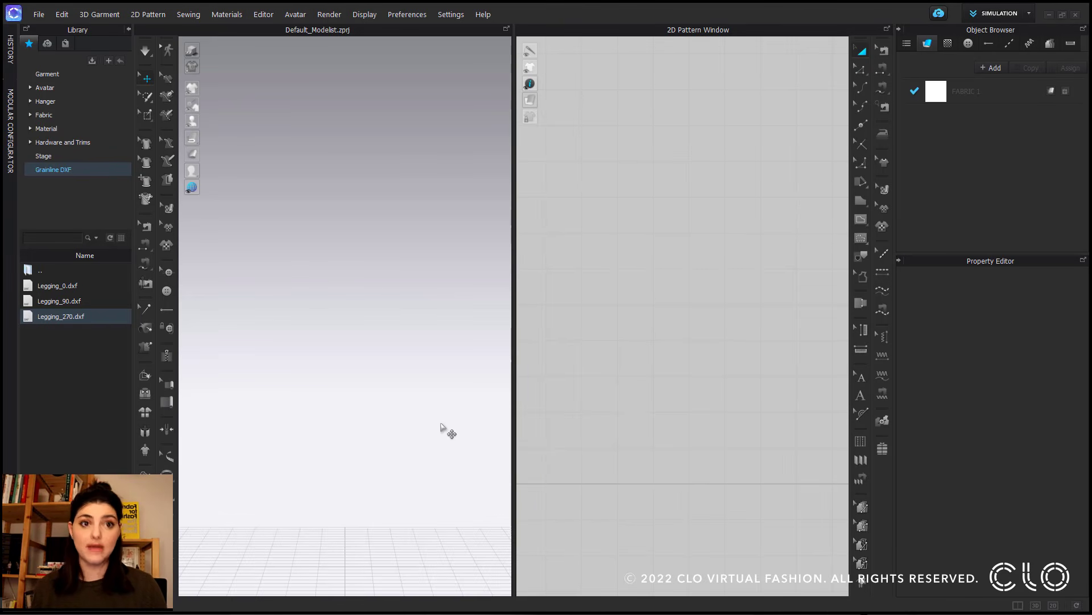
Step: Open Legging_270.dxf with Reset Grain Angle at Maintain Original, and check the Grain Direction of the larger legging pattern
{"action": "double_click", "coordinate": [94, 322]}
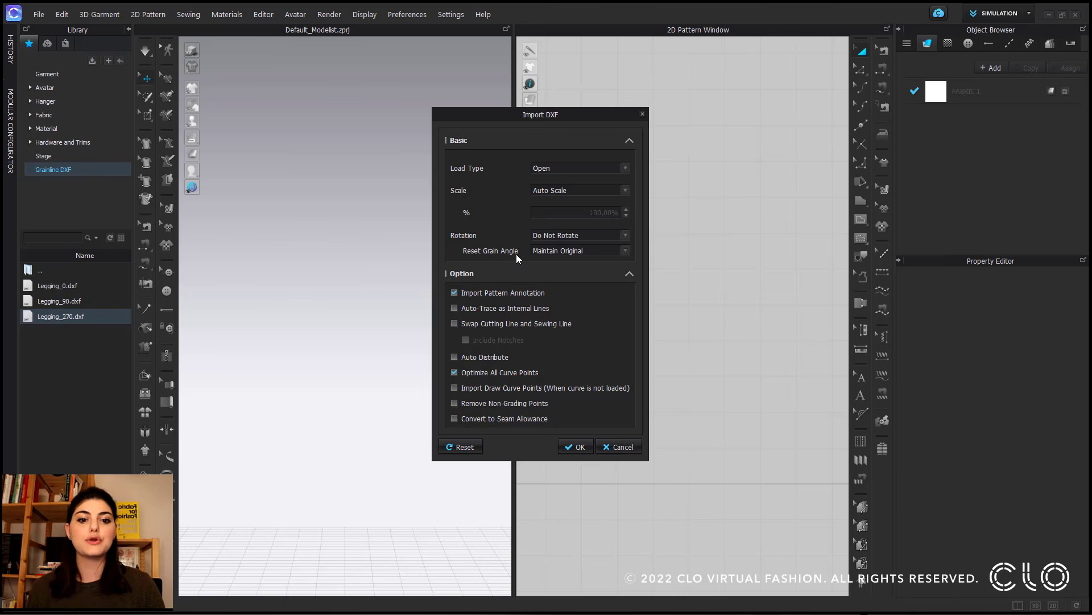
{"action": "left_click", "coordinate": [627, 252]}
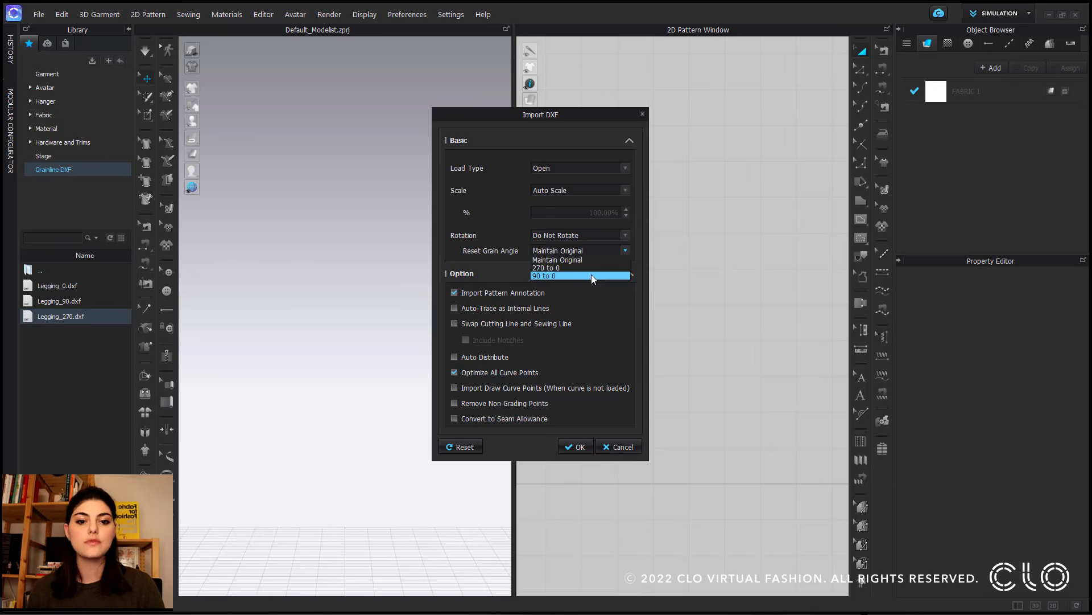
{"action": "left_click", "coordinate": [601, 257]}
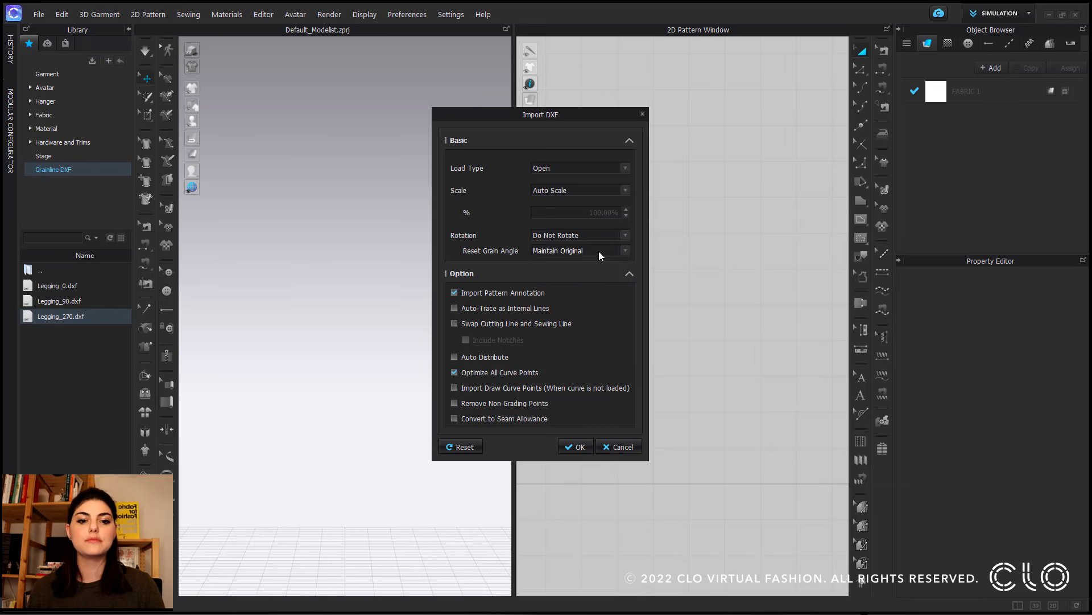
{"action": "left_click", "coordinate": [600, 255]}
{"action": "left_click", "coordinate": [601, 256]}
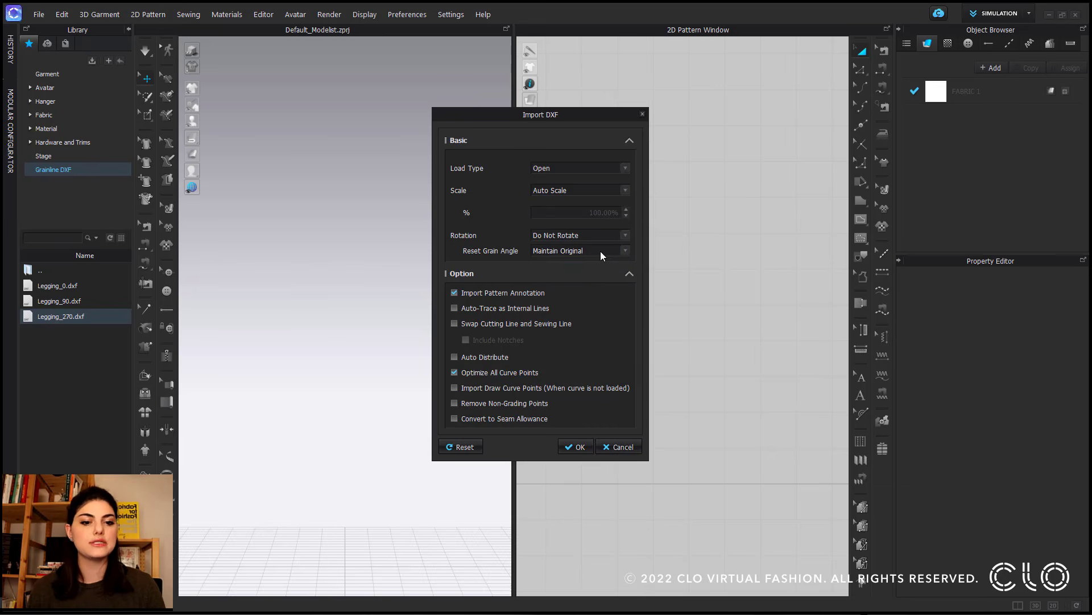
{"action": "left_click", "coordinate": [577, 446]}
{"action": "left_click", "coordinate": [674, 280]}
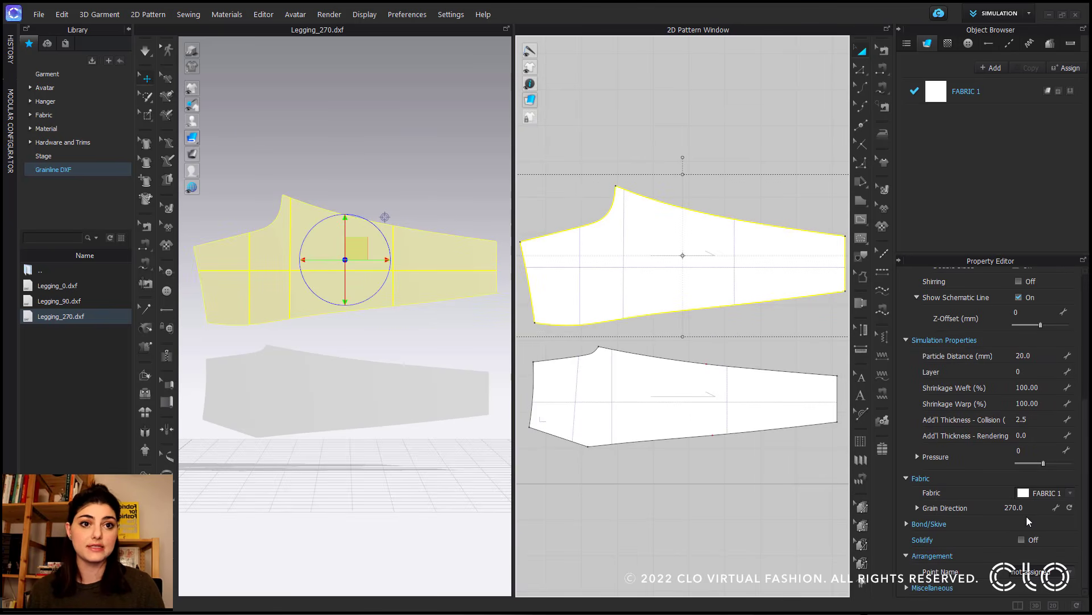
Step: Deselect the legging pattern and start a new project without saving the imported file
{"action": "left_click", "coordinate": [763, 504]}
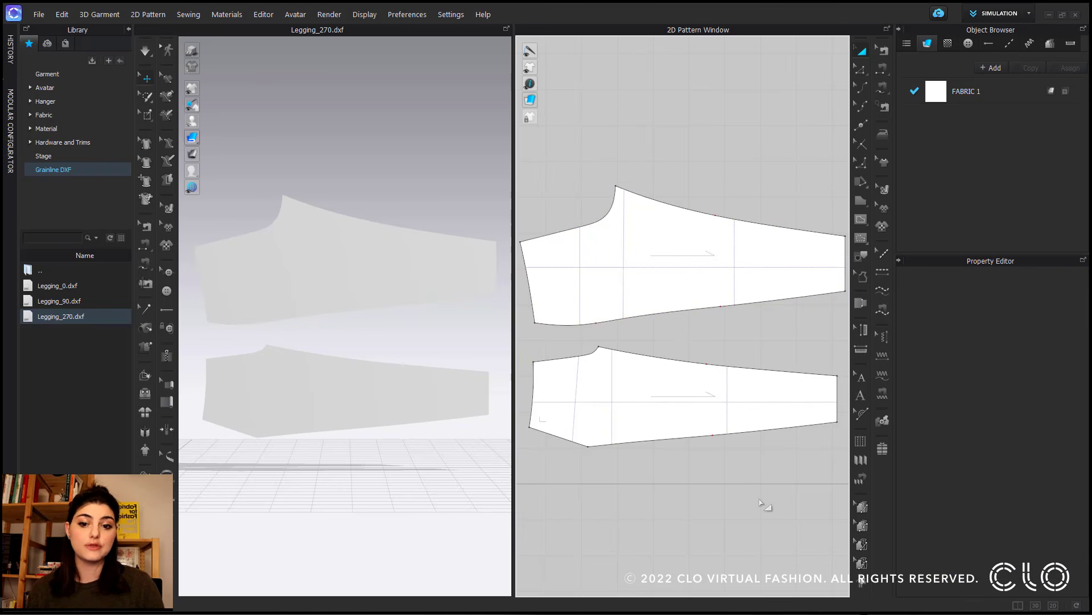
{"action": "scroll", "coordinate": [763, 505], "scroll_direction": "down", "scroll_amount": 3}
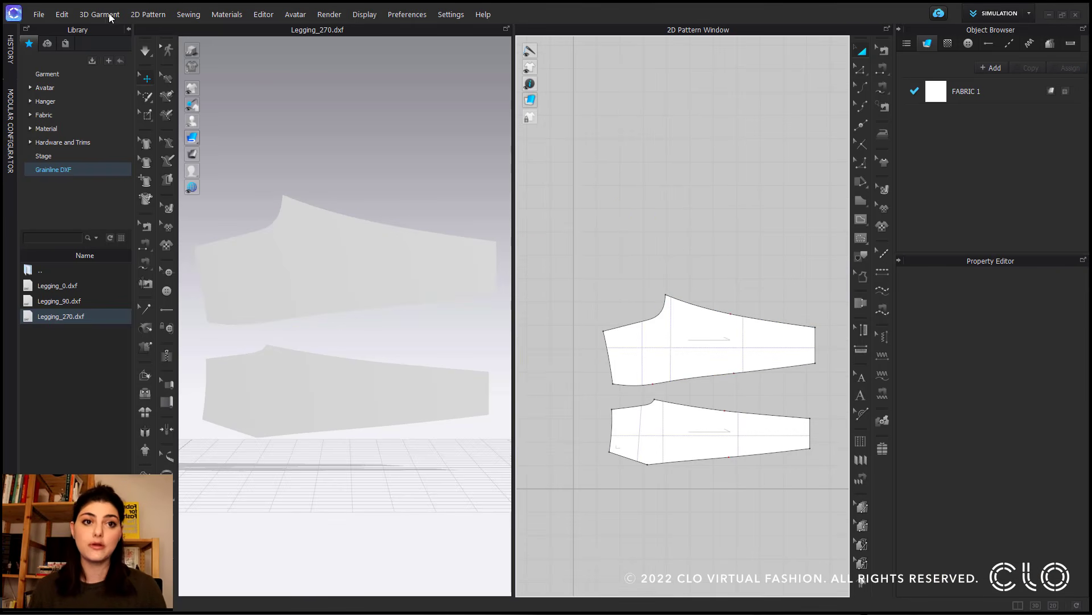
{"action": "left_click", "coordinate": [39, 14]}
{"action": "left_click", "coordinate": [78, 34]}
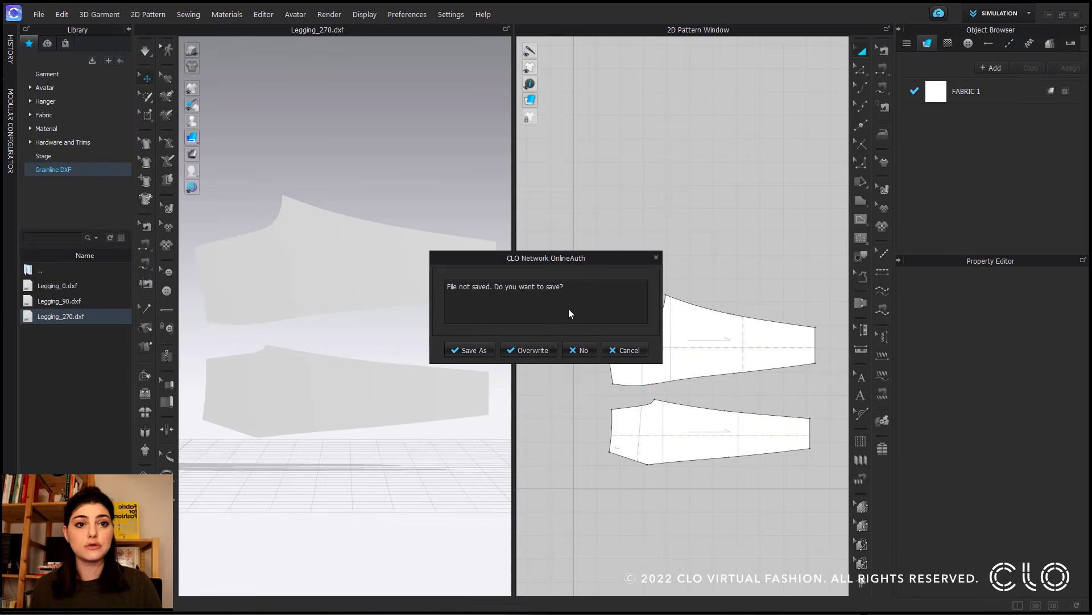
{"action": "left_click", "coordinate": [580, 351]}
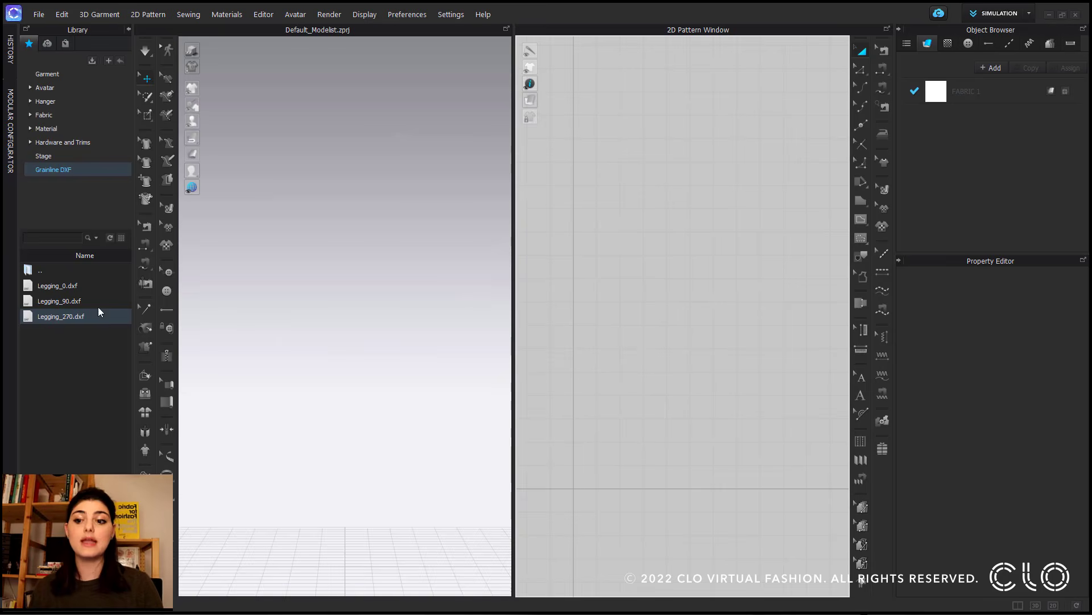
Step: Add Legging_270.dxf to the workspace with Reset Grain Angle set to 270 to 0, inspect its grainlines and delete the imported patterns
{"action": "right_click", "coordinate": [72, 317]}
{"action": "left_click", "coordinate": [111, 322]}
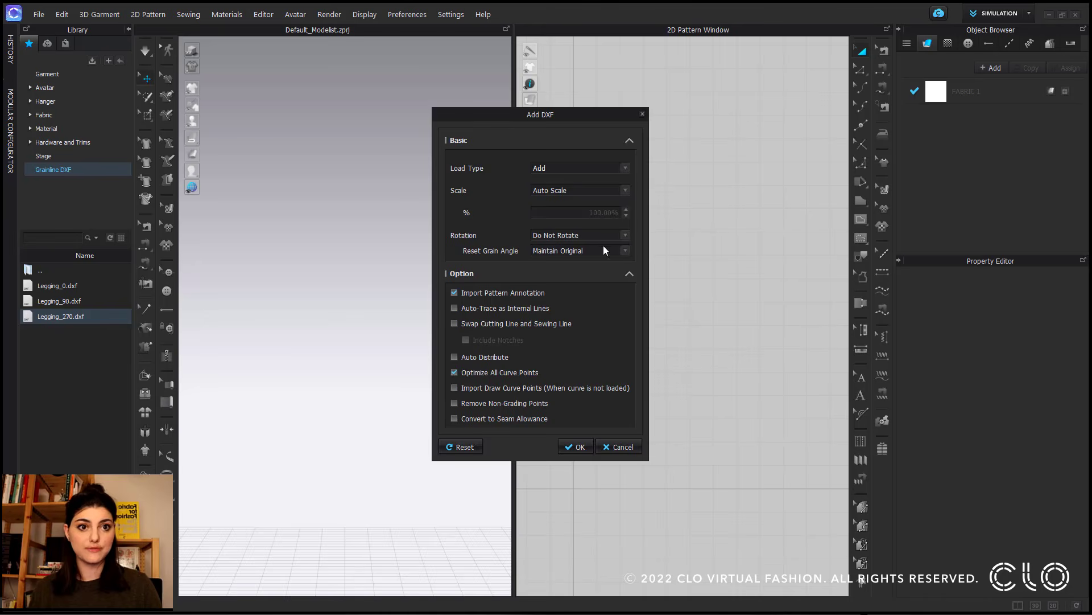
{"action": "left_click", "coordinate": [625, 251]}
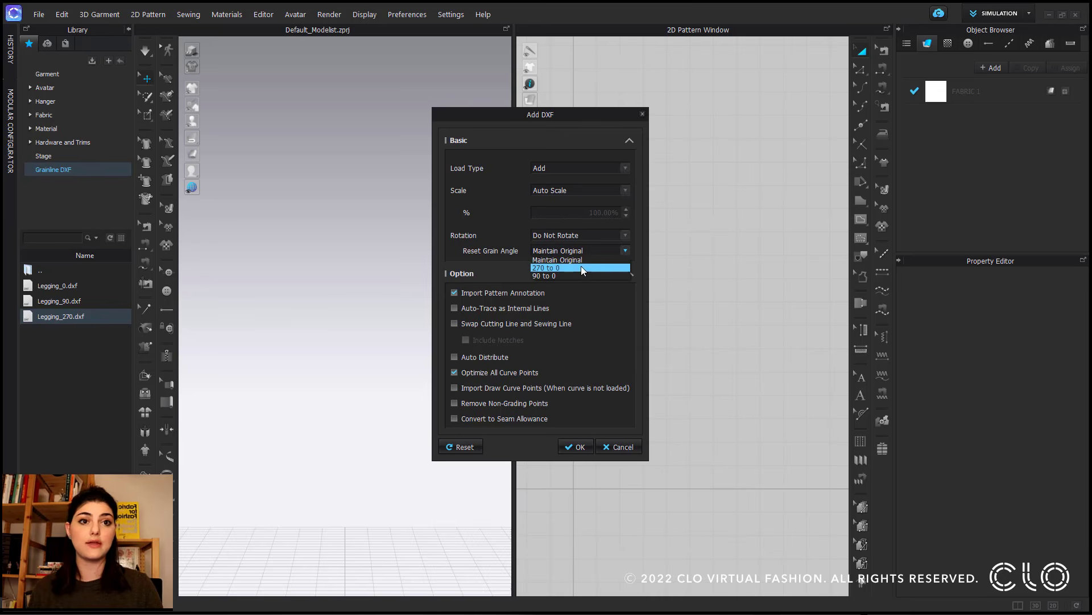
{"action": "left_click", "coordinate": [581, 267]}
{"action": "left_click", "coordinate": [581, 447]}
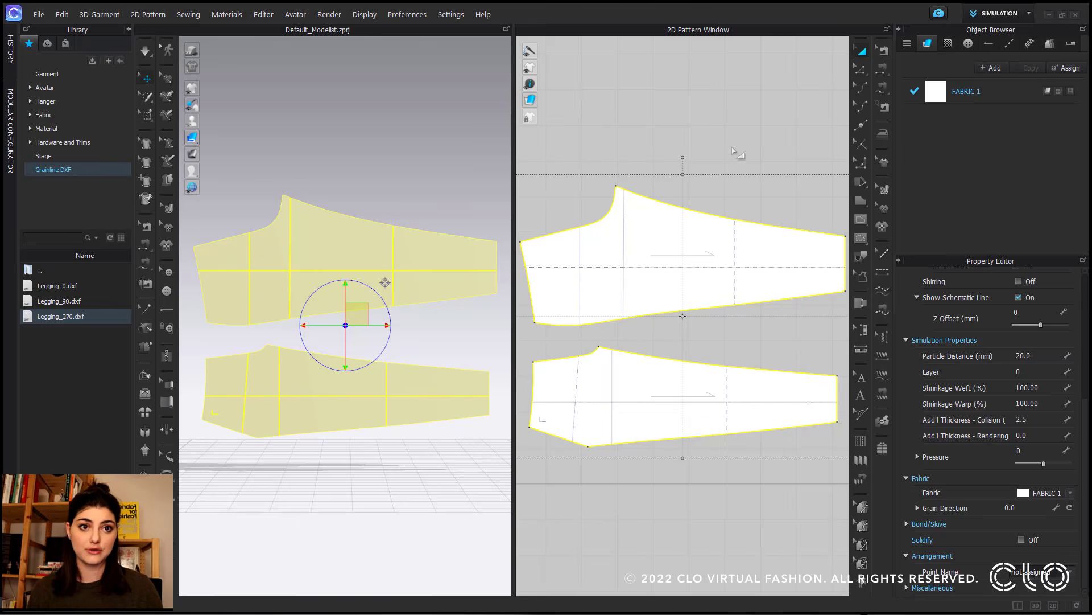
{"action": "left_click", "coordinate": [734, 151]}
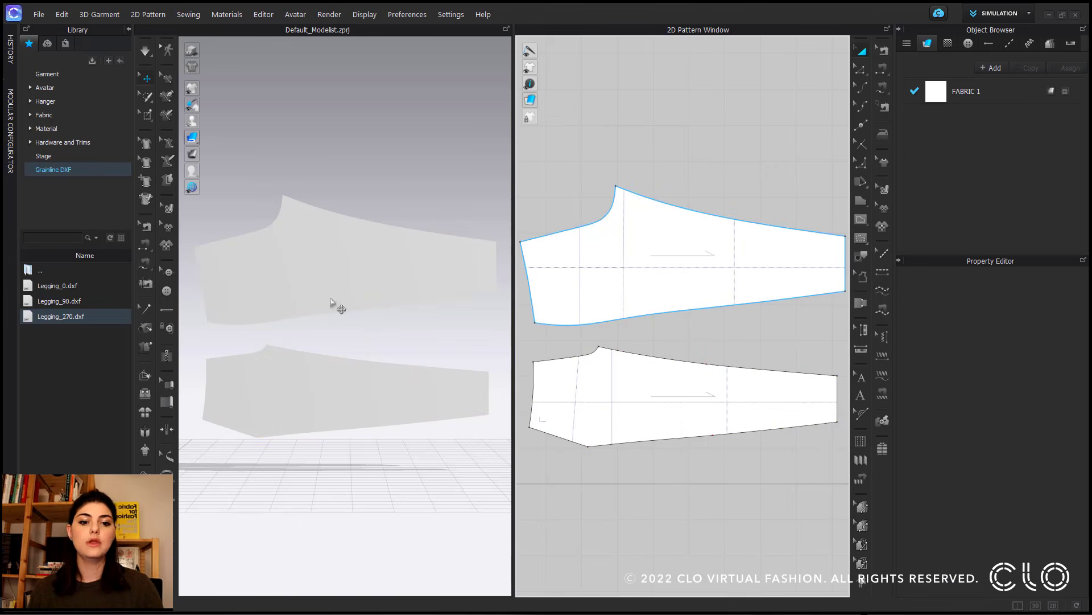
{"action": "scroll", "coordinate": [610, 238], "scroll_direction": "down", "scroll_amount": 3}
{"action": "left_click_drag", "start_coordinate": [765, 183], "coordinate": [546, 368]}
{"action": "key", "text": "Delete"}
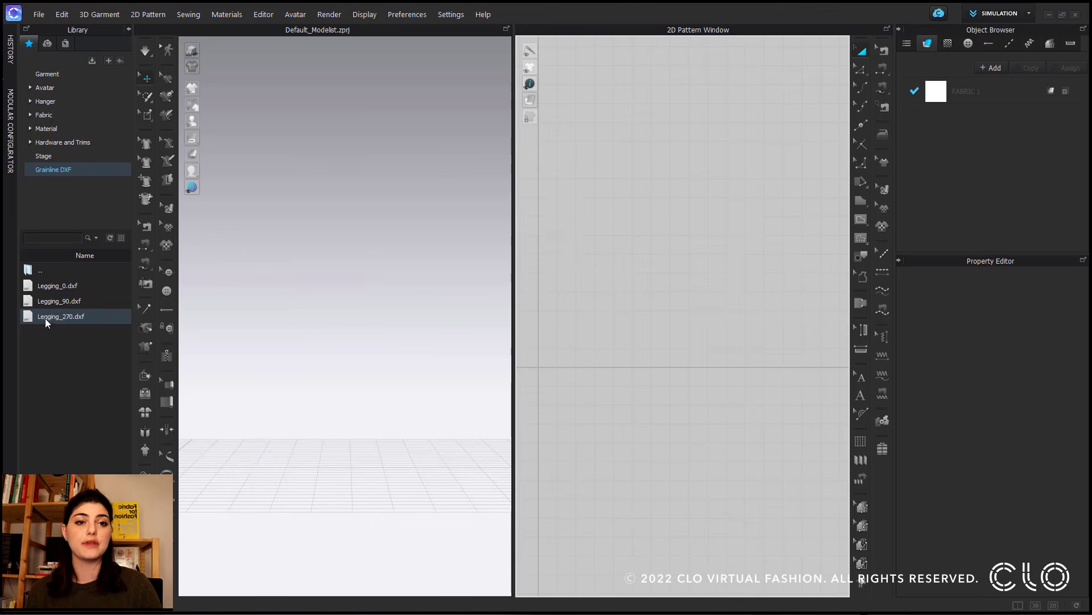
Step: Add Legging_90.dxf to the workspace with Reset Grain Angle set to 90 to 0, and delete the imported patterns
{"action": "left_click", "coordinate": [50, 301]}
{"action": "right_click", "coordinate": [55, 303]}
{"action": "left_click", "coordinate": [79, 313]}
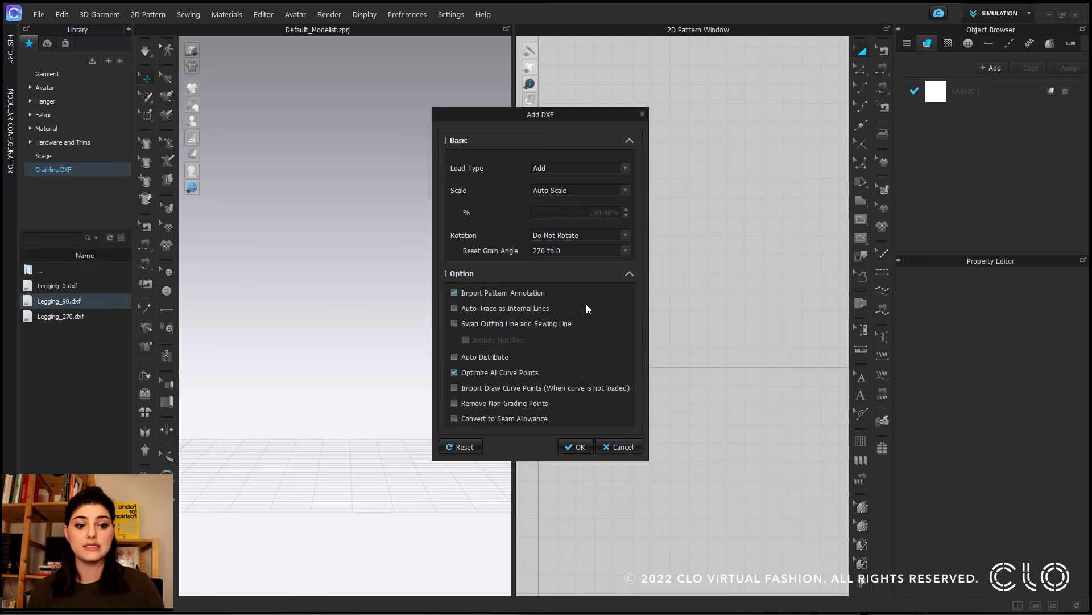
{"action": "left_click", "coordinate": [560, 257]}
{"action": "left_click", "coordinate": [567, 281]}
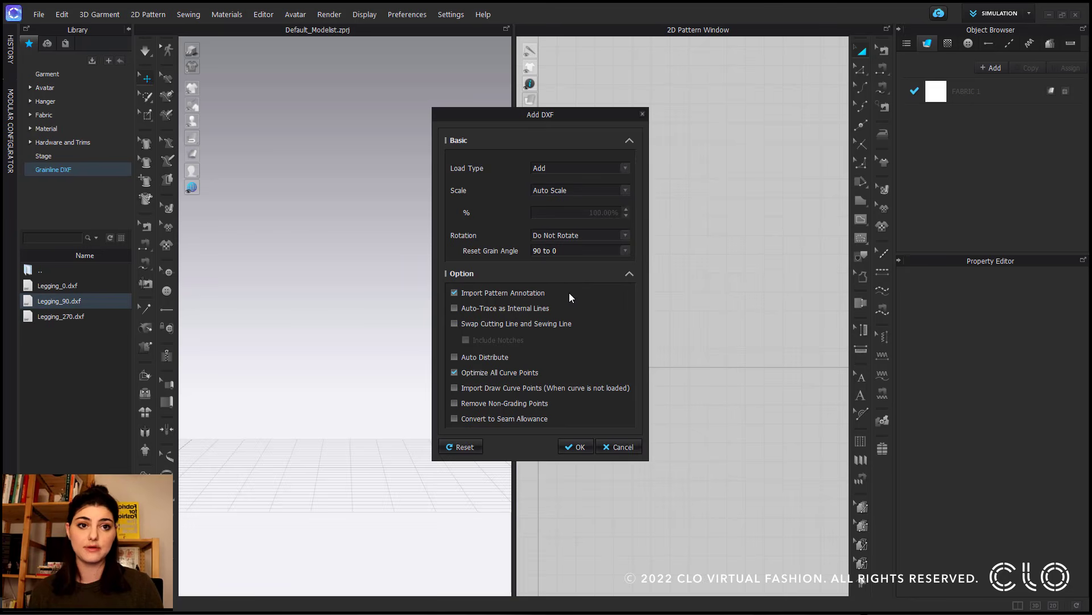
{"action": "left_click", "coordinate": [578, 447]}
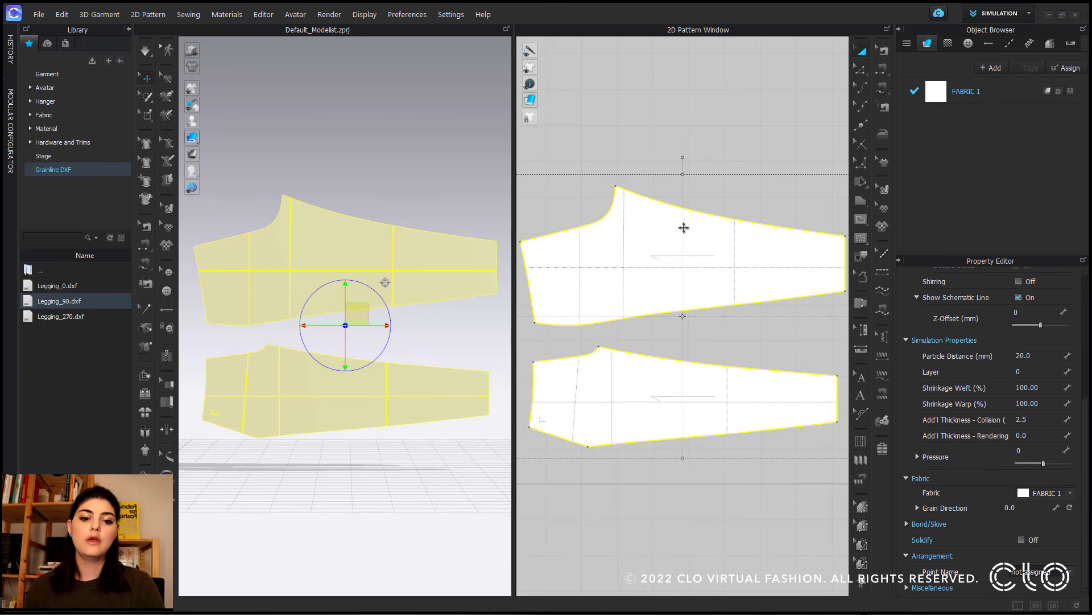
{"action": "key", "text": "Delete"}
Step: Add Legging_0.dxf to the workspace with Reset Grain Angle set to Maintain Original and deselect the imported patterns
{"action": "right_click", "coordinate": [80, 290]}
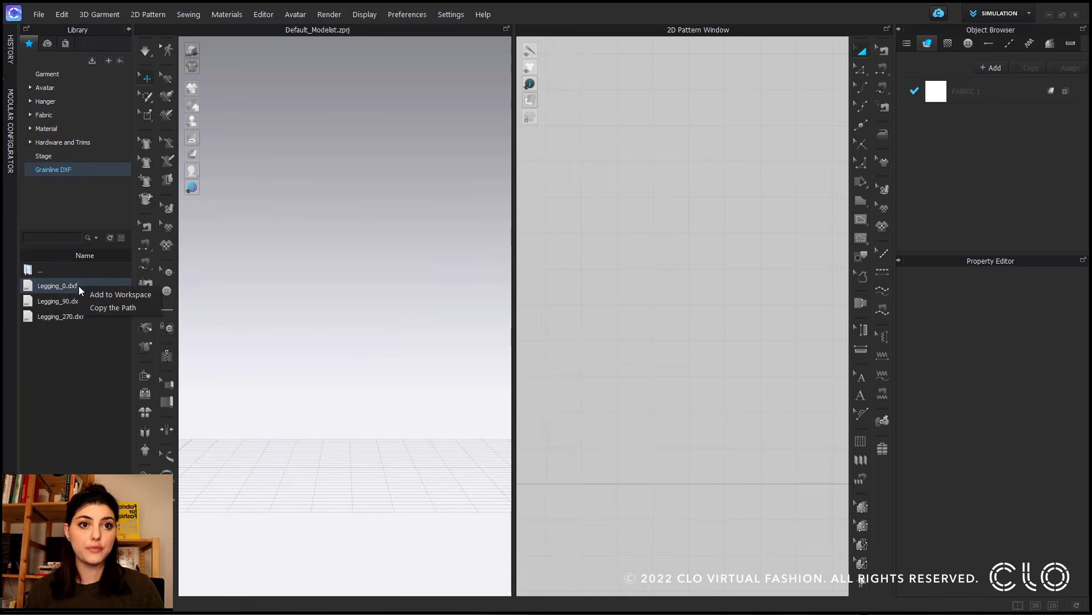
{"action": "left_click", "coordinate": [110, 295]}
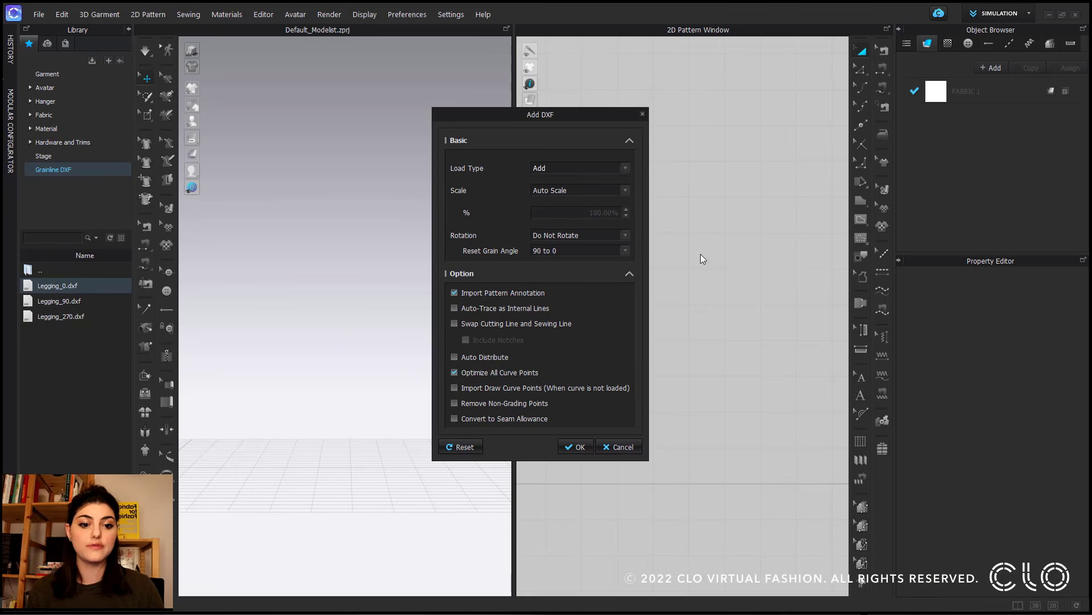
{"action": "left_click", "coordinate": [589, 254]}
{"action": "left_click", "coordinate": [575, 260]}
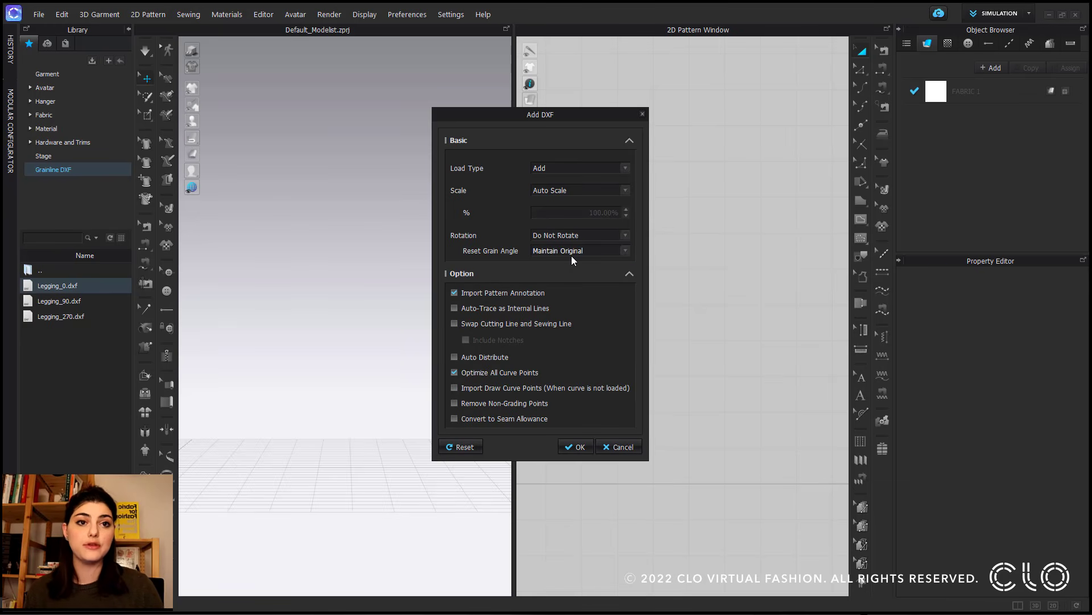
{"action": "left_click", "coordinate": [576, 447]}
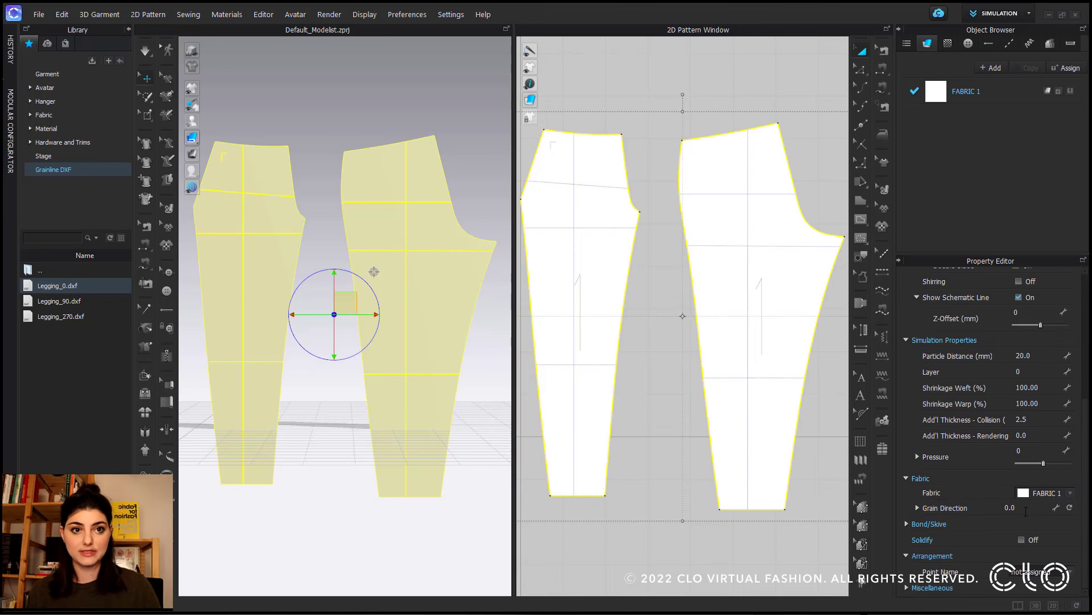
{"action": "left_click", "coordinate": [723, 102]}
{"action": "scroll", "coordinate": [734, 259], "scroll_direction": "down", "scroll_amount": 3}
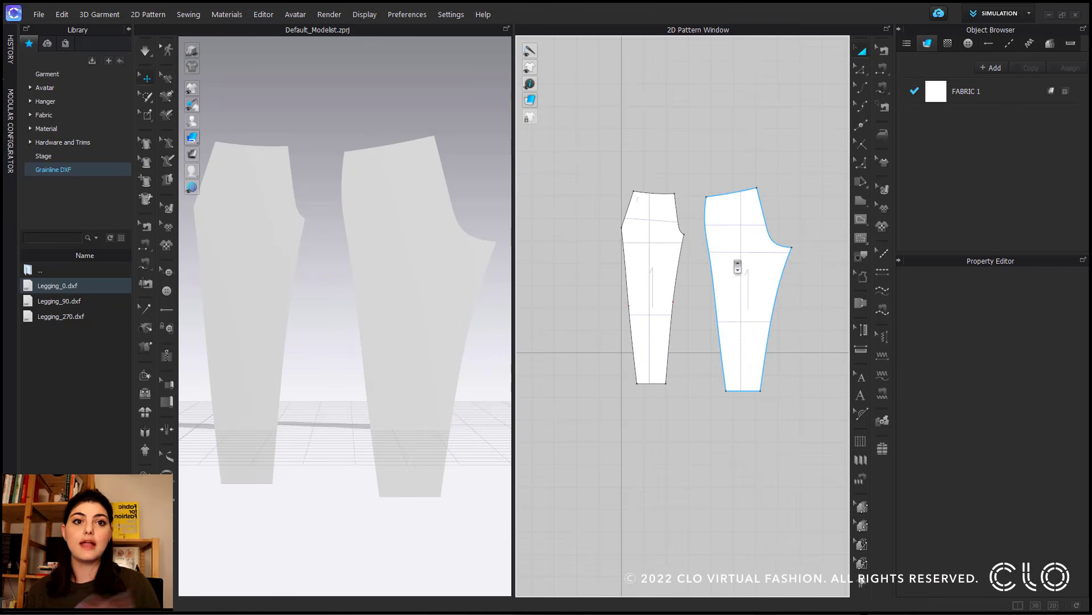
{"action": "scroll", "coordinate": [738, 280], "scroll_direction": "up", "scroll_amount": 1}
{"action": "scroll", "coordinate": [732, 271], "scroll_direction": "up", "scroll_amount": 2}
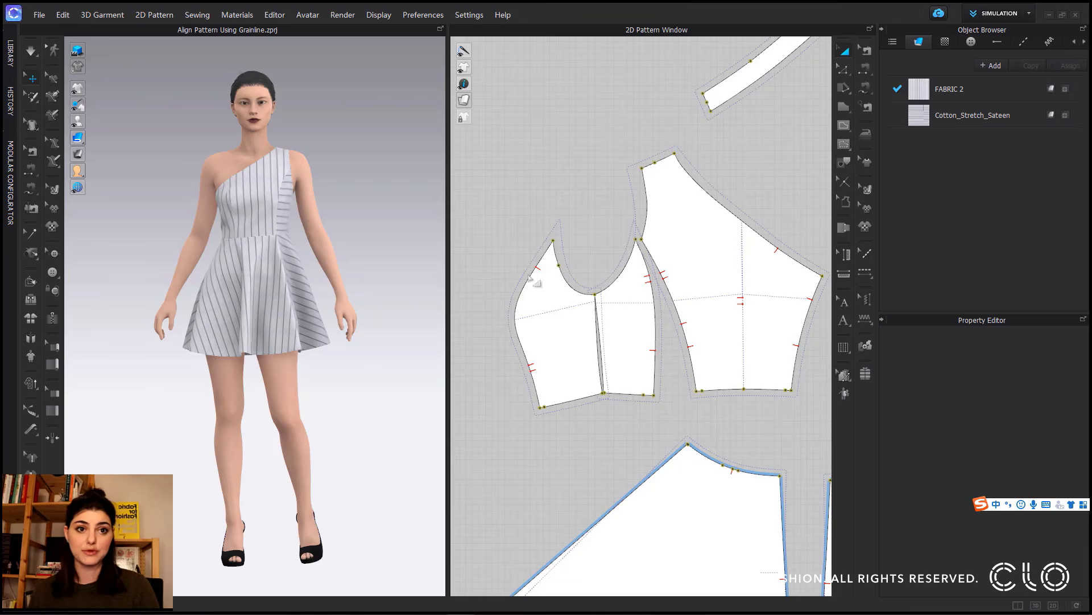
Step: Select the tilted side bodice pattern of the one-shoulder dress and show the grainlines in the 2D pattern window
{"action": "scroll", "coordinate": [595, 293], "scroll_direction": "up", "scroll_amount": 5}
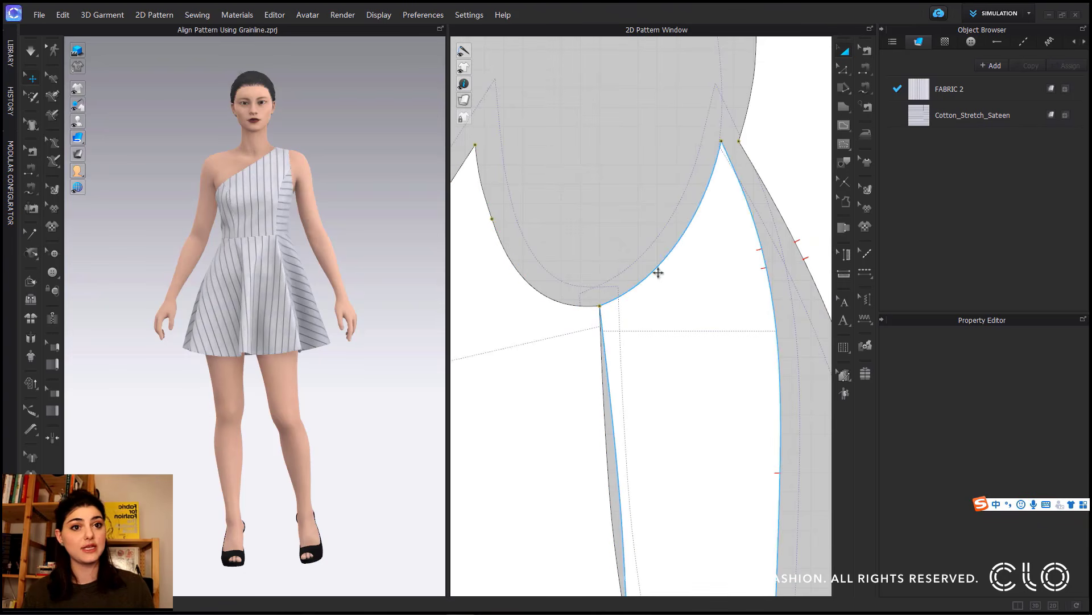
{"action": "left_click", "coordinate": [567, 334]}
{"action": "scroll", "coordinate": [567, 333], "scroll_direction": "down", "scroll_amount": 5}
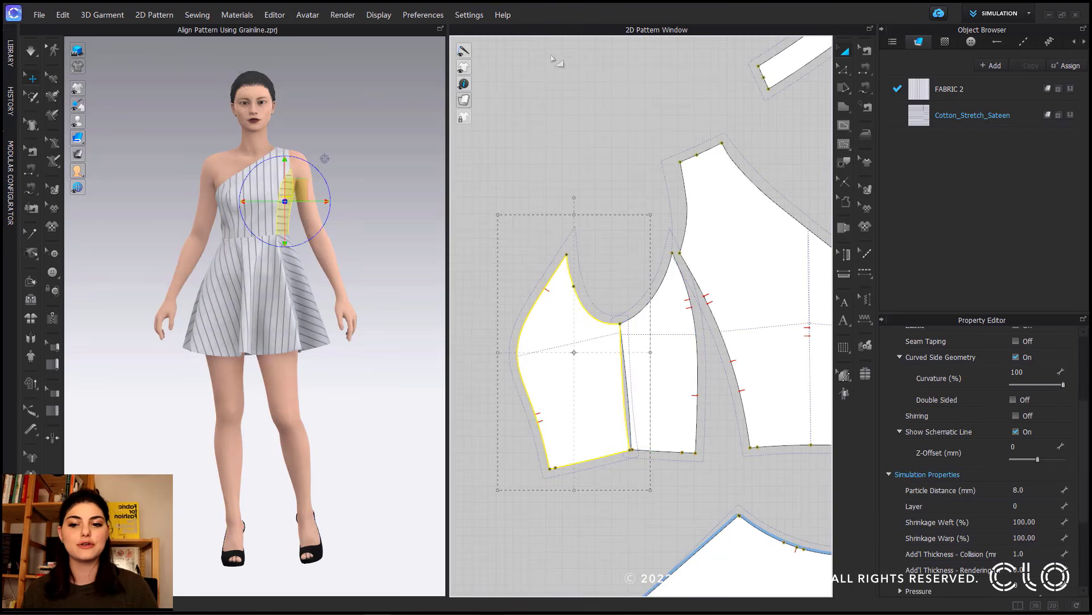
{"action": "mouse_move", "coordinate": [464, 84]}
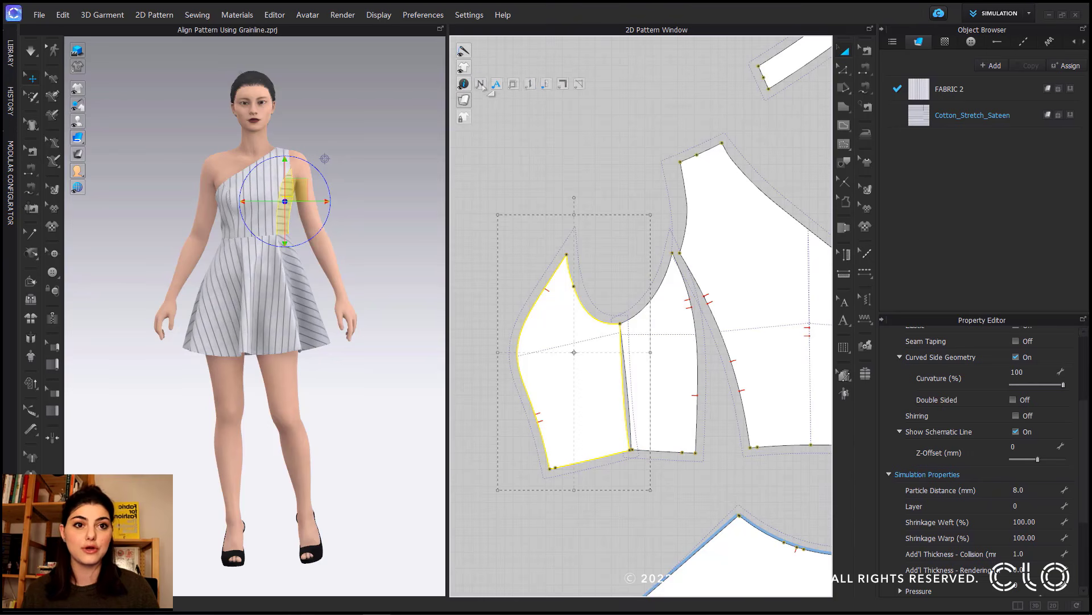
{"action": "left_click", "coordinate": [529, 84]}
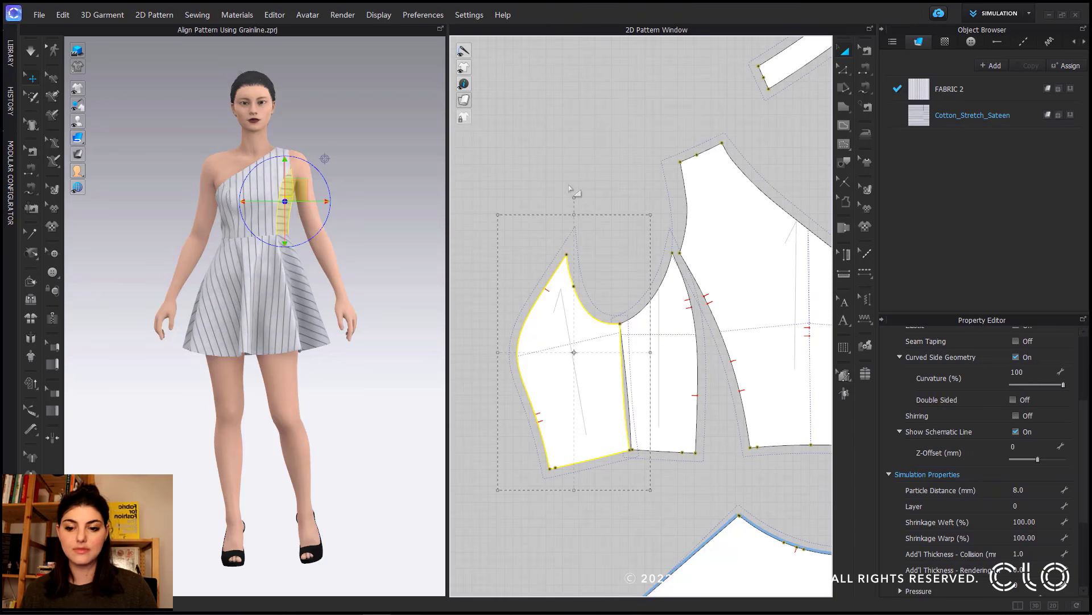
Step: Rotate the side bodice pattern with Reset Along Grain Direction and move it sideways, away from the adjoining bodice piece
{"action": "right_click", "coordinate": [565, 300]}
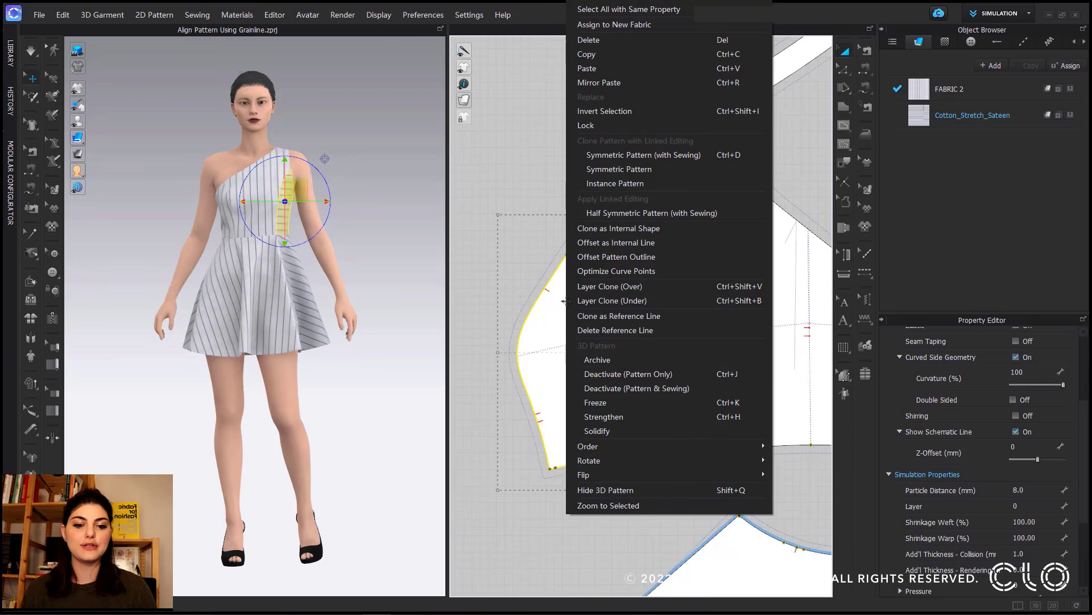
{"action": "mouse_move", "coordinate": [655, 463]}
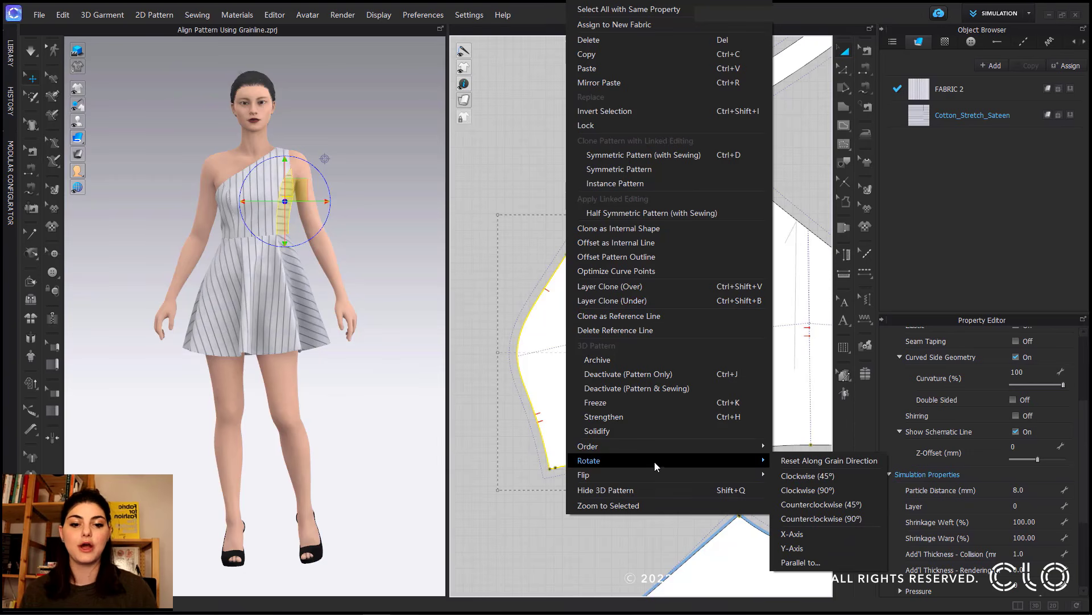
{"action": "left_click", "coordinate": [794, 462]}
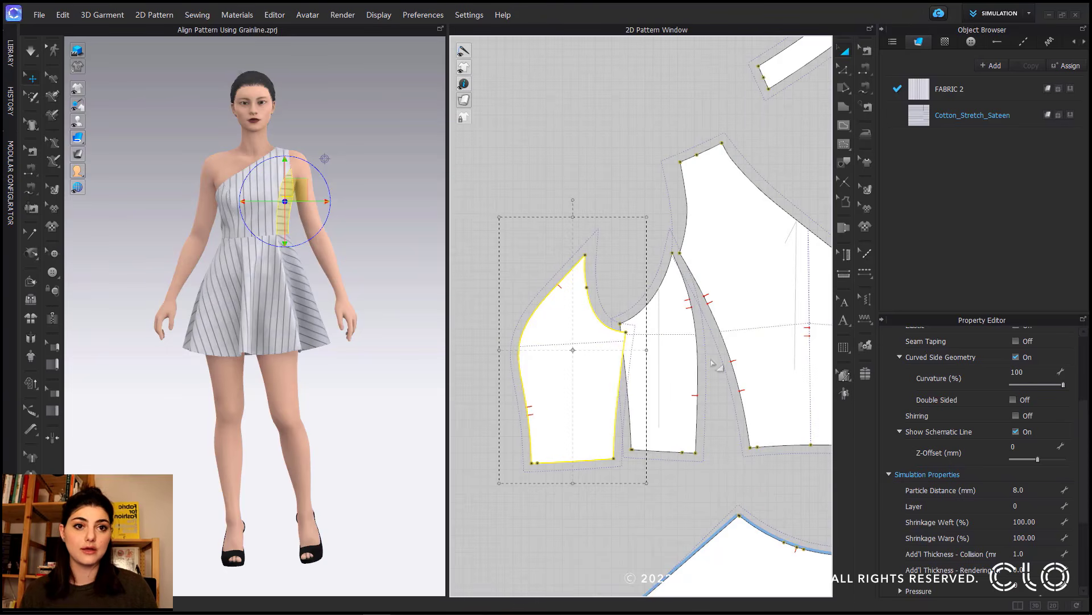
{"action": "scroll", "coordinate": [713, 363], "scroll_direction": "down", "scroll_amount": 5}
{"action": "scroll", "coordinate": [702, 346], "scroll_direction": "up", "scroll_amount": 3}
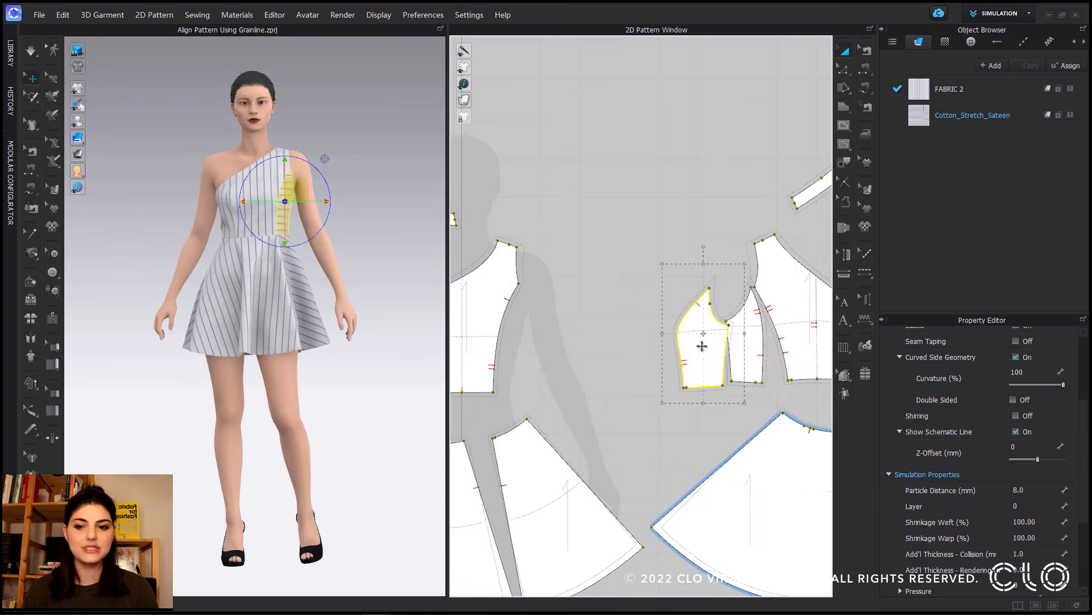
{"action": "left_click_drag", "start_coordinate": [703, 346], "coordinate": [539, 345]}
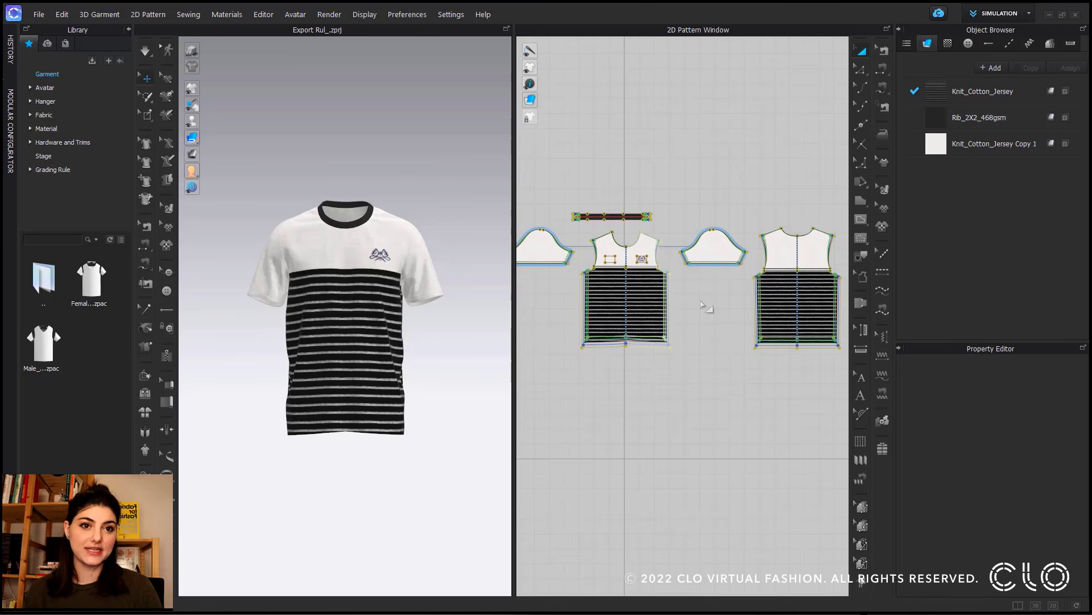
Step: Display the striped T-shirt's grading sizes and start a DXF export, saving the file in the Grading Rule folder
{"action": "left_click", "coordinate": [1051, 44]}
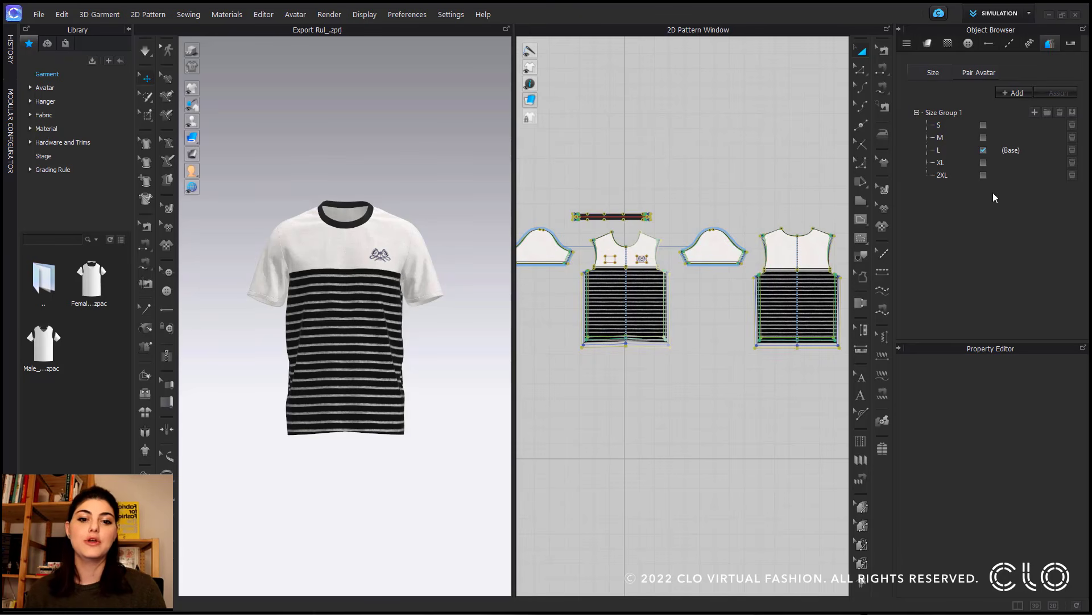
{"action": "left_click", "coordinate": [42, 18]}
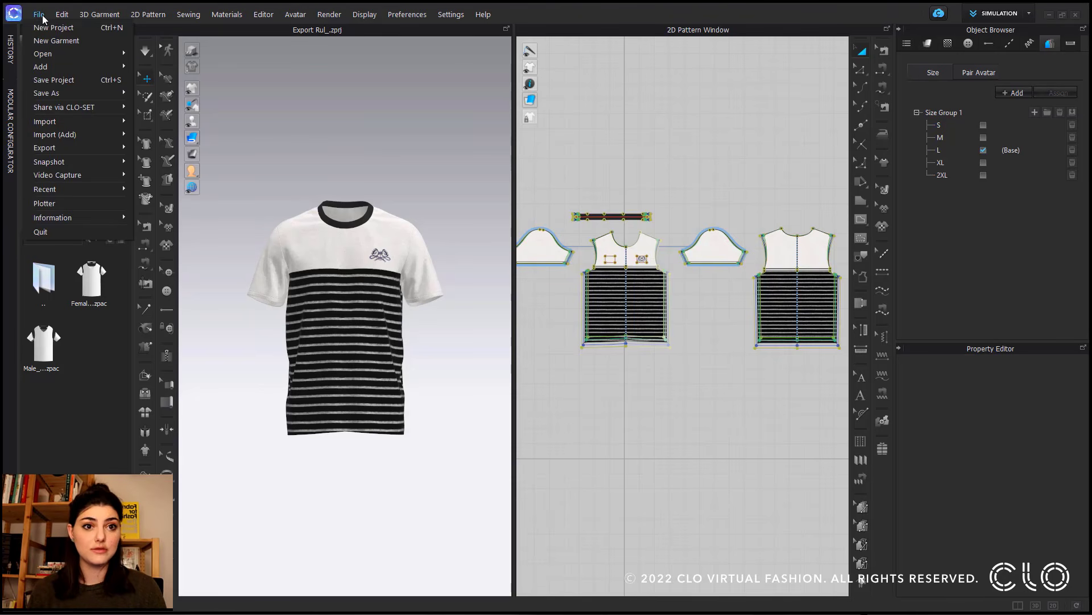
{"action": "mouse_move", "coordinate": [64, 151]}
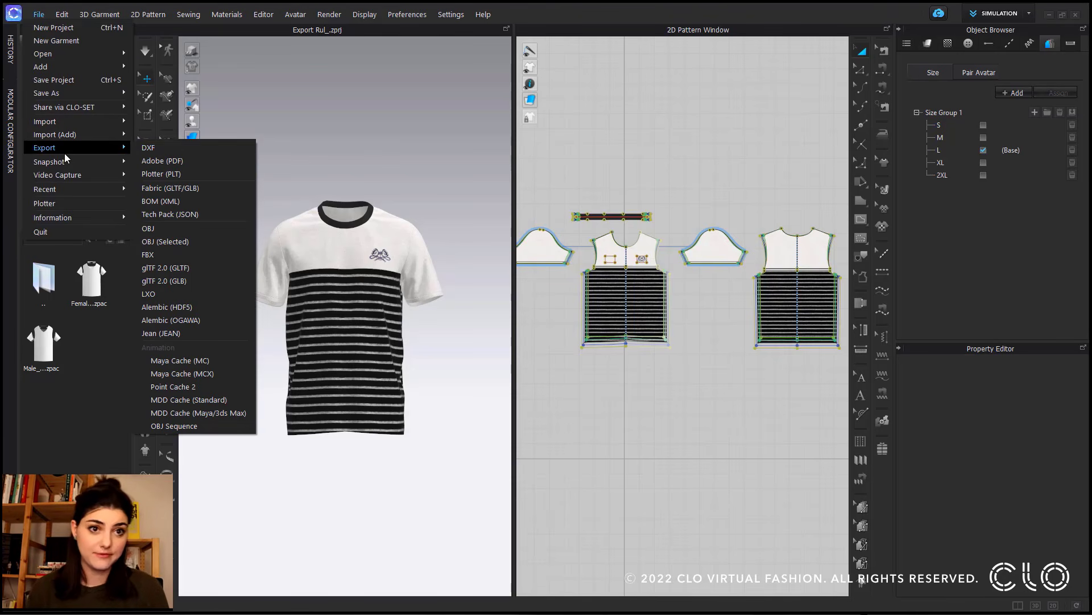
{"action": "left_click", "coordinate": [190, 152]}
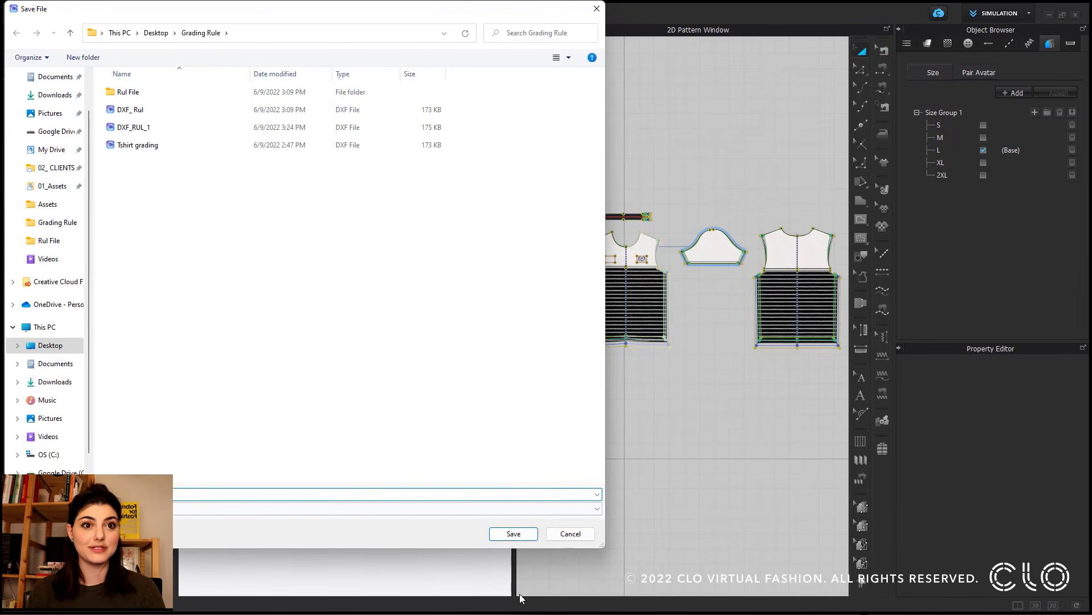
{"action": "left_click", "coordinate": [515, 535]}
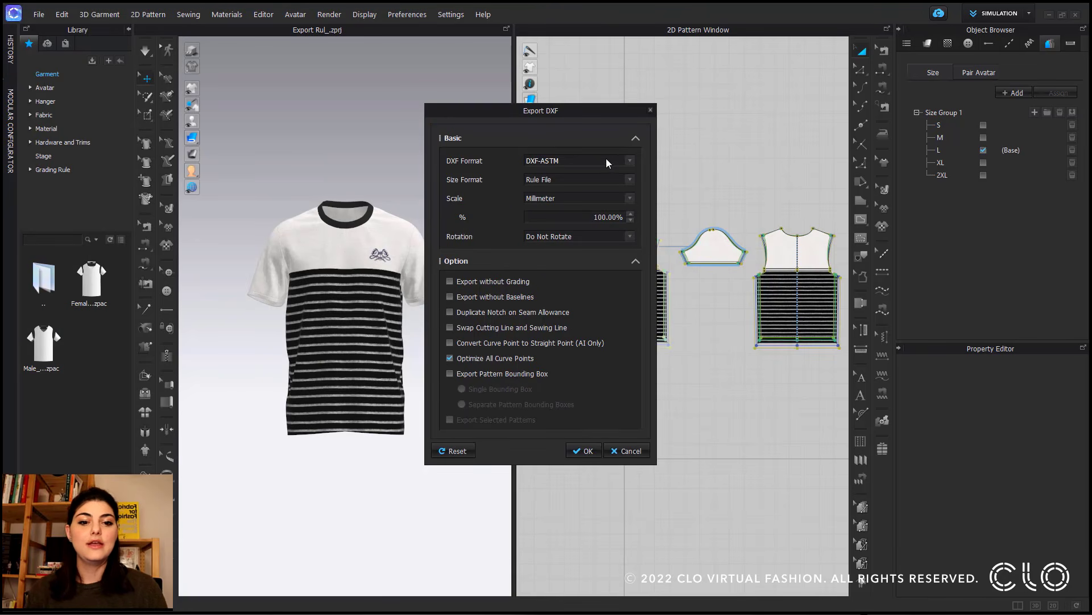
Step: Complete the T-shirt's DXF export with DXF Format DXF-ASTM and Size Format Rule File
{"action": "left_click", "coordinate": [631, 161]}
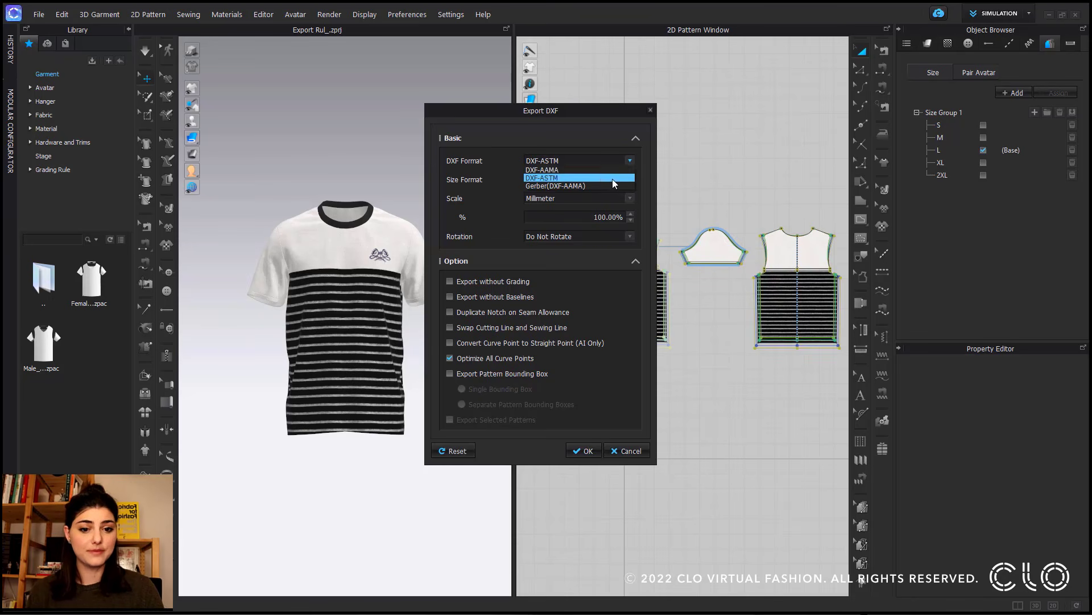
{"action": "left_click", "coordinate": [612, 178]}
{"action": "left_click", "coordinate": [630, 179]}
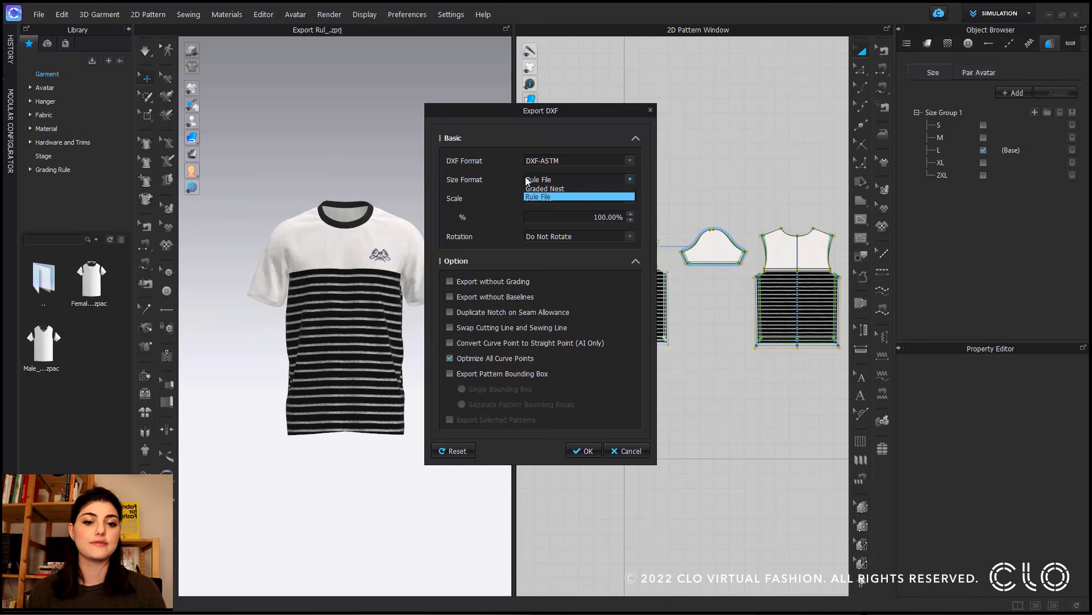
{"action": "left_click", "coordinate": [562, 198]}
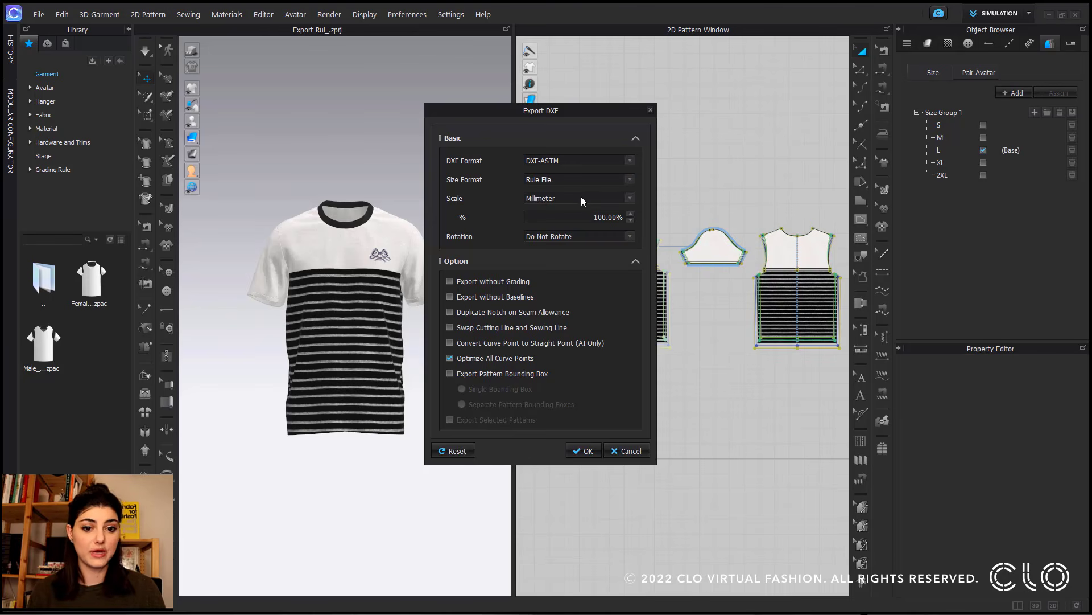
{"action": "left_click", "coordinate": [586, 451]}
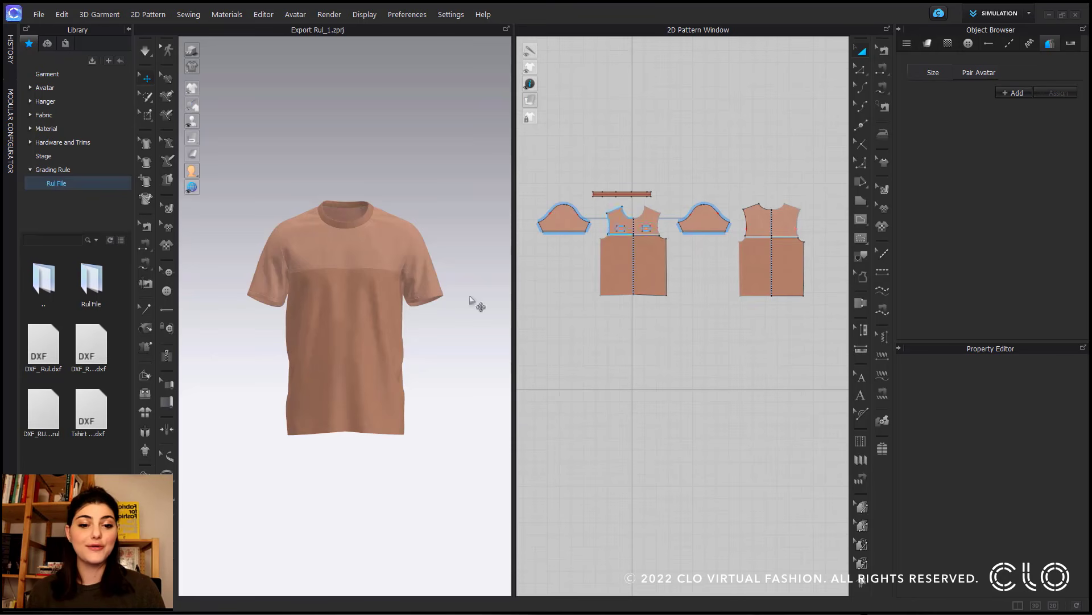
Step: Add a size group for the brown T-shirt and assign it to all of the shirt's patterns
{"action": "left_click", "coordinate": [1015, 93]}
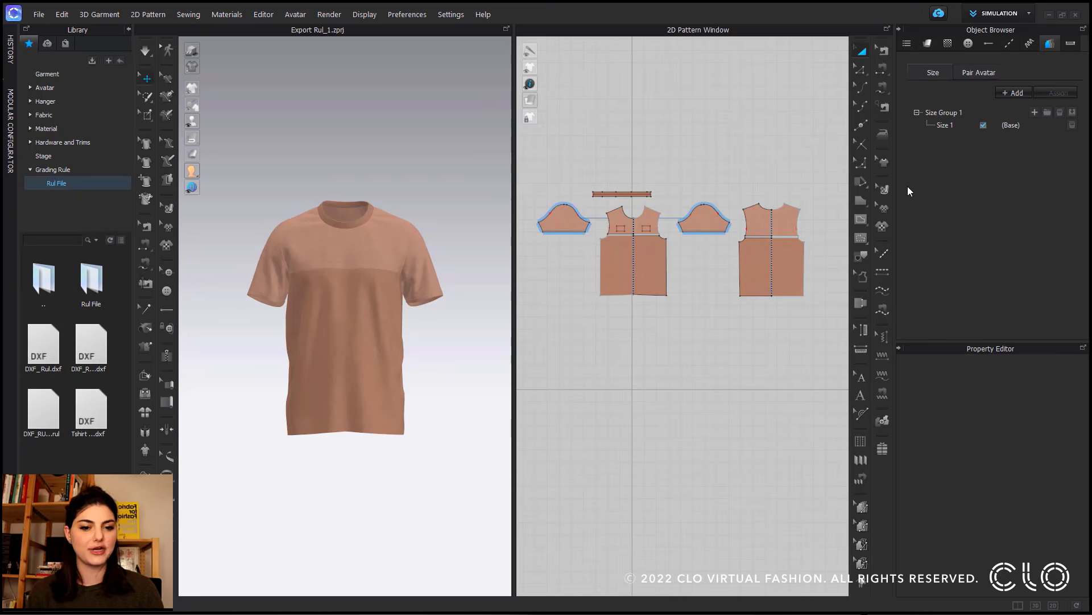
{"action": "left_click_drag", "start_coordinate": [814, 171], "coordinate": [526, 339]}
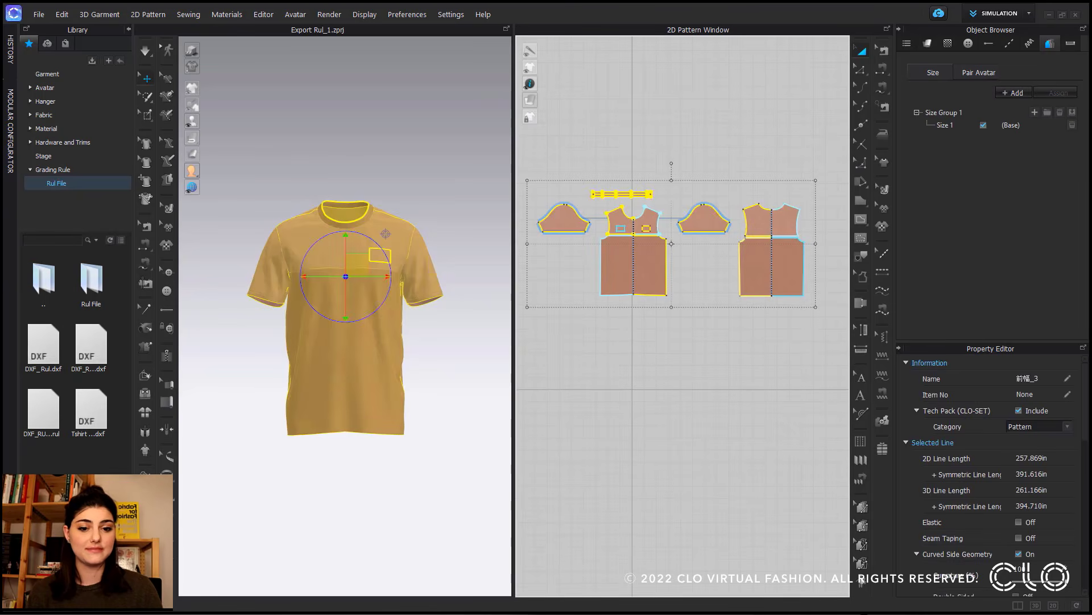
{"action": "left_click", "coordinate": [1073, 113]}
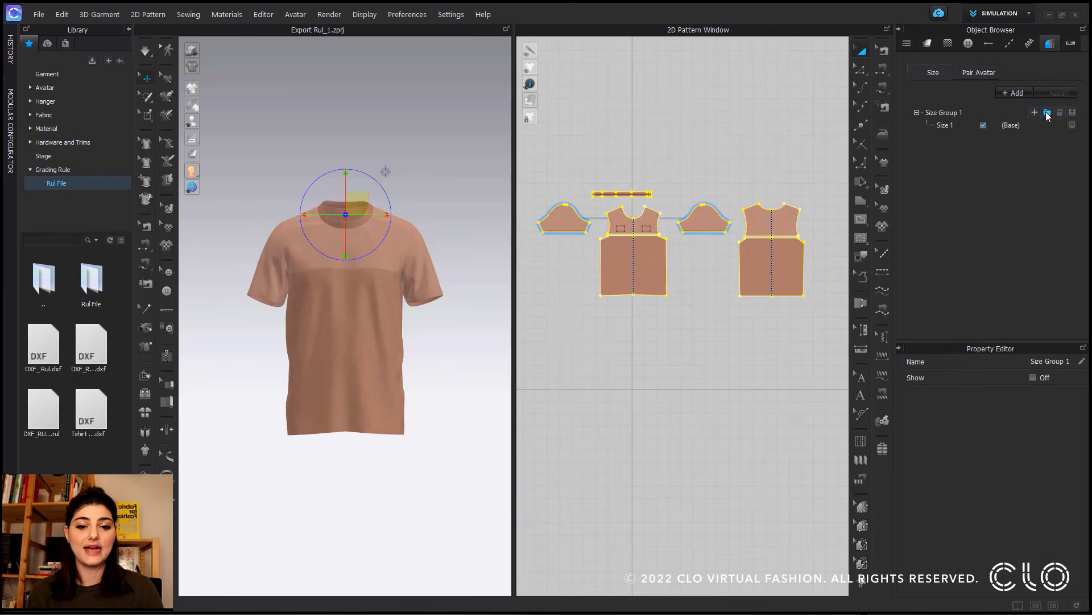
Step: Import the grading rule file DXF_RUL_1.rul into Size Group 1 of the brown T-shirt
{"action": "left_click", "coordinate": [1047, 113]}
{"action": "left_click", "coordinate": [183, 110]}
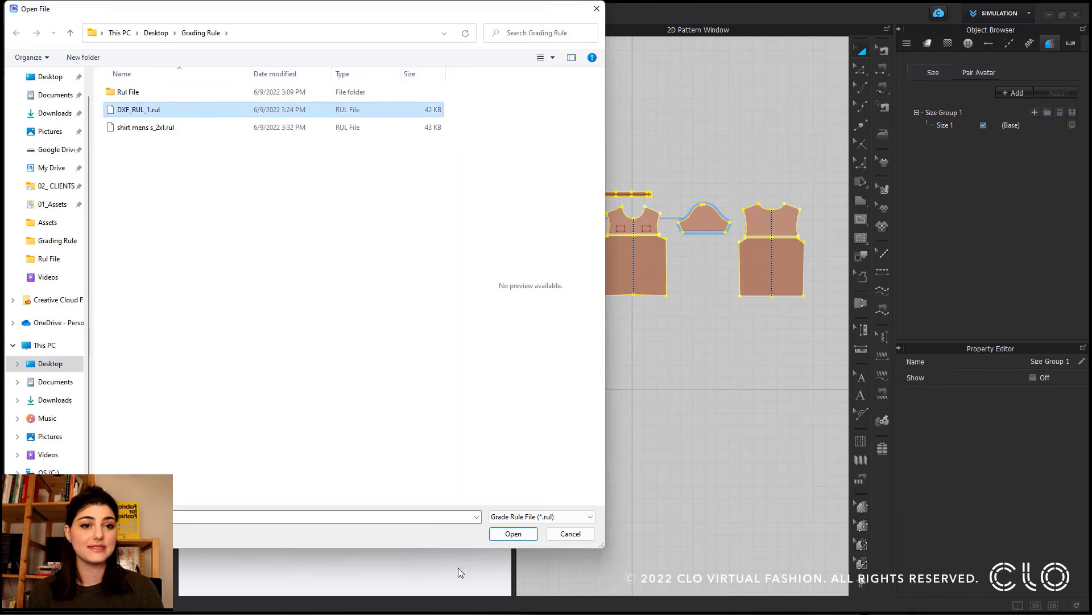
{"action": "left_click", "coordinate": [514, 534]}
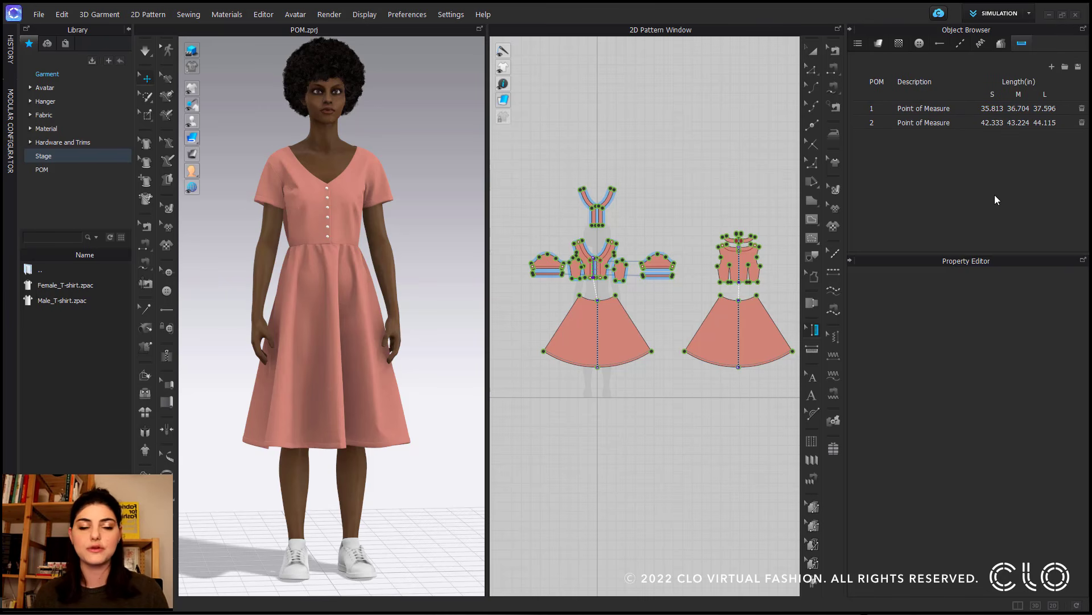
Step: Import the POM CSV file from the POM folder into the dress project's points of measure
{"action": "left_click", "coordinate": [979, 122]}
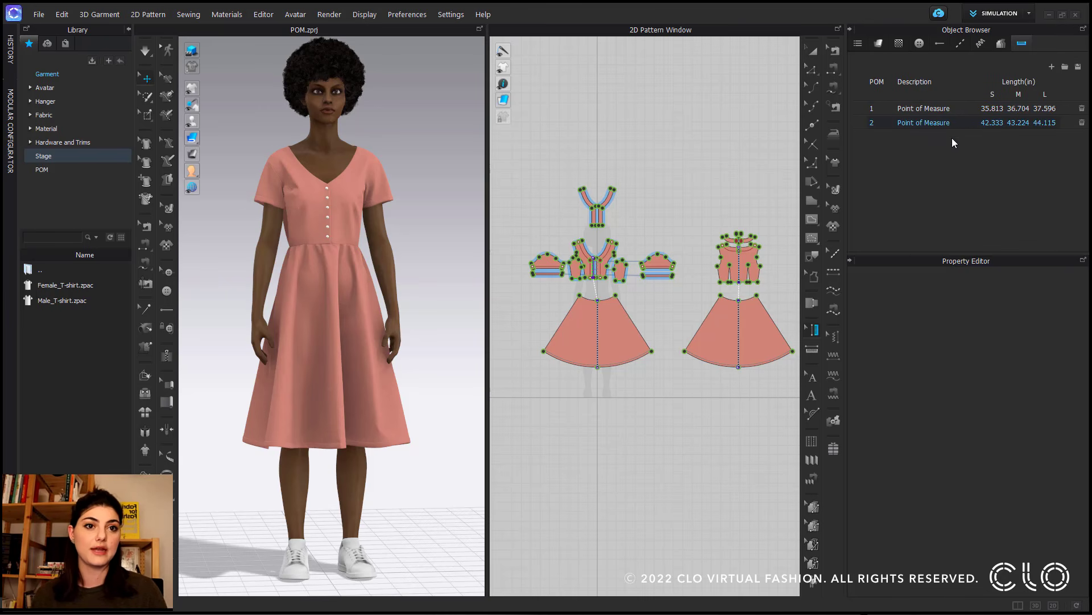
{"action": "scroll", "coordinate": [619, 299], "scroll_direction": "down", "scroll_amount": 1}
{"action": "scroll", "coordinate": [619, 298], "scroll_direction": "up", "scroll_amount": 6}
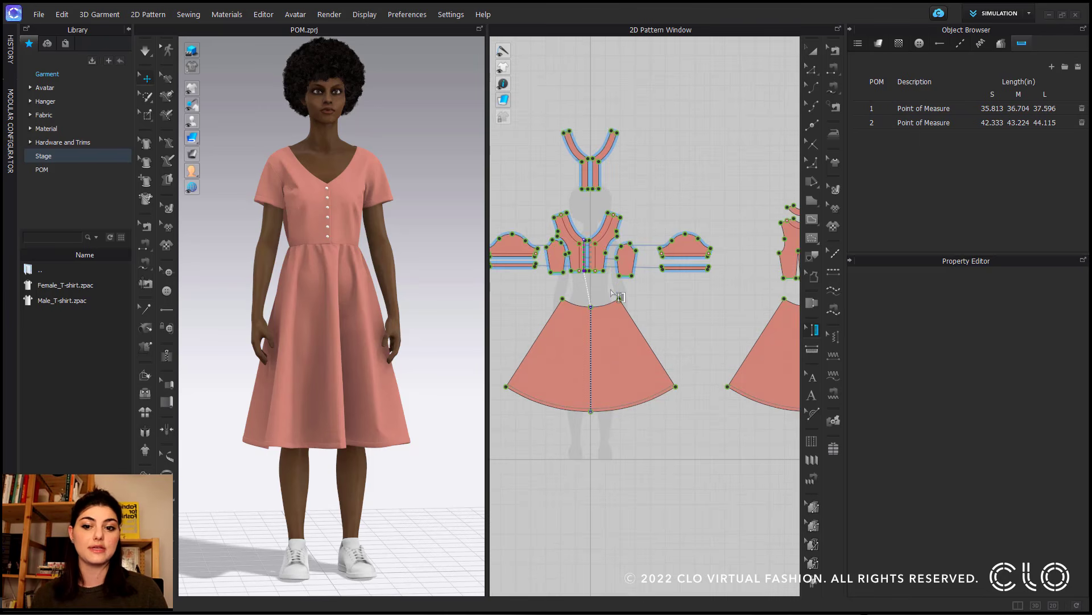
{"action": "middle_click_drag", "start_coordinate": [676, 291], "coordinate": [689, 276]}
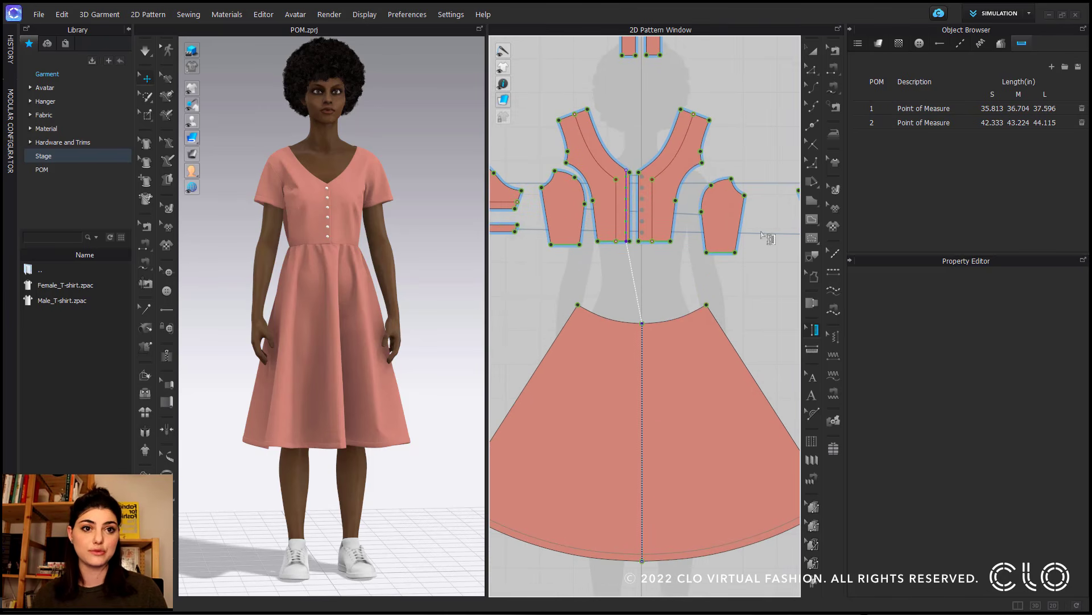
{"action": "left_click", "coordinate": [1068, 69]}
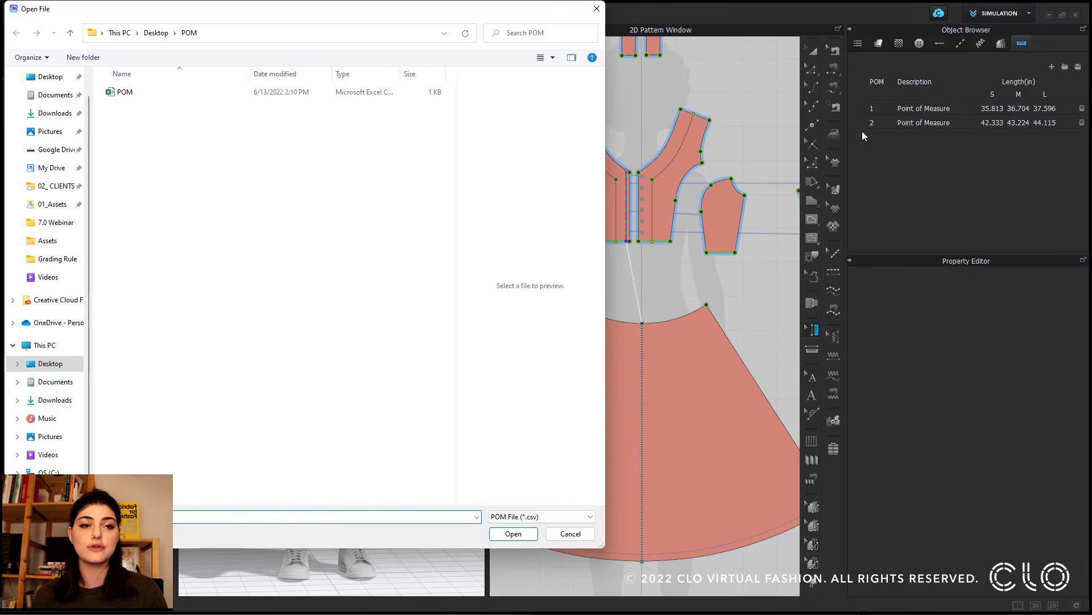
{"action": "left_click", "coordinate": [342, 98]}
{"action": "left_click", "coordinate": [513, 533]}
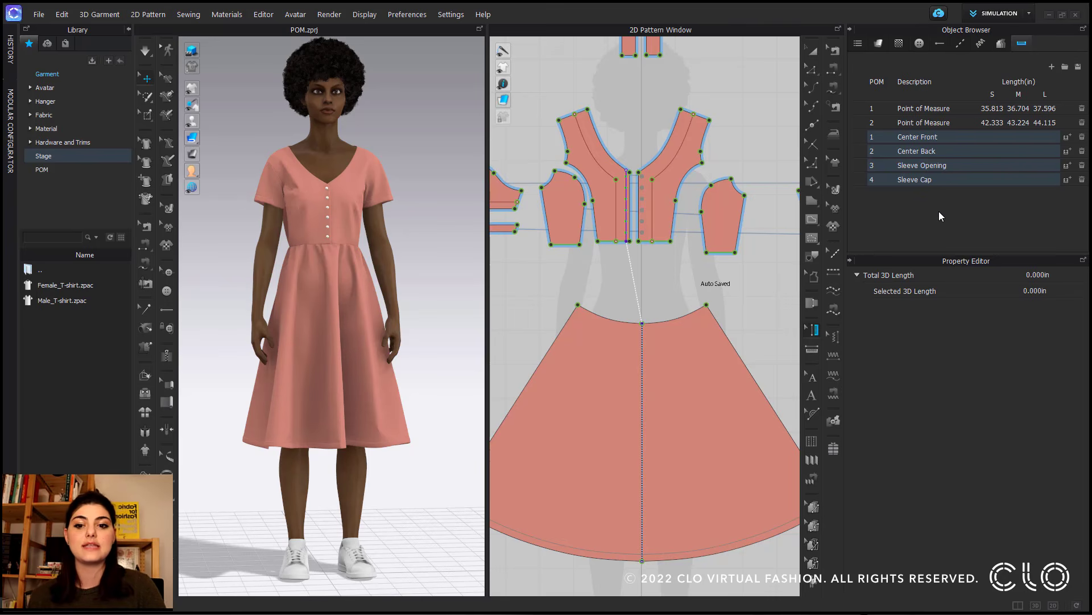
Step: Assign the dress's existing front measurement to the Center Front entry and its back measurement to the Center Back entry
{"action": "left_click", "coordinate": [627, 204]}
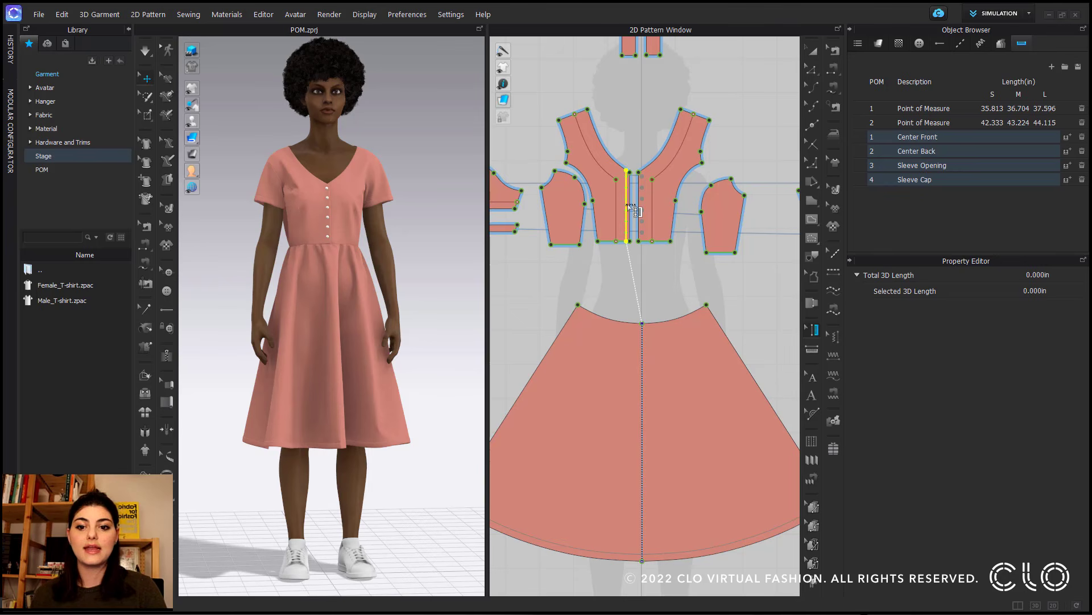
{"action": "left_click", "coordinate": [1068, 138]}
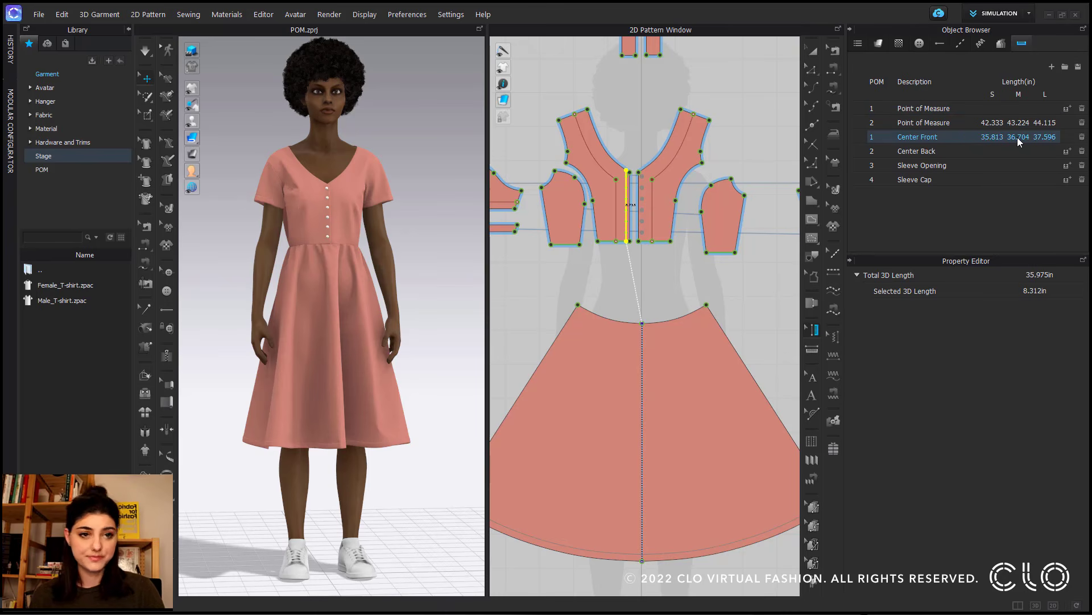
{"action": "scroll", "coordinate": [544, 276], "scroll_direction": "down", "scroll_amount": 5}
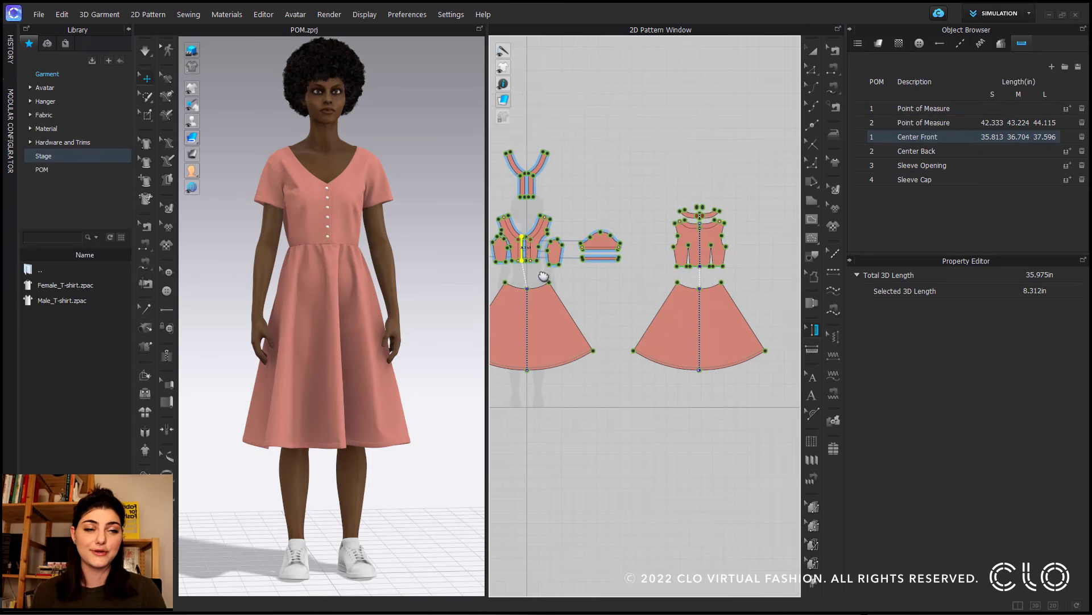
{"action": "middle_click_drag", "start_coordinate": [543, 276], "coordinate": [550, 274]}
{"action": "left_click", "coordinate": [917, 125]}
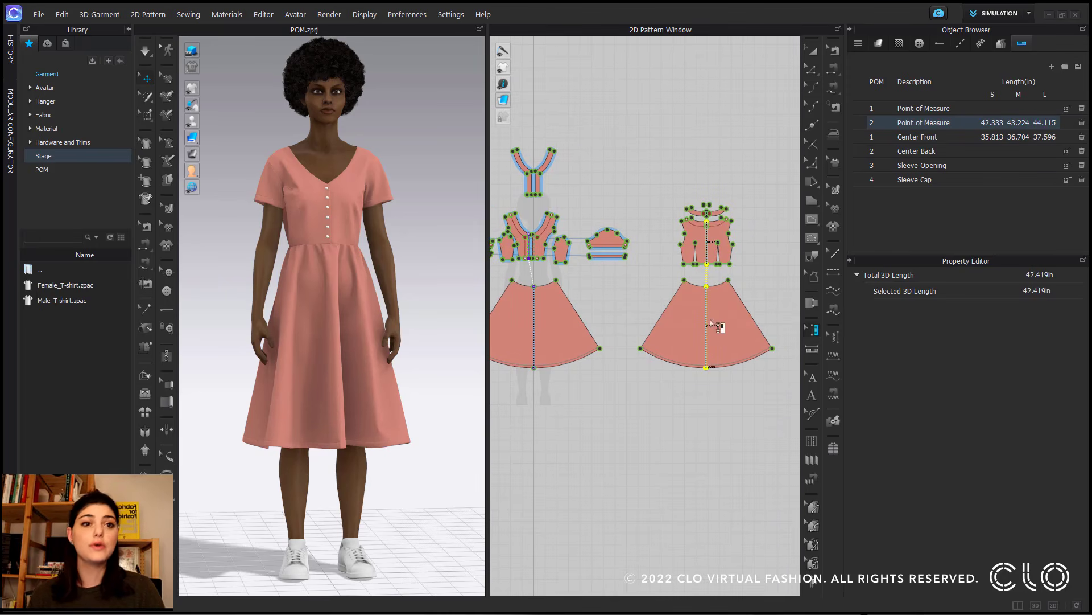
{"action": "left_click", "coordinate": [1067, 153]}
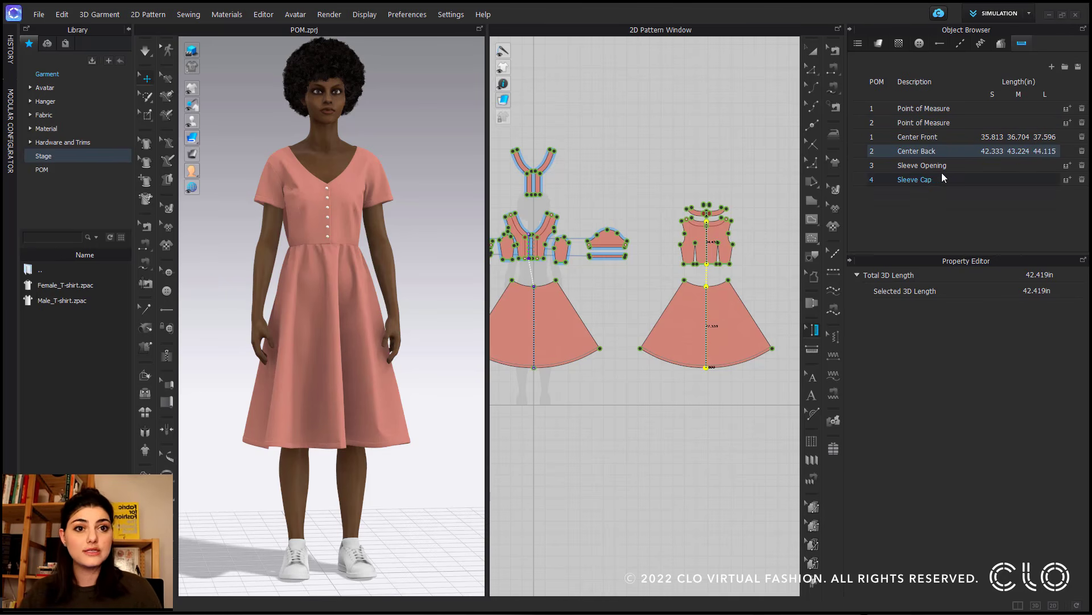
Step: Activate the Sleeve Opening entry and record its measurement along the sleeve pattern's bottom edge, corner to corner
{"action": "left_click", "coordinate": [959, 167]}
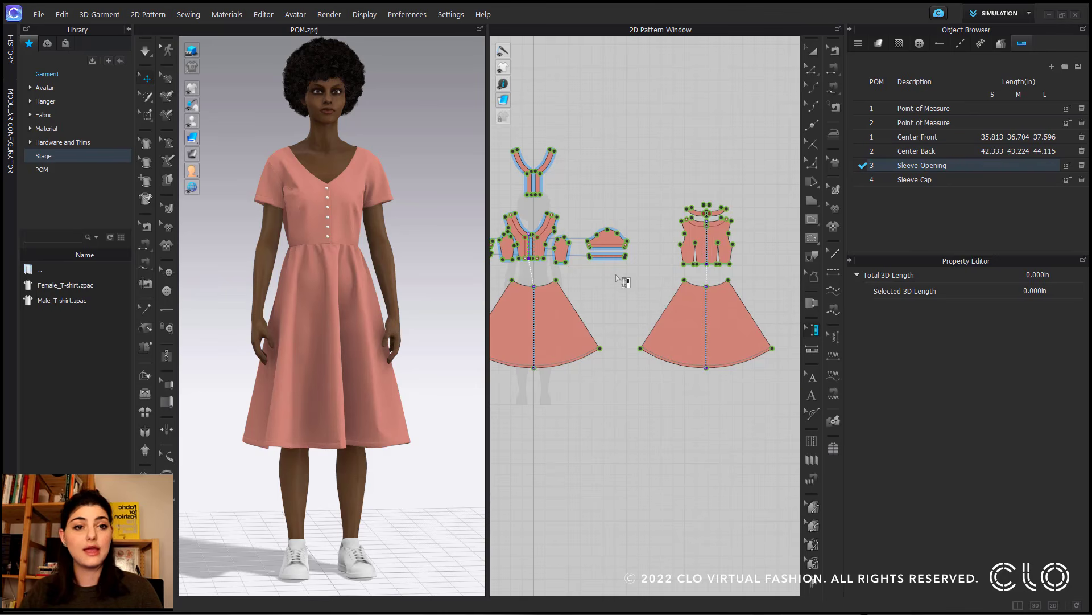
{"action": "scroll", "coordinate": [620, 280], "scroll_direction": "down", "scroll_amount": 3}
{"action": "scroll", "coordinate": [621, 280], "scroll_direction": "up", "scroll_amount": 10}
{"action": "scroll", "coordinate": [659, 295], "scroll_direction": "down", "scroll_amount": 3}
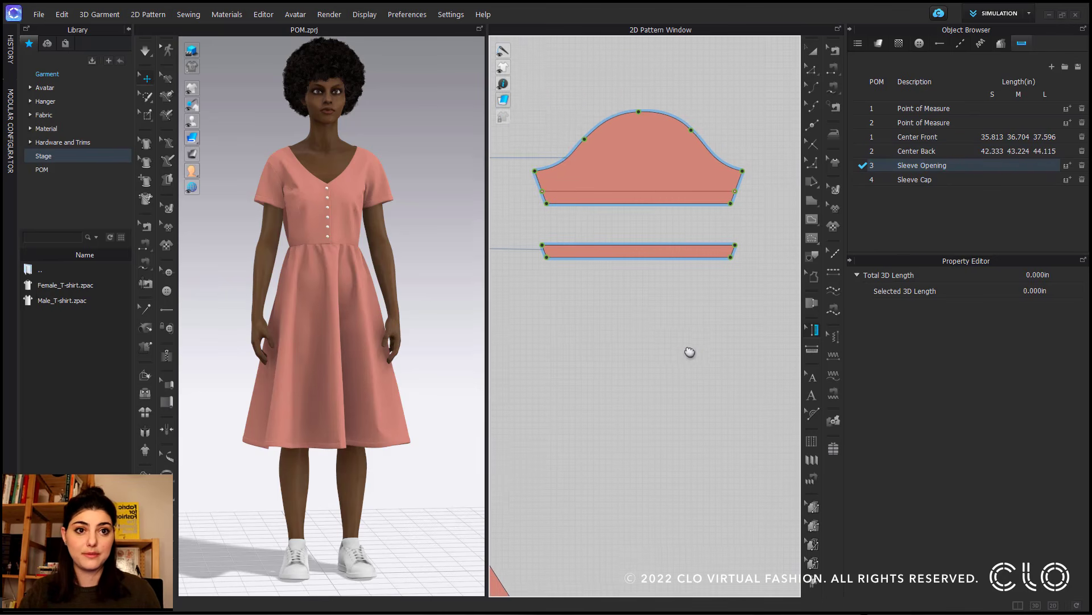
{"action": "left_click", "coordinate": [812, 350]}
{"action": "left_click", "coordinate": [553, 225]}
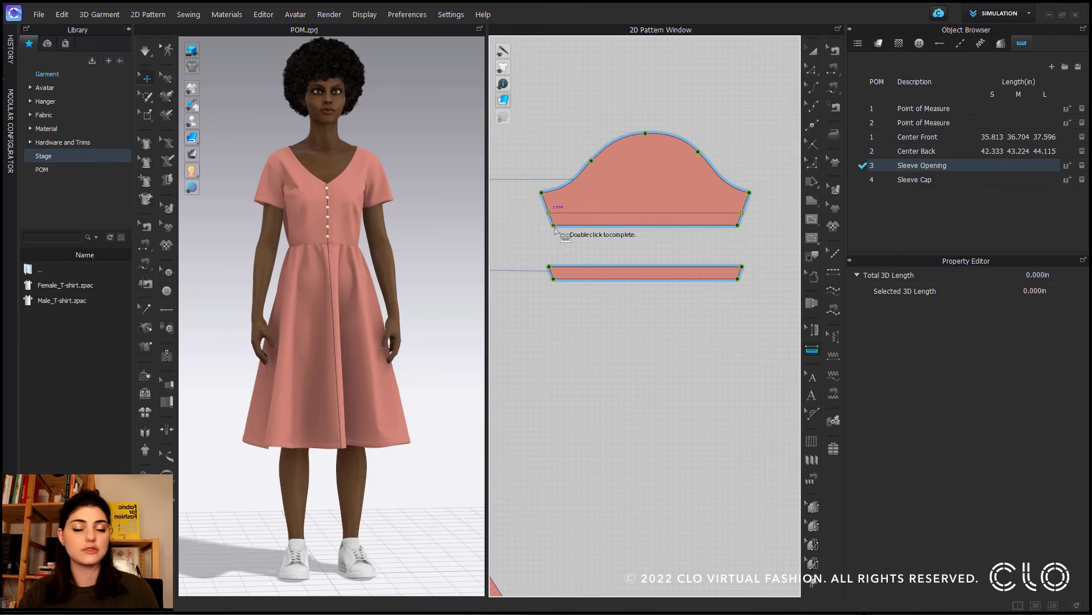
{"action": "left_click", "coordinate": [738, 225]}
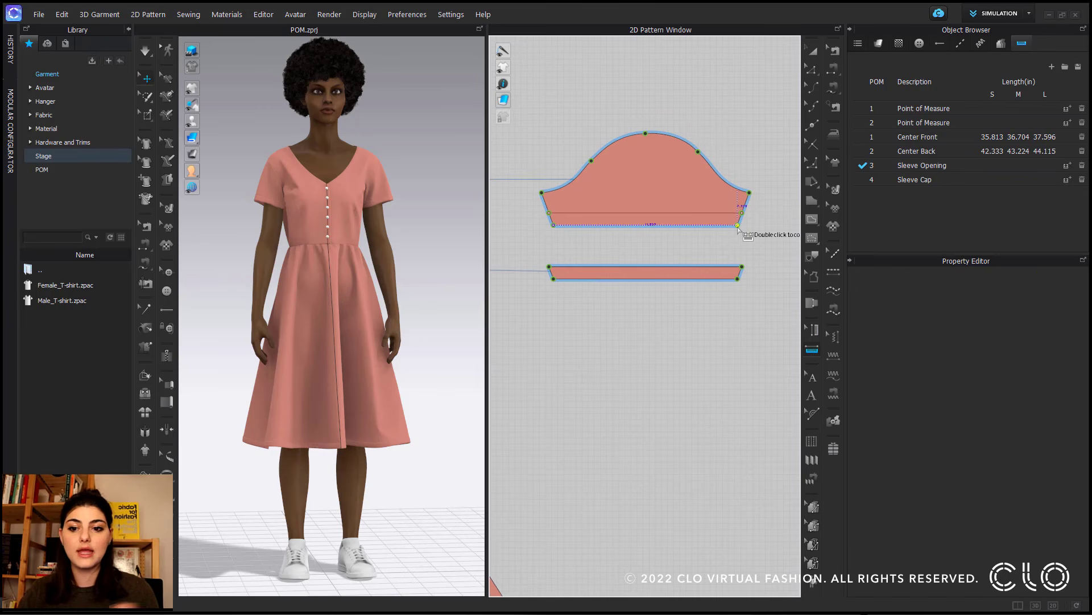
{"action": "double_click", "coordinate": [738, 225]}
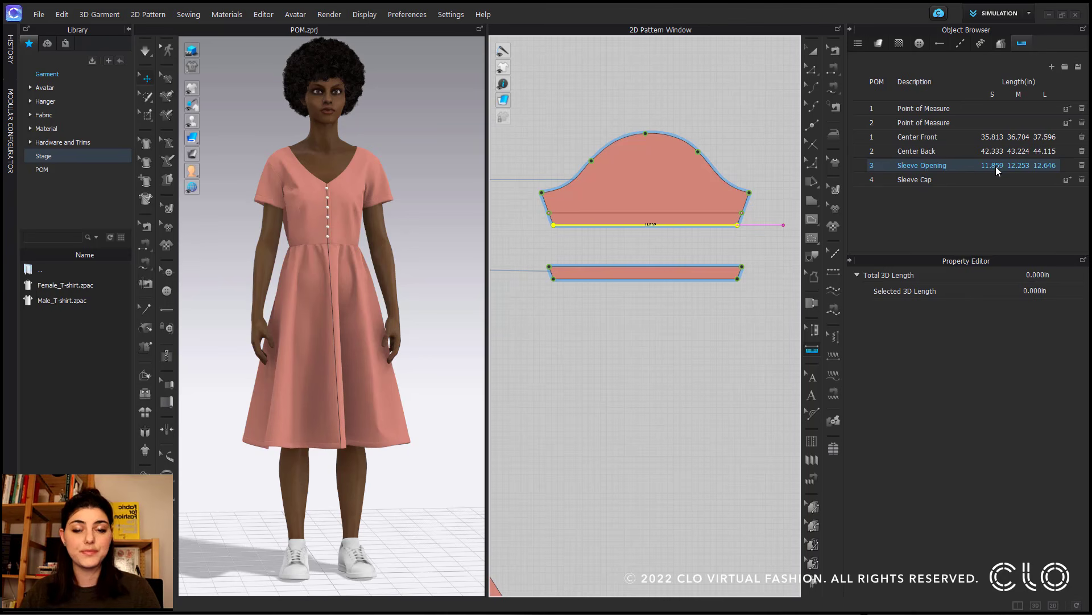
Step: Measure vertically from the sleeve cap's top point down into the sleeve and assign the measurement to Sleeve Cap
{"action": "left_click", "coordinate": [645, 134]}
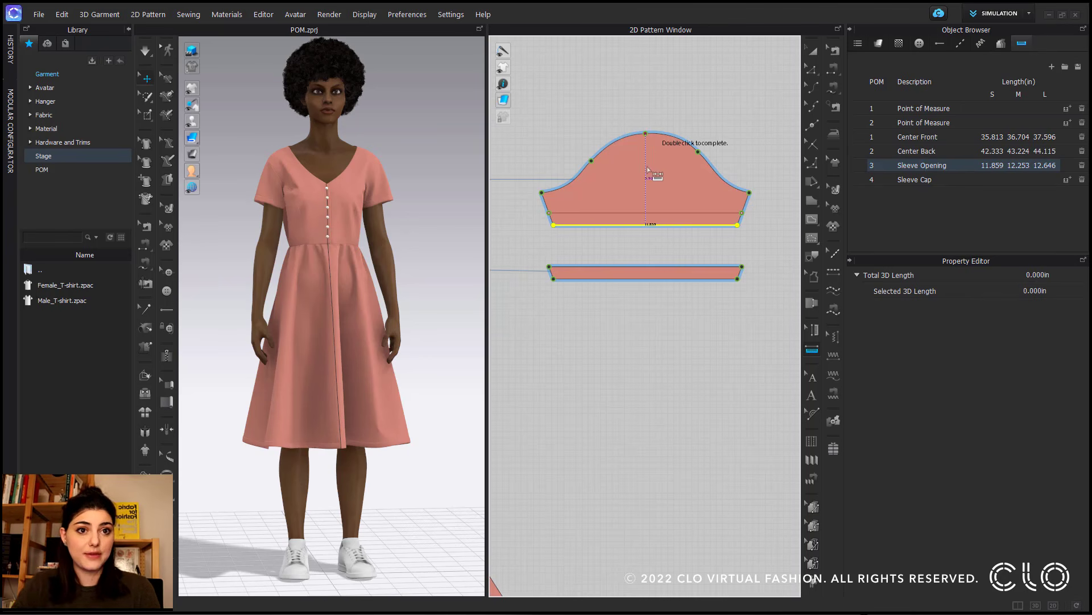
{"action": "left_click", "coordinate": [646, 179]}
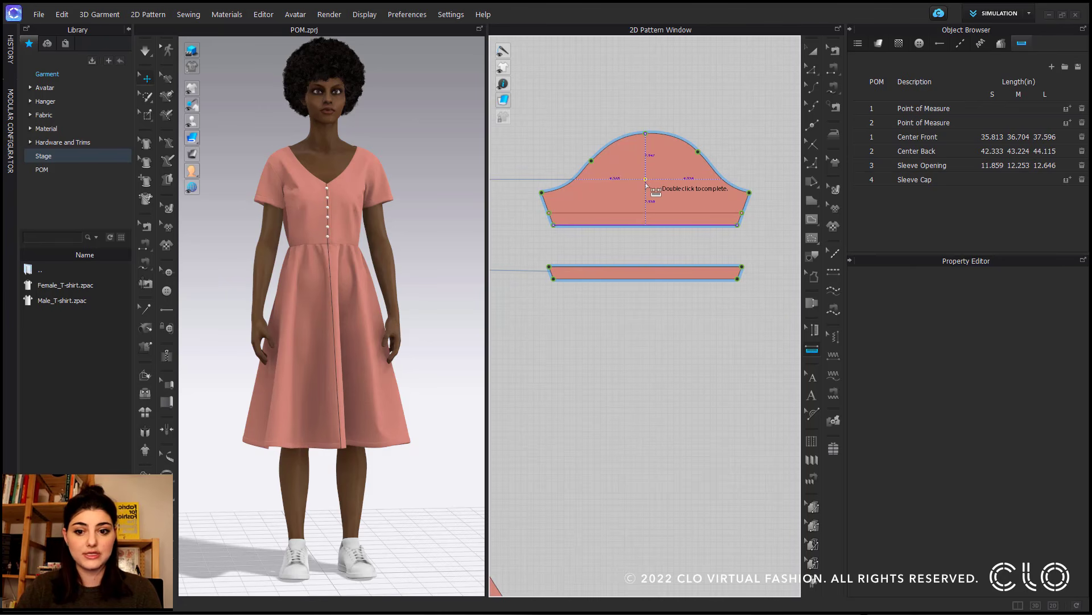
{"action": "double_click", "coordinate": [646, 184]}
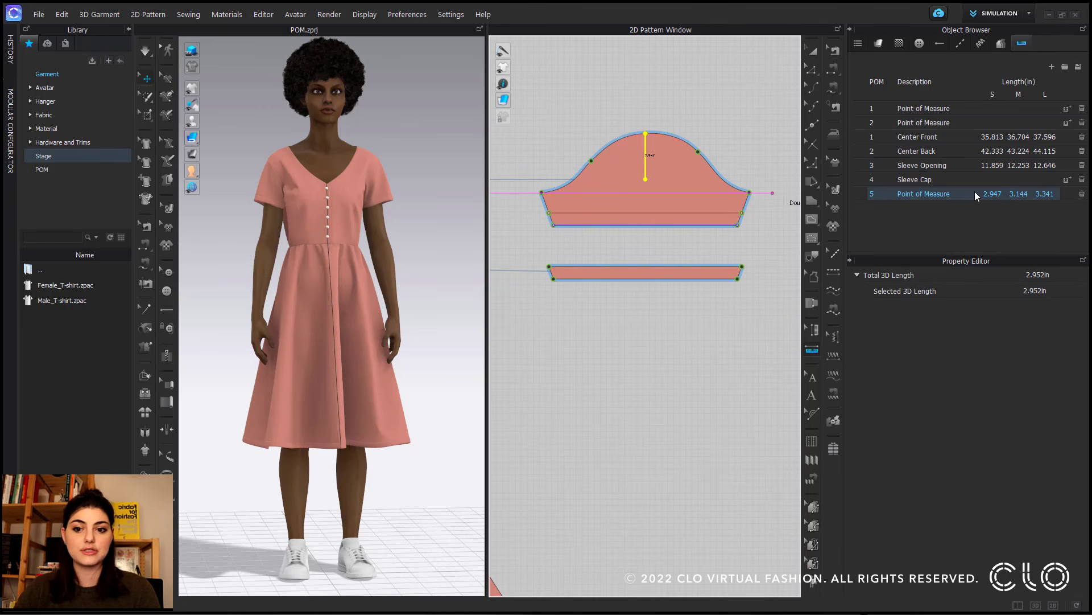
{"action": "left_click", "coordinate": [1067, 181]}
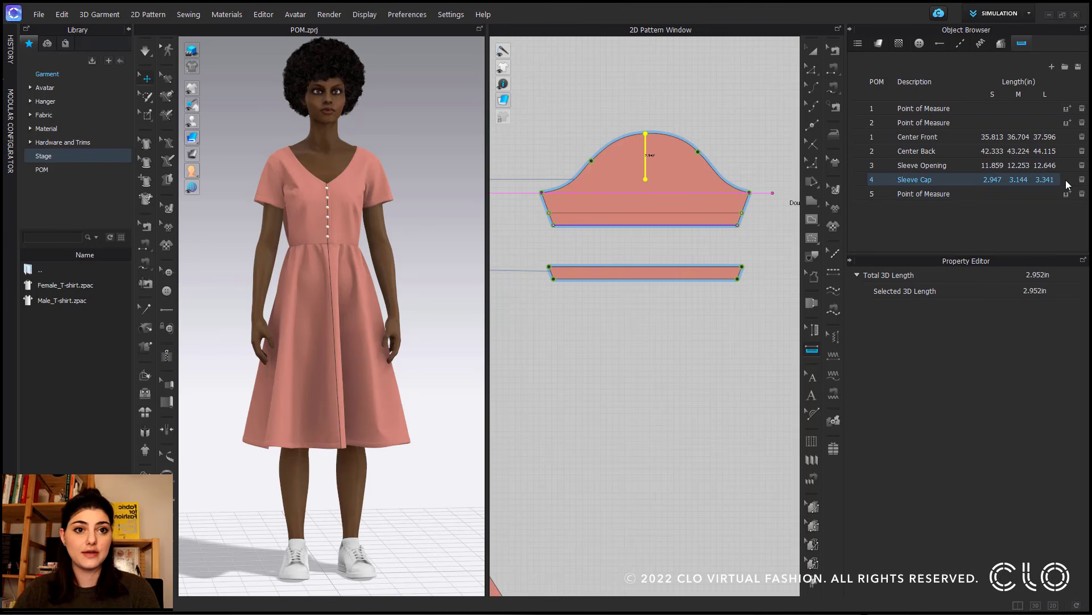
Step: Delete the unassigned Point of Measure entries, keeping only the named measurements
{"action": "left_click", "coordinate": [1083, 123]}
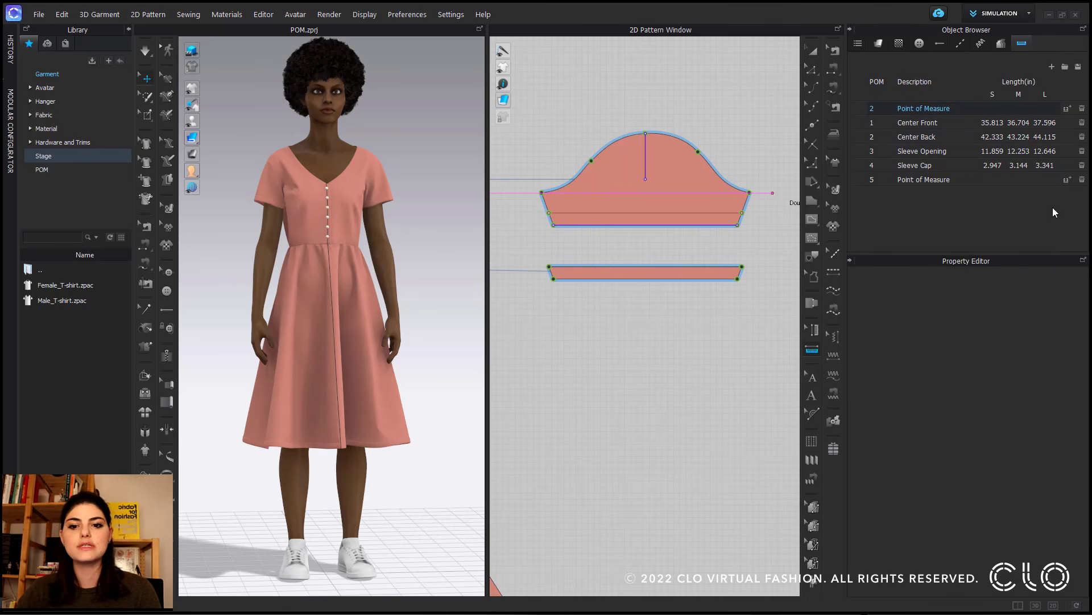
{"action": "left_click", "coordinate": [1082, 109]}
{"action": "left_click", "coordinate": [1085, 166]}
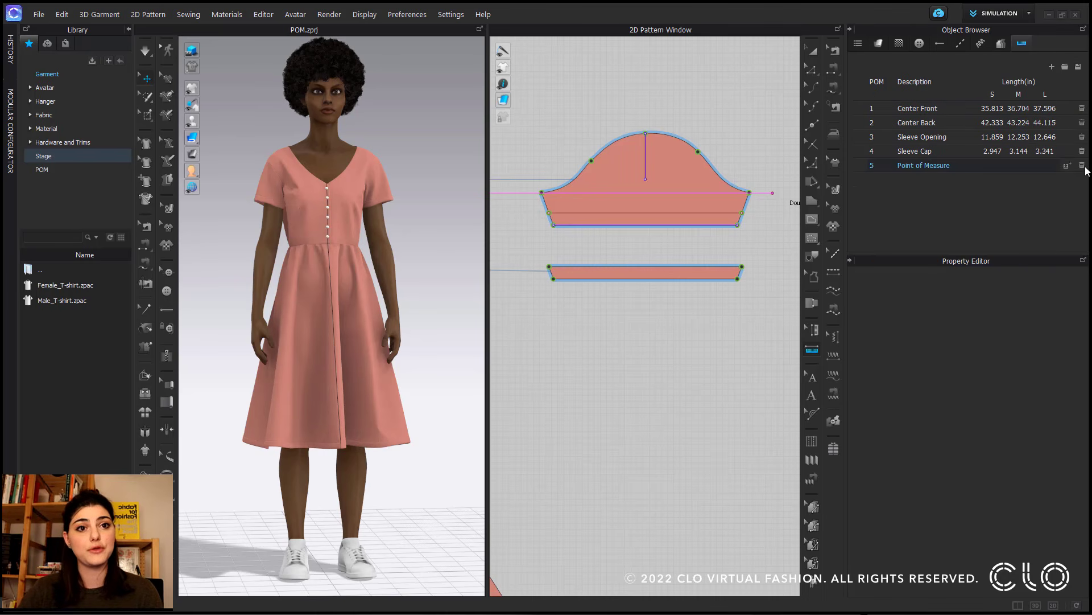
Step: Activate Add Point/Split Line for the jumpsuit's 2D pattern
{"action": "left_click", "coordinate": [627, 261]}
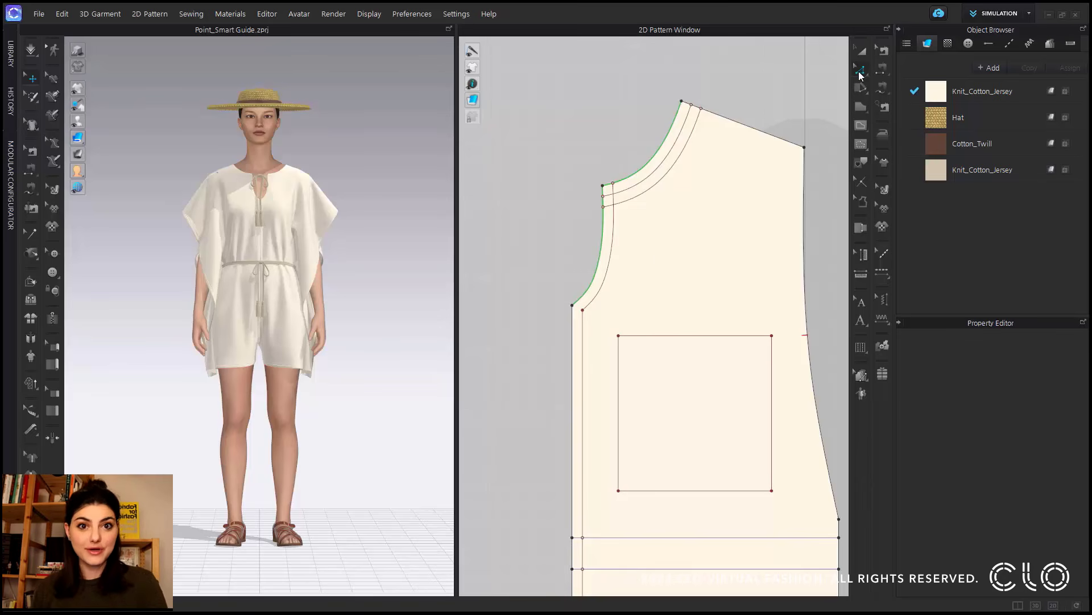
{"action": "left_click", "coordinate": [860, 72]}
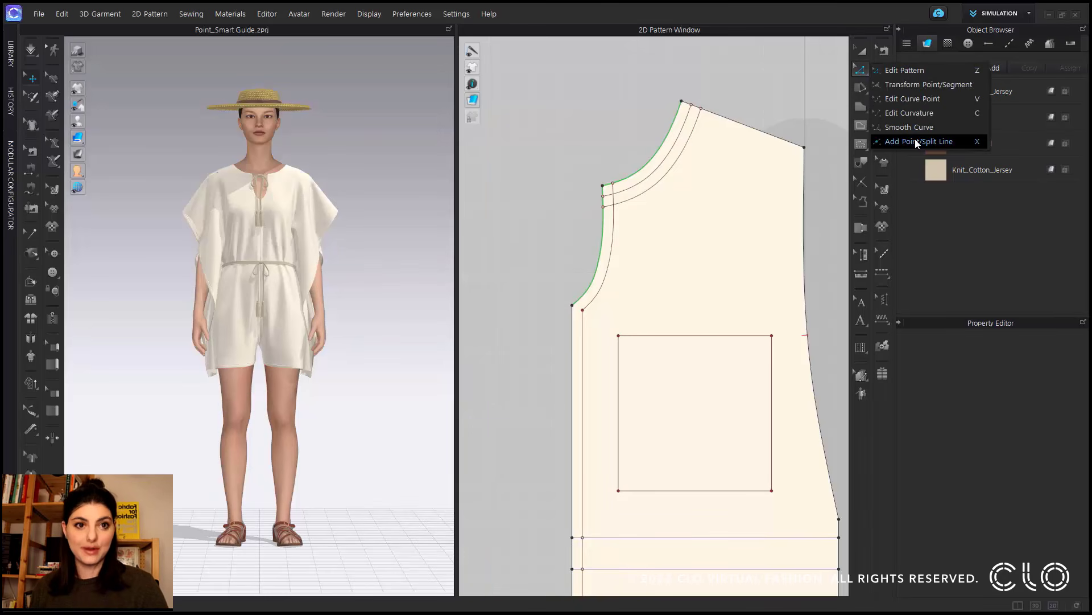
{"action": "left_click", "coordinate": [956, 142]}
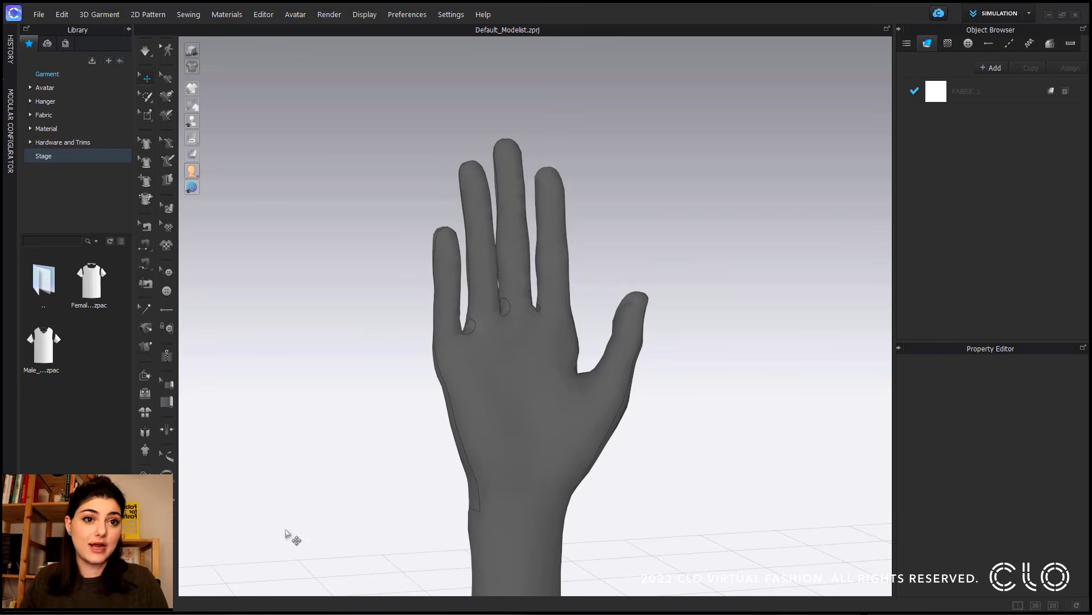
Step: Draw a curved line on the avatar around the wrist, joining the ends of the hand's two side lines
{"action": "left_click", "coordinate": [167, 160]}
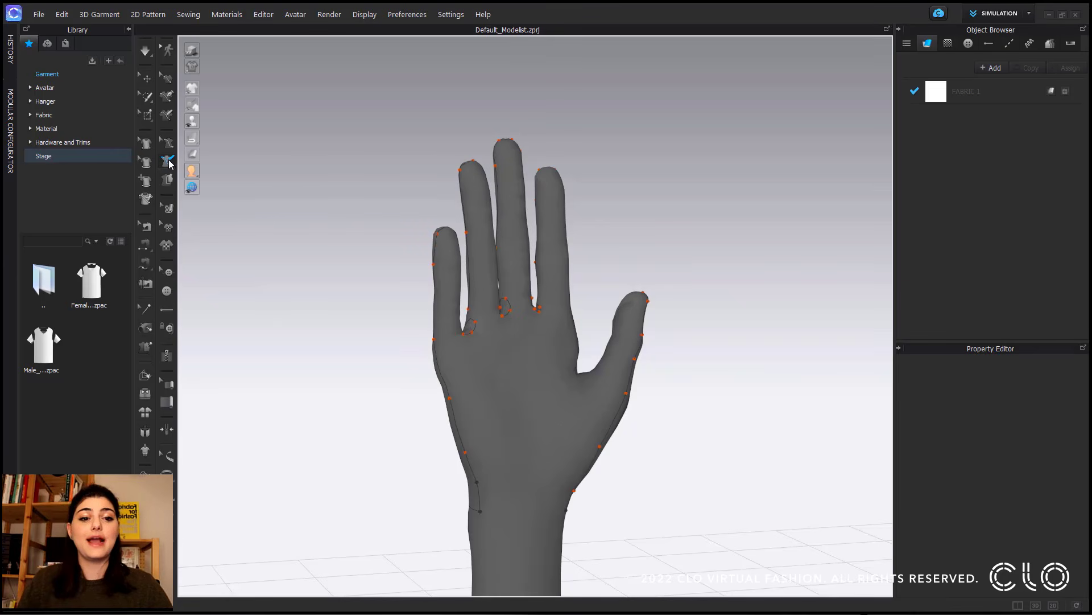
{"action": "left_click", "coordinate": [480, 510]}
{"action": "left_click", "coordinate": [532, 512], "text": "ctrl"}
{"action": "right_click_drag", "start_coordinate": [562, 514], "coordinate": [568, 402]}
{"action": "left_click", "coordinate": [539, 510], "text": "ctrl"}
{"action": "left_click", "coordinate": [553, 512]}
Step: Draw lines from the finger bases up along both sides of the ring finger and the little finger's inner side
{"action": "left_click", "coordinate": [482, 336]}
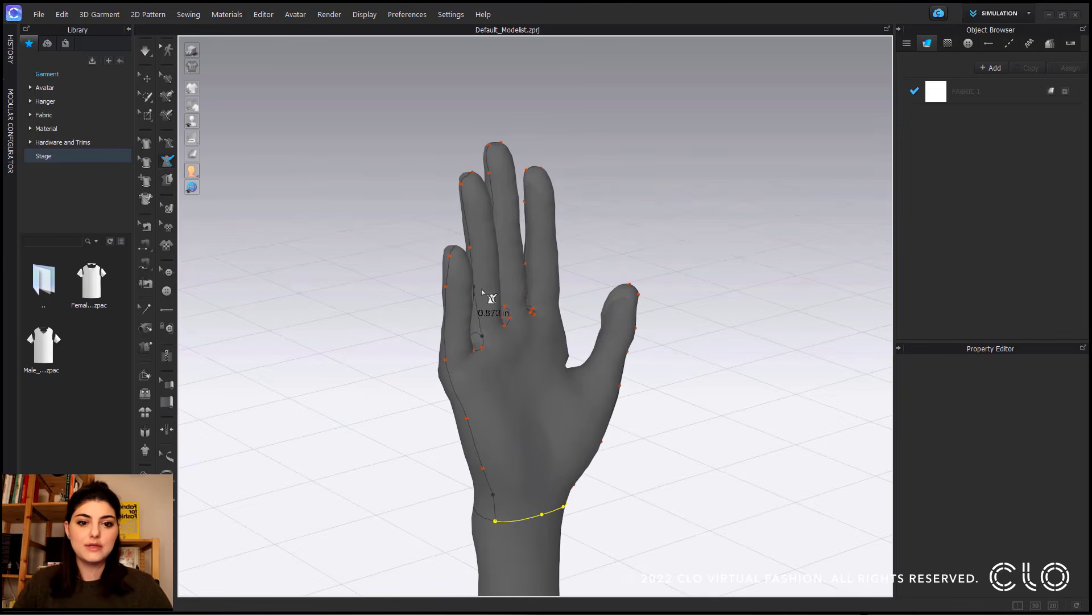
{"action": "right_click_drag", "start_coordinate": [468, 222], "coordinate": [395, 353]}
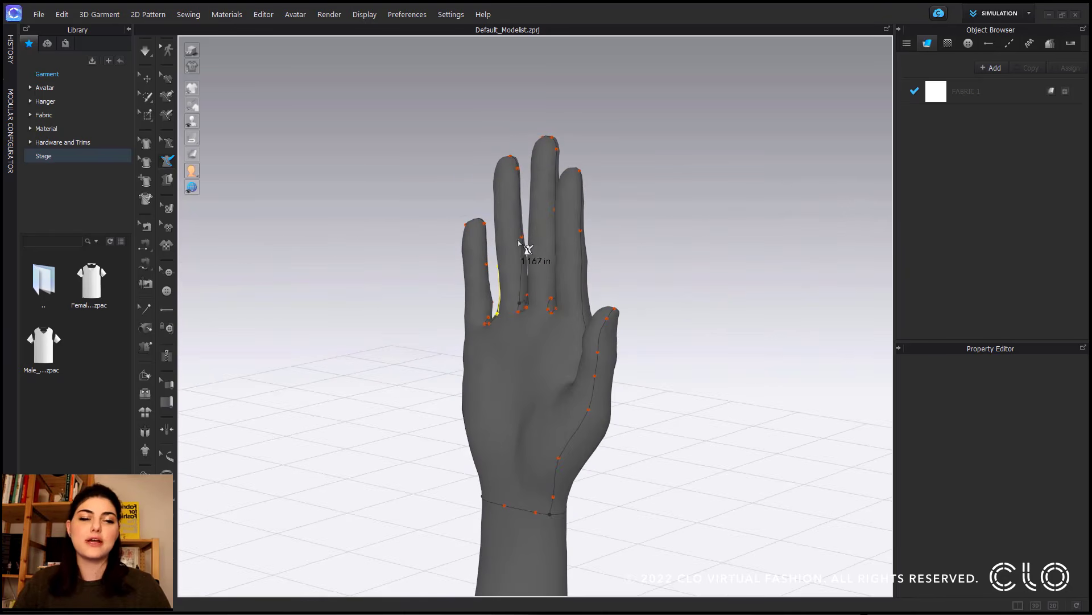
{"action": "double_click", "coordinate": [520, 205]}
{"action": "left_click", "coordinate": [489, 316]}
{"action": "scroll", "coordinate": [496, 313], "scroll_direction": "down", "scroll_amount": 1}
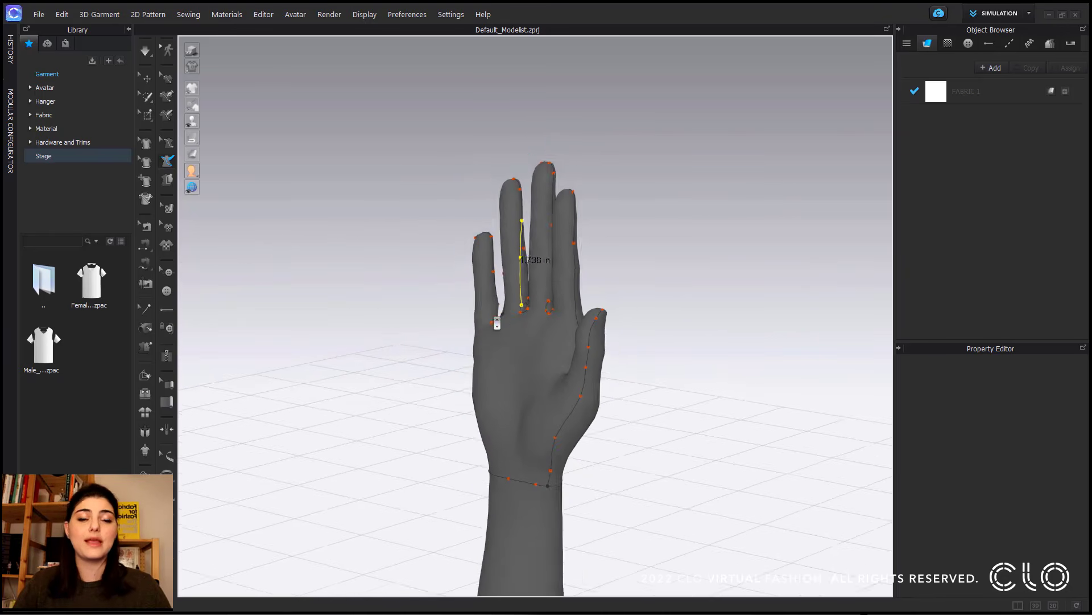
{"action": "scroll", "coordinate": [489, 336], "scroll_direction": "up", "scroll_amount": 5}
{"action": "scroll", "coordinate": [467, 351], "scroll_direction": "down", "scroll_amount": 2}
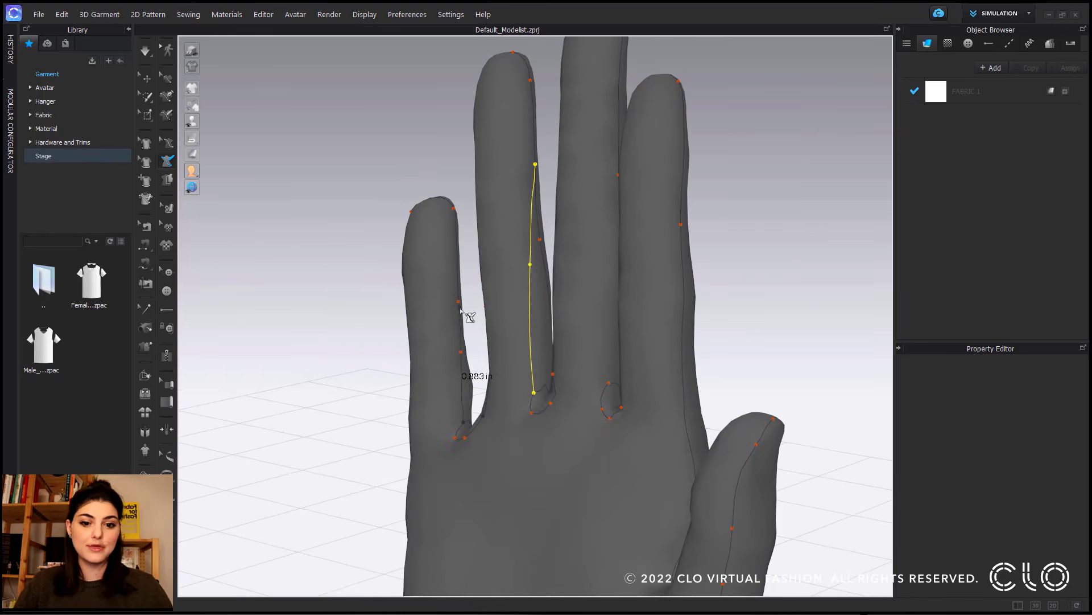
{"action": "left_click", "coordinate": [468, 310]}
{"action": "right_click_drag", "start_coordinate": [467, 312], "coordinate": [651, 421]}
Step: Draw lines from the finger bases up along both sides of the middle finger and the index finger's adjoining side
{"action": "left_click", "coordinate": [510, 415]}
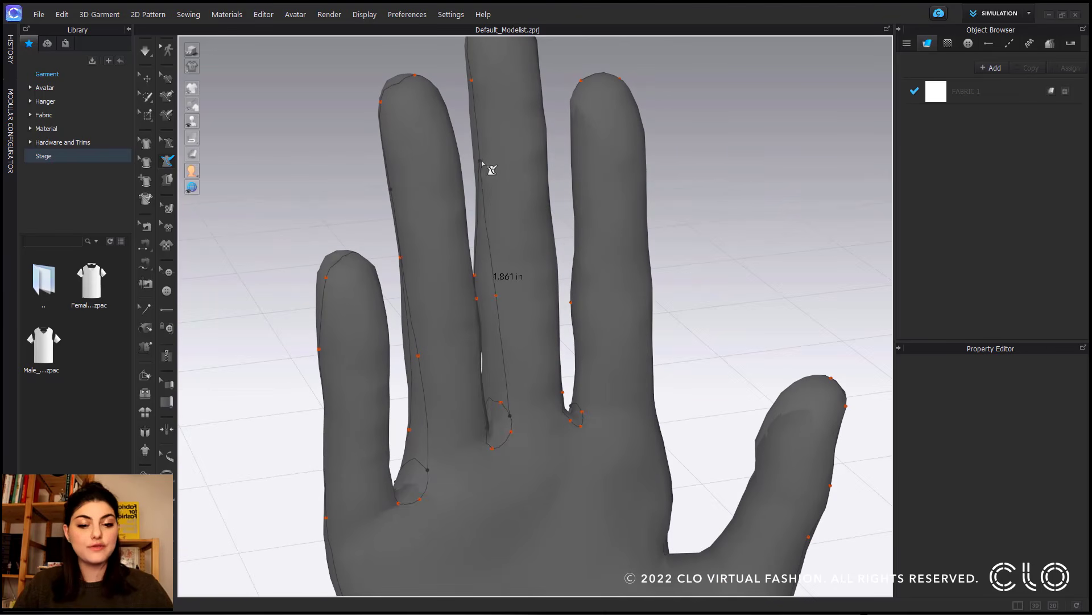
{"action": "double_click", "coordinate": [473, 85]}
{"action": "right_click_drag", "start_coordinate": [474, 86], "coordinate": [617, 410]}
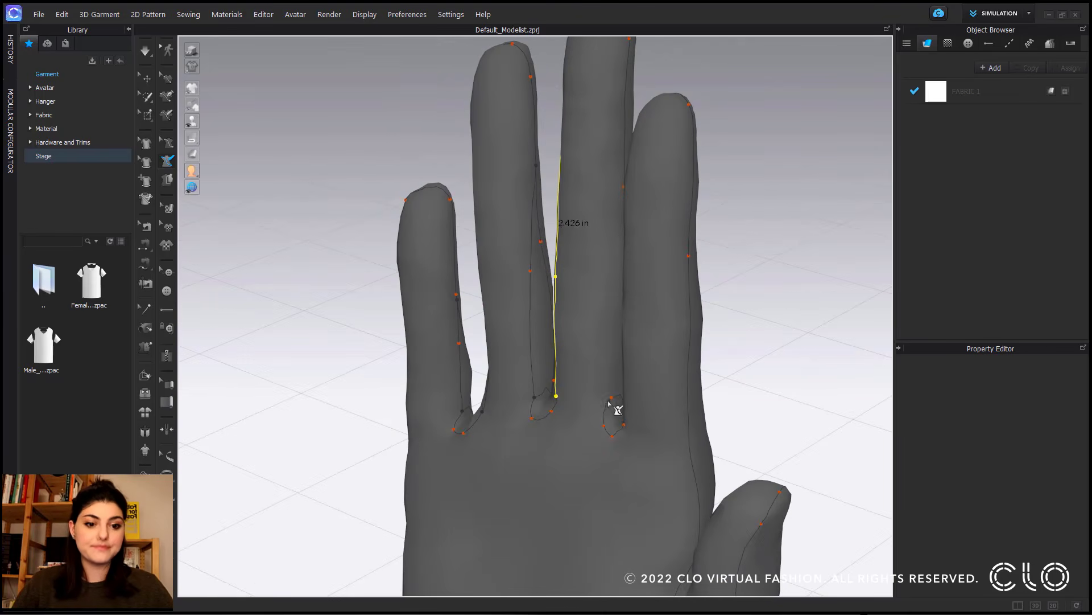
{"action": "left_click", "coordinate": [617, 412]}
{"action": "right_click_drag", "start_coordinate": [624, 98], "coordinate": [568, 409]}
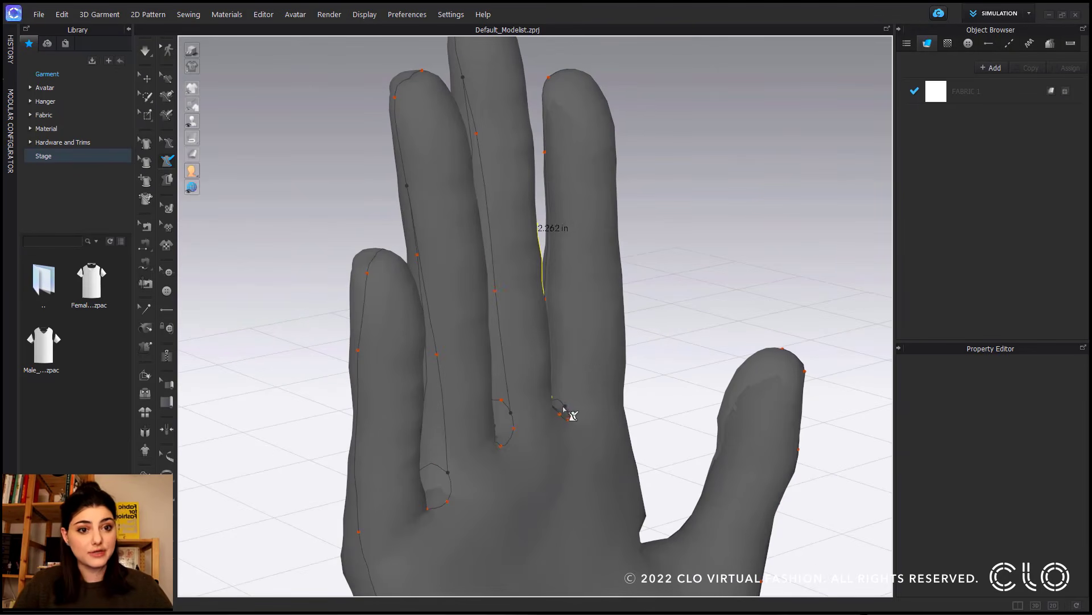
{"action": "double_click", "coordinate": [551, 163]}
{"action": "right_click_drag", "start_coordinate": [551, 163], "coordinate": [543, 393]}
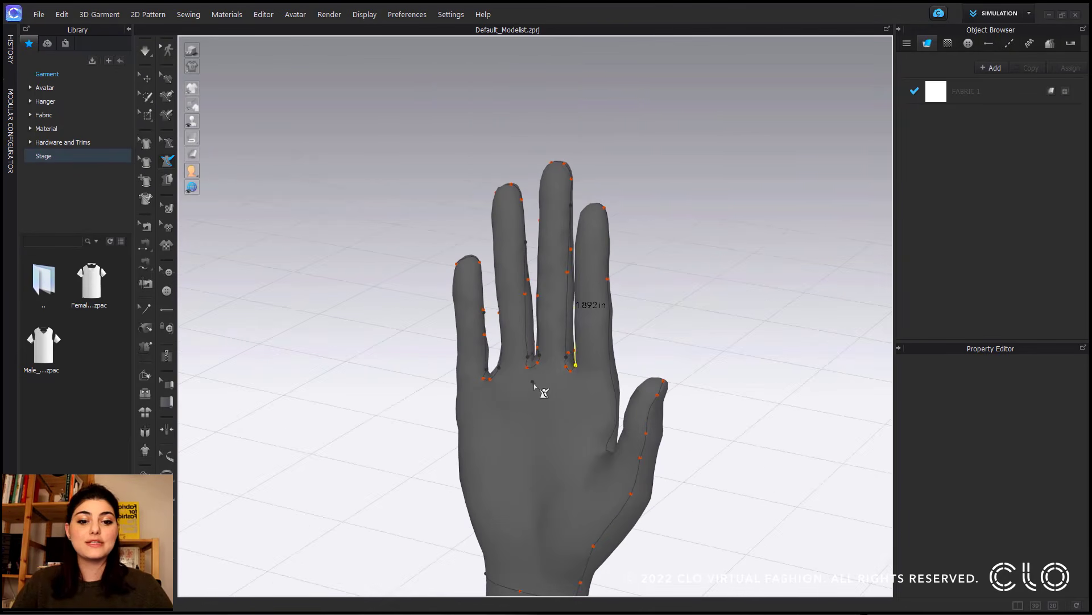
Step: Flatten the areas outlined on the avatar's hand, including the palm, thumb side and between the fingers, into pattern pieces
{"action": "middle_click_drag", "start_coordinate": [543, 392], "coordinate": [544, 310]}
{"action": "left_click", "coordinate": [165, 181]}
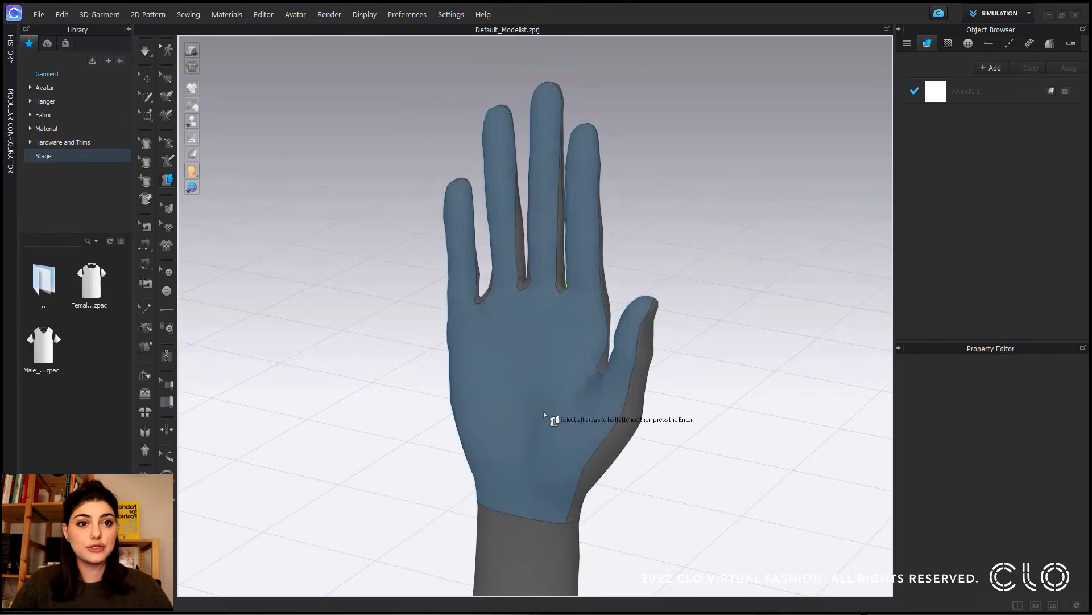
{"action": "left_click", "coordinate": [558, 405]}
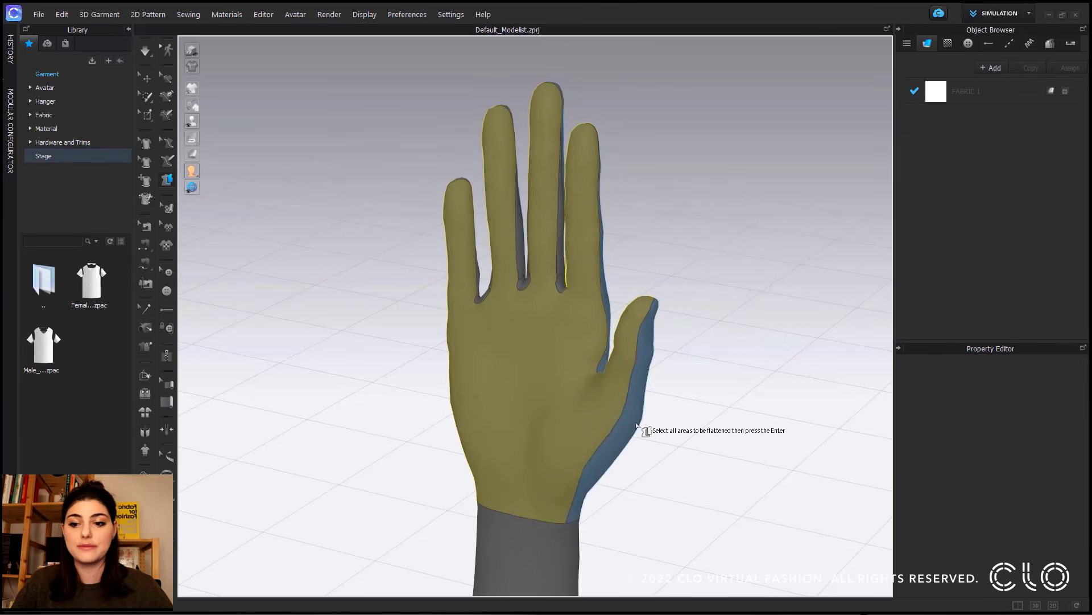
{"action": "left_click", "coordinate": [632, 425]}
{"action": "left_click", "coordinate": [560, 267]}
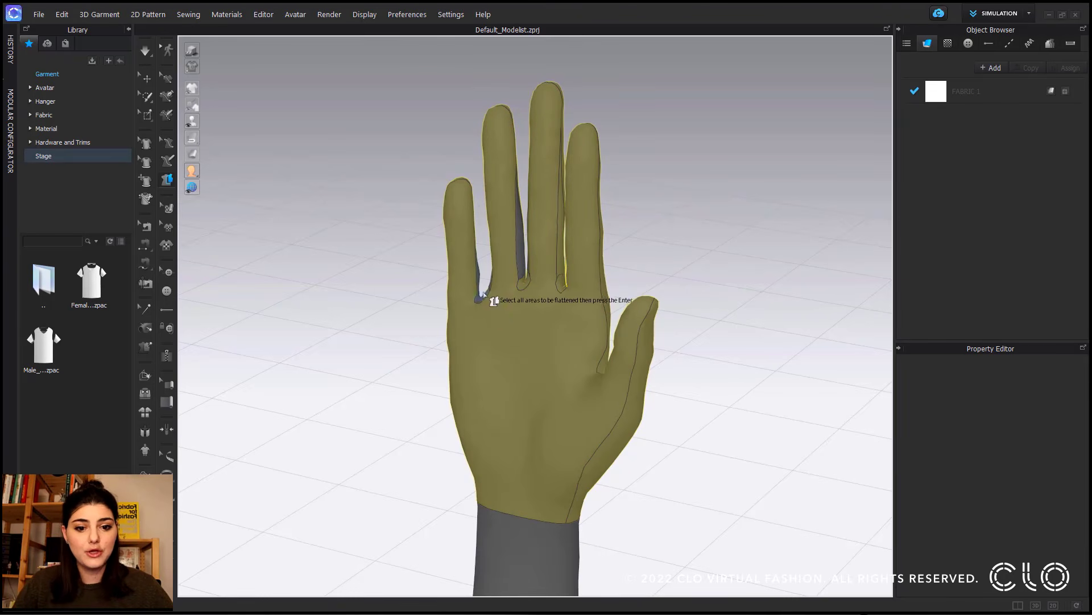
{"action": "right_click_drag", "start_coordinate": [526, 283], "coordinate": [440, 338]}
{"action": "left_click", "coordinate": [535, 249]}
{"action": "key", "text": "Return"}
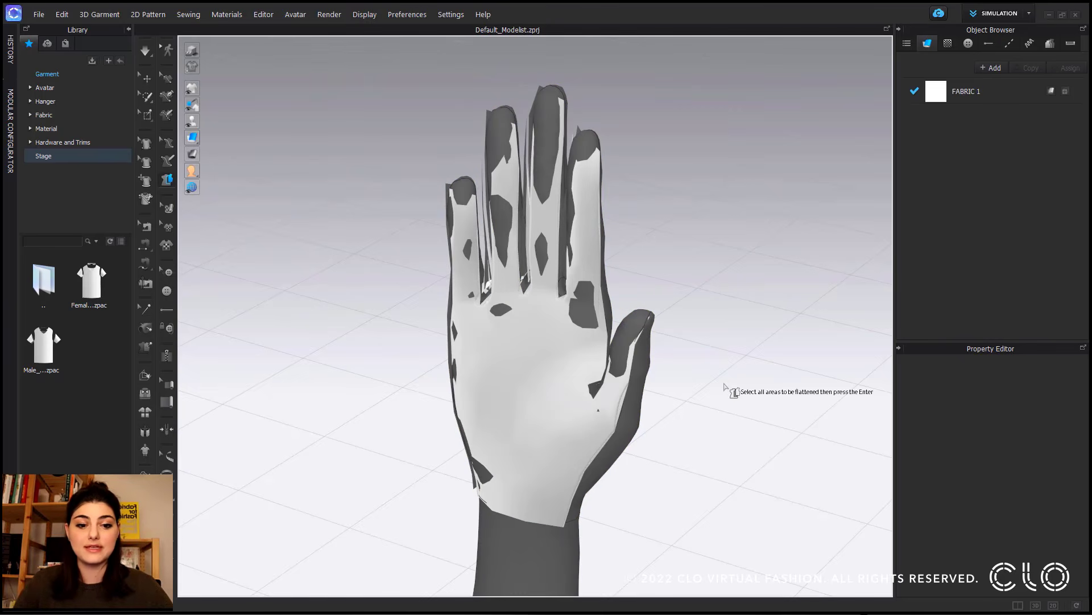
{"action": "right_click_drag", "start_coordinate": [215, 590], "coordinate": [392, 300]}
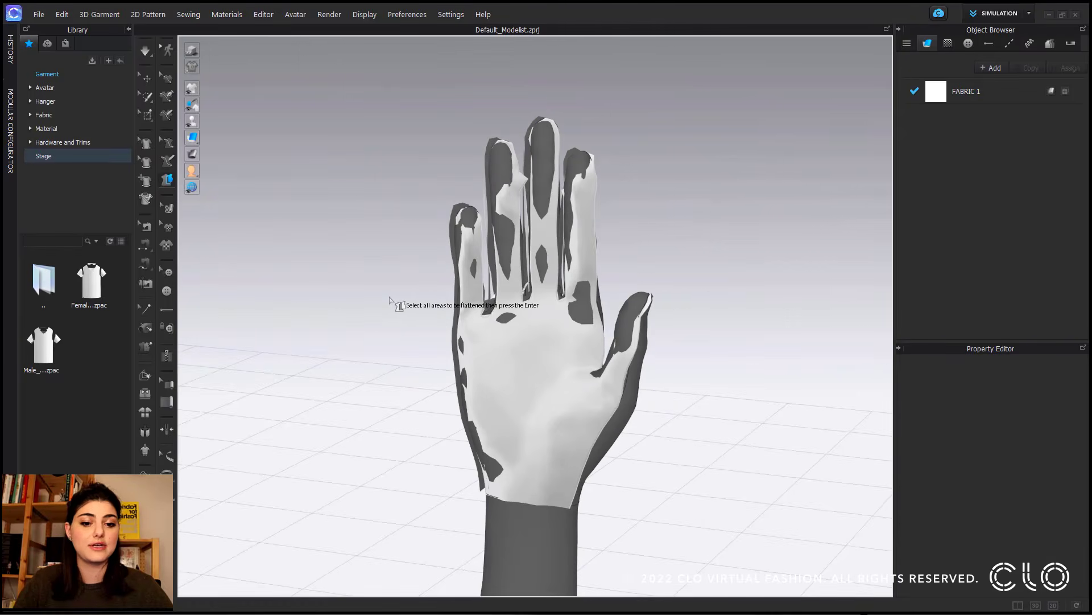
{"action": "key", "text": "Return"}
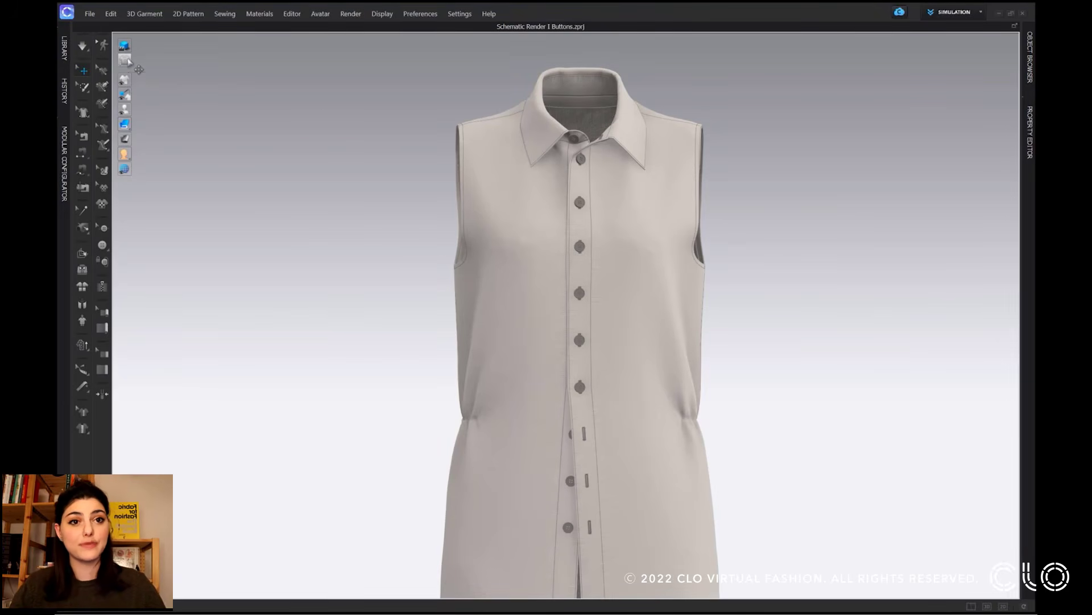
Step: Turn on Schematic Render for the sleeveless shirt dress and set the seamline thickness to 4 pixels
{"action": "left_click", "coordinate": [125, 60]}
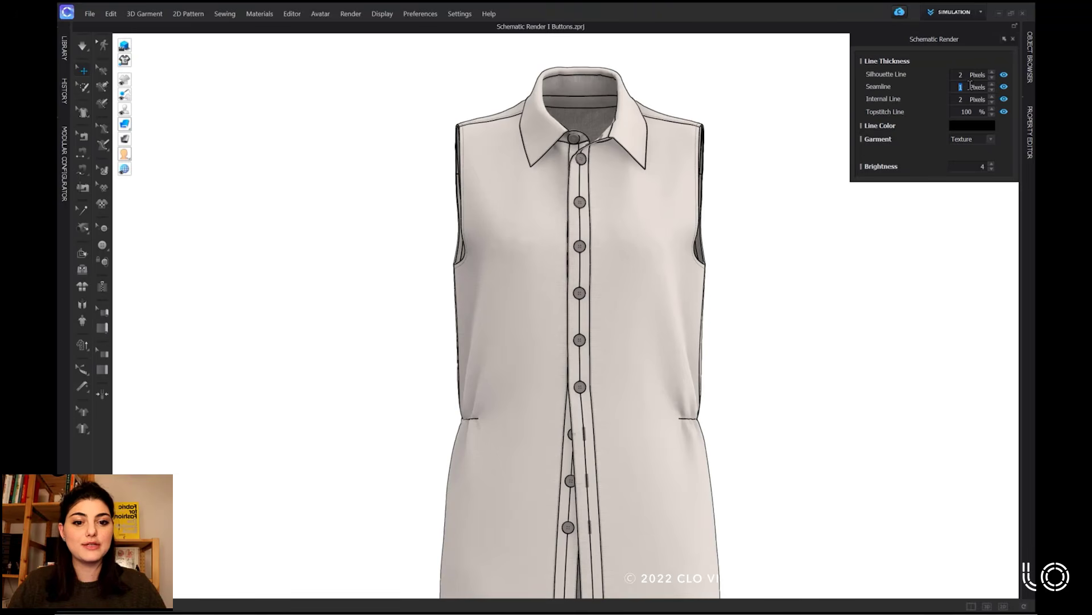
{"action": "scroll", "coordinate": [971, 86], "scroll_direction": "up", "scroll_amount": 2}
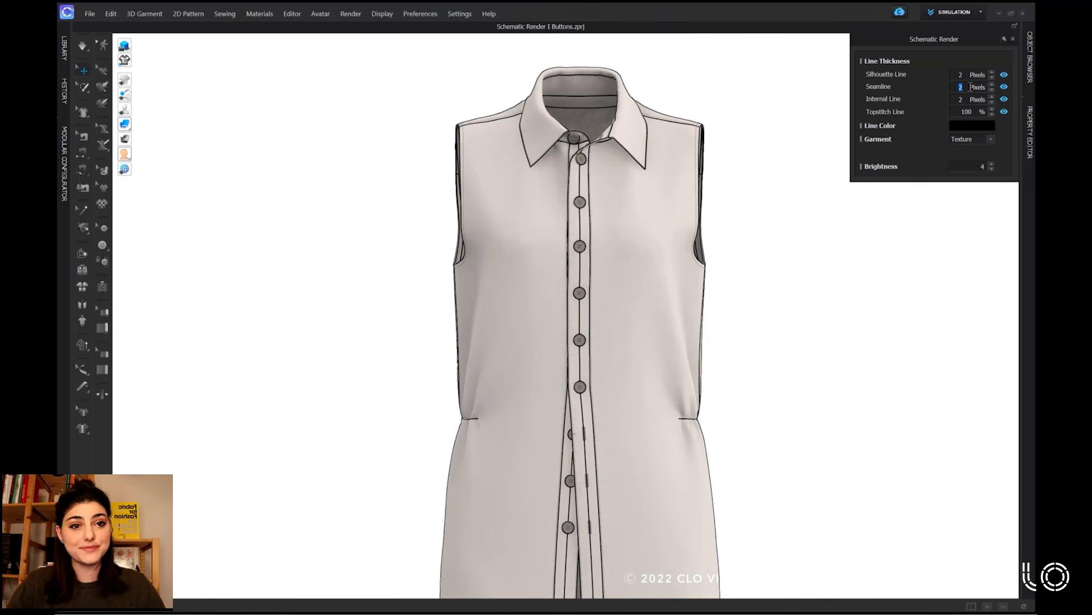
{"action": "scroll", "coordinate": [971, 86], "scroll_direction": "up", "scroll_amount": 1}
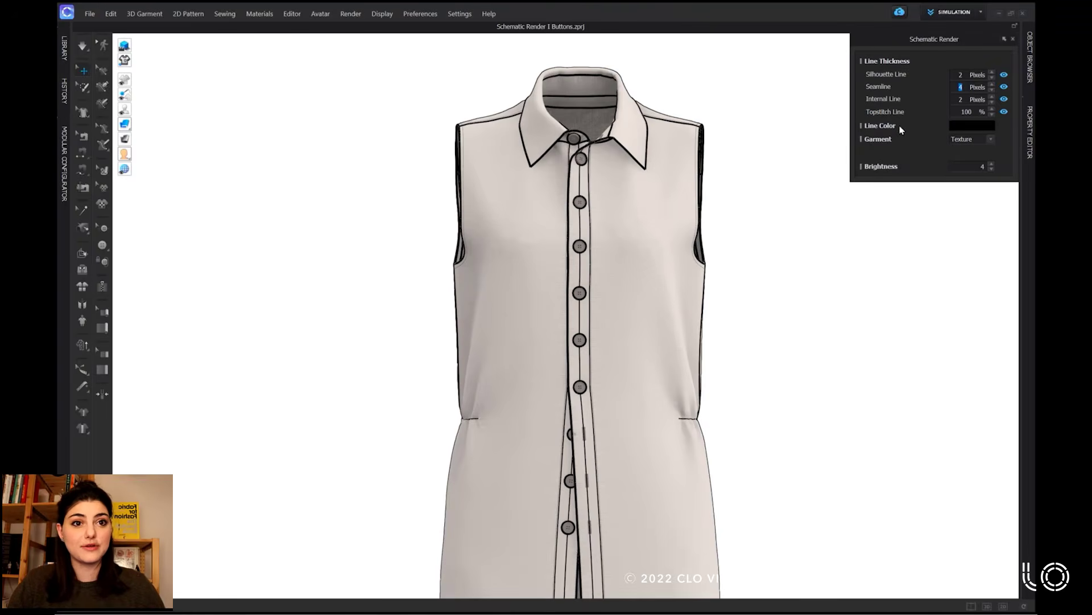
Step: Try red and blue as the schematic render's line color, and set it back to black
{"action": "left_click", "coordinate": [958, 125]}
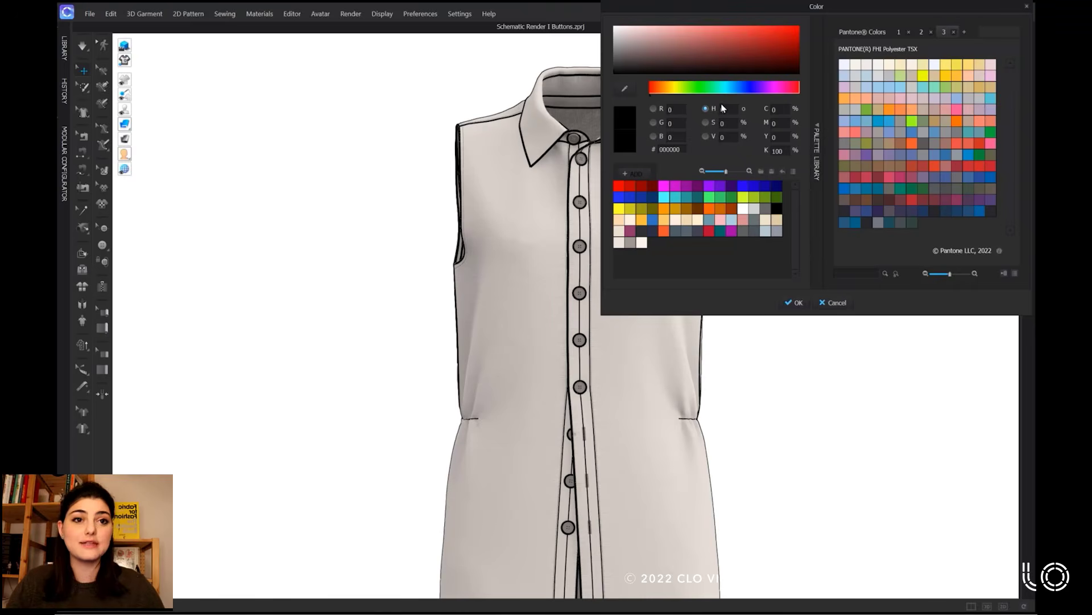
{"action": "left_click", "coordinate": [624, 187]}
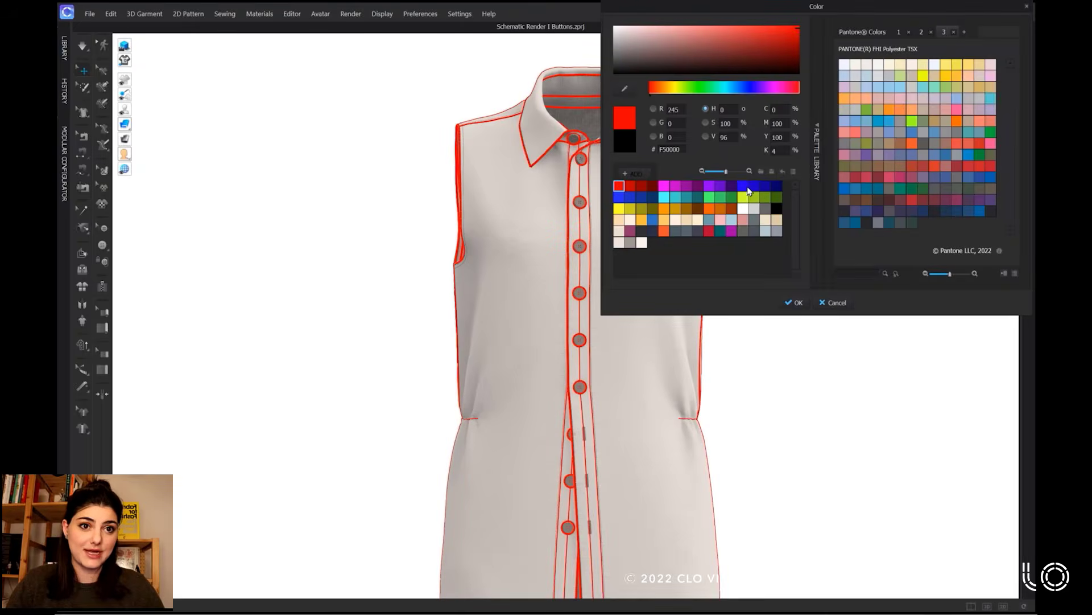
{"action": "left_click", "coordinate": [745, 187]}
{"action": "left_click", "coordinate": [777, 209]}
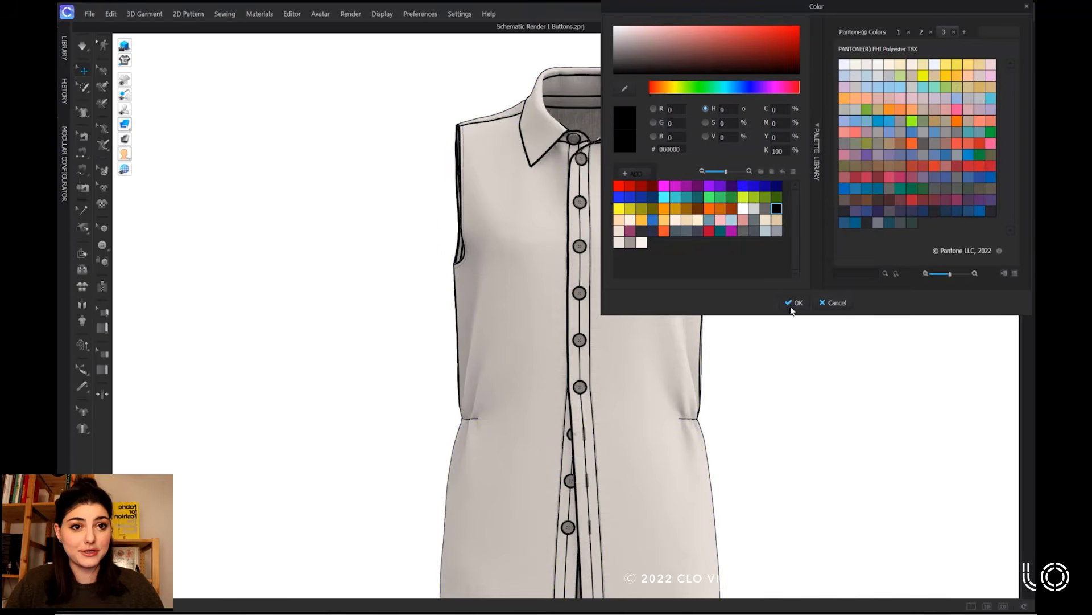
{"action": "left_click", "coordinate": [791, 303]}
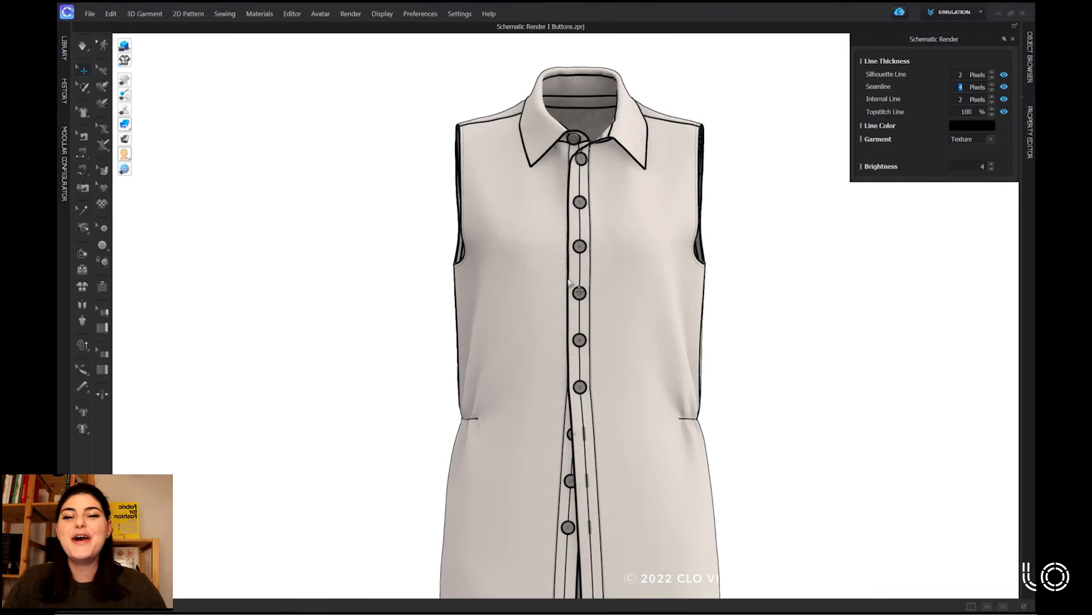
Step: Move the Schematic Render settings clear of the object list, select Button 14 and show its properties
{"action": "scroll", "coordinate": [569, 281], "scroll_direction": "up", "scroll_amount": 6}
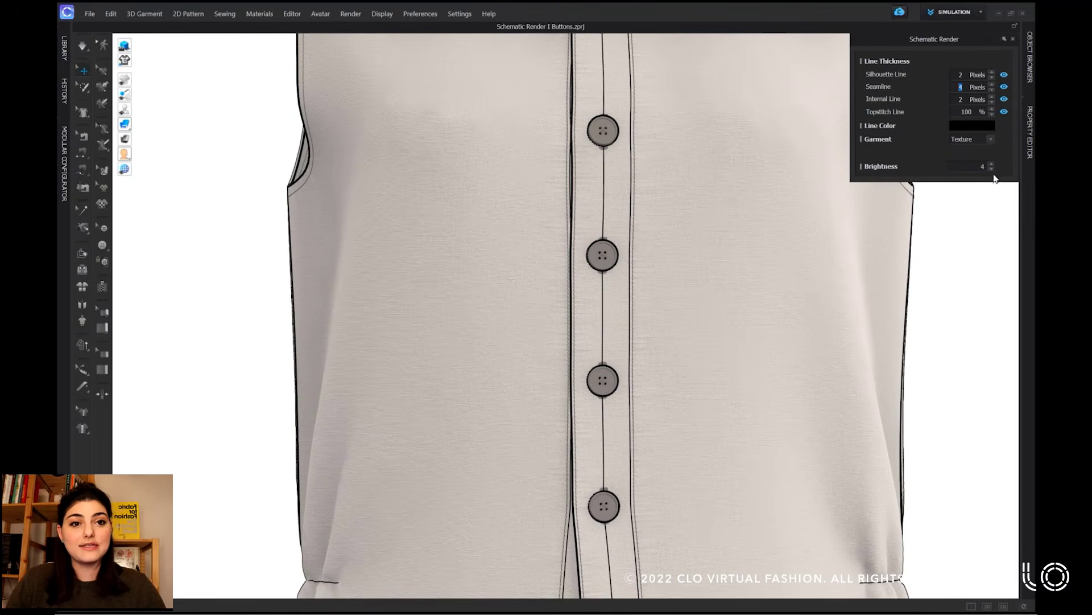
{"action": "left_click", "coordinate": [1030, 57]}
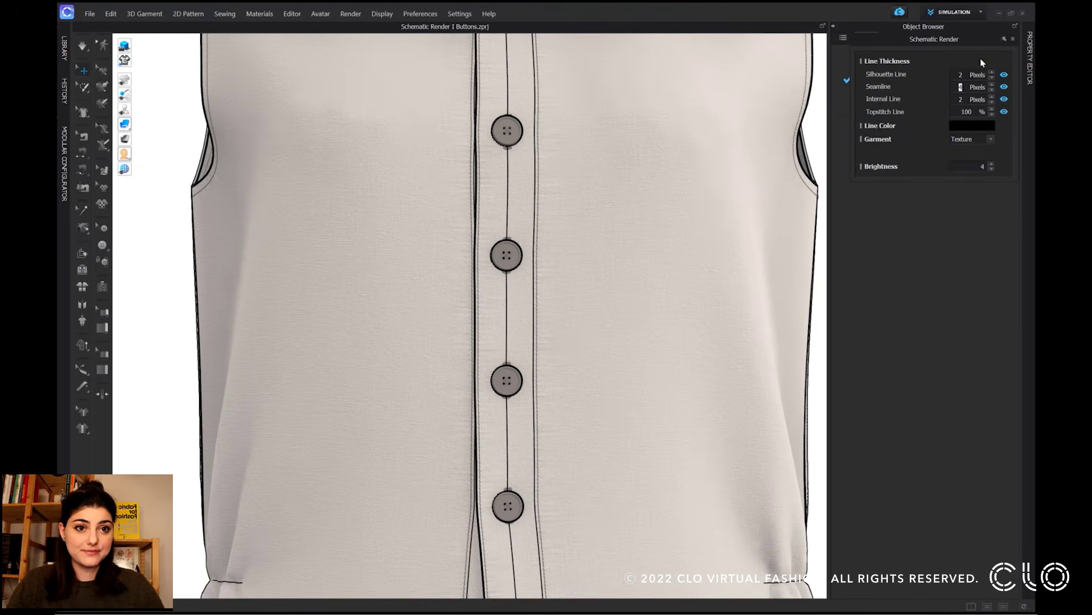
{"action": "double_click", "coordinate": [917, 42]}
{"action": "left_click", "coordinate": [914, 37]}
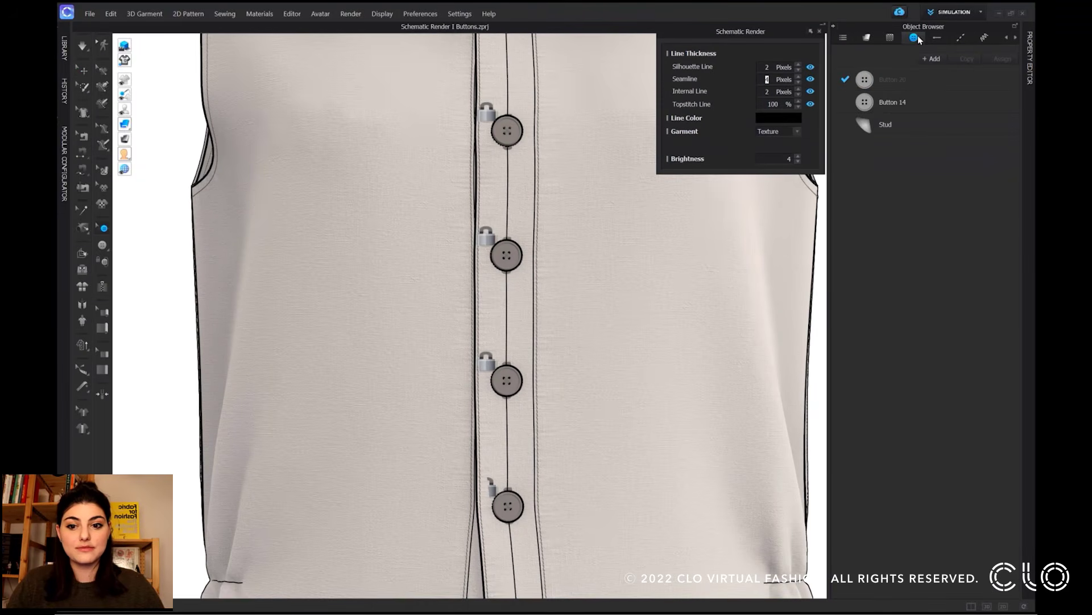
{"action": "left_click", "coordinate": [903, 104]}
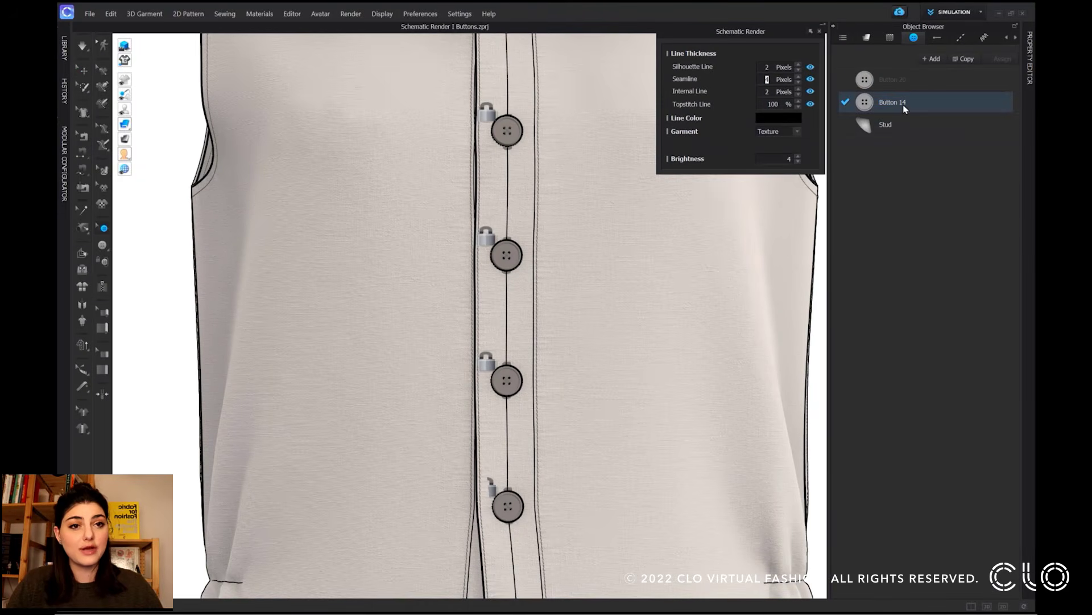
{"action": "left_click", "coordinate": [1030, 63]}
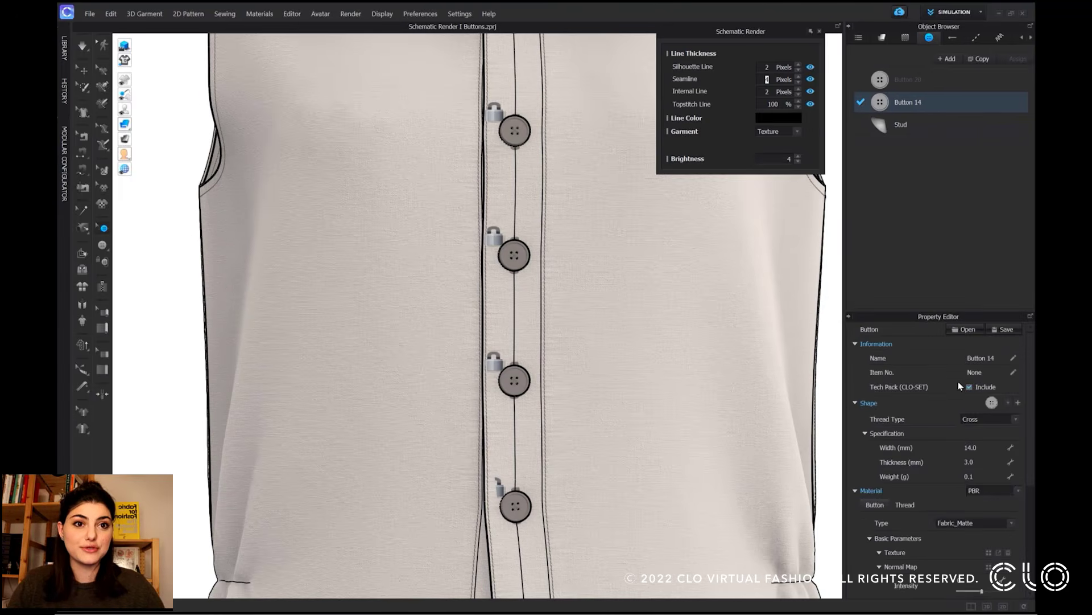
Step: Turn off Use Same Material as Button for Button 14's thread and set the thread color to black
{"action": "scroll", "coordinate": [949, 441], "scroll_direction": "down", "scroll_amount": 4}
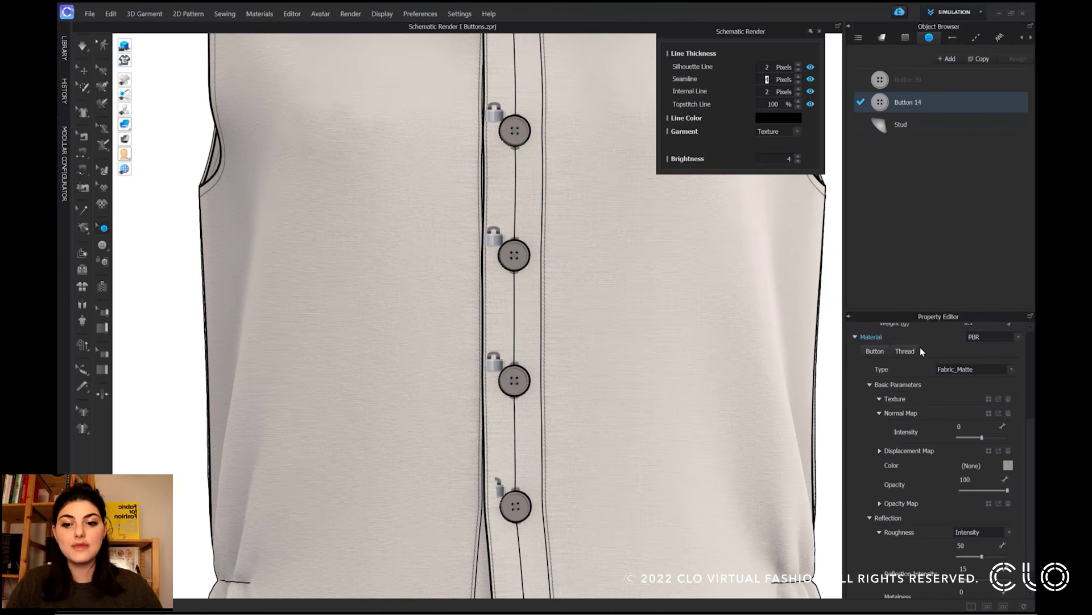
{"action": "left_click", "coordinate": [912, 353]}
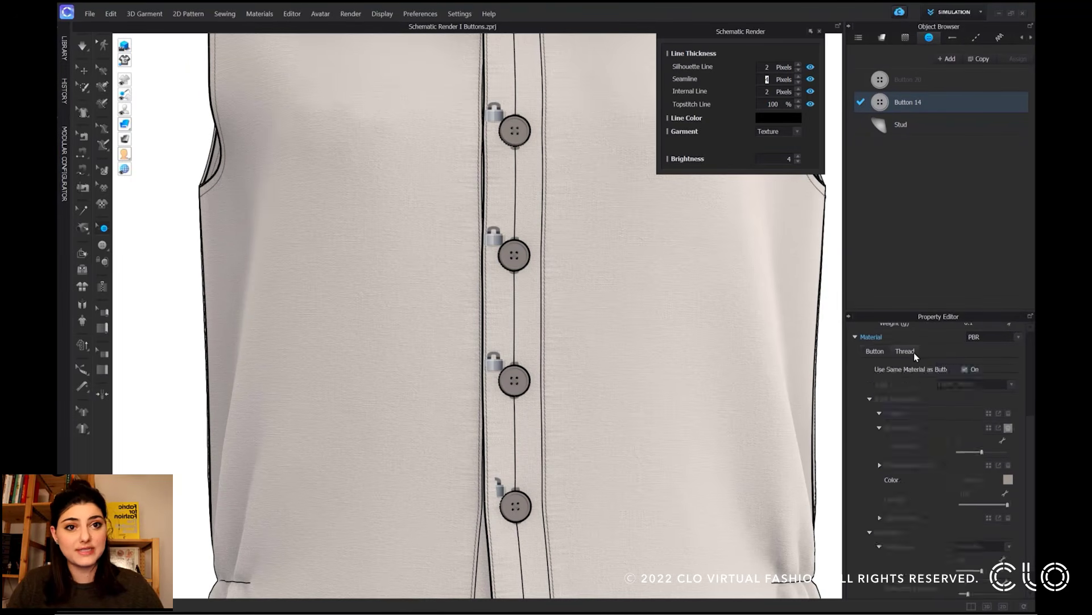
{"action": "left_click", "coordinate": [964, 369]}
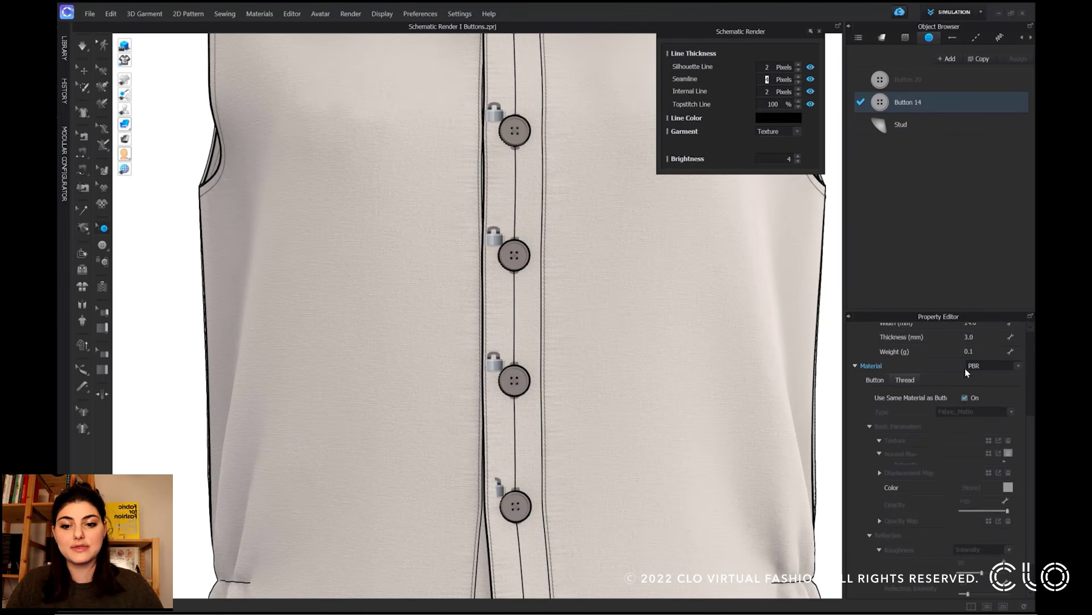
{"action": "left_click", "coordinate": [1008, 494]}
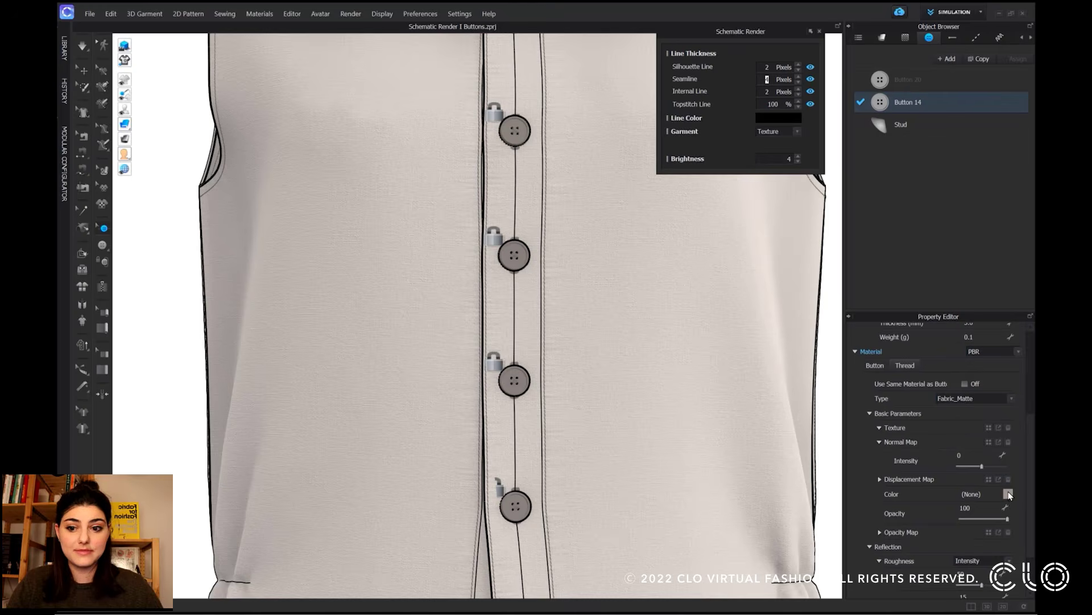
{"action": "left_click_drag", "start_coordinate": [660, 148], "coordinate": [875, 157]}
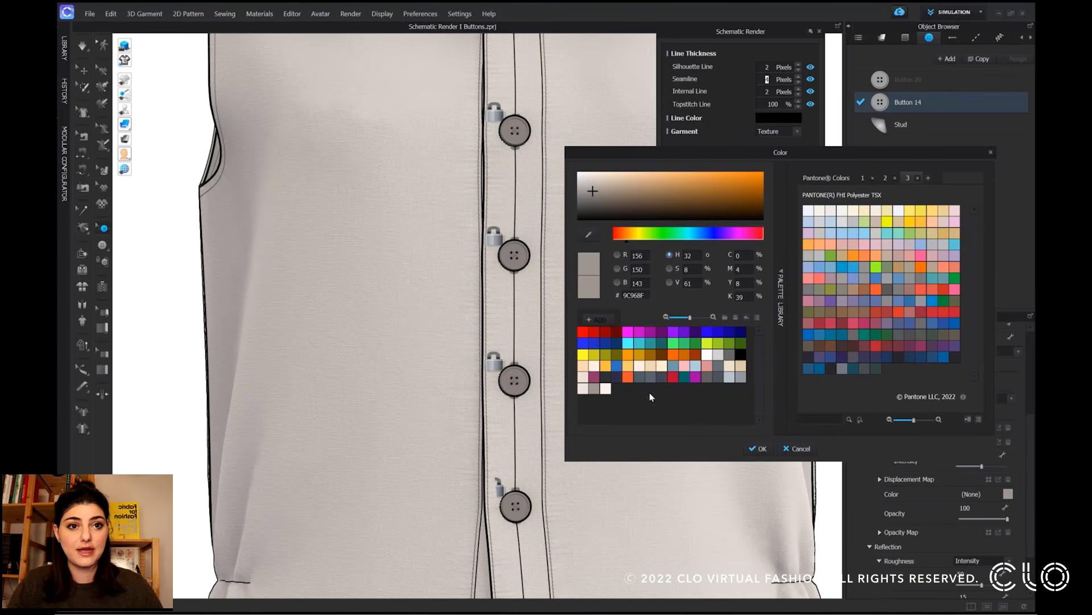
{"action": "left_click", "coordinate": [740, 353]}
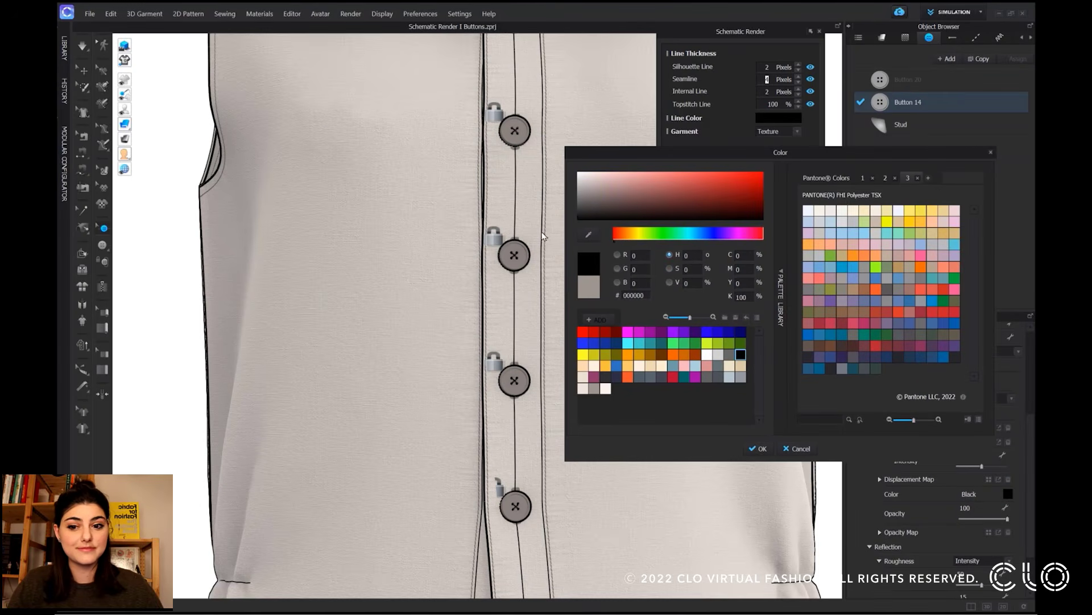
{"action": "left_click", "coordinate": [759, 448]}
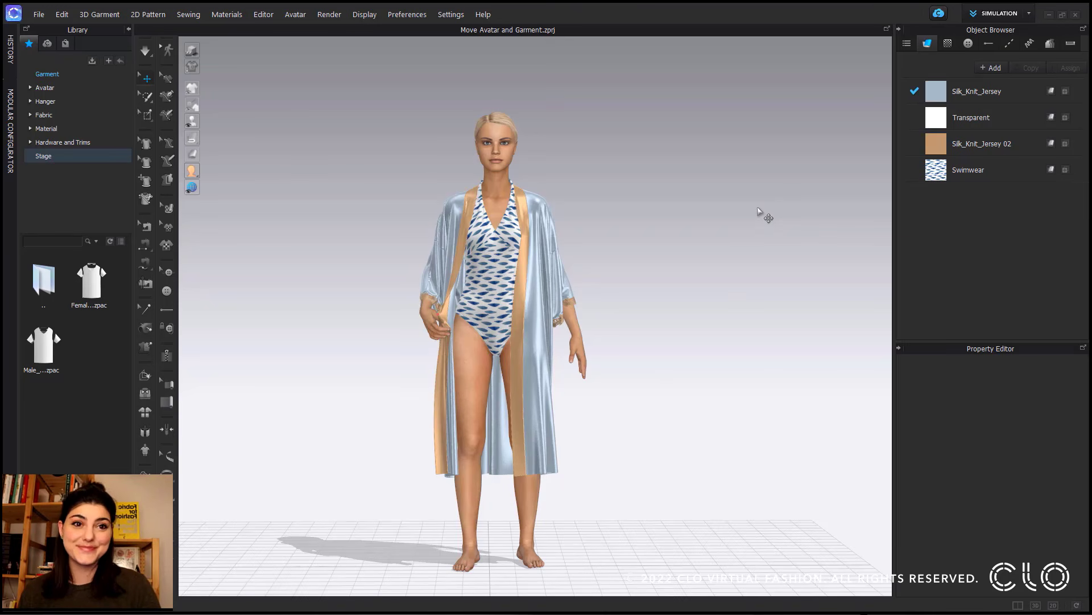
Step: Select the avatar together with its garment and move both sideways across the floor grid
{"action": "left_click", "coordinate": [506, 133]}
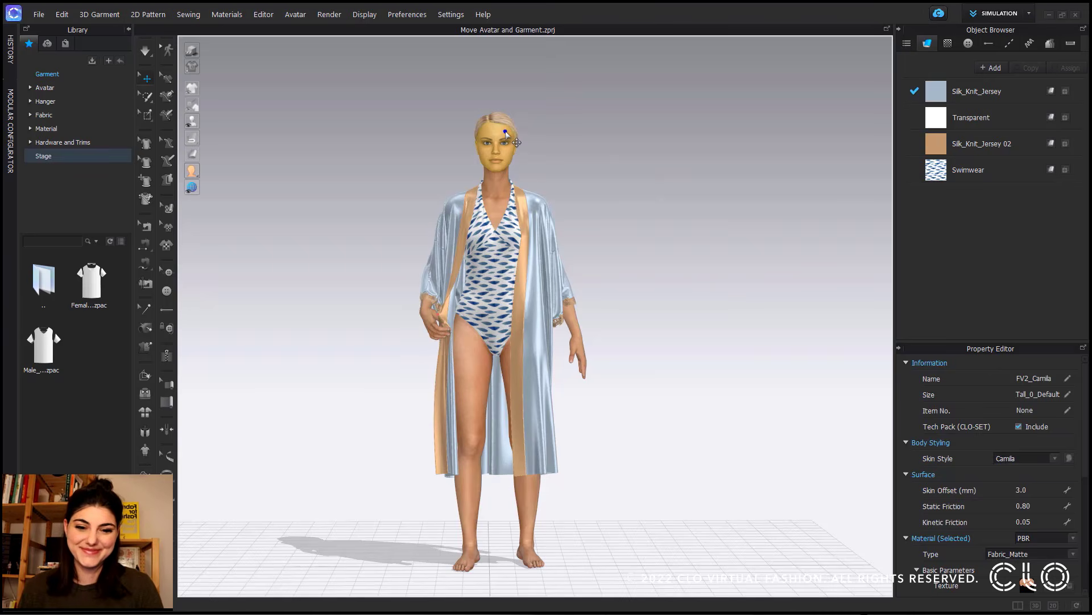
{"action": "right_click", "coordinate": [495, 130]}
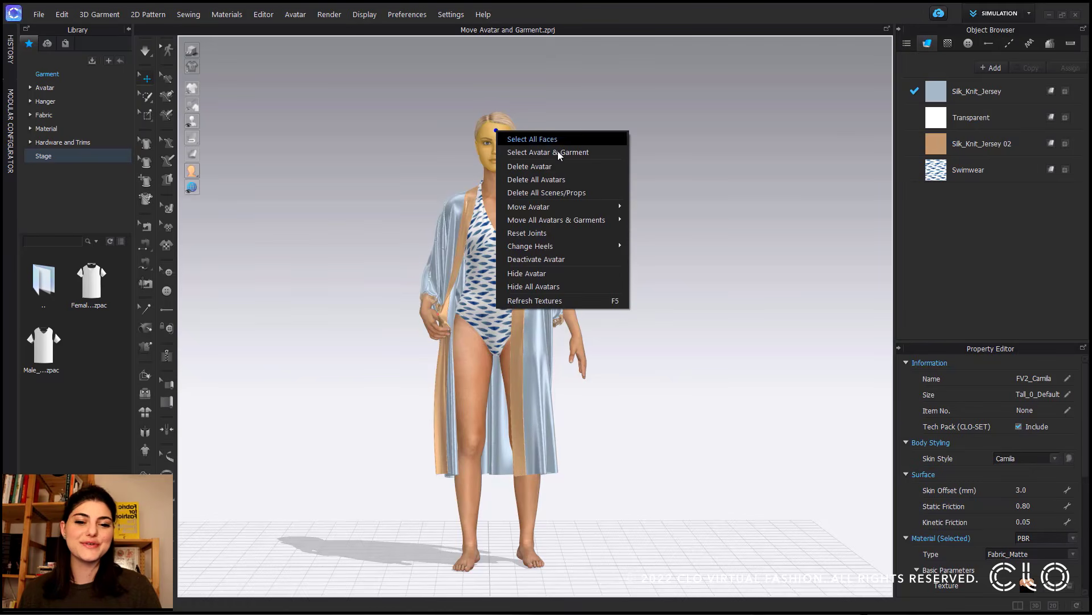
{"action": "left_click", "coordinate": [605, 154]}
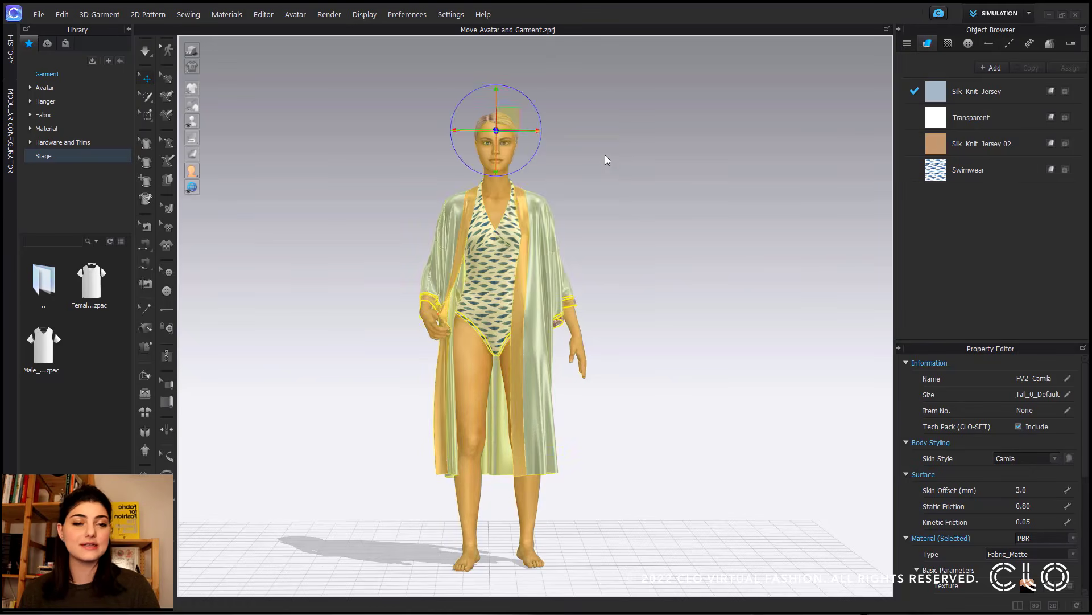
{"action": "right_click_drag", "start_coordinate": [605, 156], "coordinate": [608, 172]}
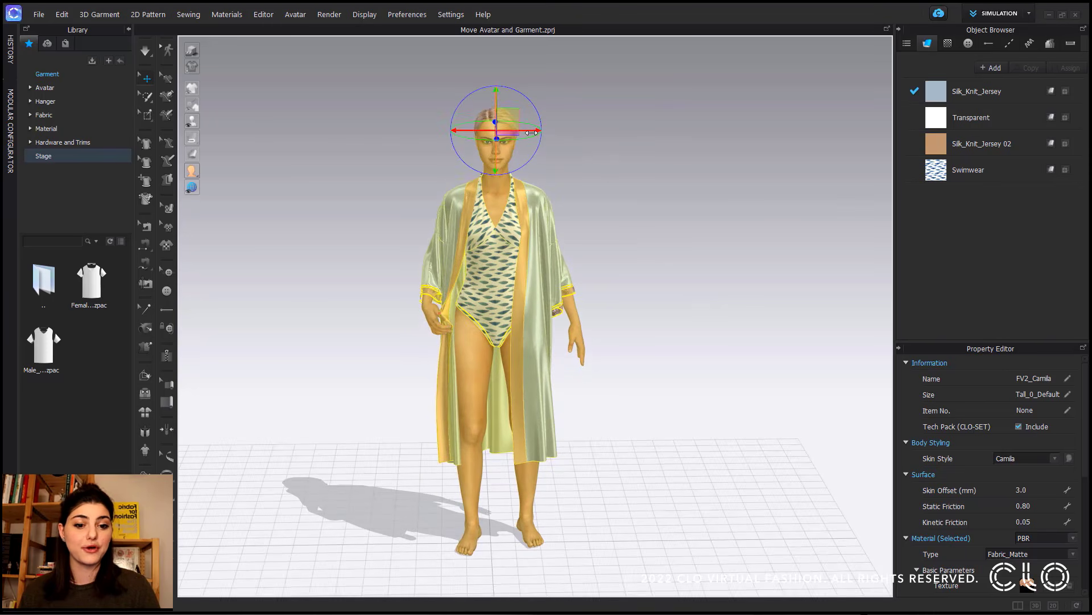
{"action": "left_click_drag", "start_coordinate": [537, 131], "coordinate": [451, 139]}
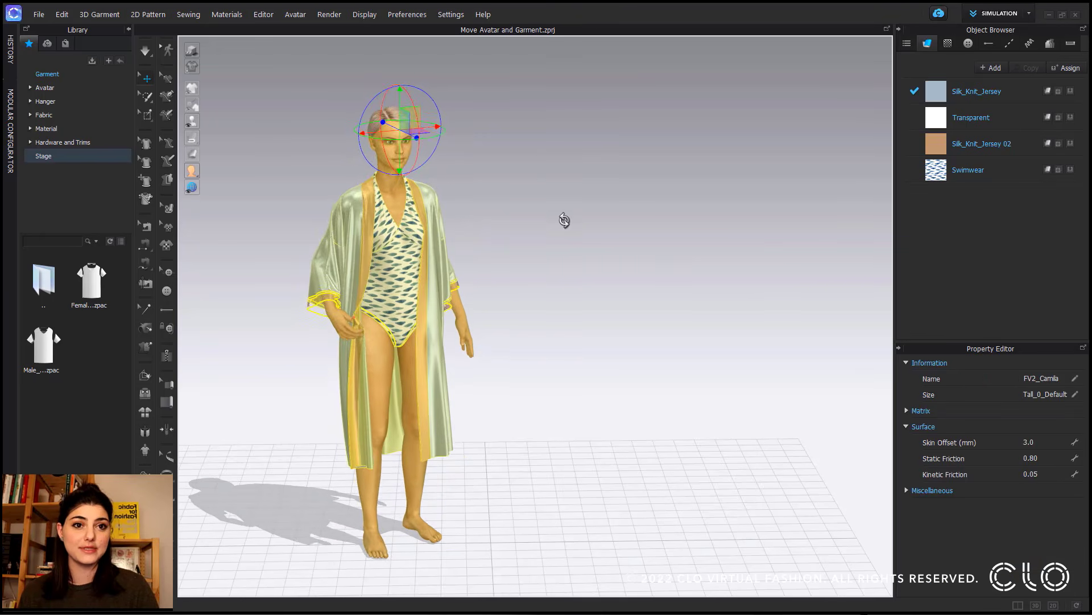
Step: Move the selected avatar and garment along the gizmo's blue axis and clear the selection
{"action": "key", "text": "2"}
{"action": "right_click_drag", "start_coordinate": [558, 206], "coordinate": [570, 207]}
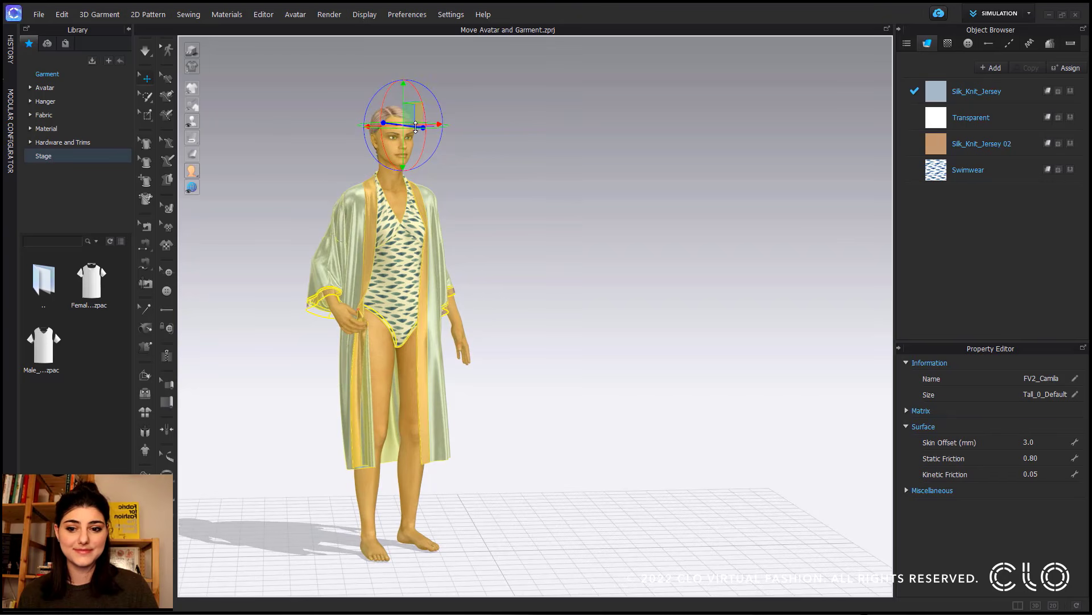
{"action": "left_click_drag", "start_coordinate": [416, 126], "coordinate": [372, 124]}
{"action": "left_click", "coordinate": [674, 274]}
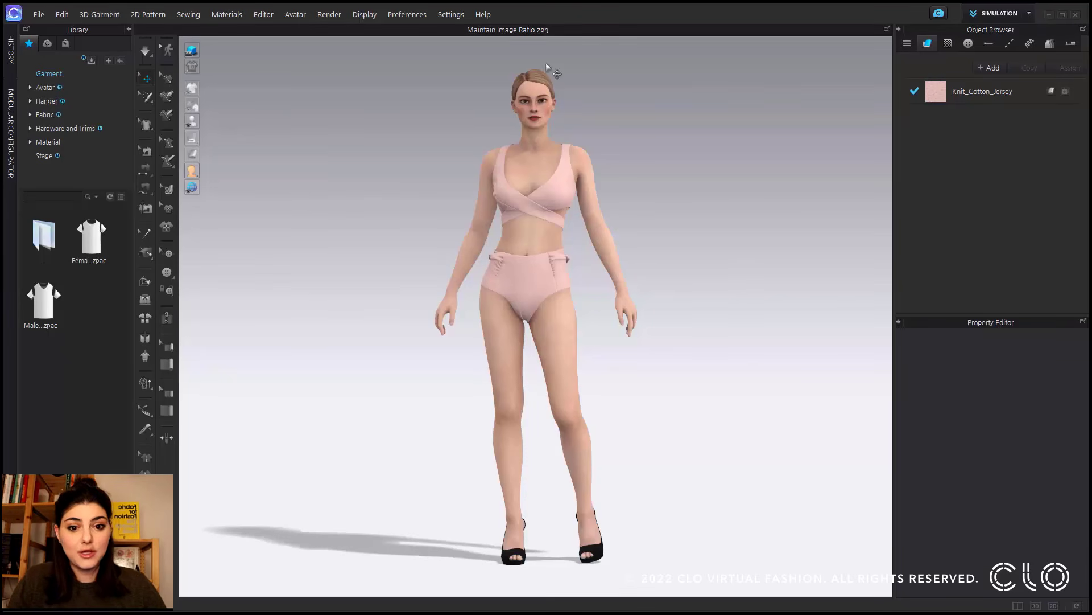
Step: Format the 3D background with a picture fill using the image 3D Background from the Maintain Image Ratio folder
{"action": "right_click", "coordinate": [683, 243]}
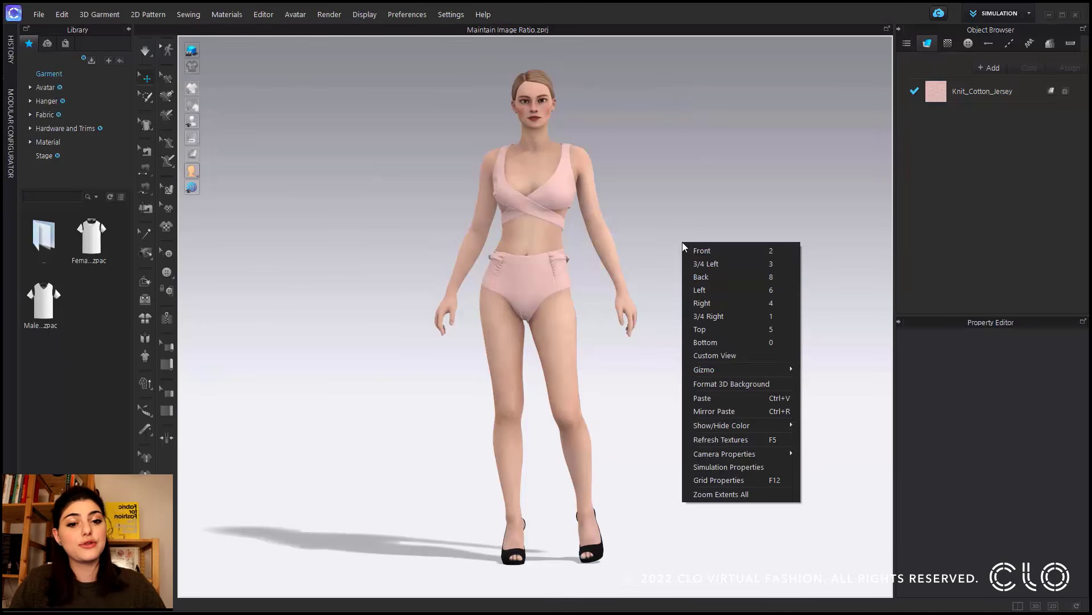
{"action": "left_click", "coordinate": [722, 386]}
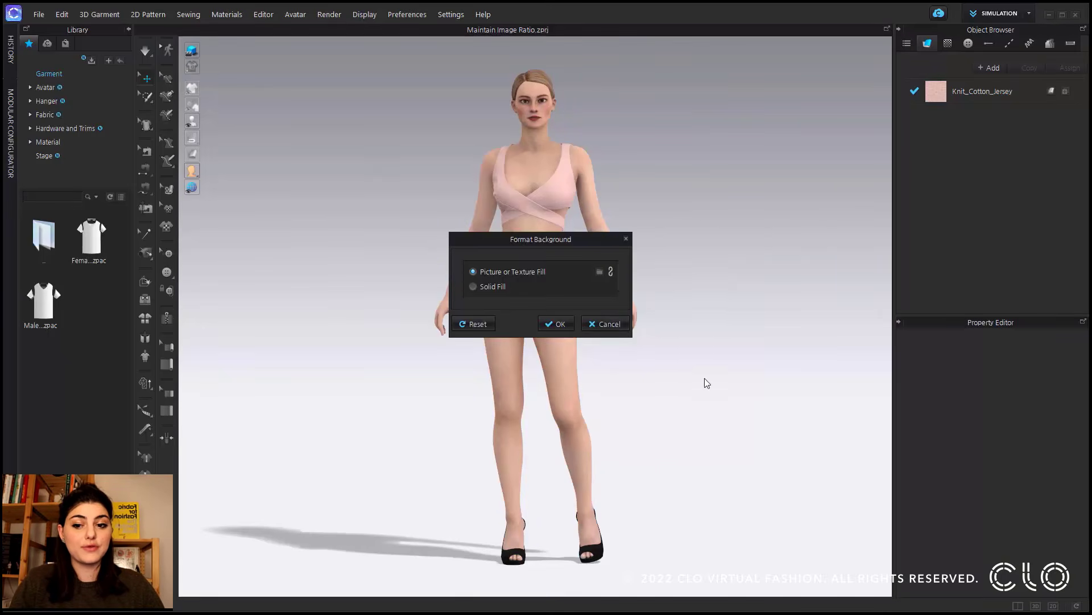
{"action": "left_click", "coordinate": [603, 271]}
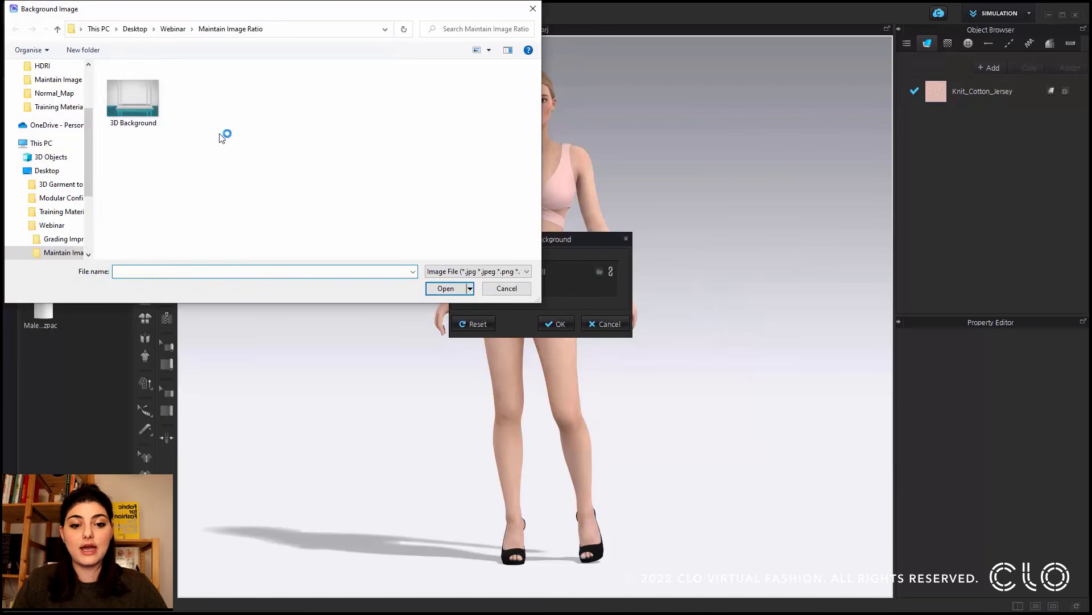
{"action": "double_click", "coordinate": [134, 105]}
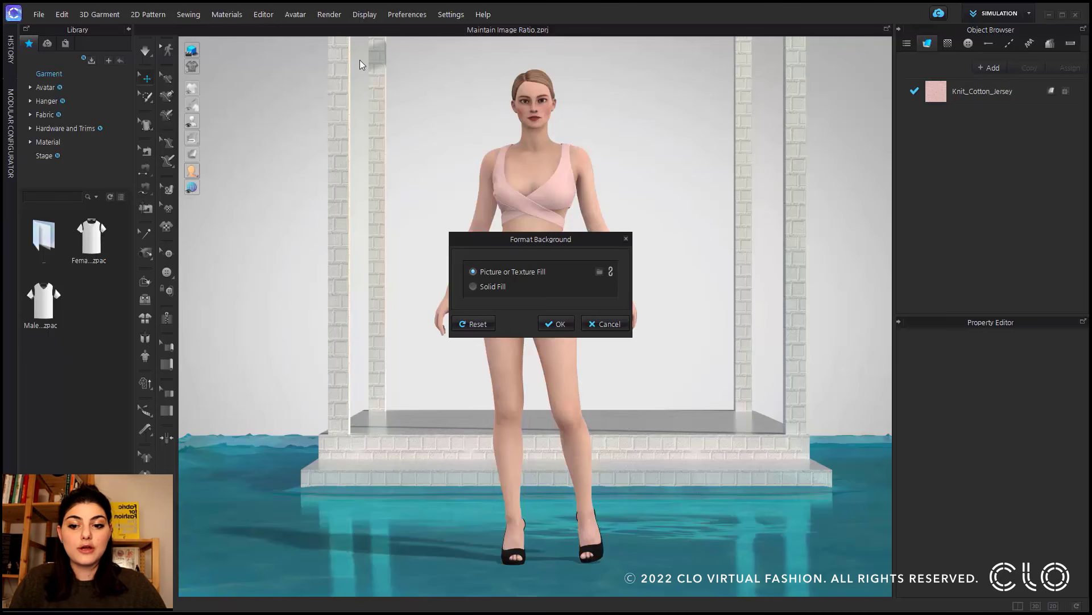
Step: Turn on the aspect ratio lock for the background picture and apply the background format
{"action": "left_click", "coordinate": [611, 273]}
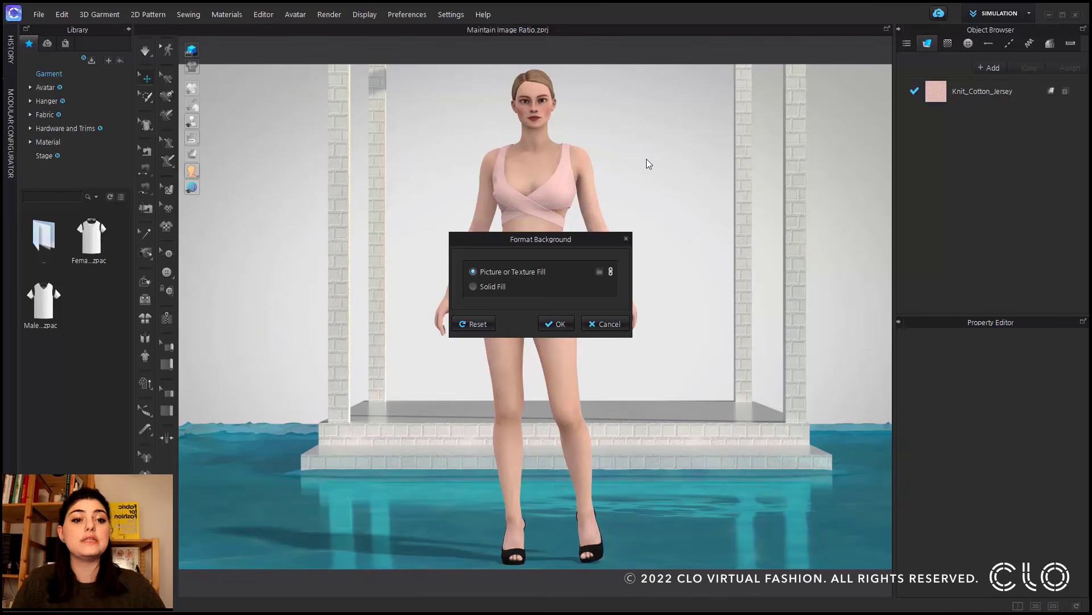
{"action": "left_click", "coordinate": [559, 325]}
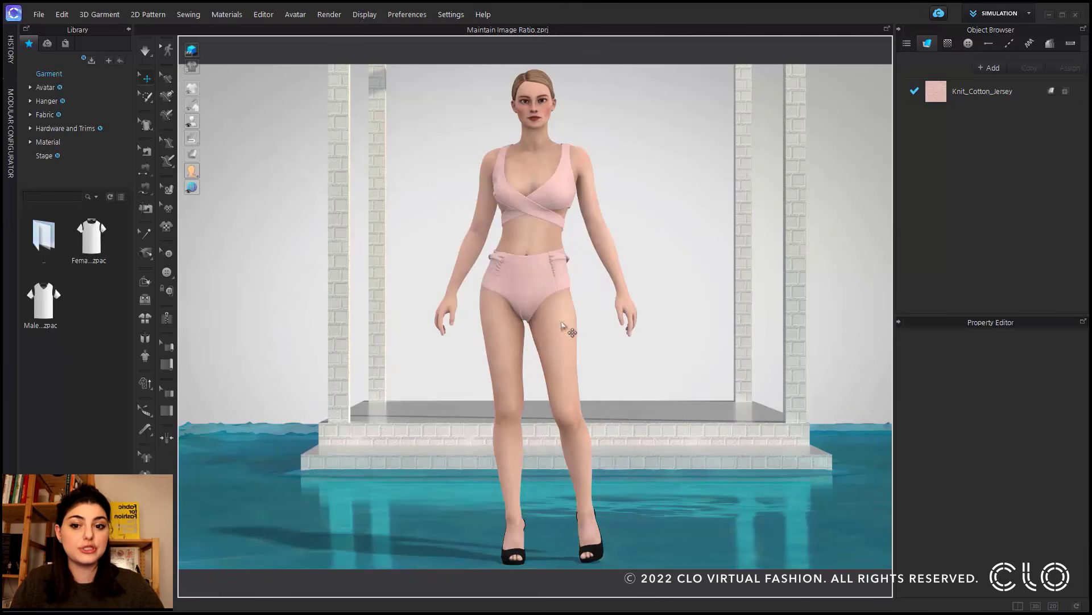
{"action": "scroll", "coordinate": [636, 252], "scroll_direction": "down", "scroll_amount": 4}
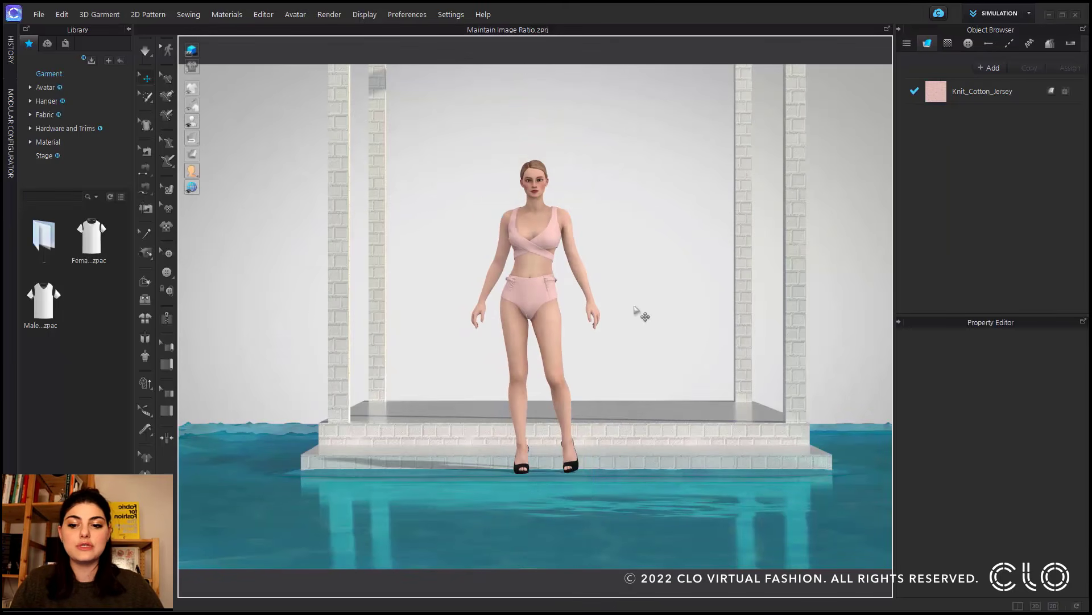
{"action": "middle_click_drag", "start_coordinate": [642, 312], "coordinate": [683, 258]}
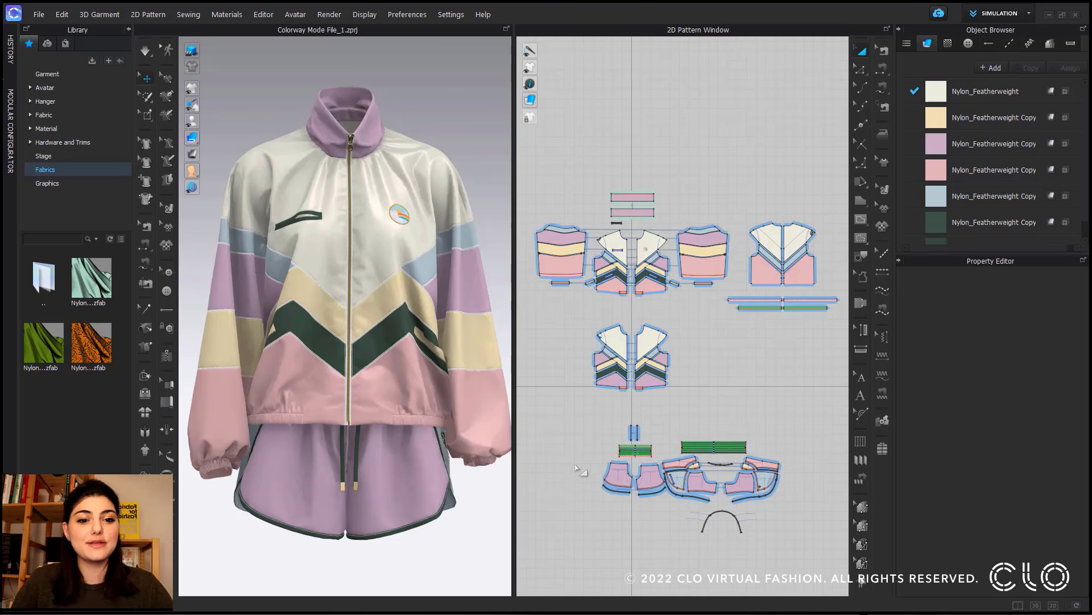
Step: Look through the available workspace modes without changing the current one, and open the Colorway editor
{"action": "left_click", "coordinate": [1029, 14]}
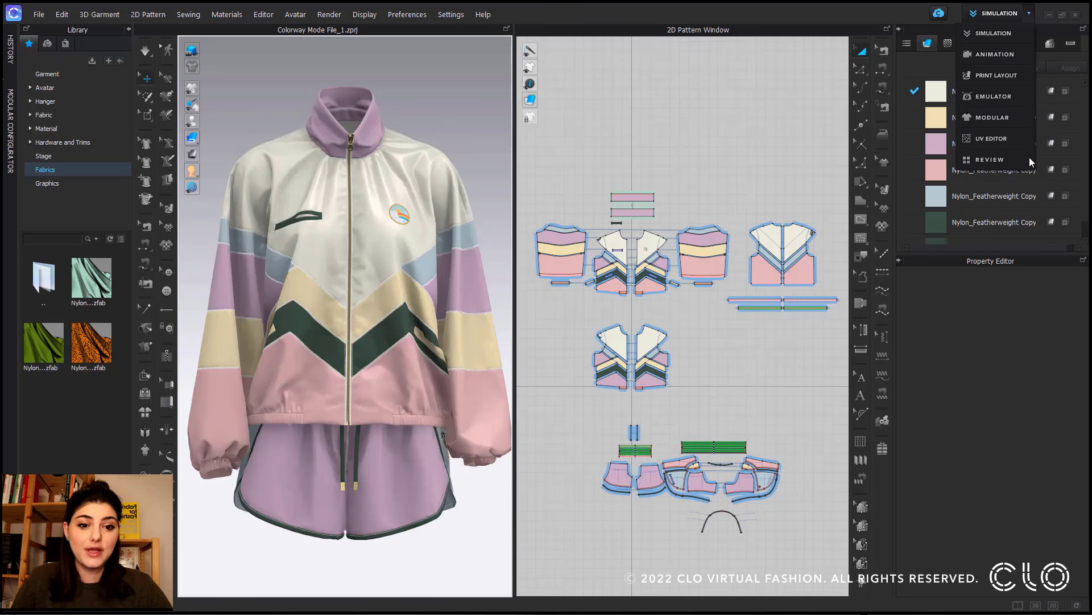
{"action": "left_click", "coordinate": [879, 95]}
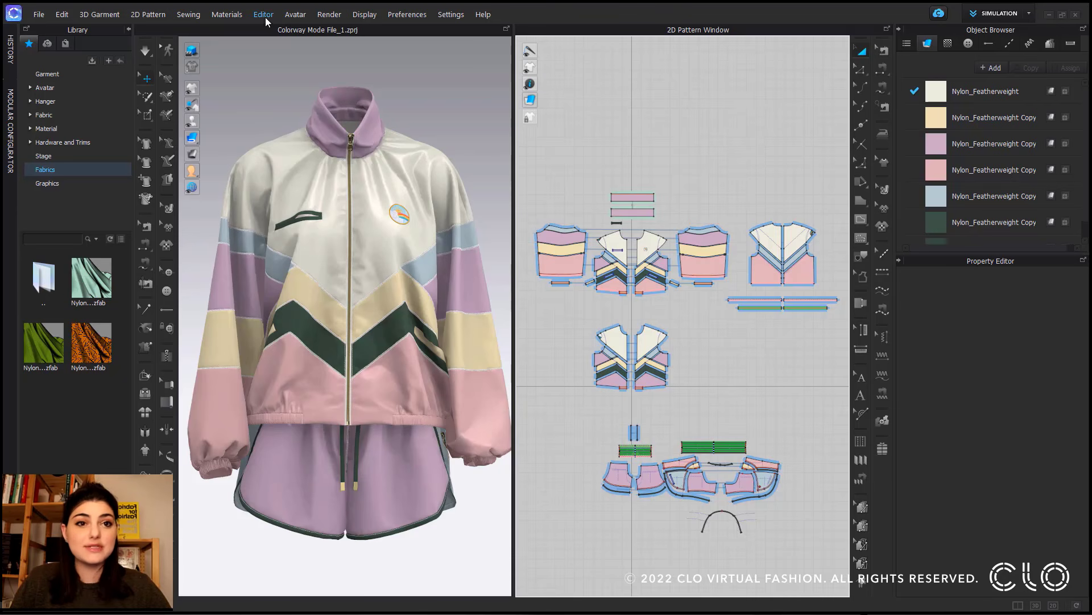
{"action": "left_click", "coordinate": [266, 20]}
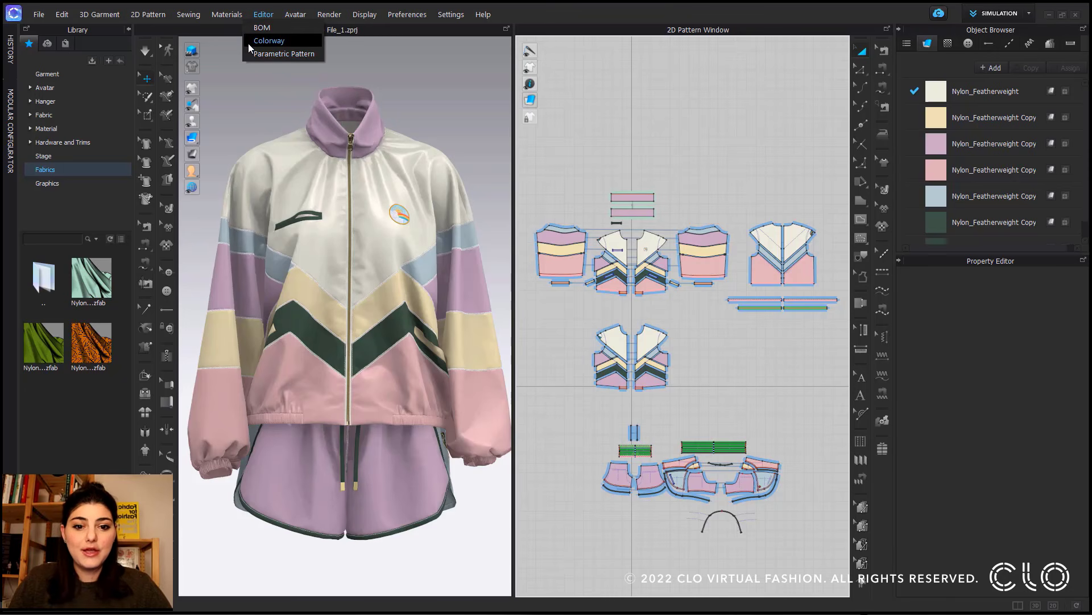
{"action": "left_click", "coordinate": [249, 42]}
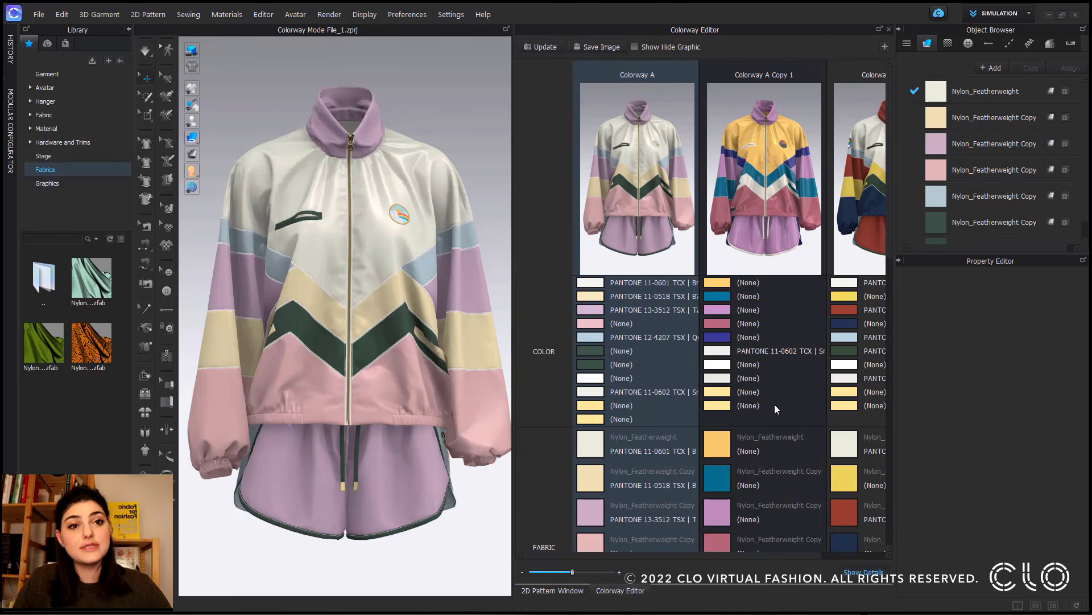
Step: Switch between the 2D Pattern Window and the Colorway Editor, ending on the Colorway Editor
{"action": "left_click", "coordinate": [551, 591]}
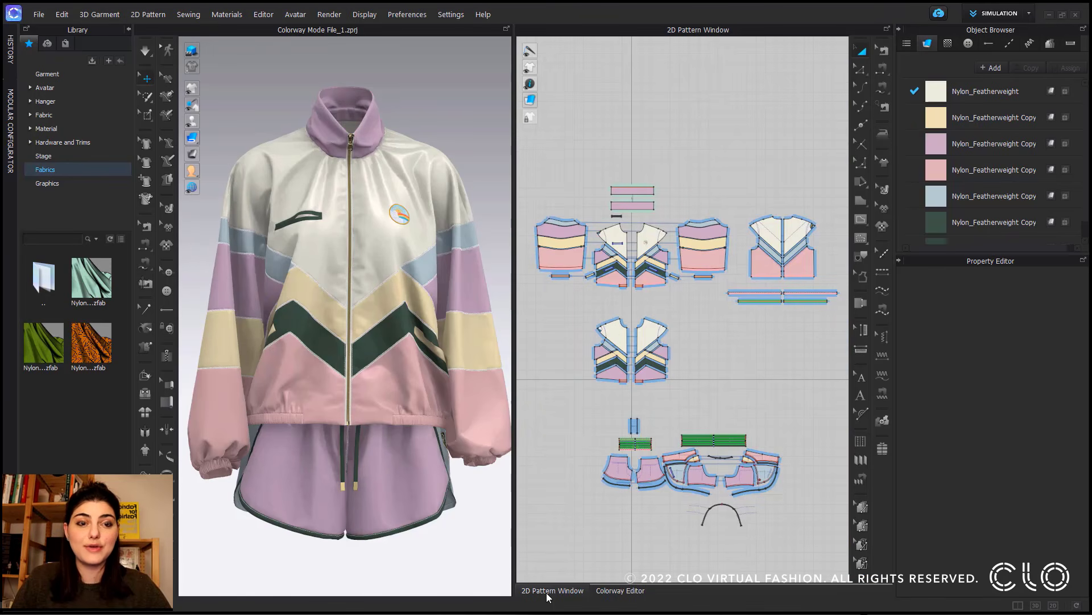
{"action": "left_click", "coordinate": [625, 590]}
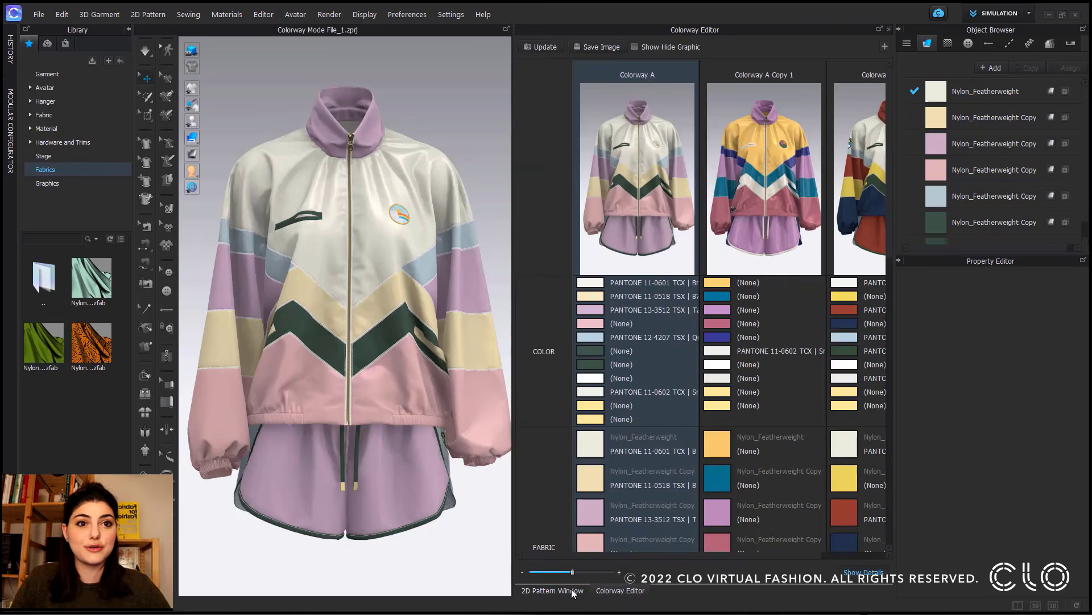
{"action": "left_click", "coordinate": [571, 591]}
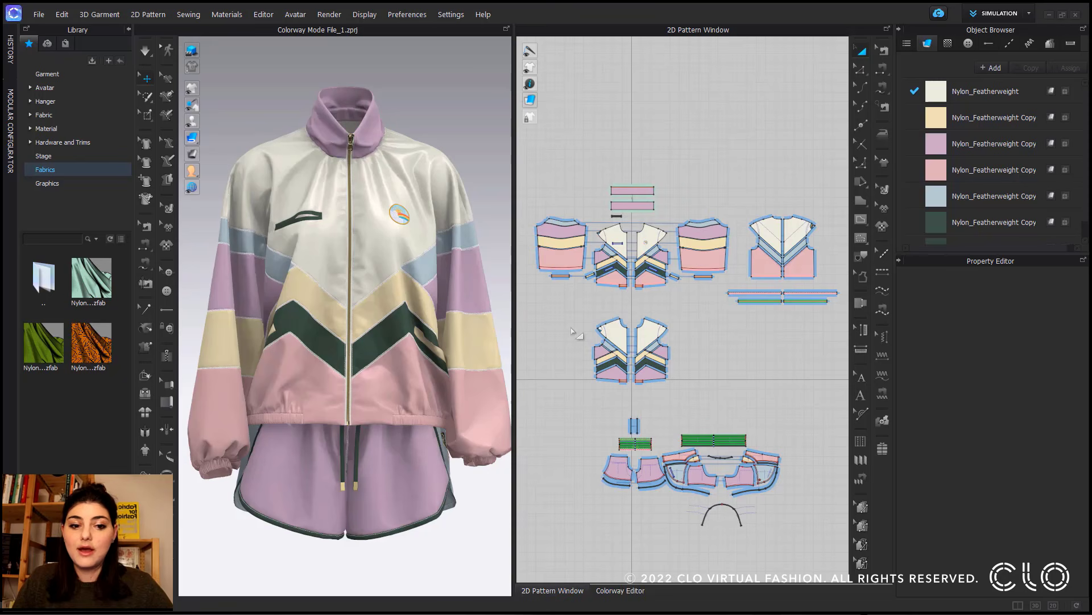
{"action": "left_click", "coordinate": [620, 591]}
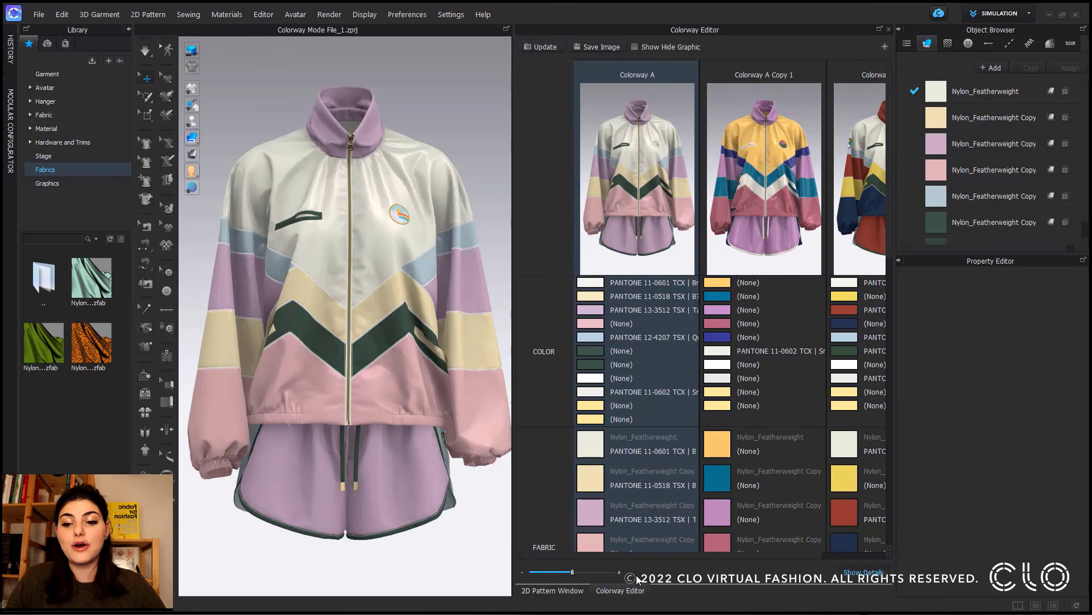
Step: View the material properties of the beige, lilac, pink and light blue fabrics in Colorway A
{"action": "scroll", "coordinate": [589, 448], "scroll_direction": "down", "scroll_amount": 1}
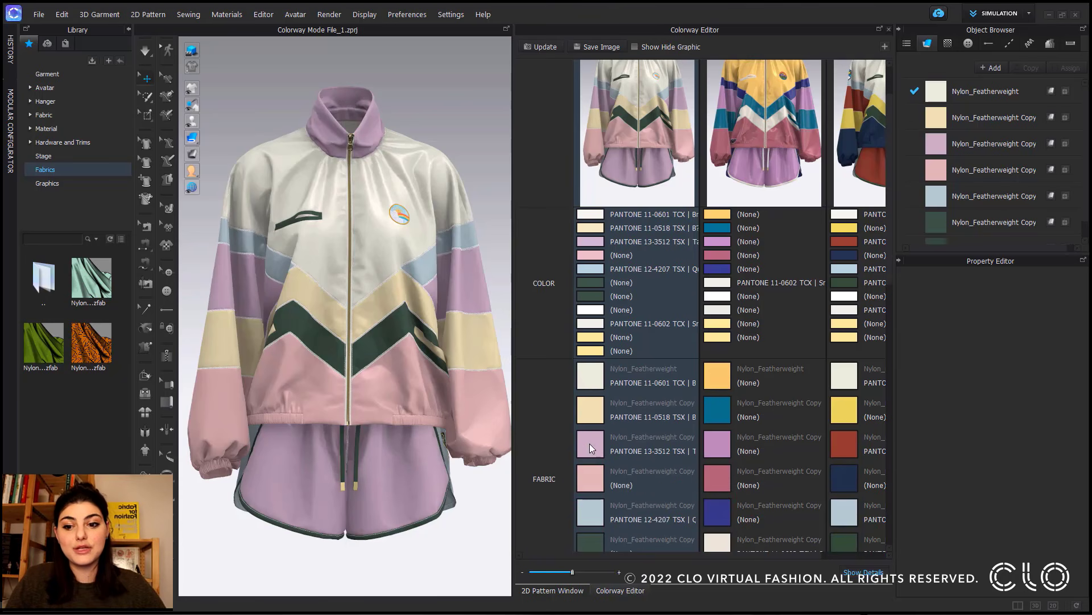
{"action": "left_click", "coordinate": [592, 415]}
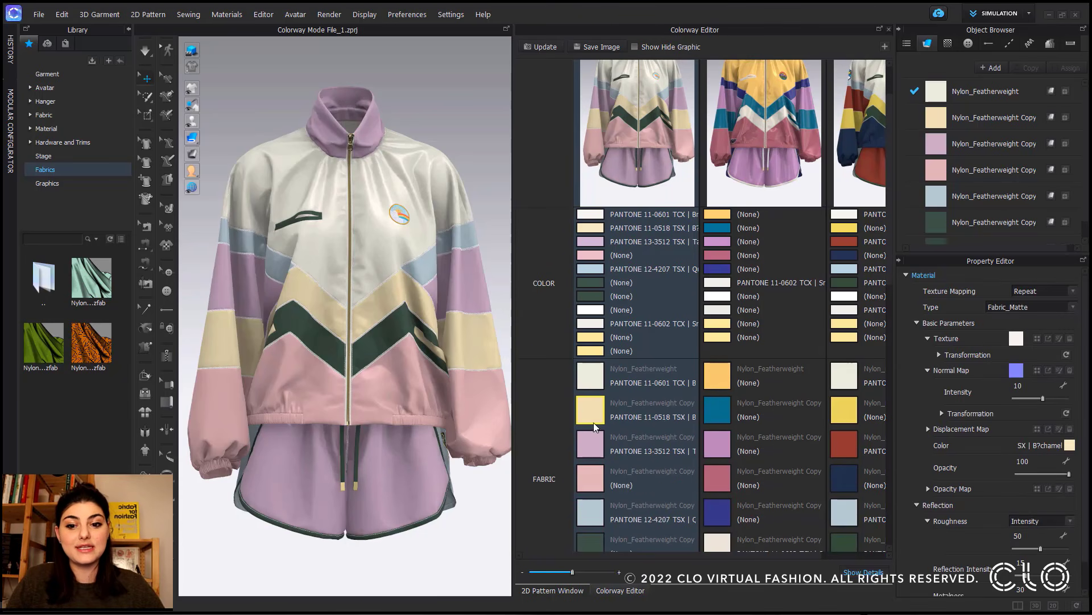
{"action": "left_click", "coordinate": [590, 451]}
{"action": "left_click", "coordinate": [592, 489]}
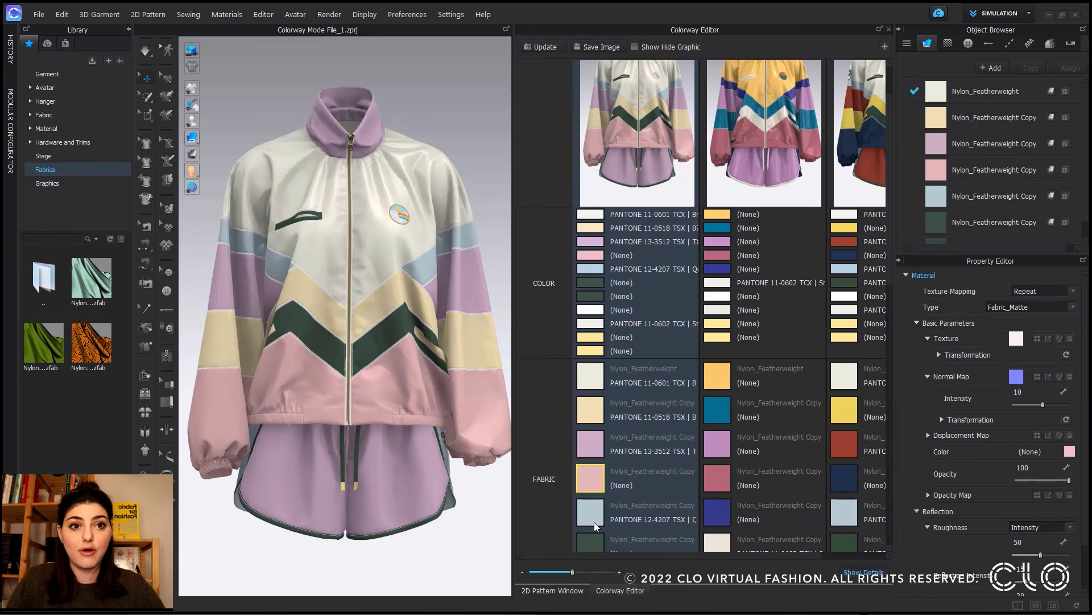
{"action": "left_click", "coordinate": [604, 518]}
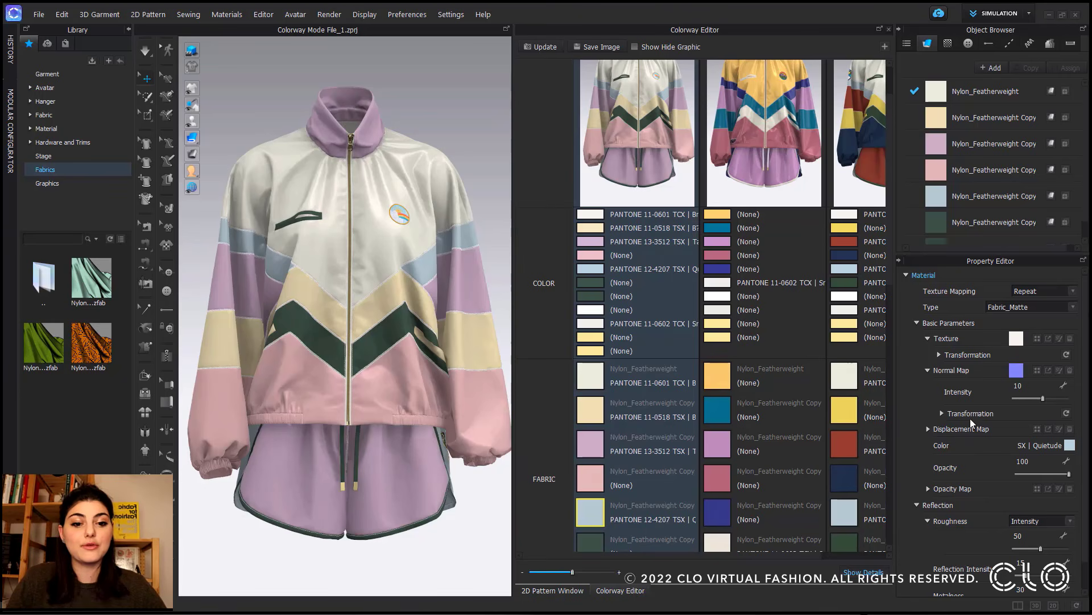
Step: Compare fabric properties between Colorway A Copy 1, Colorway A and the beige fabric in the Object Browser, ending on Colorway A's light blue fabric
{"action": "left_click", "coordinate": [717, 481]}
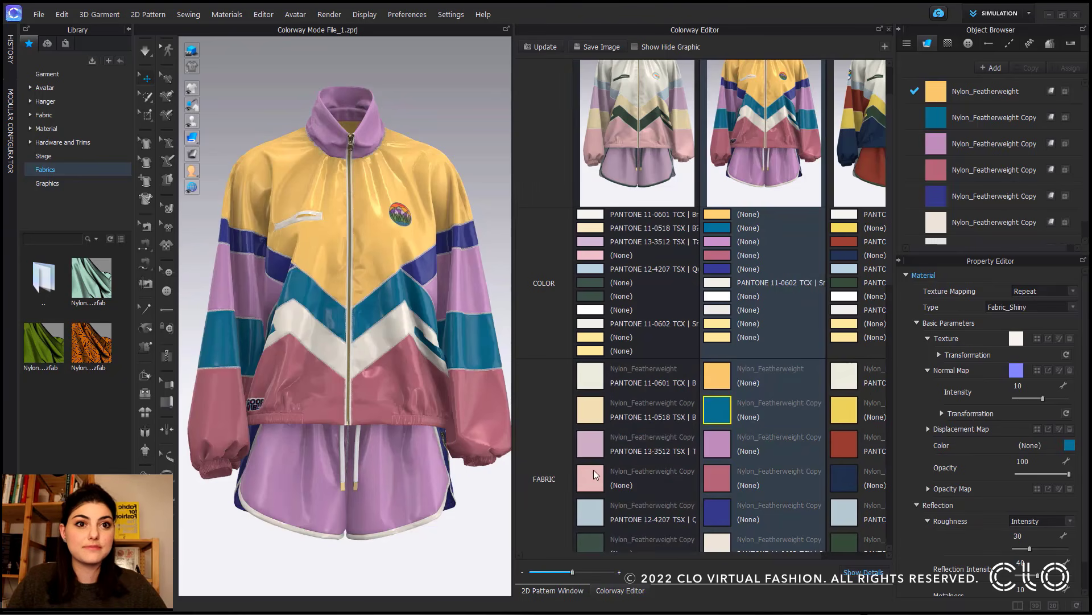
{"action": "left_click", "coordinate": [590, 444]}
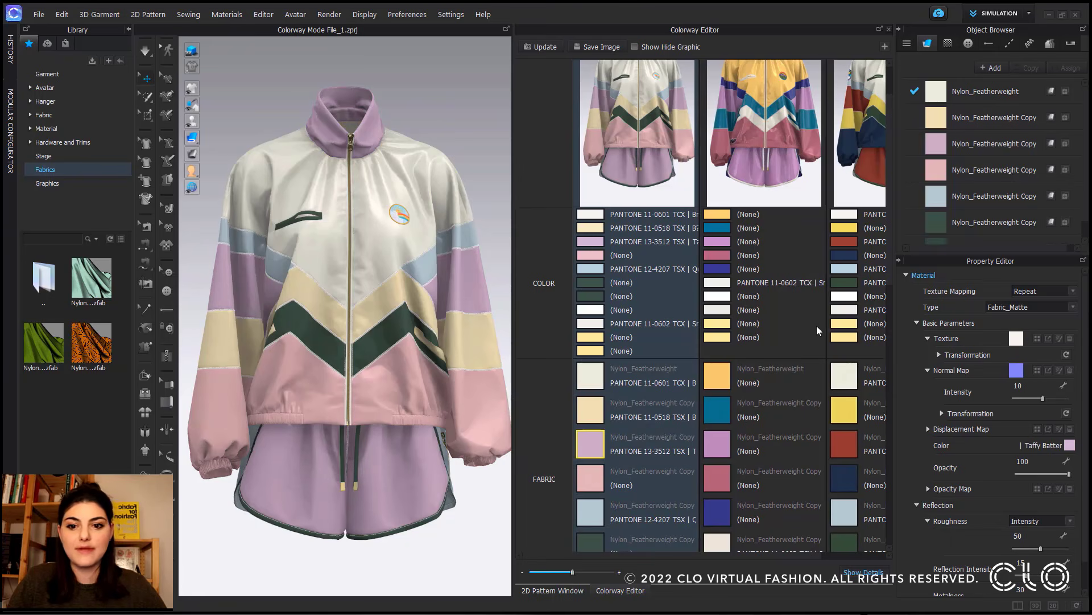
{"action": "left_click", "coordinate": [1006, 119]}
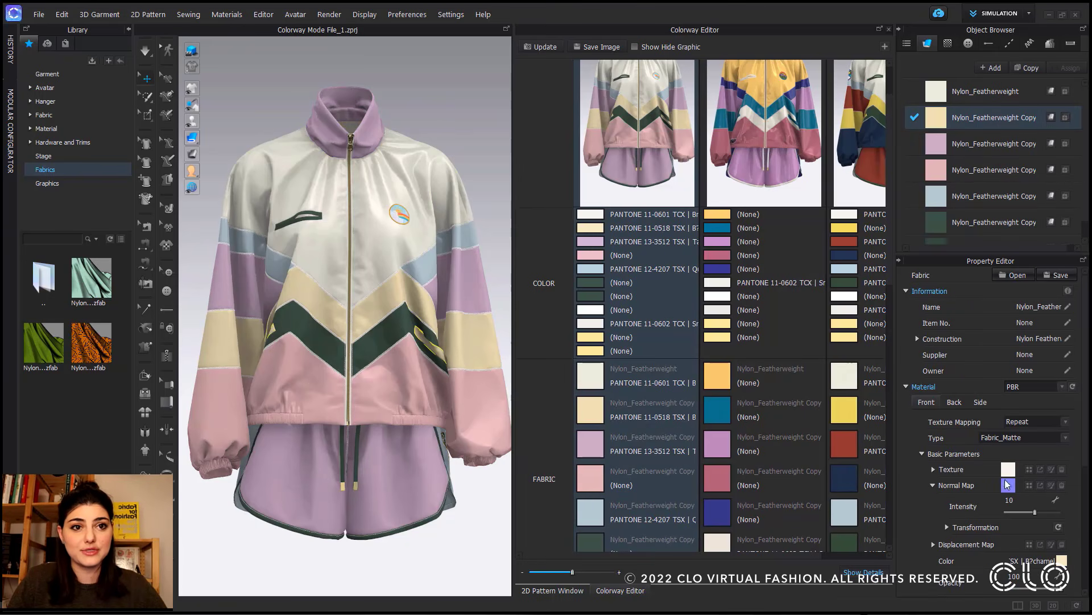
{"action": "left_click", "coordinate": [590, 515]}
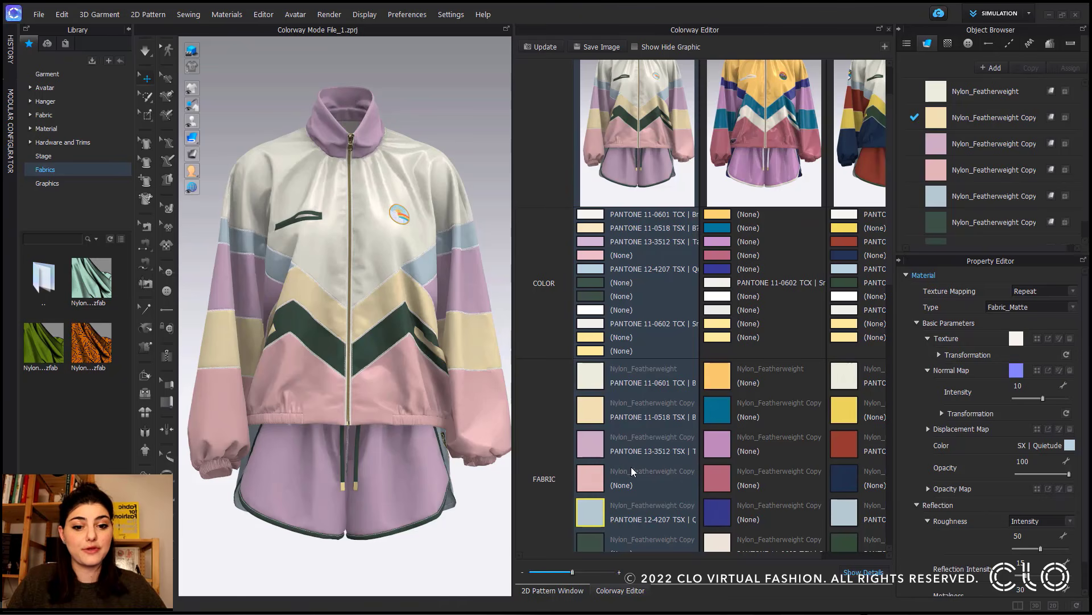
Step: View the material properties of Colorway A's retro patch, wave embroidery and mountain graphics, leaving the retro patch selected
{"action": "scroll", "coordinate": [608, 454], "scroll_direction": "down", "scroll_amount": 1}
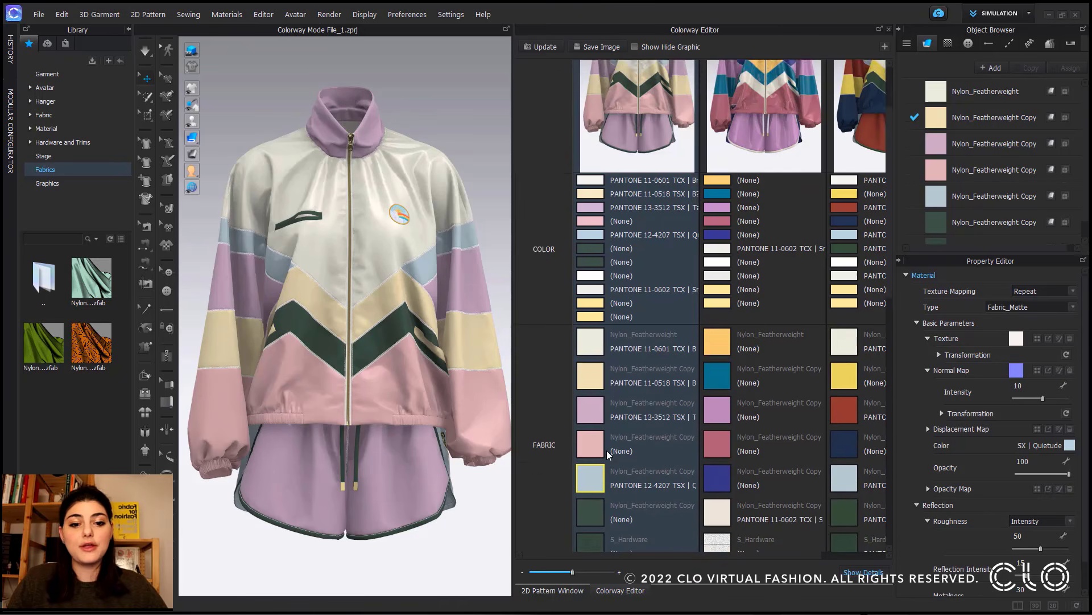
{"action": "scroll", "coordinate": [607, 454], "scroll_direction": "down", "scroll_amount": 6}
{"action": "left_click", "coordinate": [594, 424]}
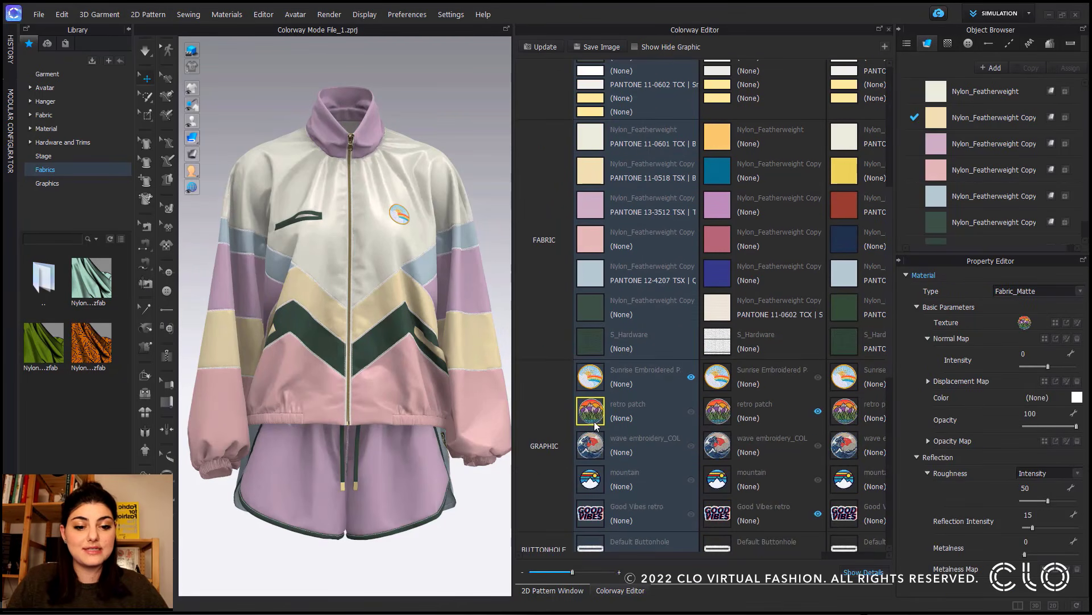
{"action": "left_click", "coordinate": [592, 452]}
{"action": "left_click", "coordinate": [594, 483]}
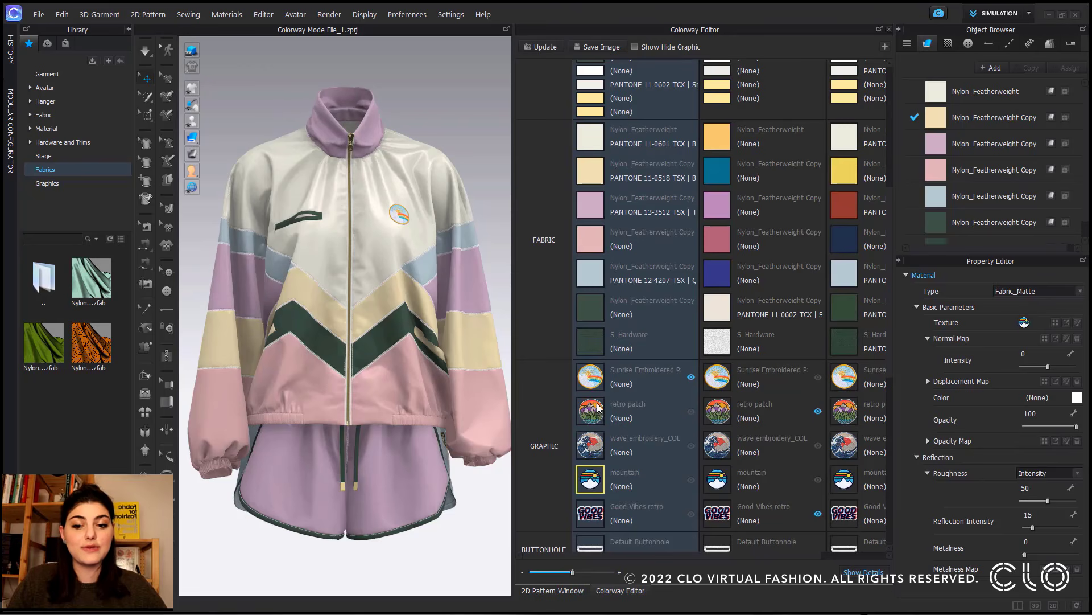
{"action": "left_click", "coordinate": [597, 405]}
{"action": "left_click", "coordinate": [596, 437]}
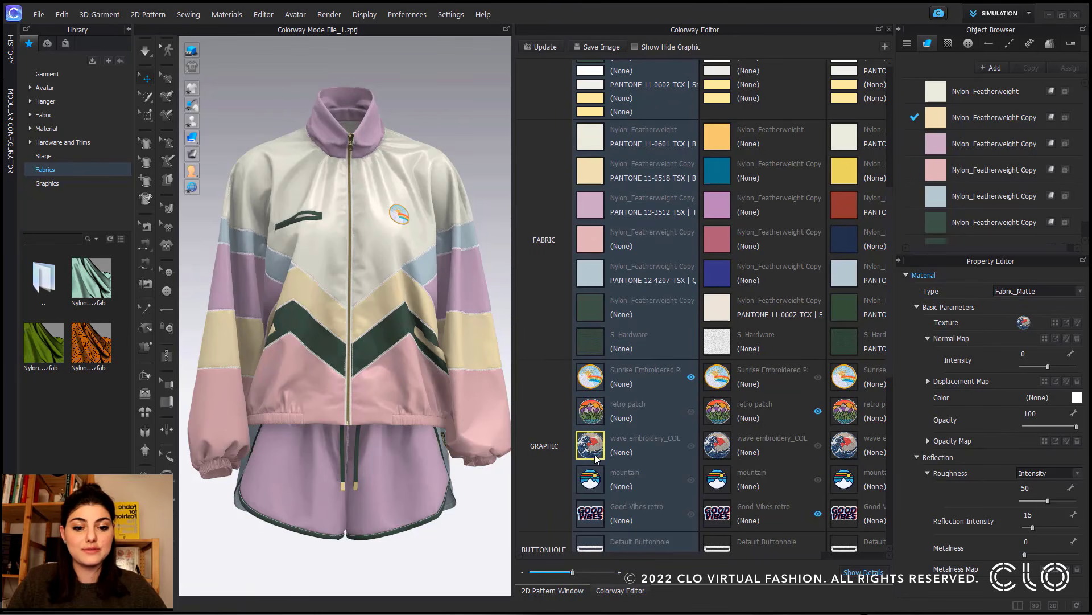
{"action": "left_click", "coordinate": [595, 421]}
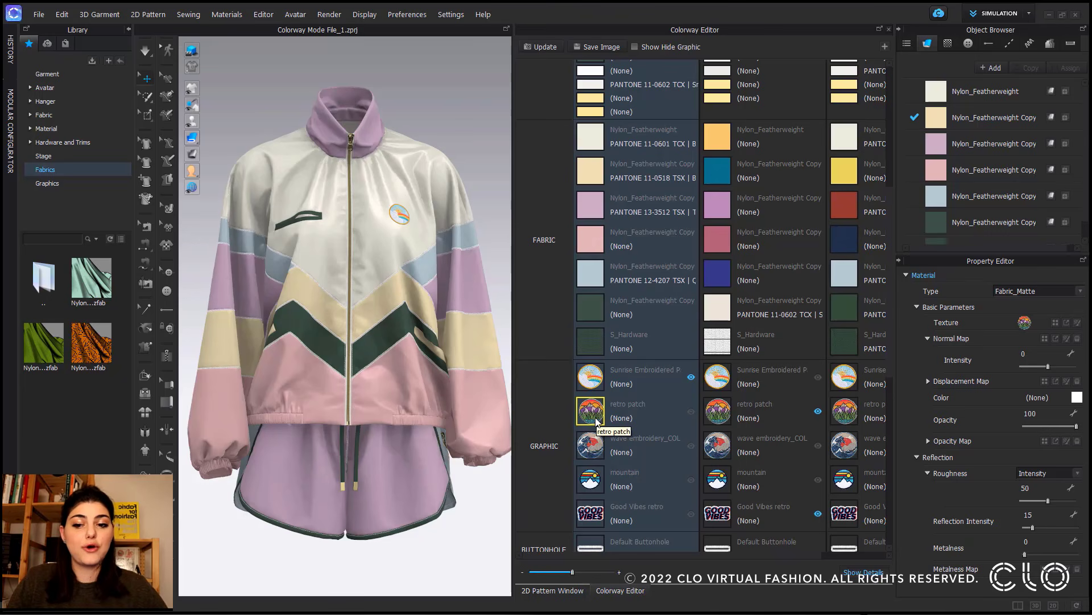
Step: Start deleting the retro patch graphic from the Colorway Editor and cancel the deletion
{"action": "right_click", "coordinate": [596, 421]}
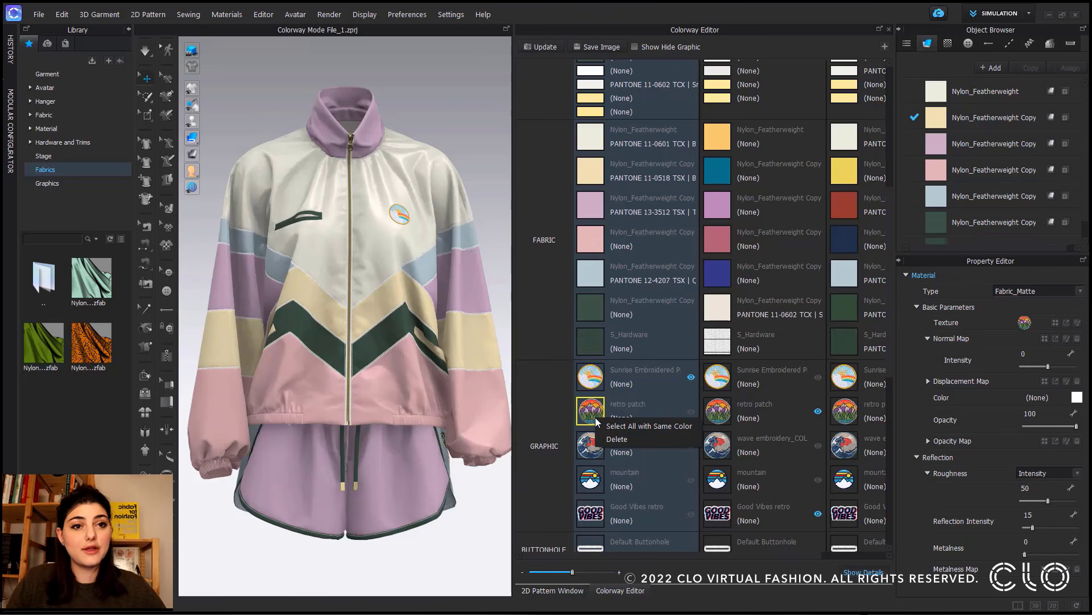
{"action": "left_click", "coordinate": [617, 440]}
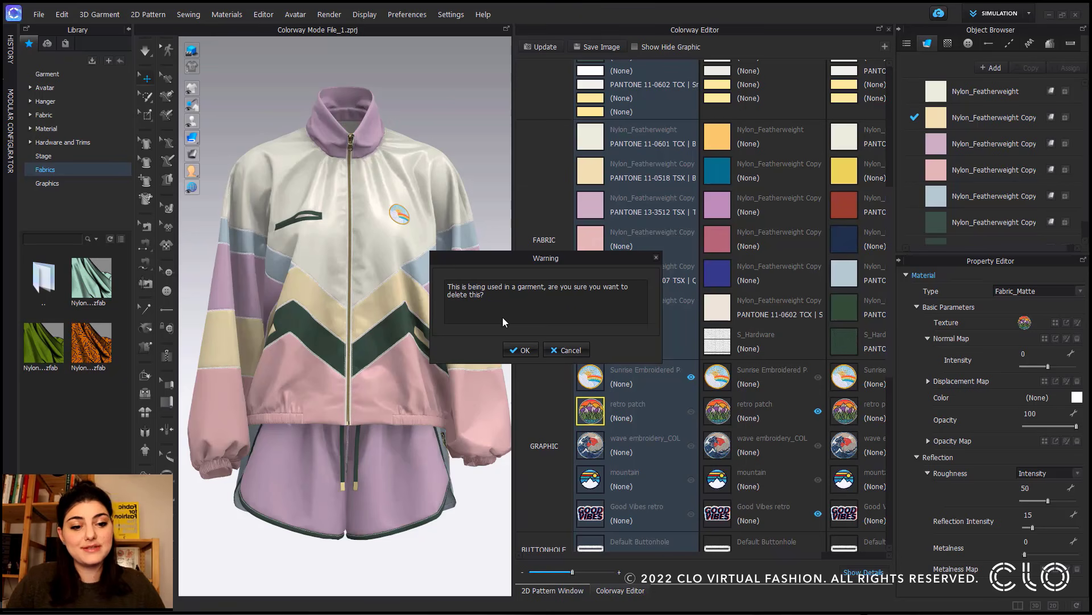
{"action": "left_click", "coordinate": [574, 353]}
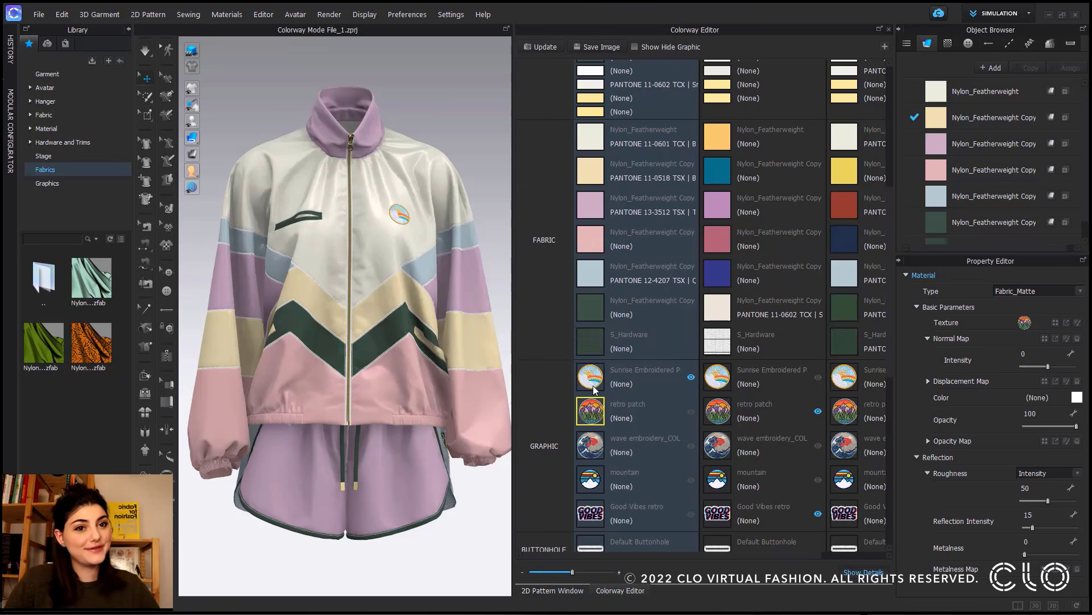
Step: Apply the orange patterned library fabric to the red fabric slot of the third colorway and make that colorway active
{"action": "scroll", "coordinate": [595, 389], "scroll_direction": "up", "scroll_amount": 5}
{"action": "left_click_drag", "start_coordinate": [94, 349], "coordinate": [852, 410]}
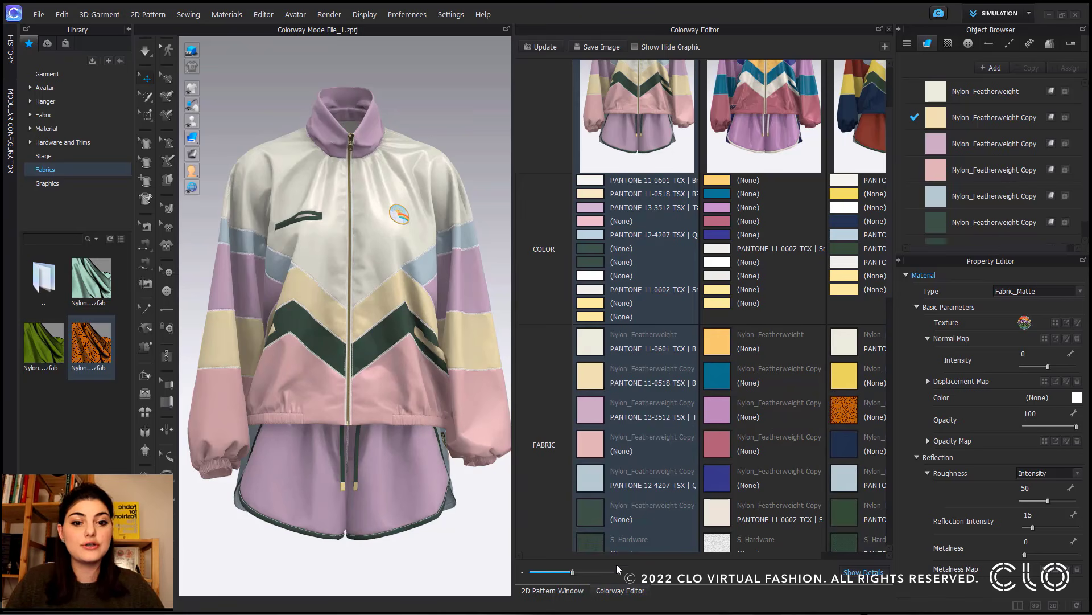
{"action": "left_click_drag", "start_coordinate": [663, 555], "coordinate": [770, 559]}
{"action": "left_click", "coordinate": [825, 137]}
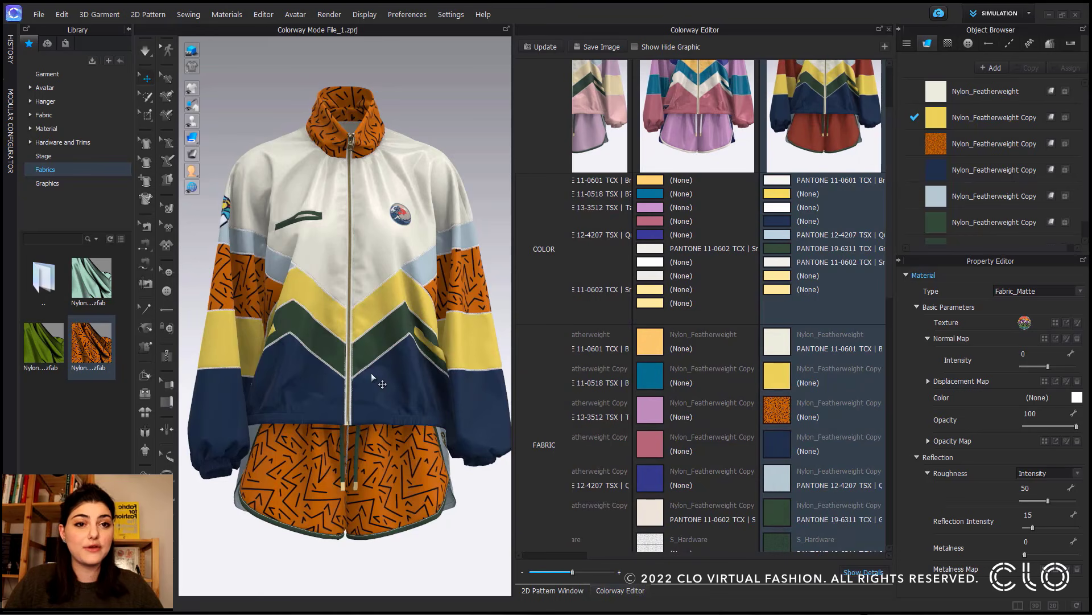
Step: Assign library fabrics in the third colorway: green to the first fabric, orange pattern to the second and mint to the third
{"action": "left_click_drag", "start_coordinate": [43, 341], "coordinate": [781, 344]}
{"action": "left_click_drag", "start_coordinate": [91, 279], "coordinate": [781, 410]}
{"action": "left_click_drag", "start_coordinate": [91, 341], "coordinate": [780, 376]}
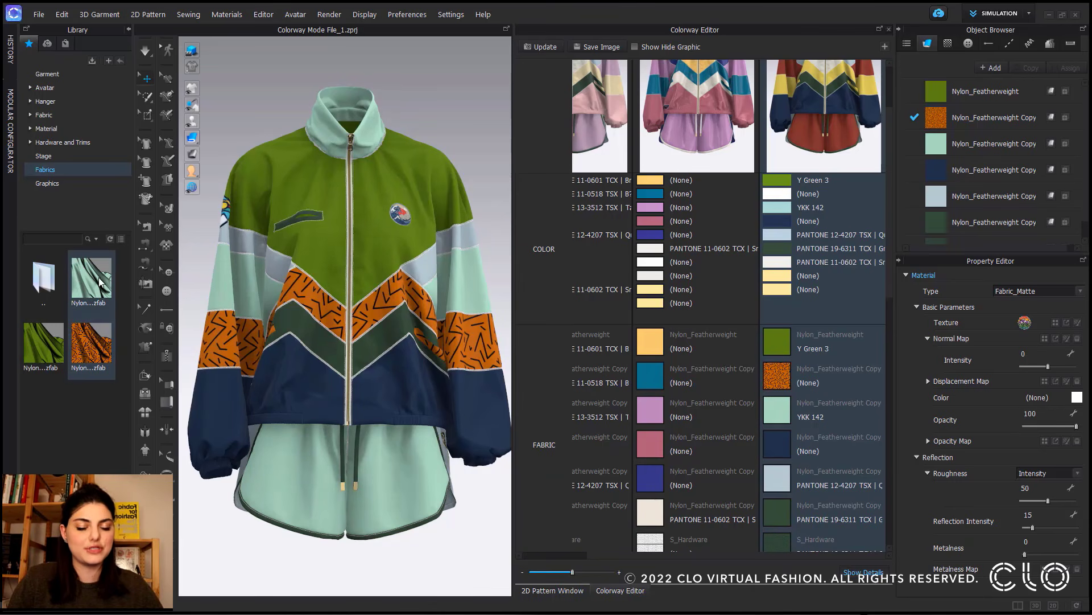
Step: View the material properties of the green and mint fabrics in the third colorway
{"action": "mouse_move", "coordinate": [91, 279]}
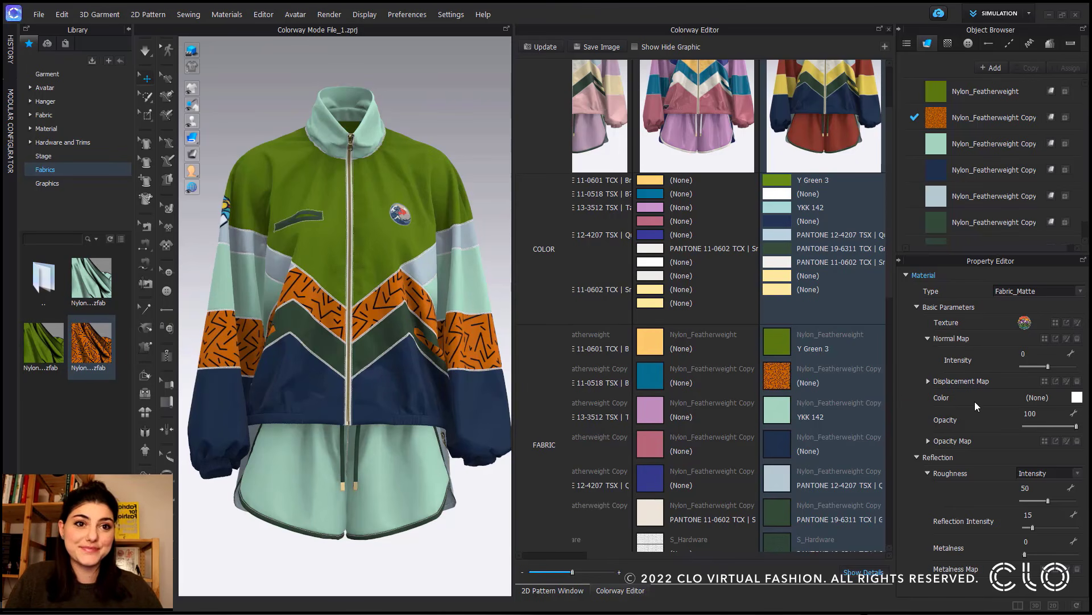
{"action": "left_click", "coordinate": [783, 344]}
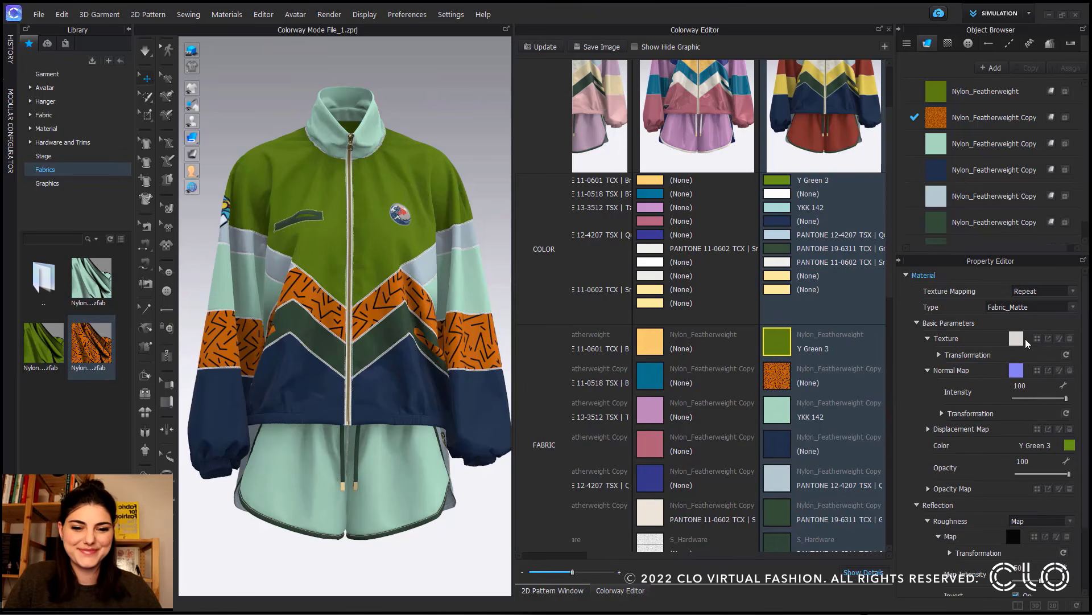
{"action": "scroll", "coordinate": [1010, 469], "scroll_direction": "down", "scroll_amount": 3}
{"action": "left_click", "coordinate": [776, 410]}
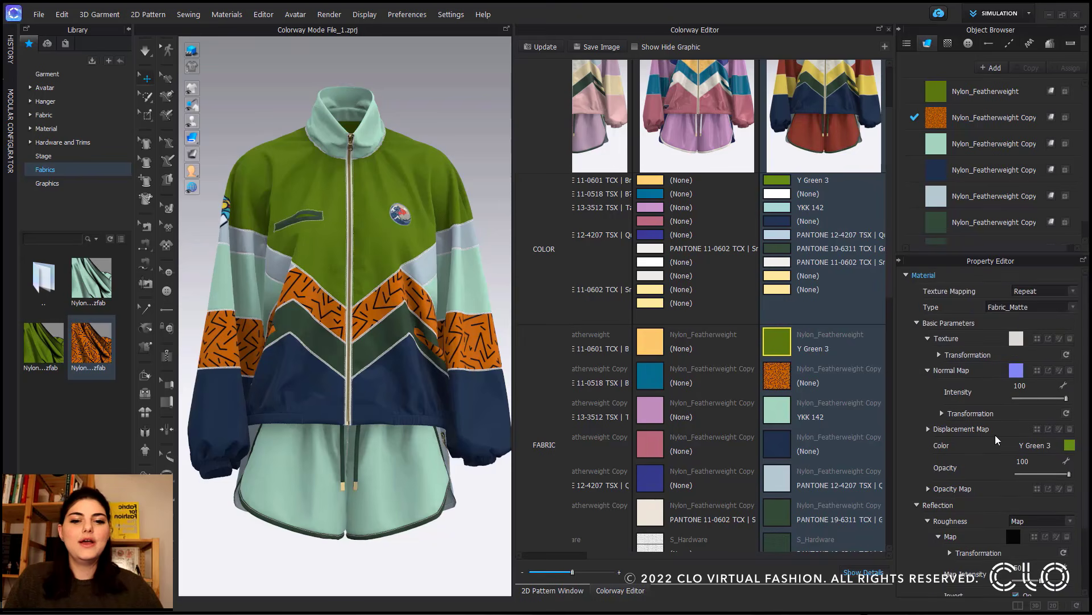
Step: Make Colorway A active and enable Show Hide Graphic so each colorway lists only its visible graphics
{"action": "left_click", "coordinate": [601, 114]}
{"action": "scroll", "coordinate": [762, 463], "scroll_direction": "up", "scroll_amount": 3}
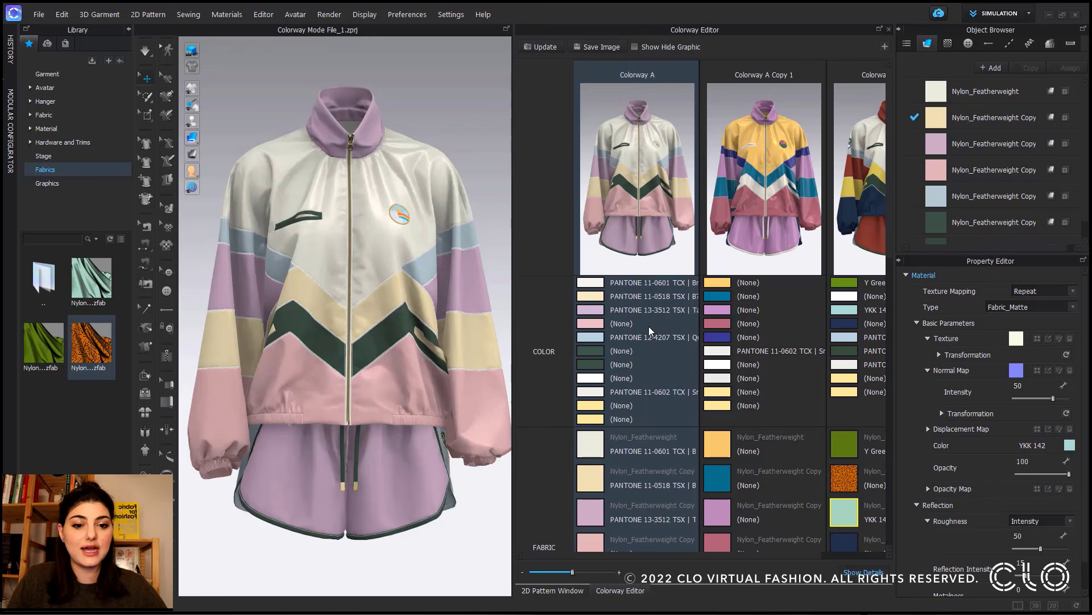
{"action": "scroll", "coordinate": [648, 327], "scroll_direction": "down", "scroll_amount": 8}
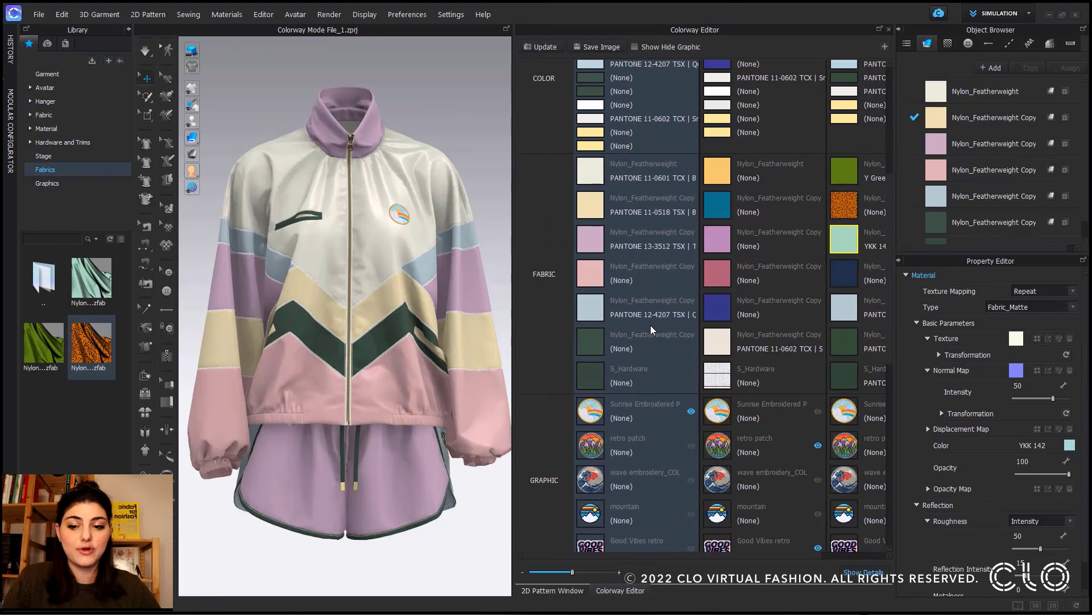
{"action": "scroll", "coordinate": [651, 327], "scroll_direction": "down", "scroll_amount": 3}
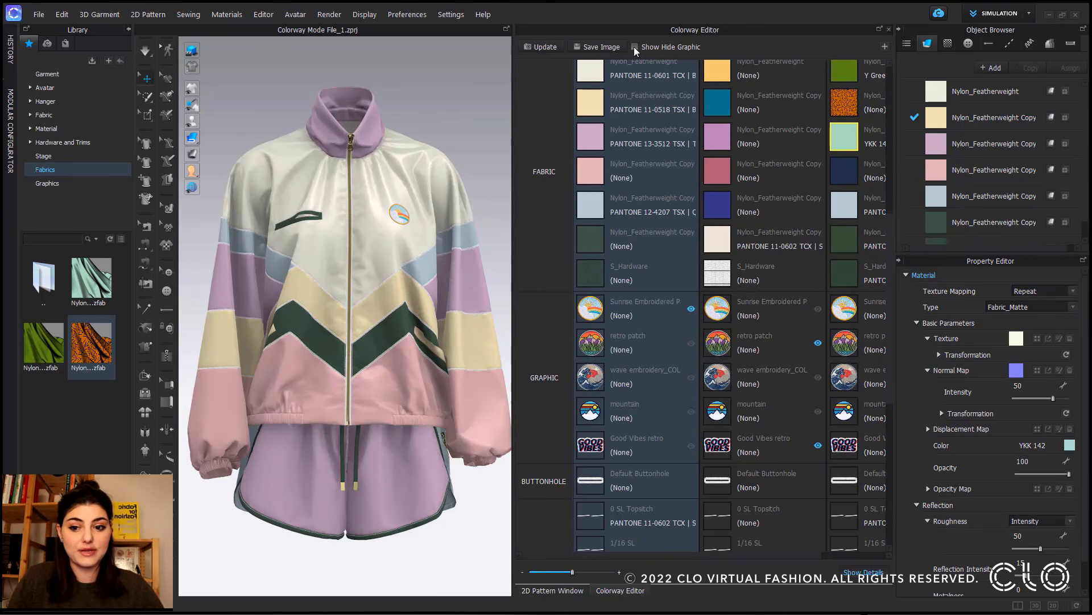
{"action": "left_click", "coordinate": [635, 47]}
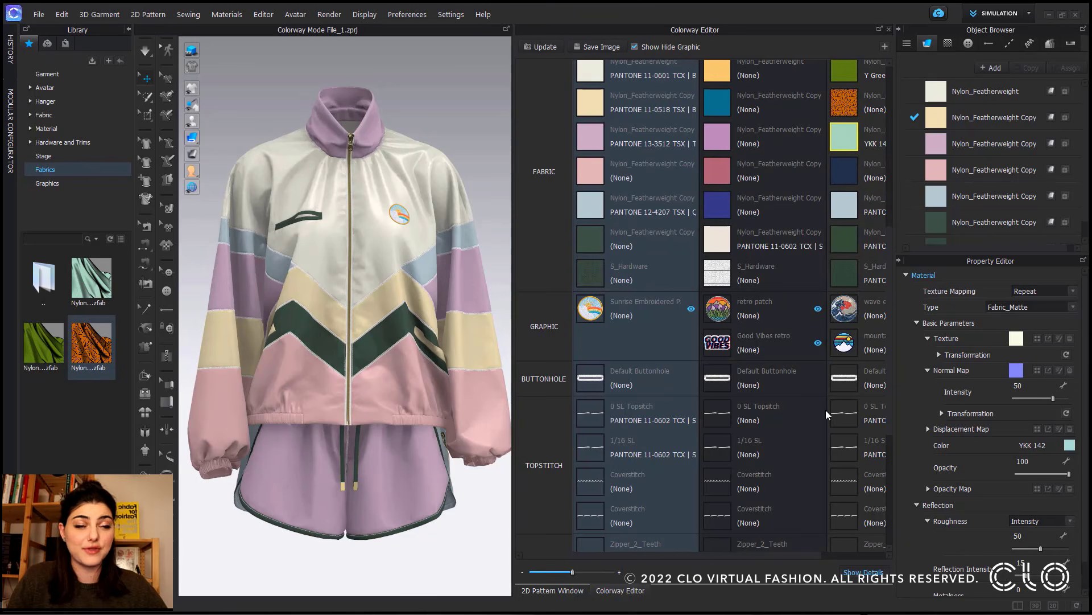
{"action": "left_click_drag", "start_coordinate": [716, 559], "coordinate": [849, 559]}
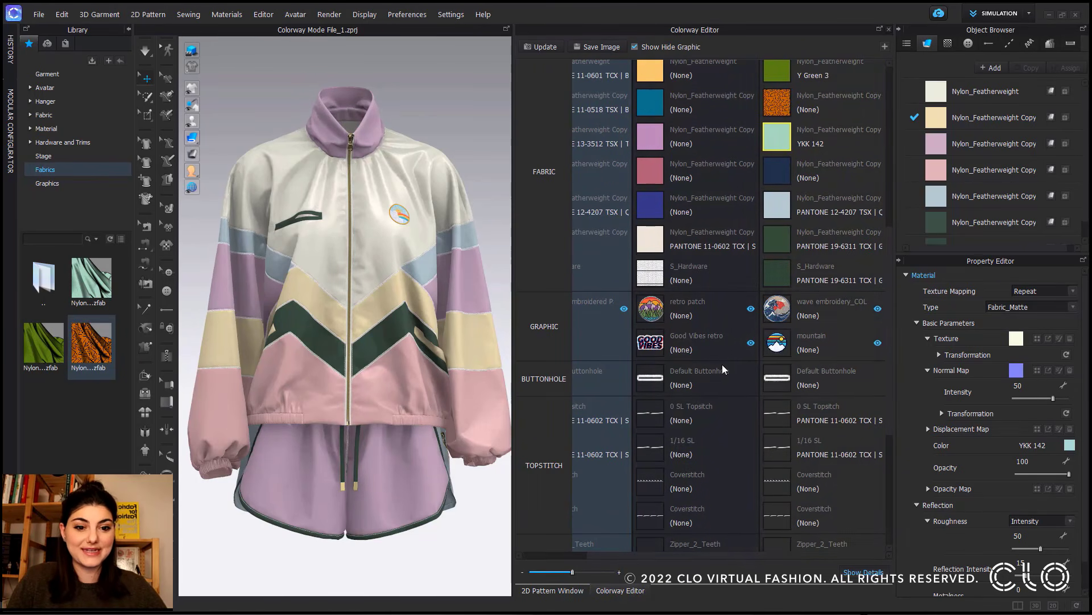
{"action": "left_click_drag", "start_coordinate": [811, 558], "coordinate": [742, 563]}
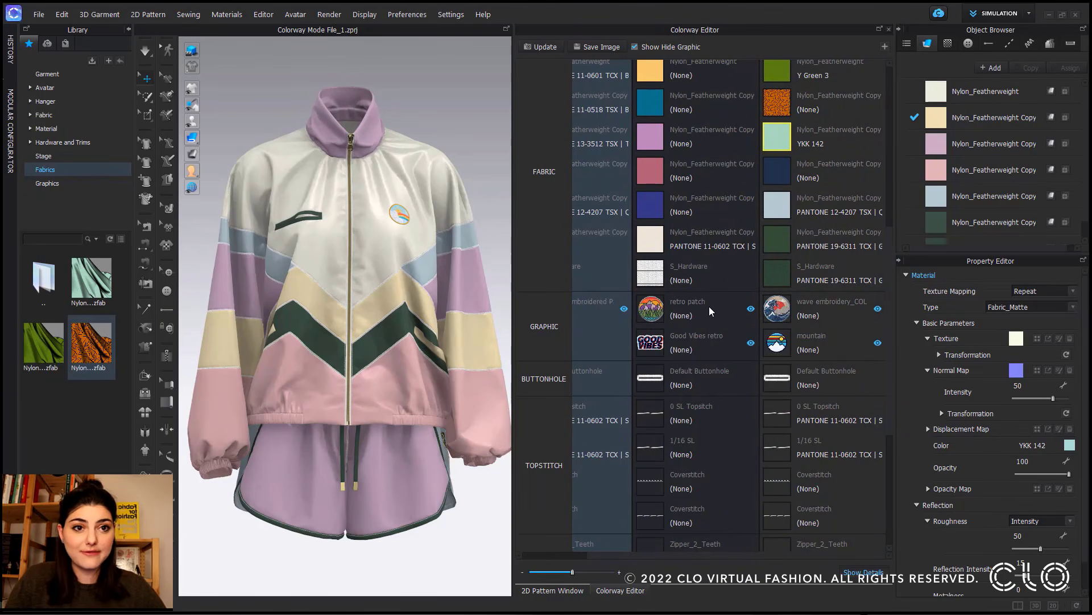
Step: Switch through the other colorways, return to Colorway A, and collapse the details below the colorway thumbnails
{"action": "scroll", "coordinate": [720, 313], "scroll_direction": "up", "scroll_amount": 5}
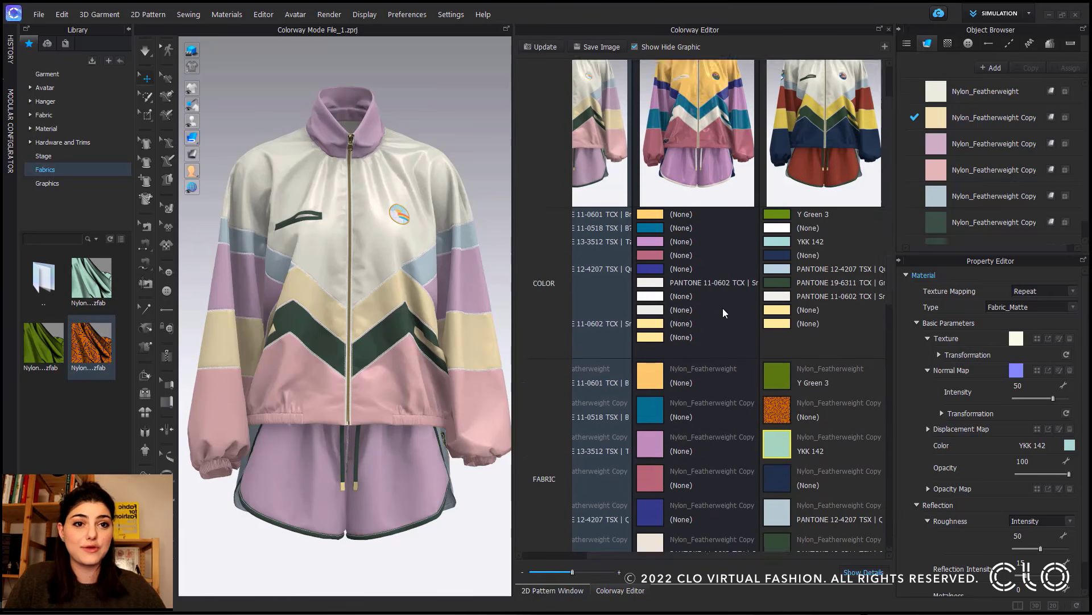
{"action": "left_click", "coordinate": [717, 116]}
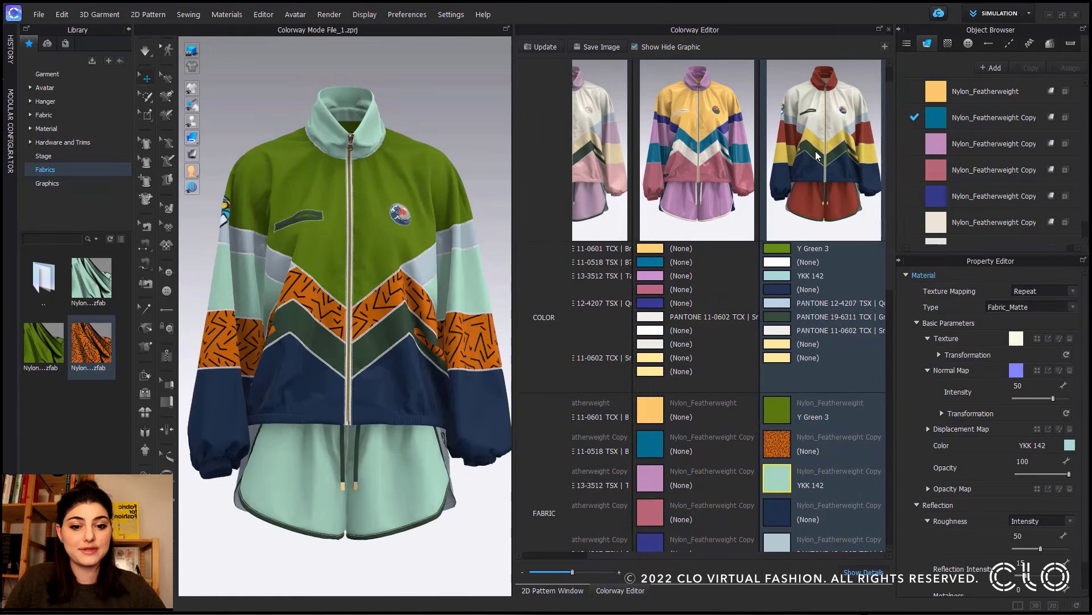
{"action": "left_click", "coordinate": [611, 136]}
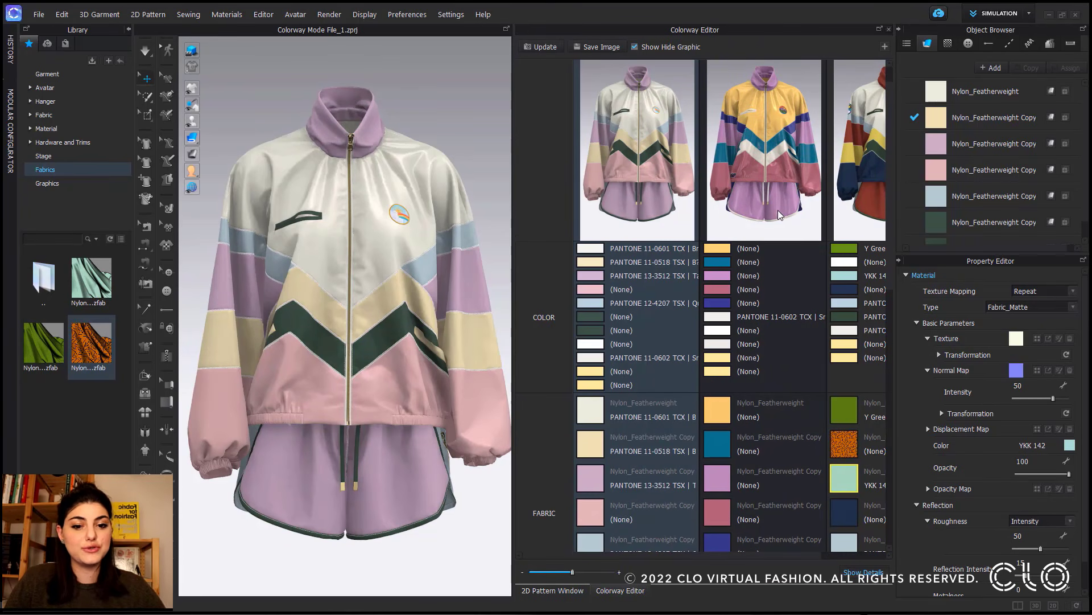
{"action": "scroll", "coordinate": [814, 341], "scroll_direction": "up", "scroll_amount": 1}
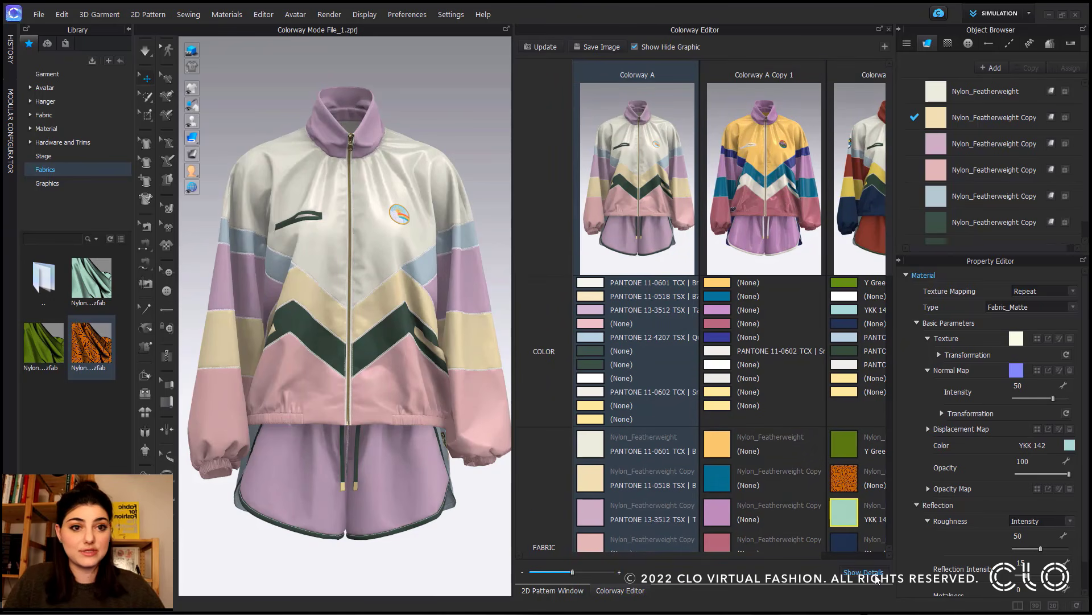
{"action": "left_click", "coordinate": [876, 578]}
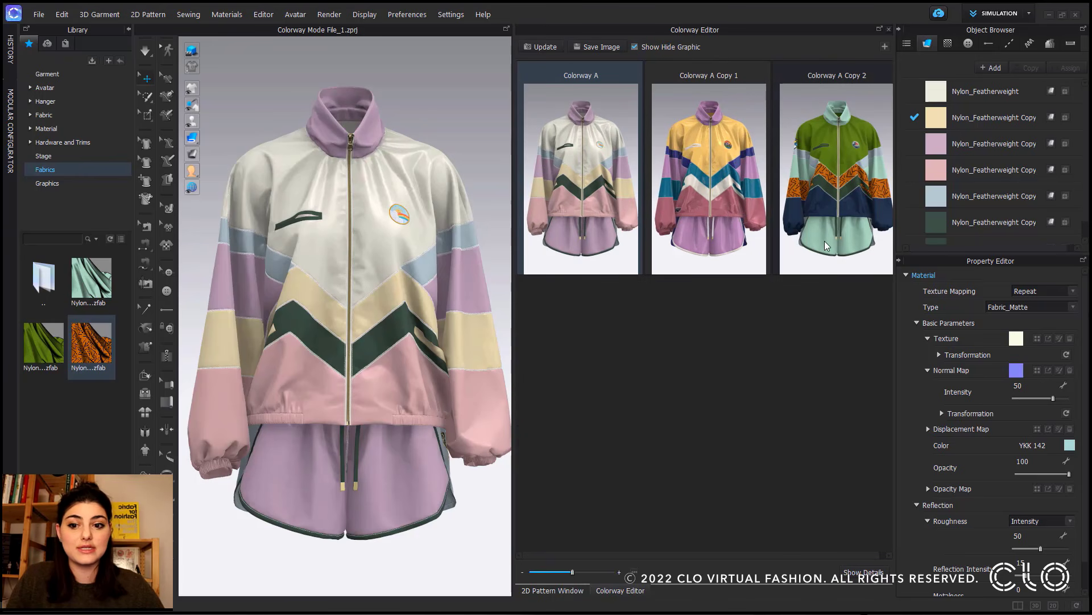
Step: Open the snapshot options for saving Colorway A's 3D Window as a PNG file and cancel the export
{"action": "left_click", "coordinate": [602, 47]}
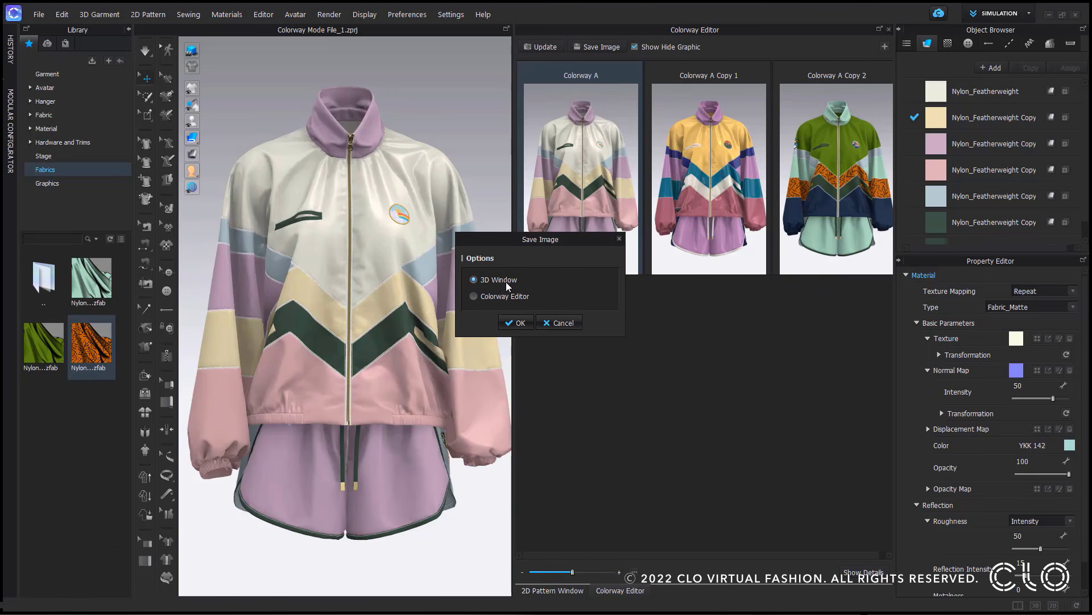
{"action": "left_click", "coordinate": [515, 323]}
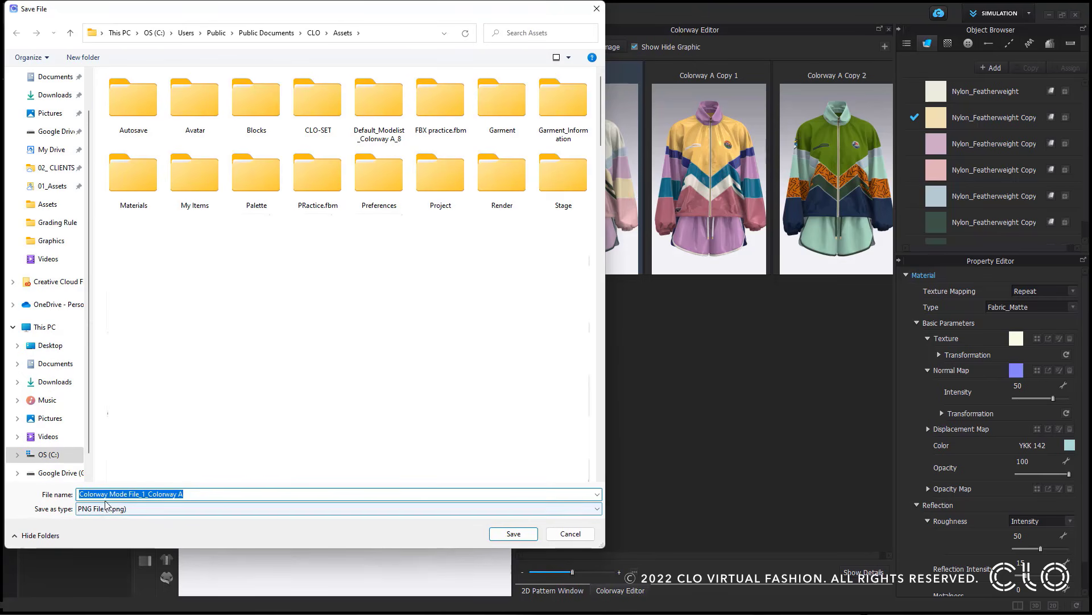
{"action": "left_click", "coordinate": [514, 534]}
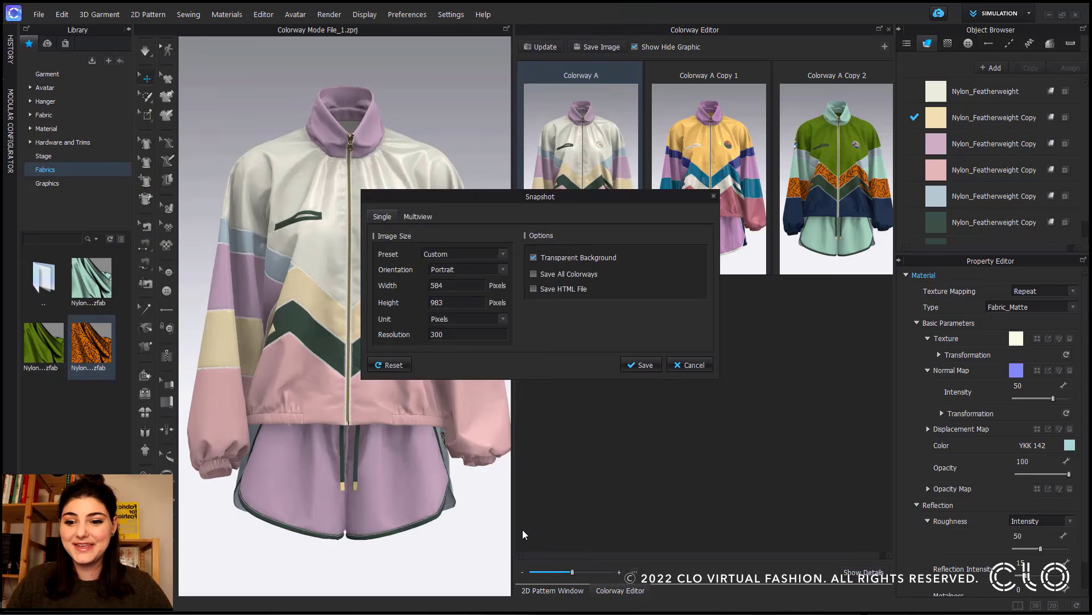
{"action": "left_click", "coordinate": [533, 258]}
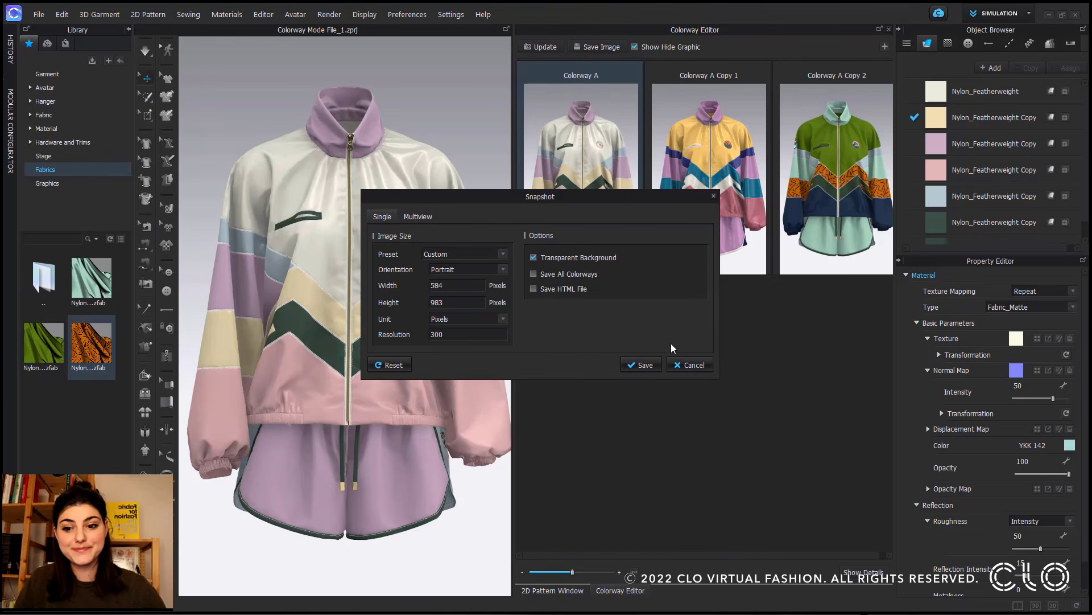
{"action": "left_click_drag", "start_coordinate": [563, 200], "coordinate": [676, 206]}
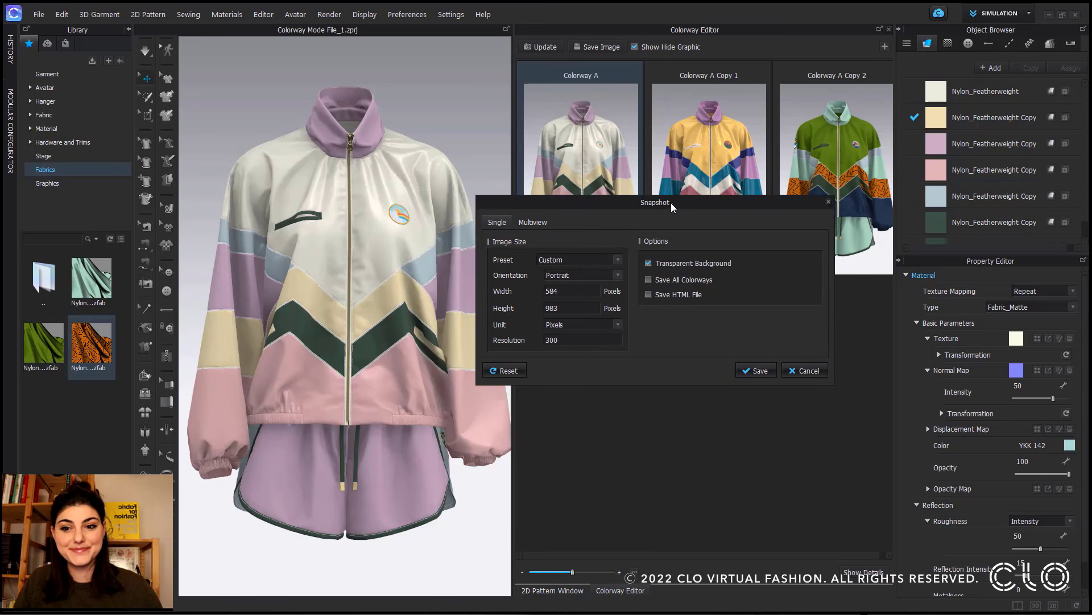
{"action": "left_click", "coordinate": [804, 371]}
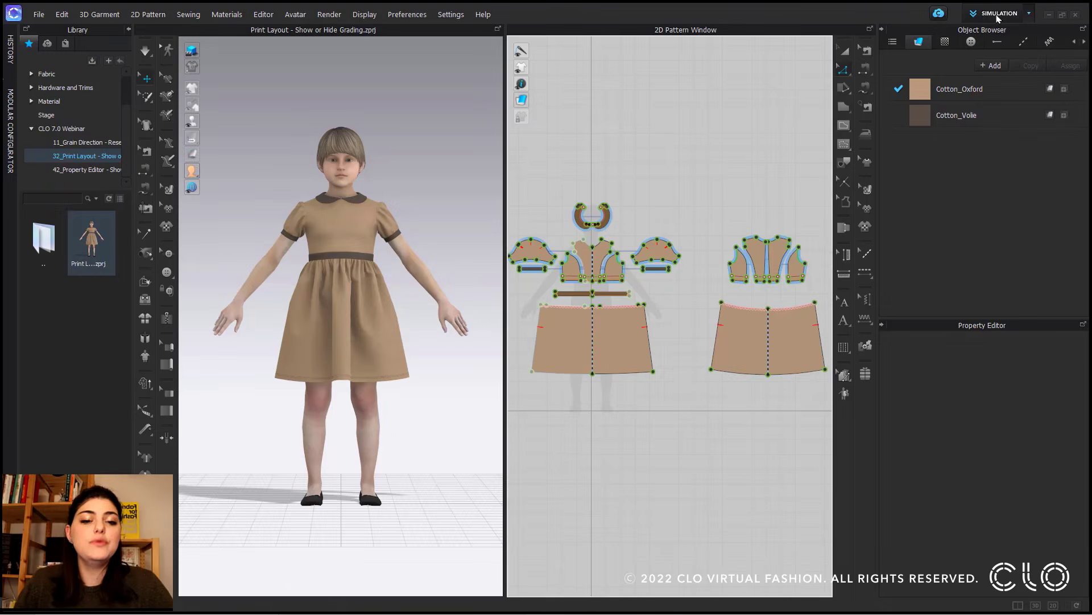
Step: Switch the dress project to Print Layout mode and show the grading on the Cotton_Oxford pattern pieces
{"action": "left_click", "coordinate": [998, 16]}
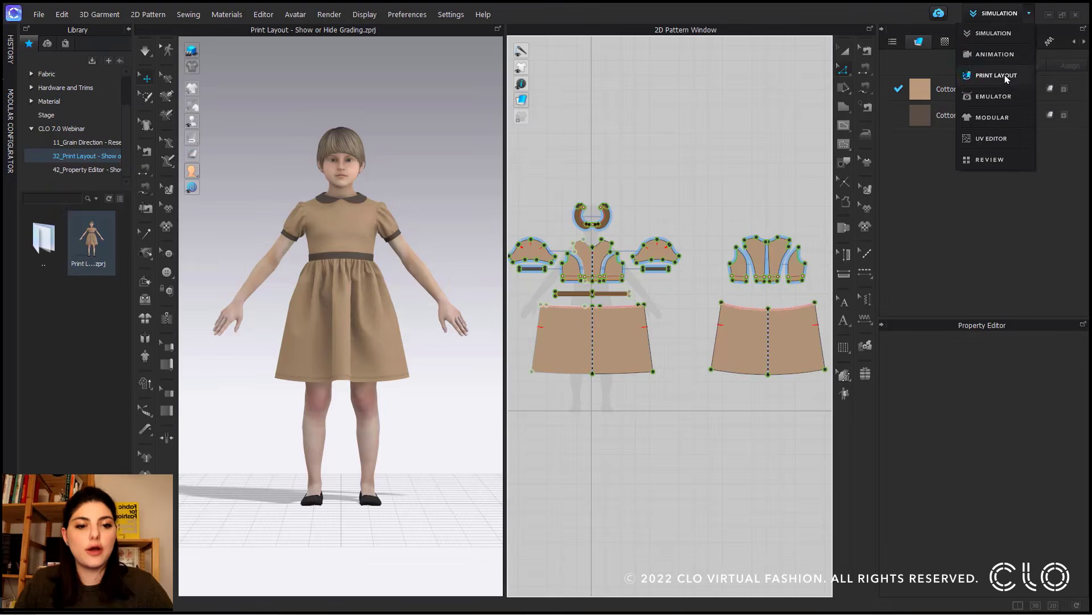
{"action": "left_click", "coordinate": [997, 75]}
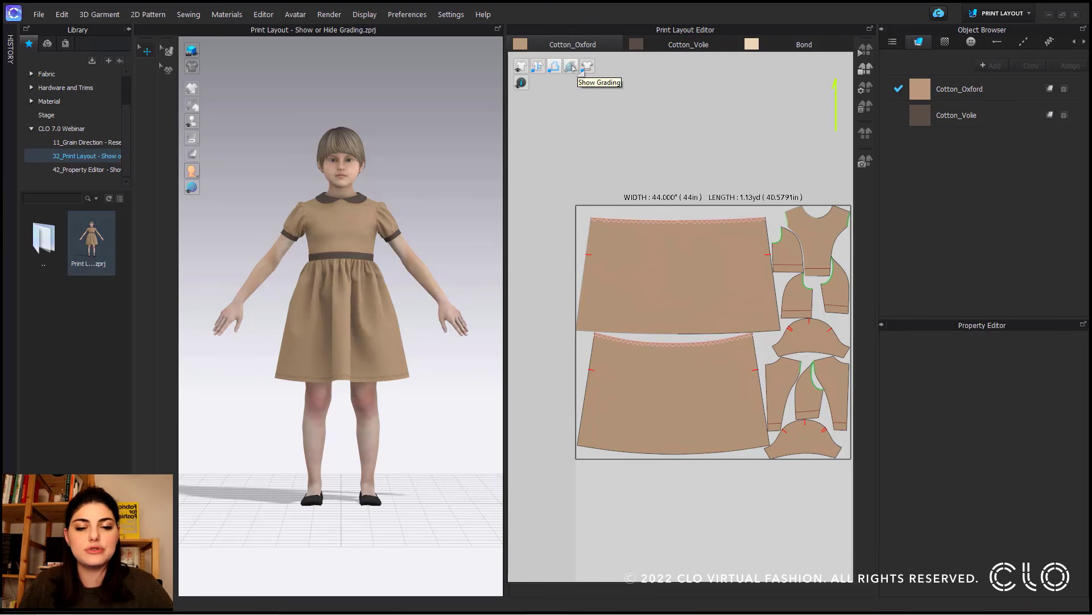
{"action": "left_click", "coordinate": [571, 67]}
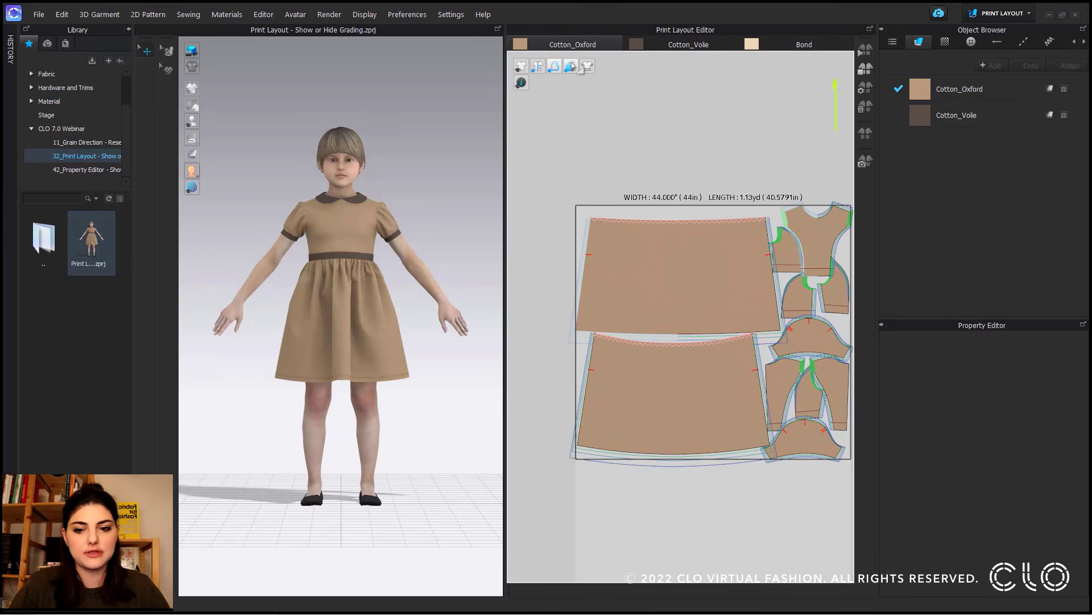
{"action": "middle_click_drag", "start_coordinate": [727, 173], "coordinate": [696, 98]}
{"action": "scroll", "coordinate": [745, 253], "scroll_direction": "up", "scroll_amount": 4}
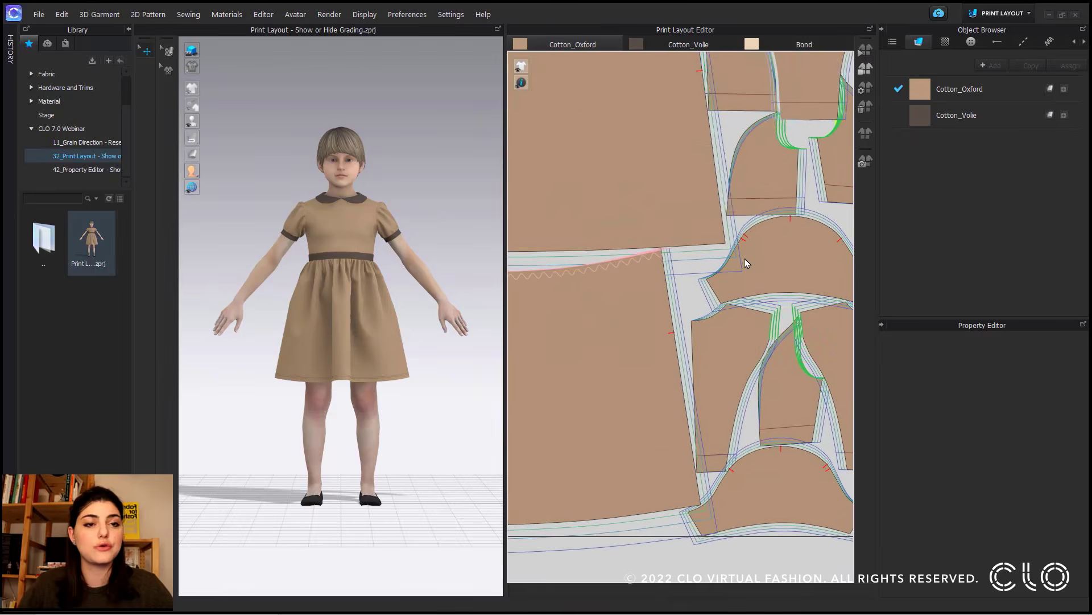
{"action": "middle_click_drag", "start_coordinate": [744, 338], "coordinate": [731, 240]}
{"action": "scroll", "coordinate": [827, 319], "scroll_direction": "up", "scroll_amount": 3}
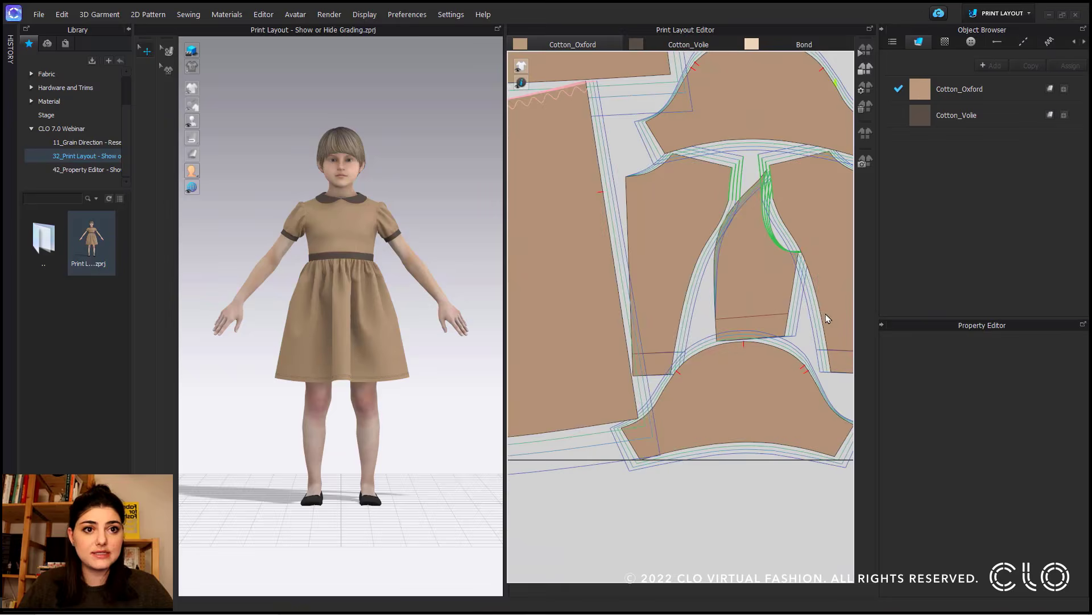
{"action": "middle_click_drag", "start_coordinate": [826, 319], "coordinate": [807, 314]}
{"action": "scroll", "coordinate": [808, 314], "scroll_direction": "down", "scroll_amount": 3}
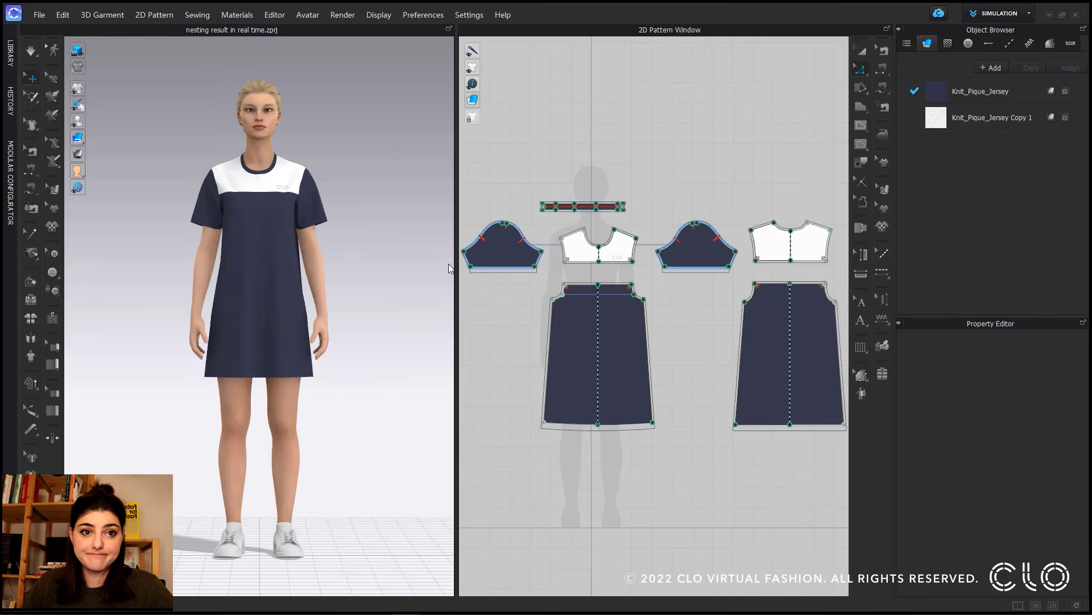
Step: Switch to Print Layout mode and show the nesting properties for Knit_Pique_Jersey
{"action": "left_click", "coordinate": [1009, 19]}
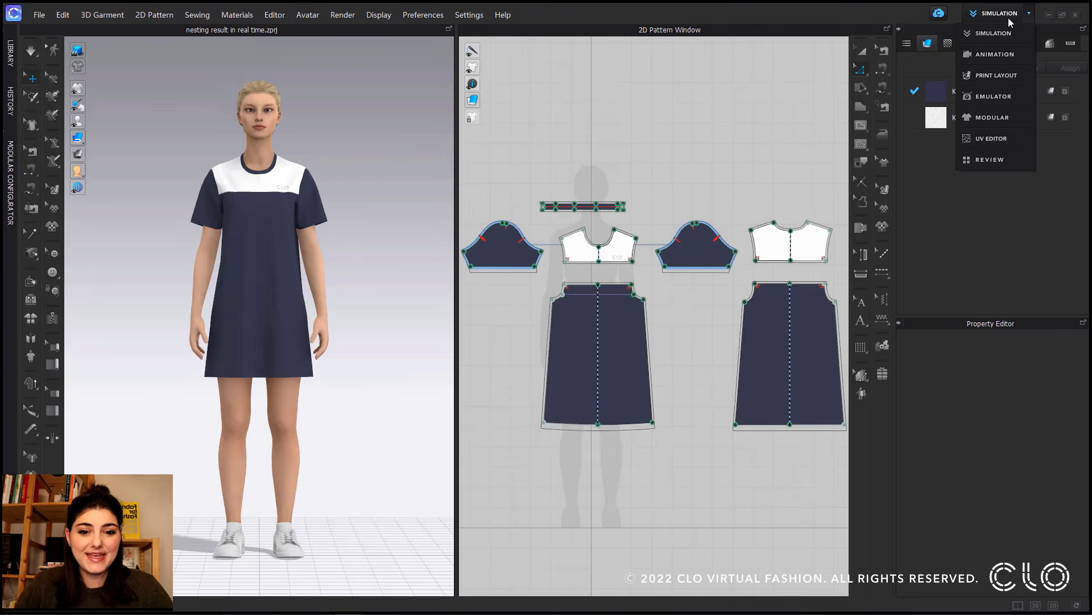
{"action": "left_click", "coordinate": [993, 75]}
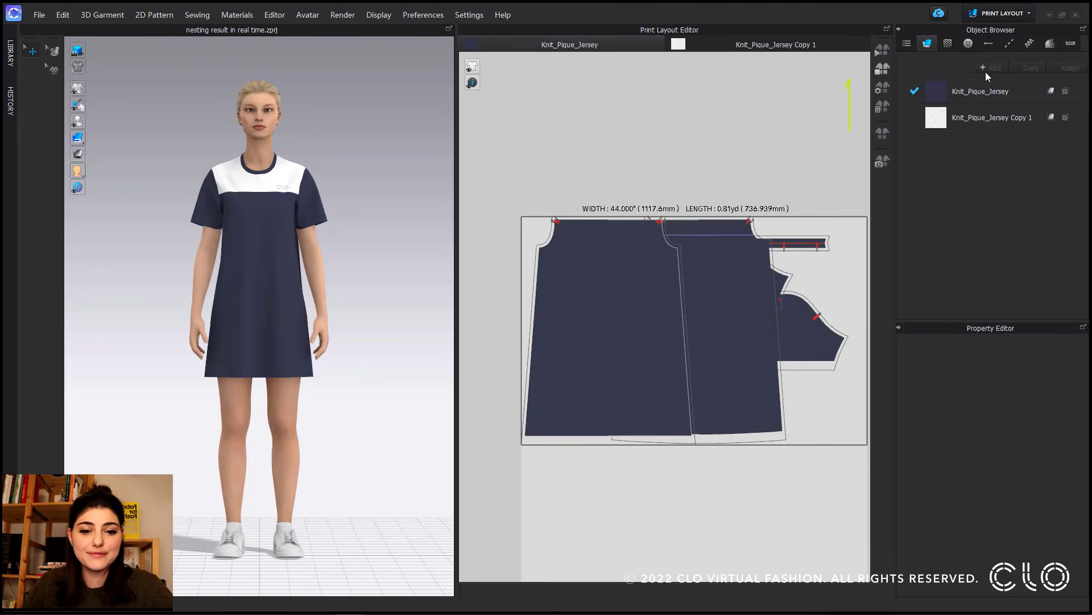
{"action": "left_click", "coordinate": [881, 90]}
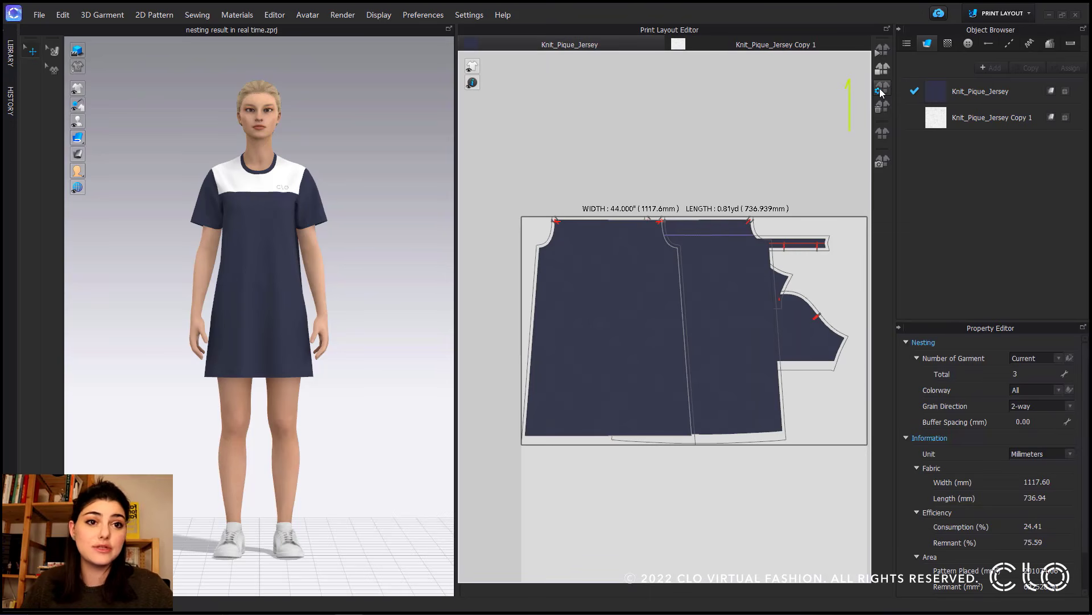
Step: Nest the Knit_Pique_Jersey pattern pieces, stop the calculation partway, and start nesting again
{"action": "left_click", "coordinate": [882, 49]}
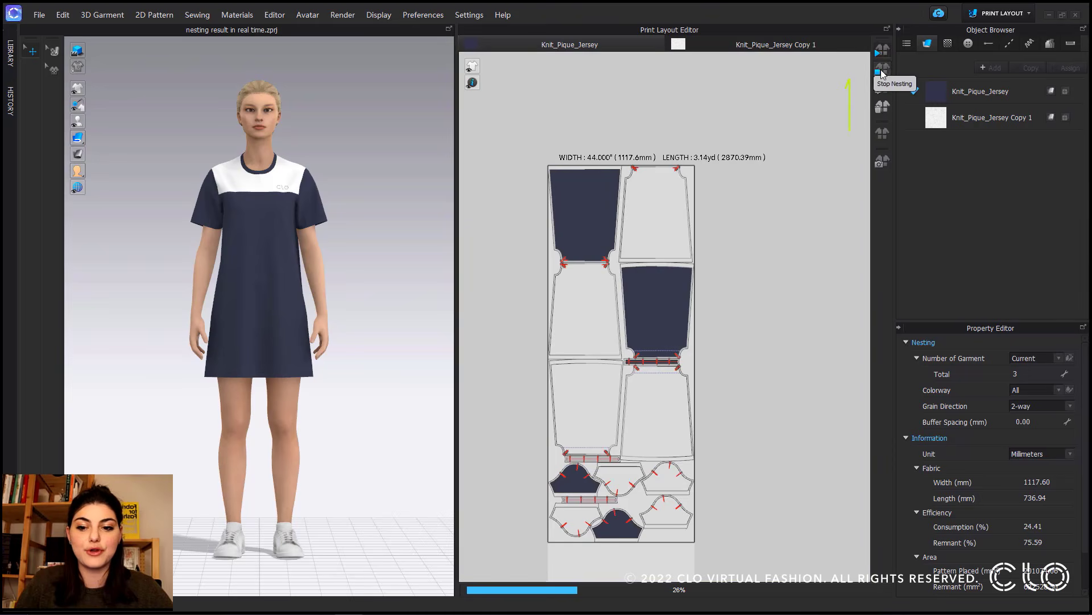
{"action": "left_click", "coordinate": [882, 71]}
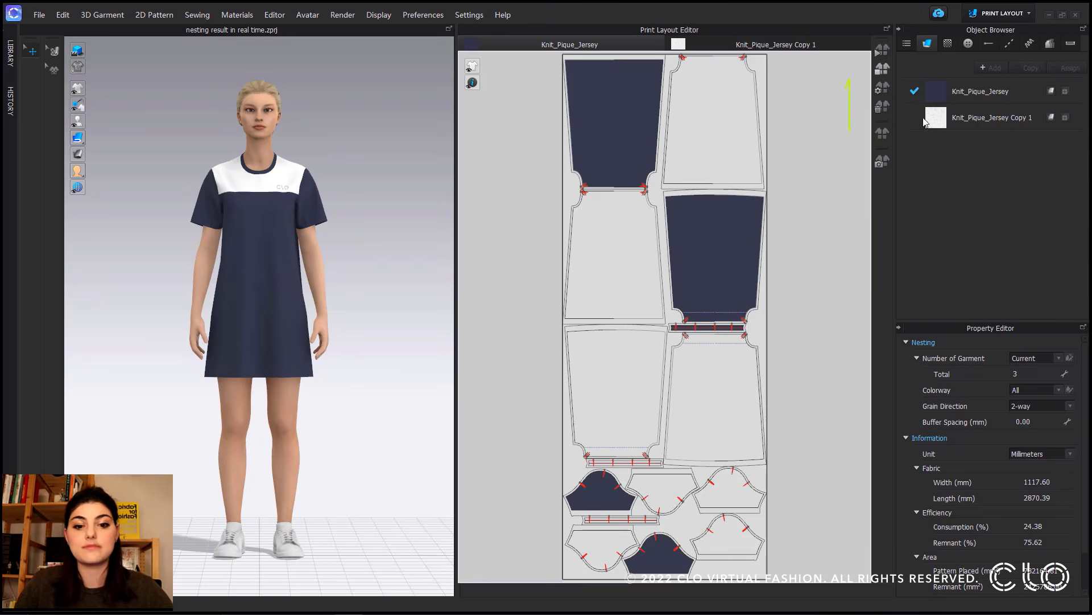
{"action": "left_click", "coordinate": [884, 51]}
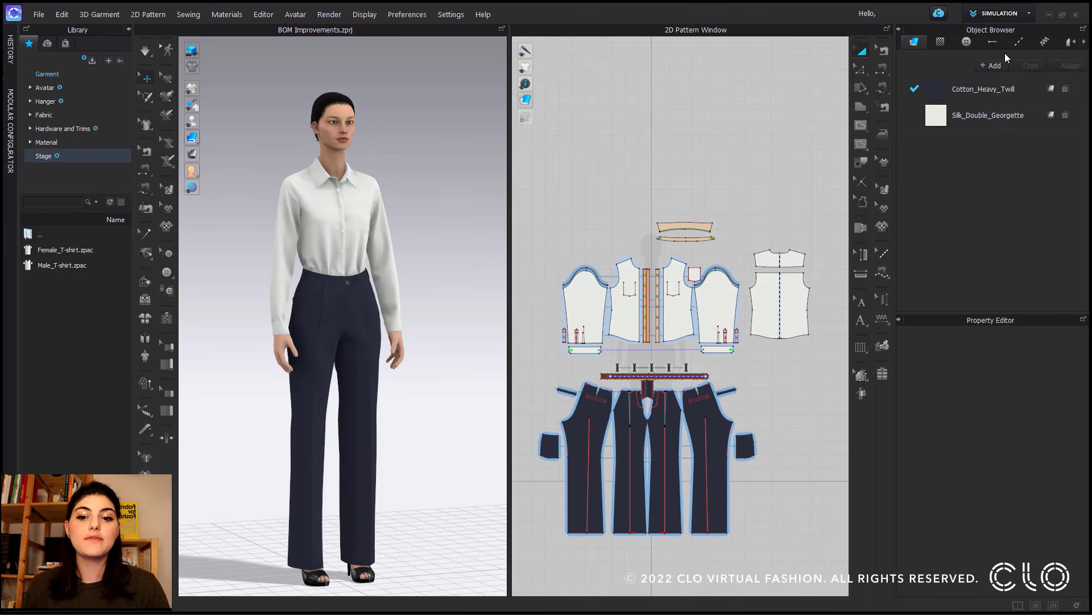
Step: Open the BOM Editor for the blouse and trousers and widen it to expose the cost column
{"action": "left_click", "coordinate": [1030, 13]}
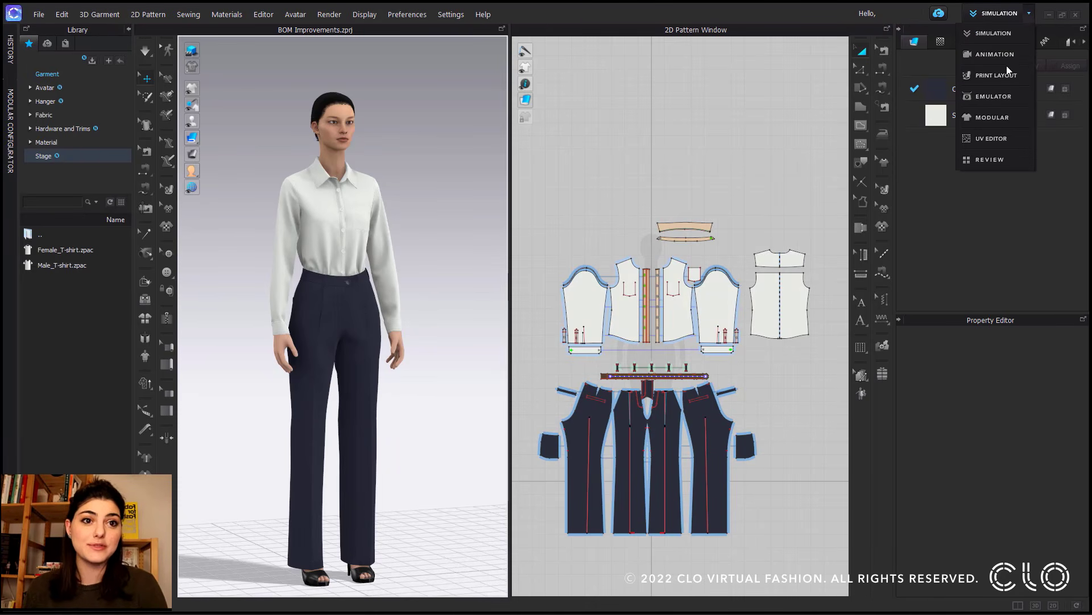
{"action": "left_click", "coordinate": [1028, 15]}
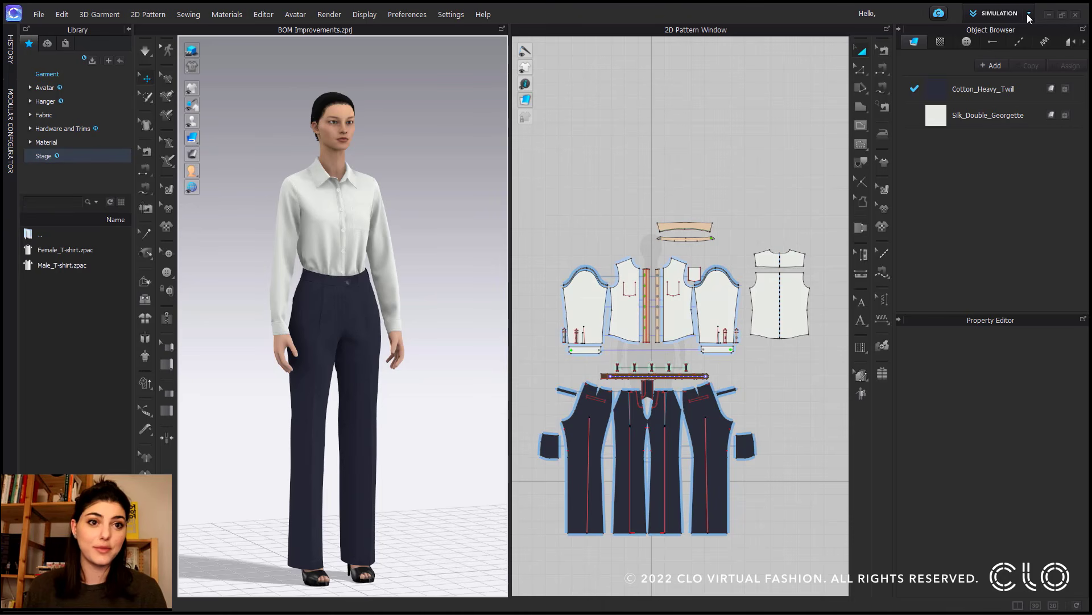
{"action": "left_click", "coordinate": [265, 15]}
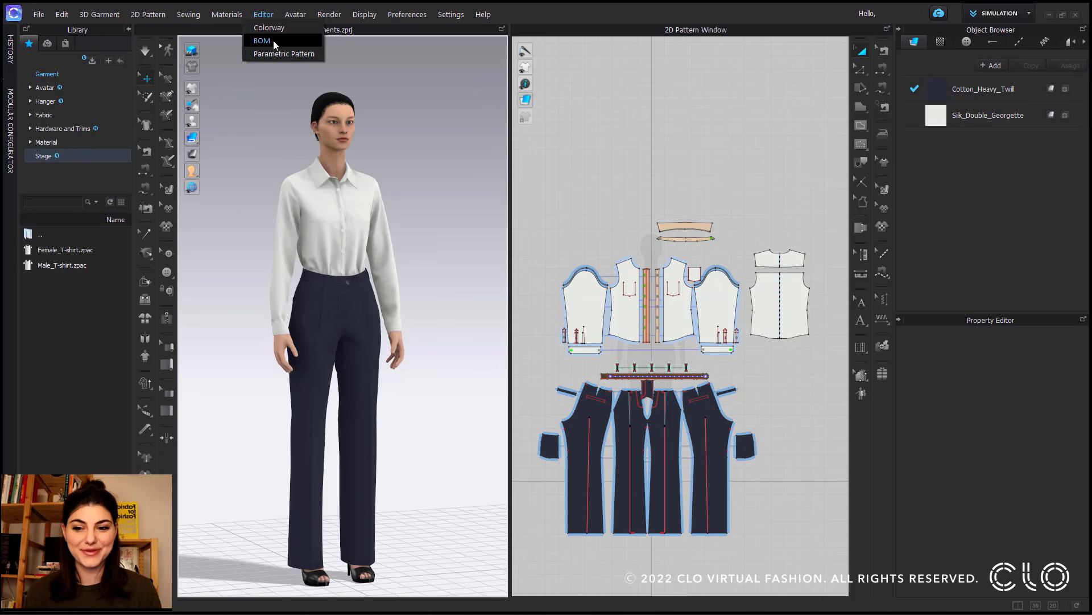
{"action": "left_click", "coordinate": [273, 40]}
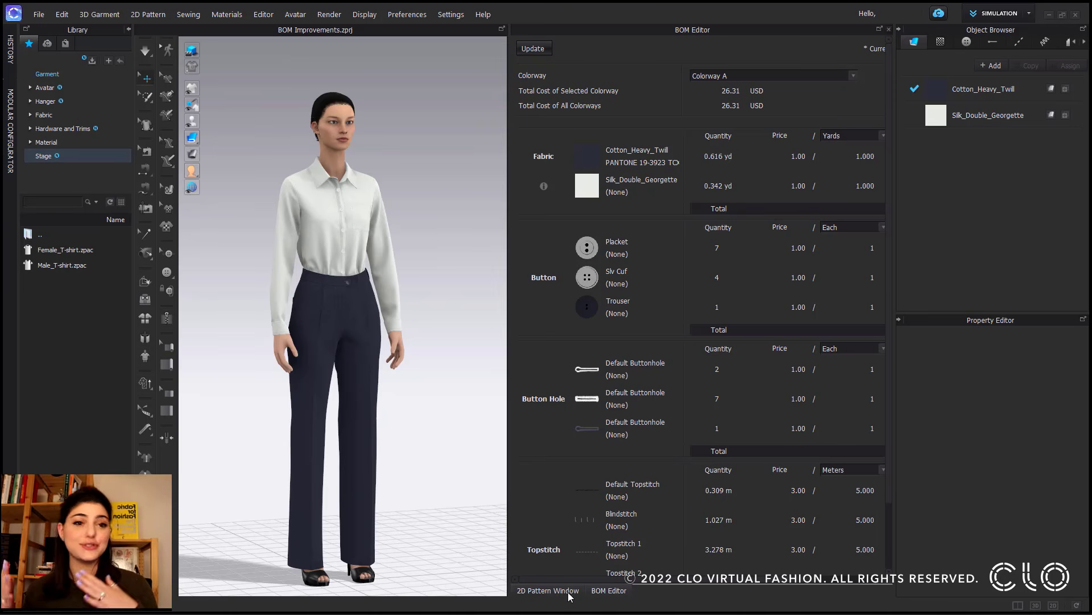
{"action": "left_click", "coordinate": [549, 591]}
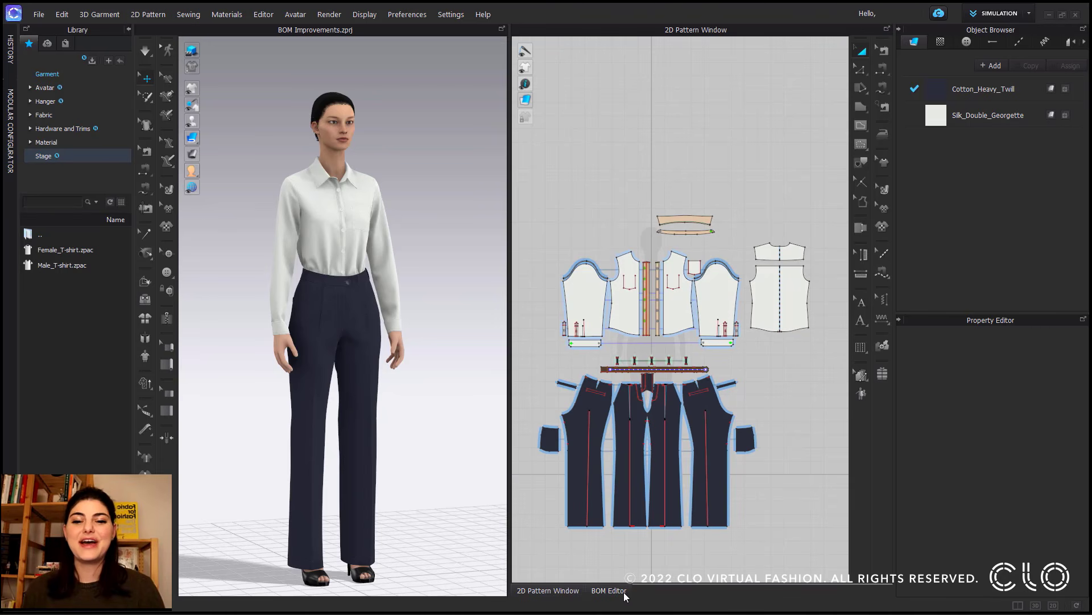
{"action": "left_click", "coordinate": [604, 590]}
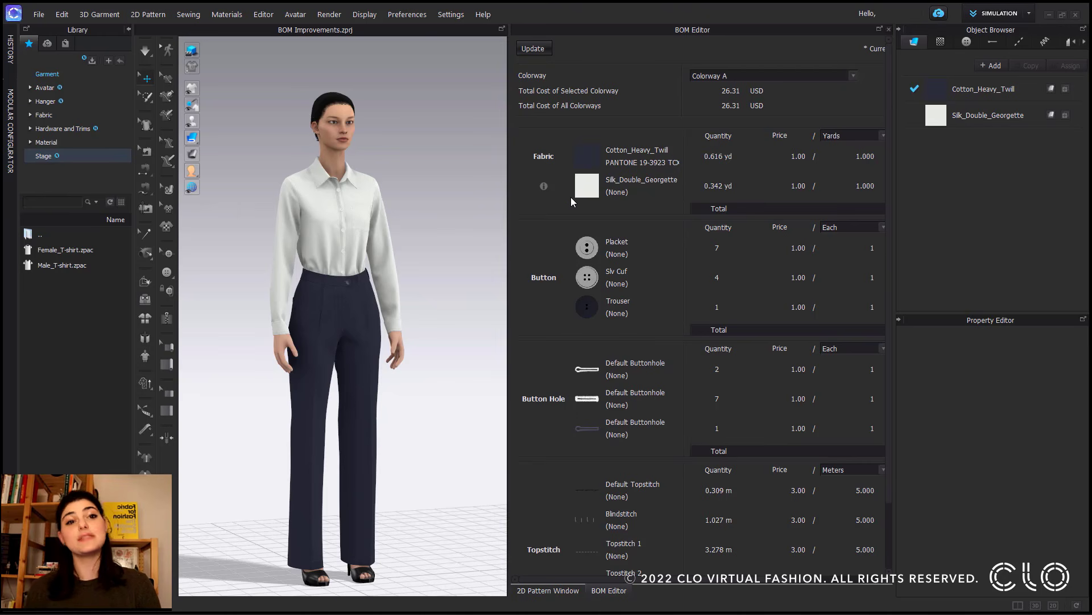
{"action": "mouse_move", "coordinate": [544, 189]}
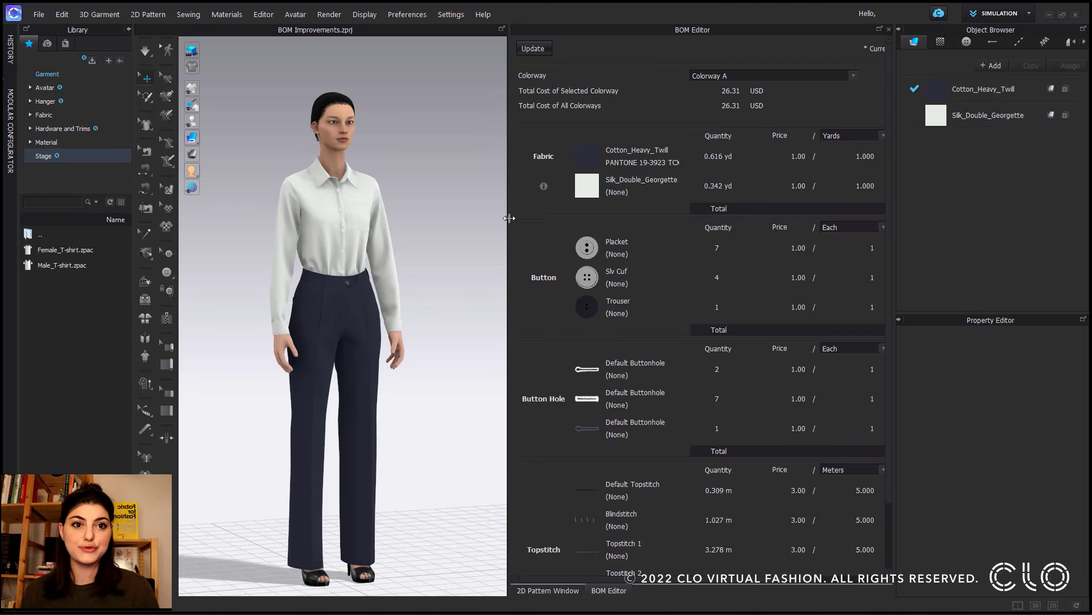
{"action": "left_click_drag", "start_coordinate": [509, 223], "coordinate": [416, 219]}
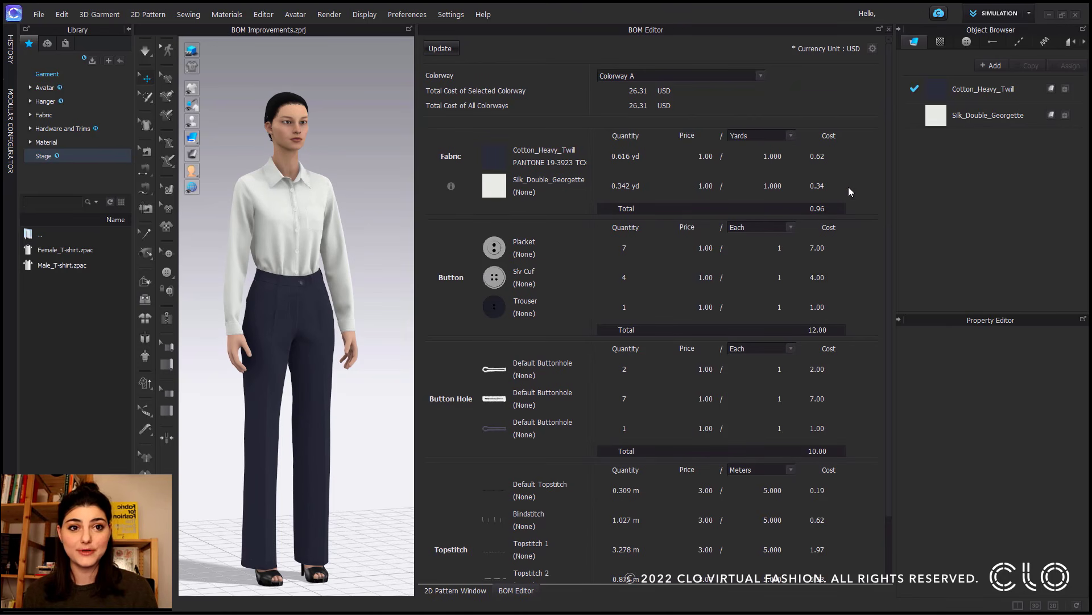
Step: Switch to Print Layout mode and nest the Cotton_Heavy_Twill pattern pieces
{"action": "left_click", "coordinate": [1029, 13]}
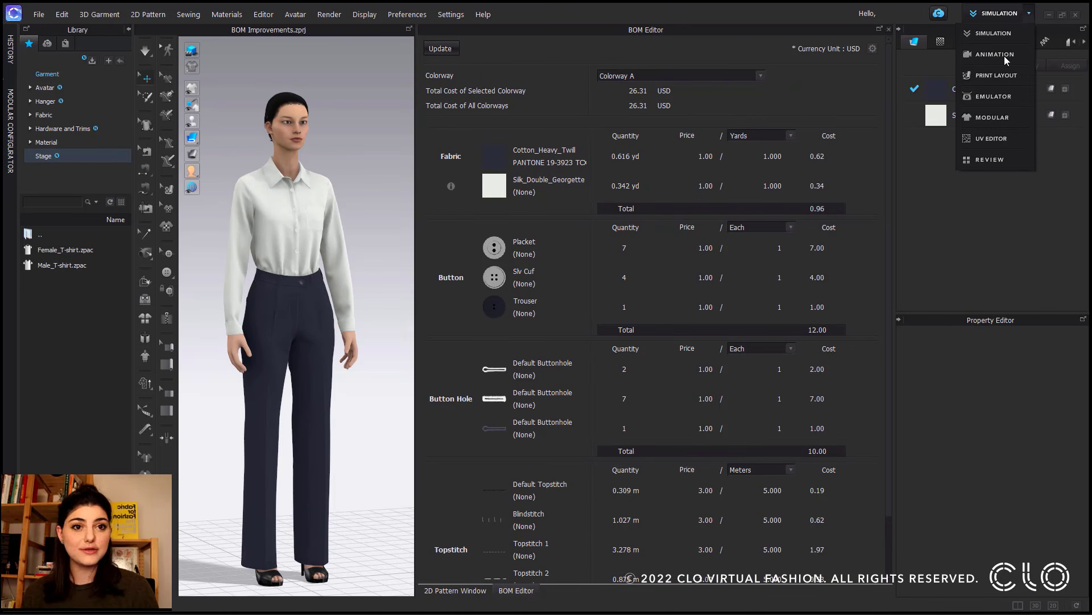
{"action": "left_click", "coordinate": [990, 80]}
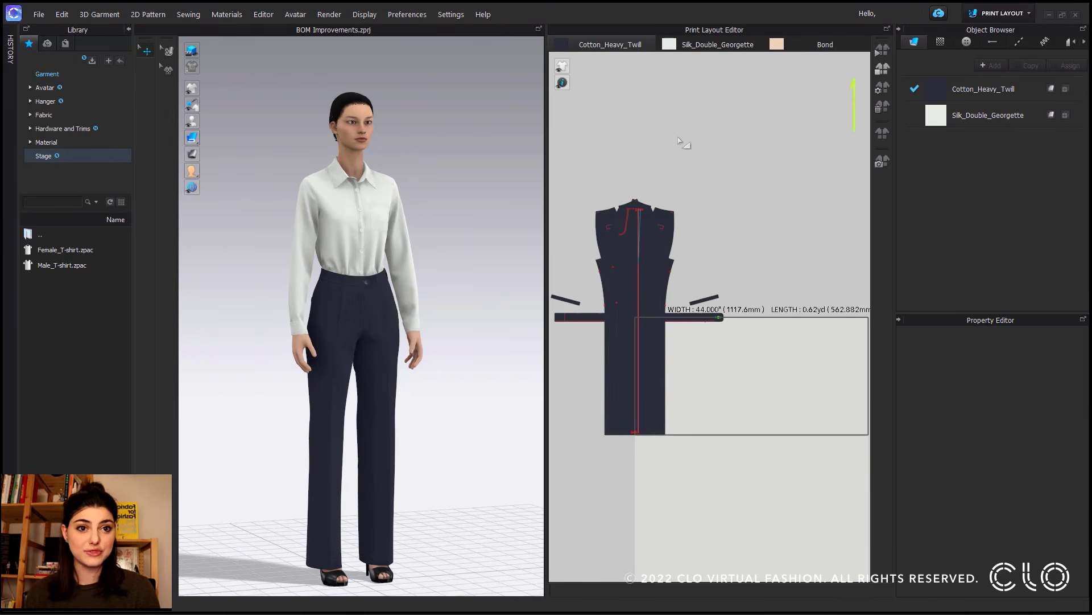
{"action": "left_click", "coordinate": [882, 52]}
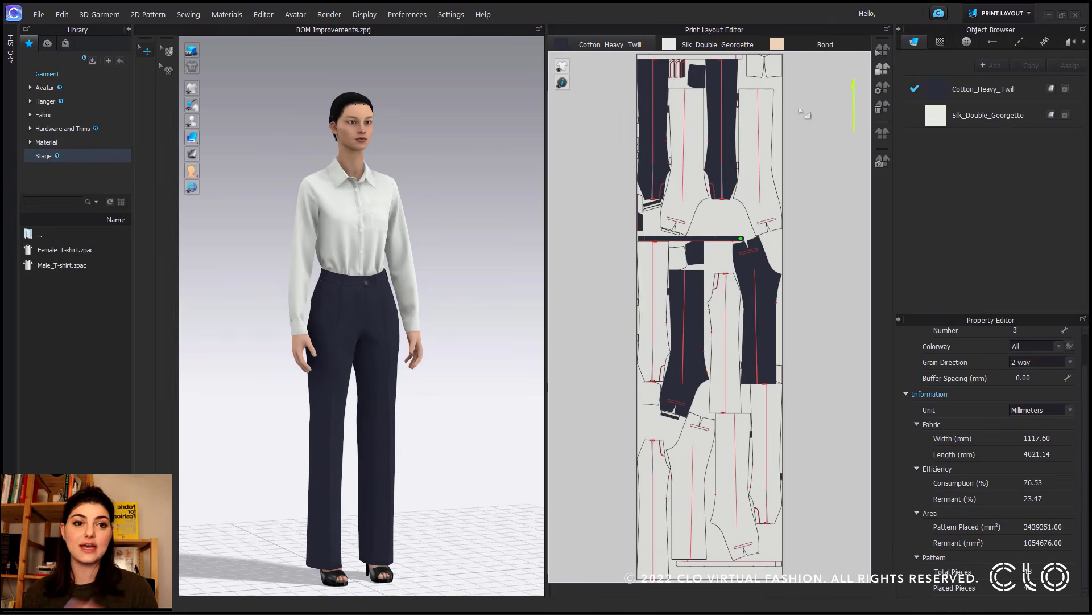
{"action": "scroll", "coordinate": [776, 186], "scroll_direction": "down", "scroll_amount": 2}
{"action": "middle_click_drag", "start_coordinate": [763, 198], "coordinate": [714, 213]}
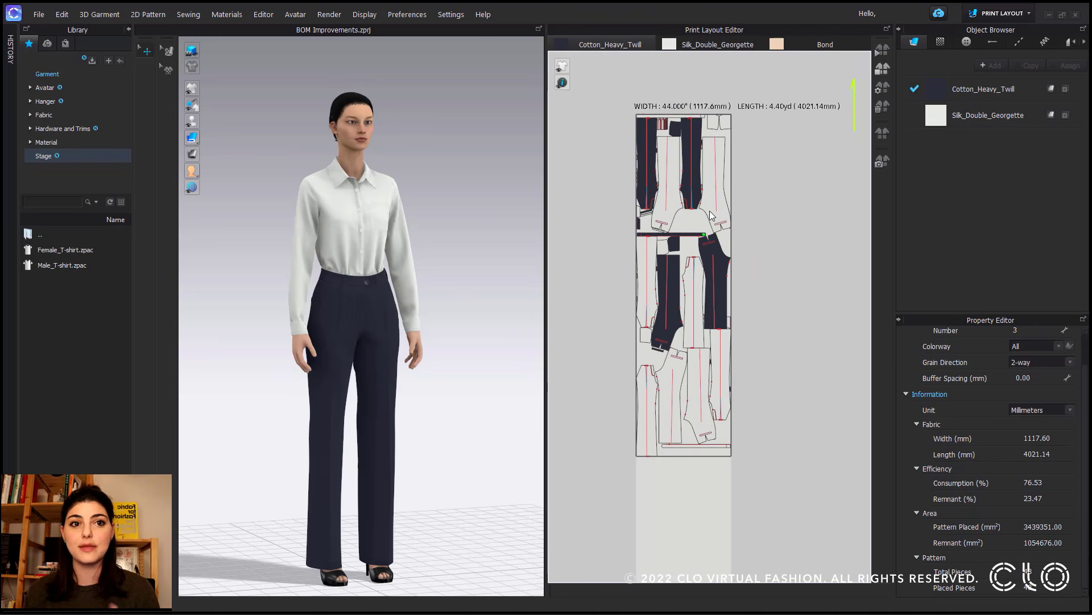
Step: Return to Simulation mode and update the BOM with the nesting result
{"action": "left_click", "coordinate": [1028, 13]}
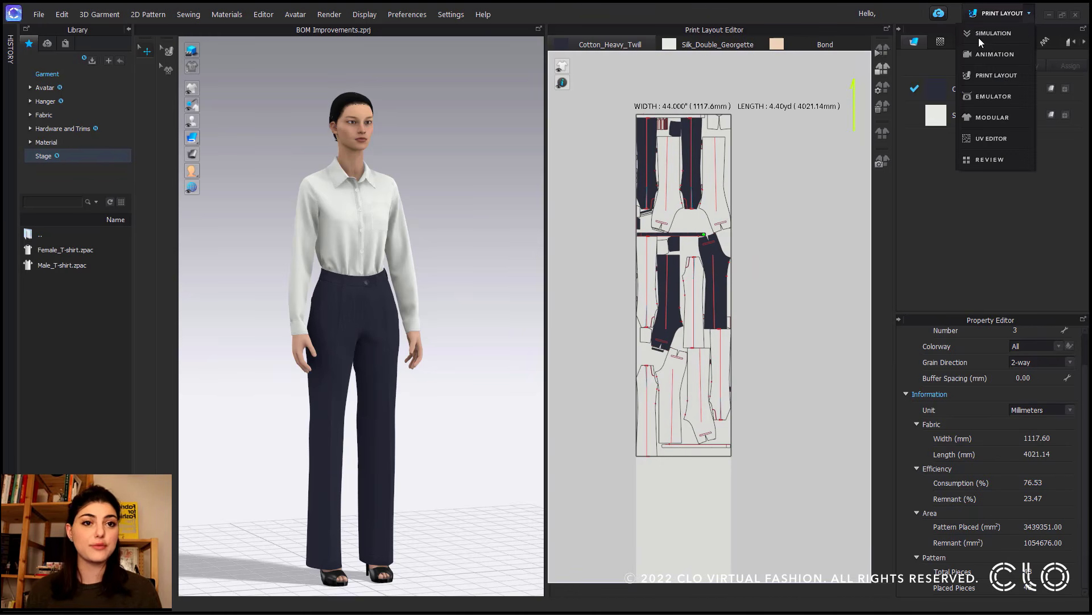
{"action": "left_click", "coordinate": [1002, 35]}
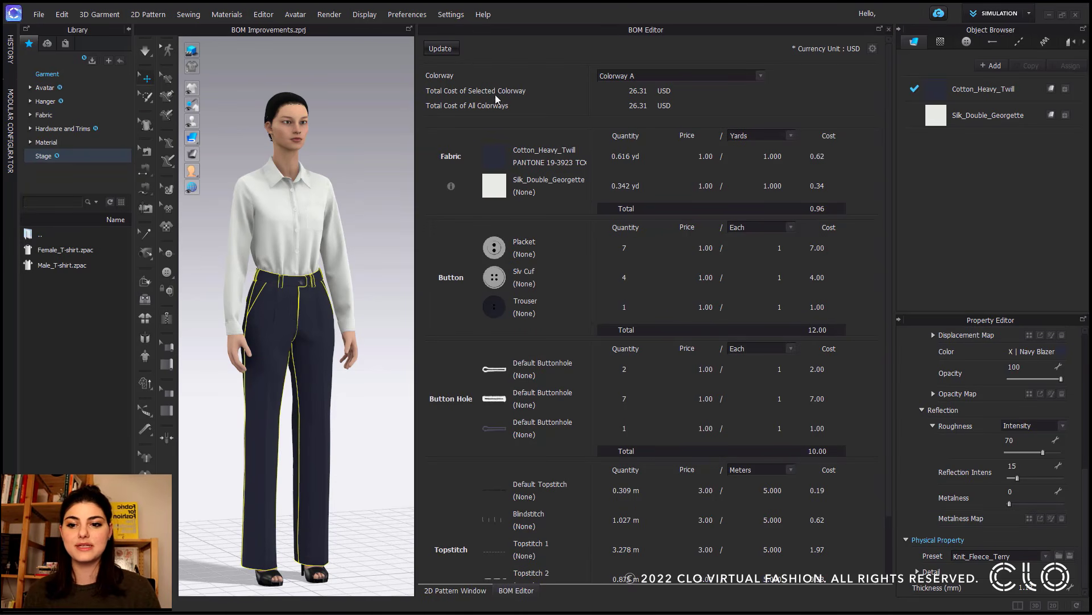
{"action": "left_click", "coordinate": [445, 50]}
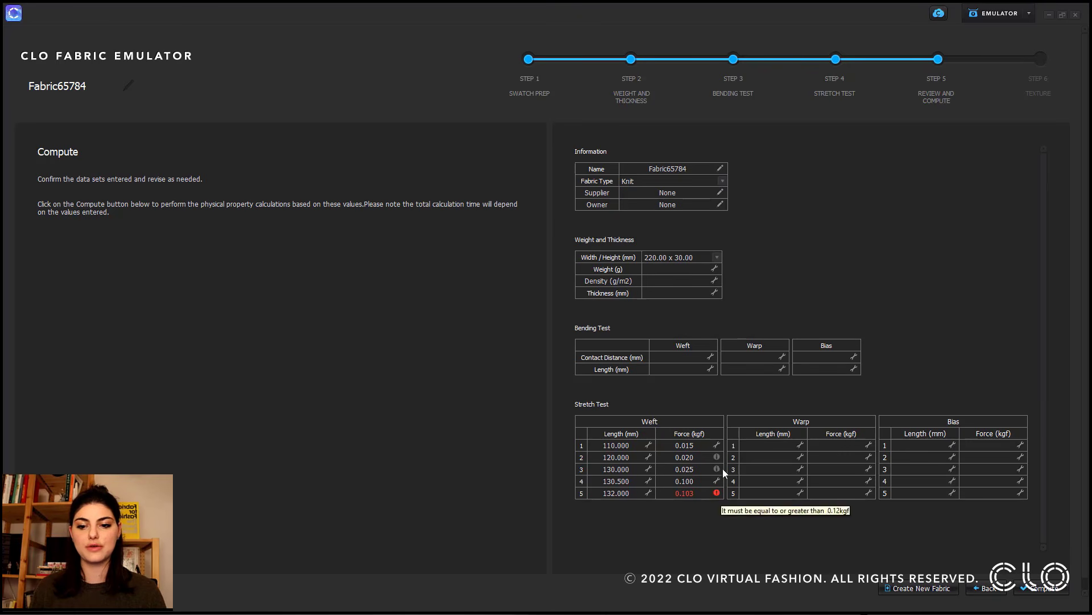
Step: Check the hints on the flagged weft force values in the Stretch Test table
{"action": "mouse_move", "coordinate": [722, 457]}
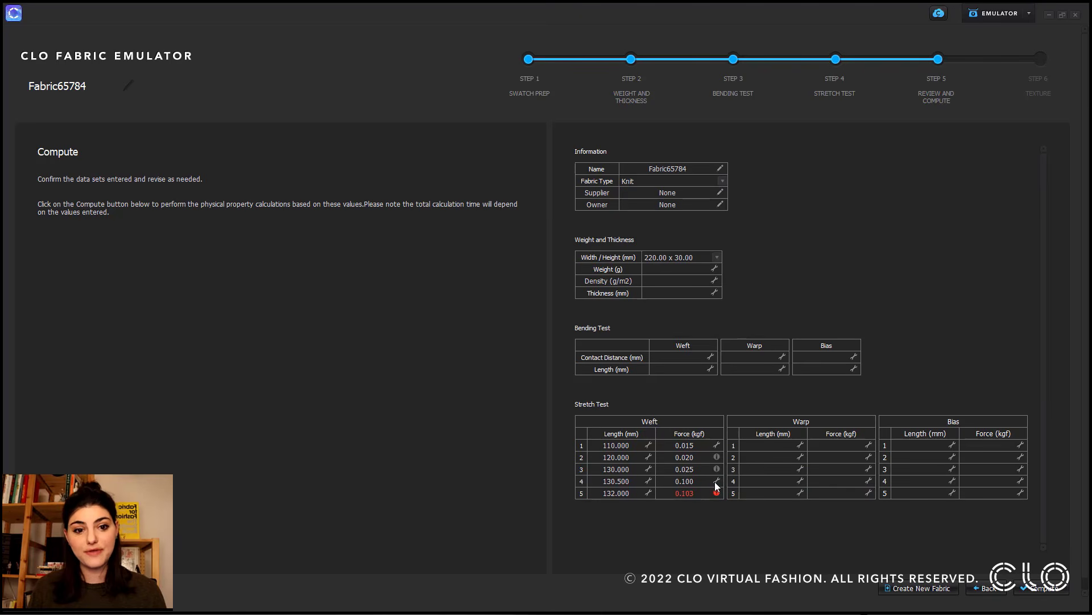
{"action": "mouse_move", "coordinate": [717, 493]}
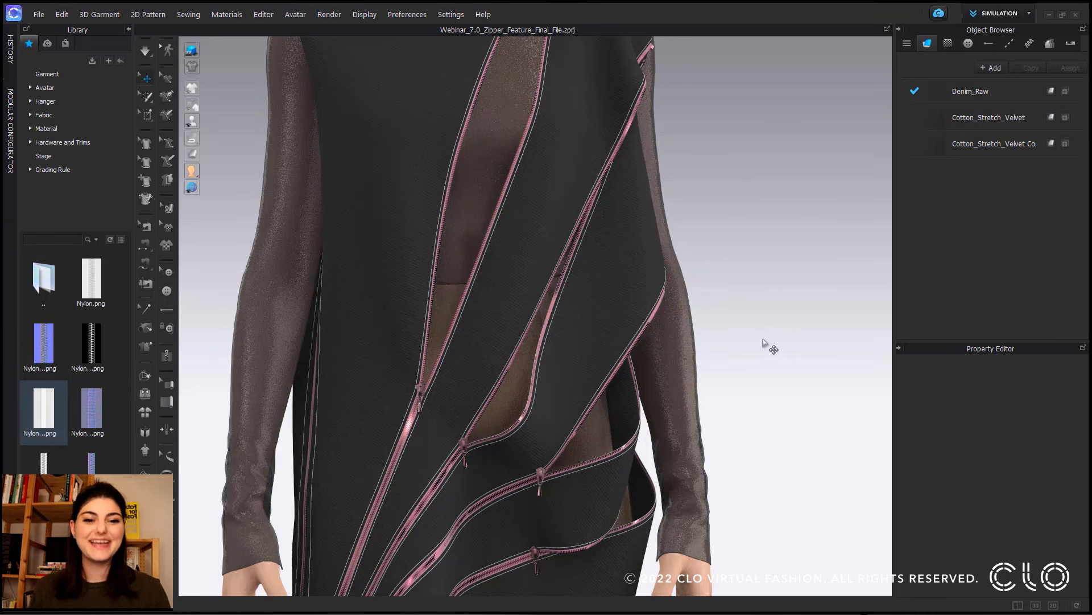
Step: Set the teeth color of the uppermost diagonal zipper to red F50000
{"action": "left_click", "coordinate": [406, 433]}
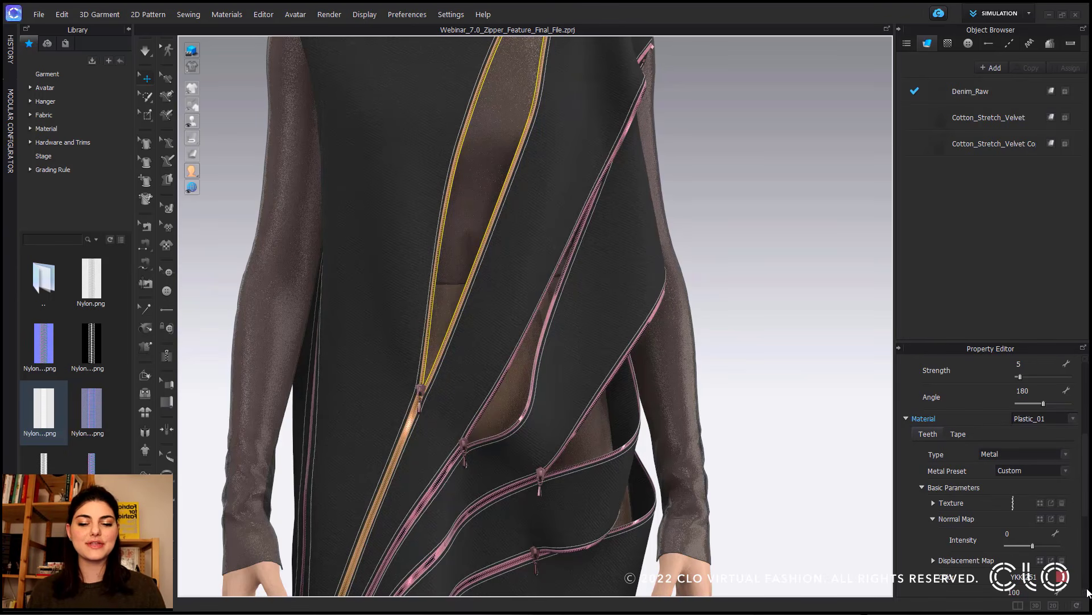
{"action": "left_click", "coordinate": [1060, 578]}
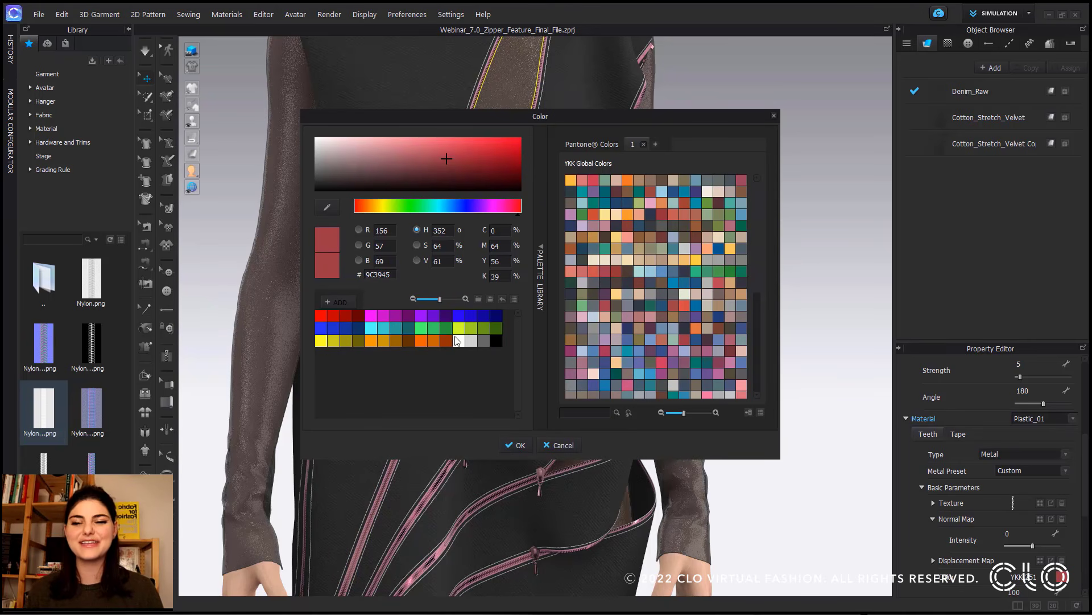
{"action": "left_click", "coordinate": [319, 316]}
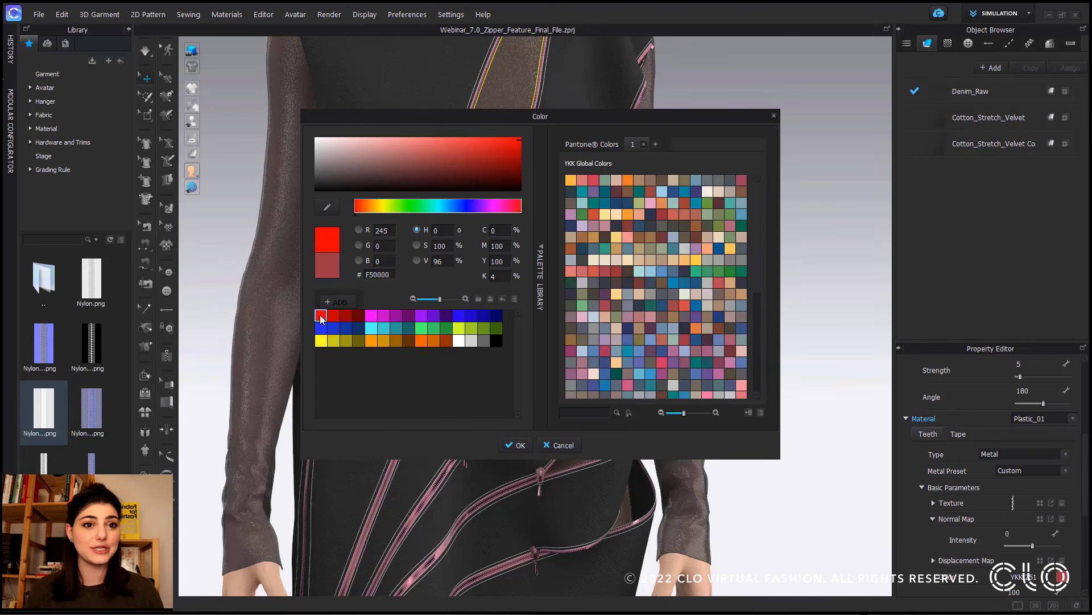
{"action": "left_click", "coordinate": [519, 445]}
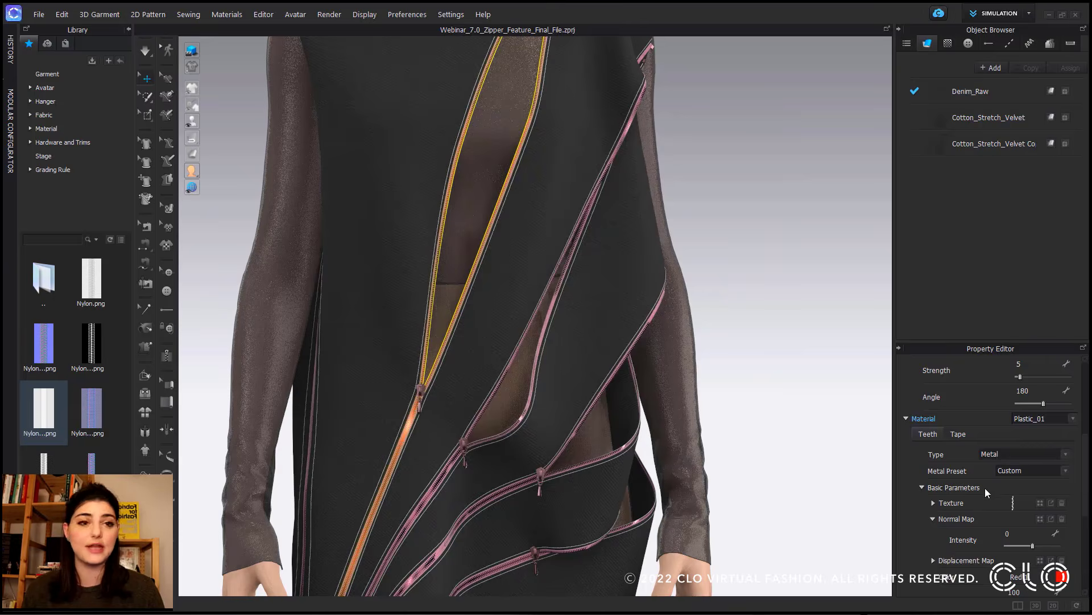
Step: Try yellow FFFF27 on the same zipper's tape, settle on black 000000, and deselect the zipper
{"action": "left_click", "coordinate": [959, 433]}
{"action": "left_click", "coordinate": [1061, 581]}
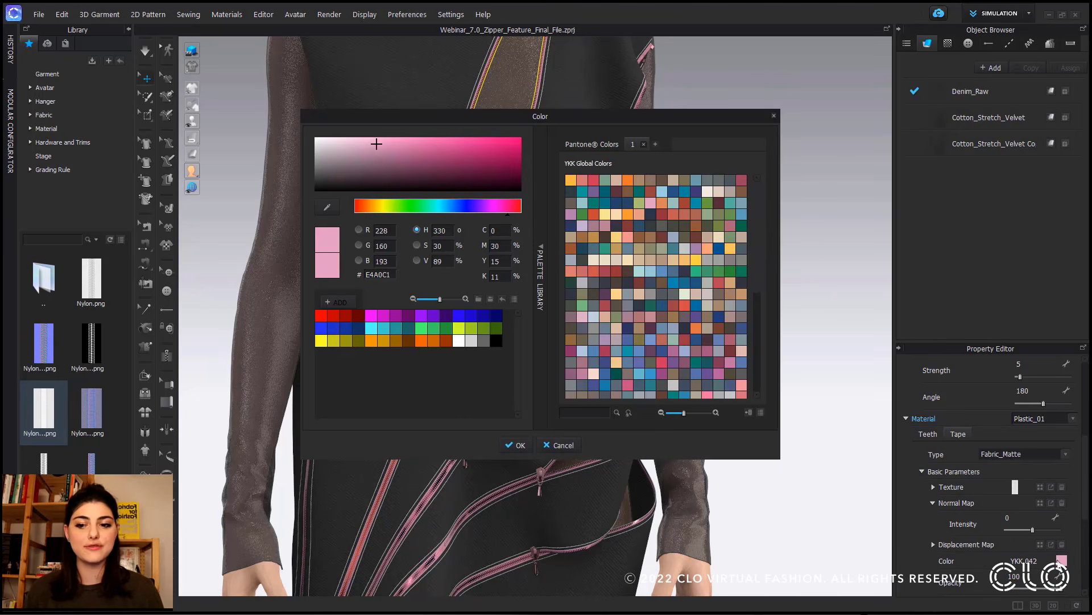
{"action": "left_click", "coordinate": [321, 340]}
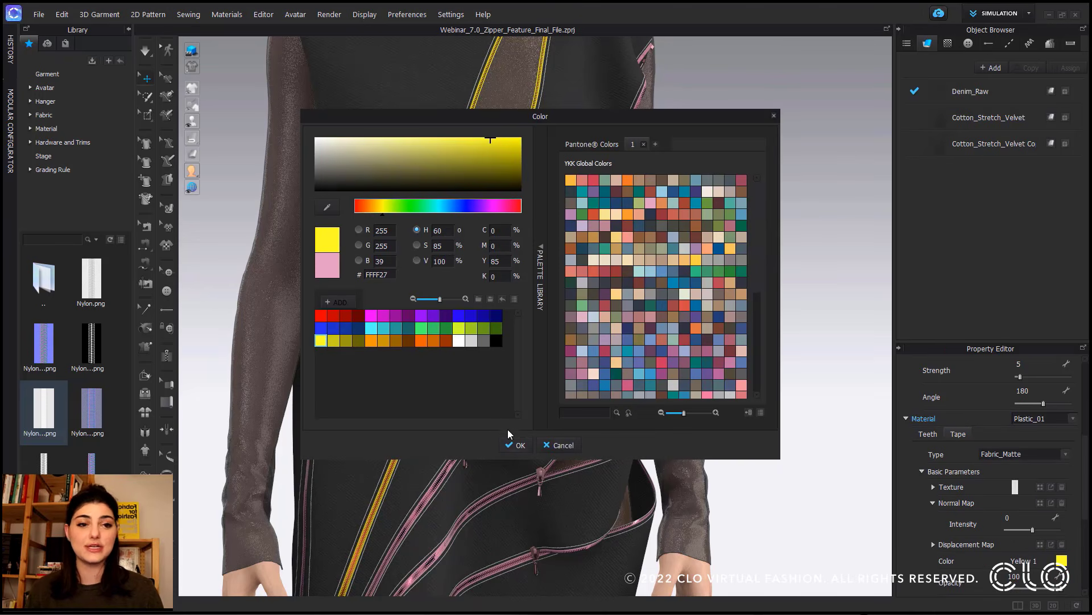
{"action": "left_click", "coordinate": [496, 340]}
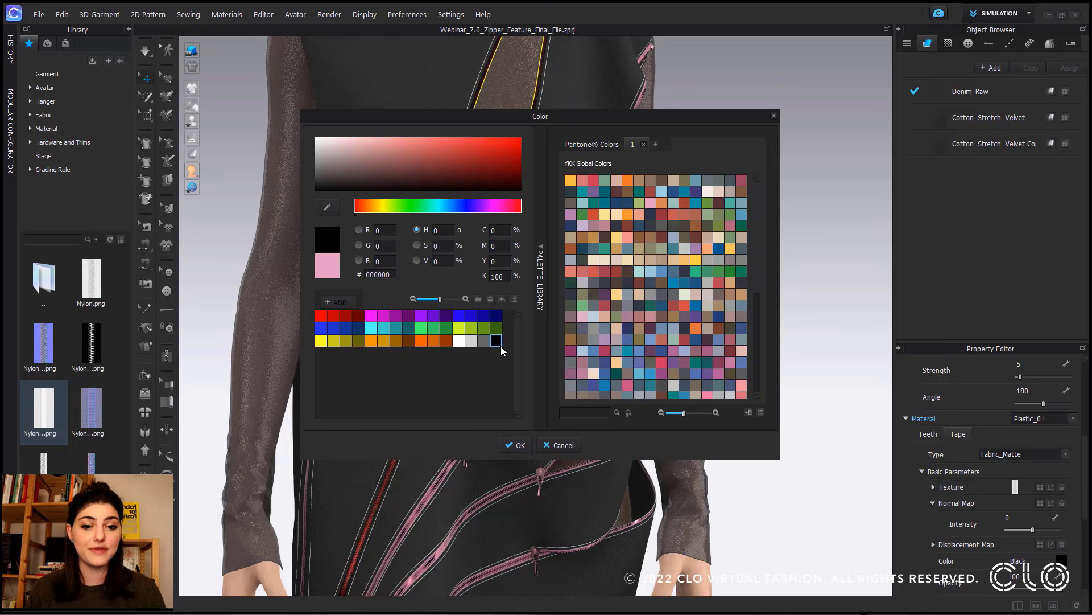
{"action": "left_click", "coordinate": [516, 445]}
{"action": "left_click", "coordinate": [721, 345]}
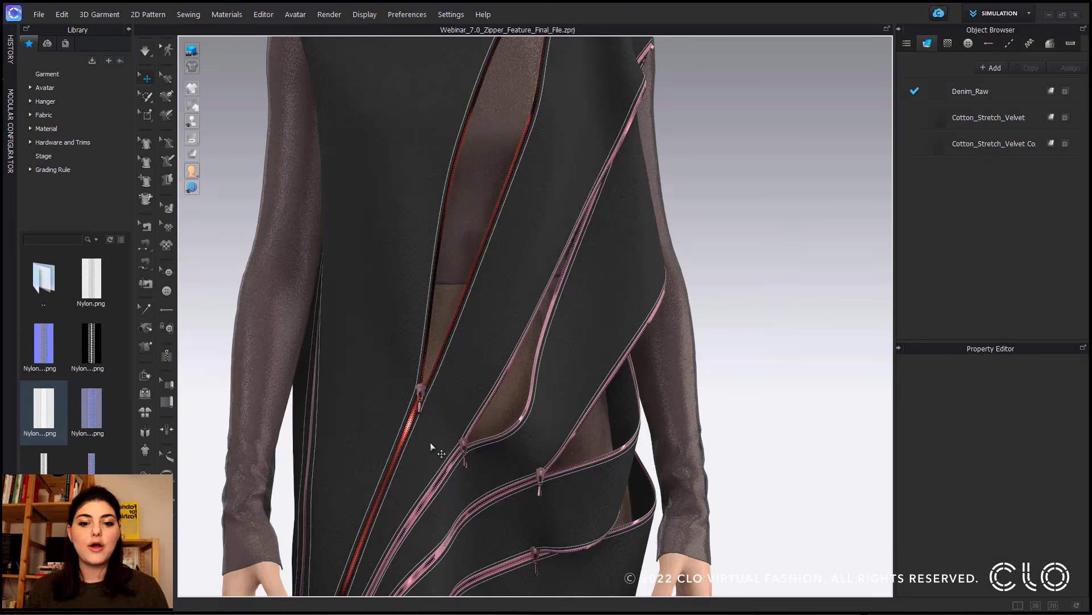
Step: Apply the Nylon_Tape.png texture and its normal map to the second diagonal zipper's tape, and the nylon teeth texture to its teeth
{"action": "left_click", "coordinate": [453, 474]}
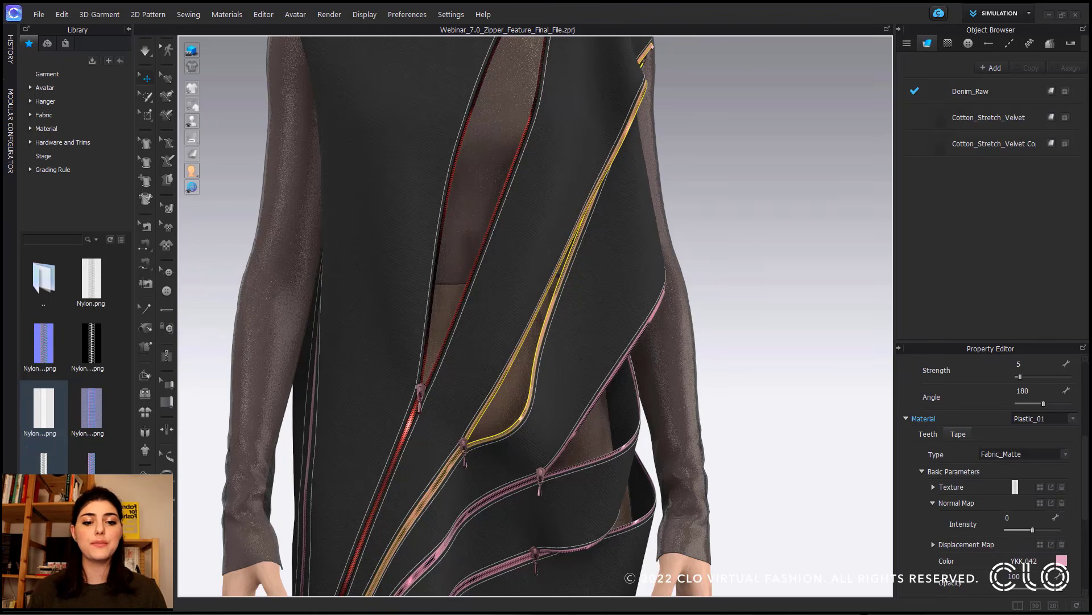
{"action": "double_click", "coordinate": [44, 462]}
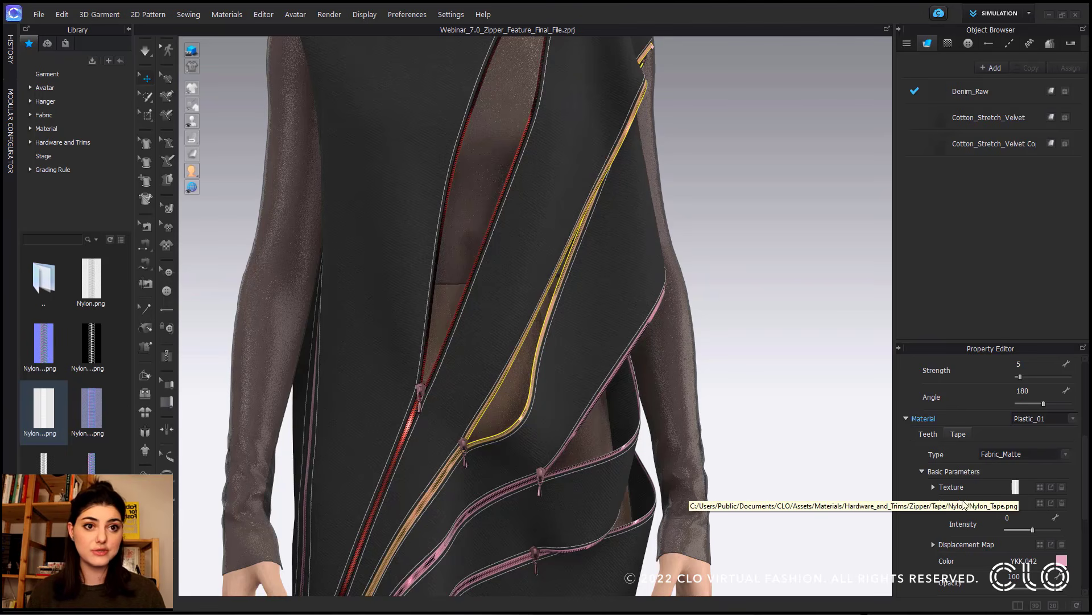
{"action": "left_click_drag", "start_coordinate": [84, 409], "coordinate": [1020, 509]}
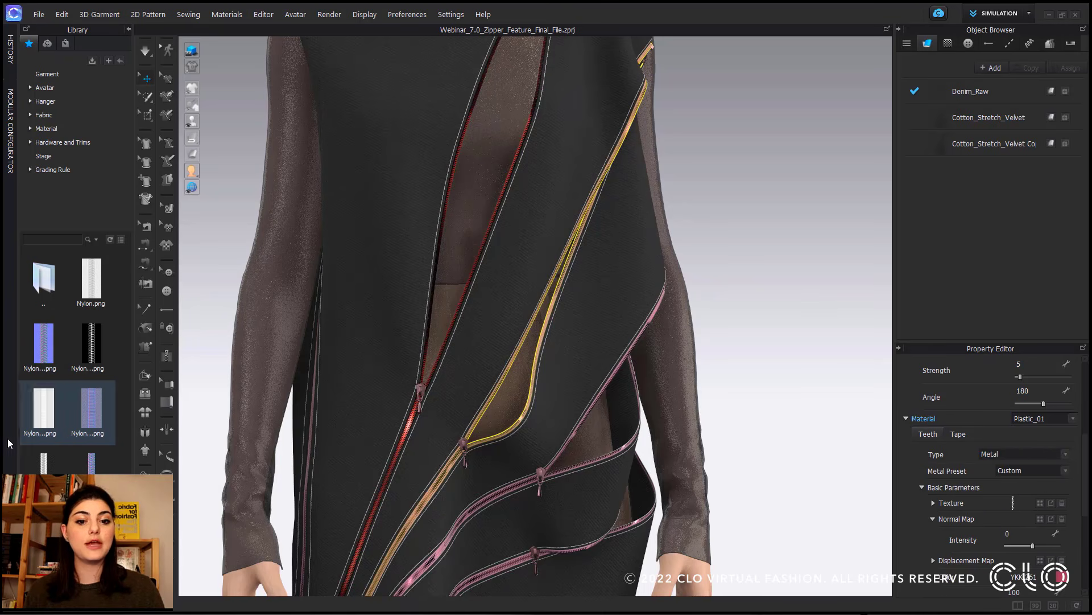
{"action": "left_click_drag", "start_coordinate": [44, 460], "coordinate": [1014, 503]}
{"action": "left_click", "coordinate": [797, 338]}
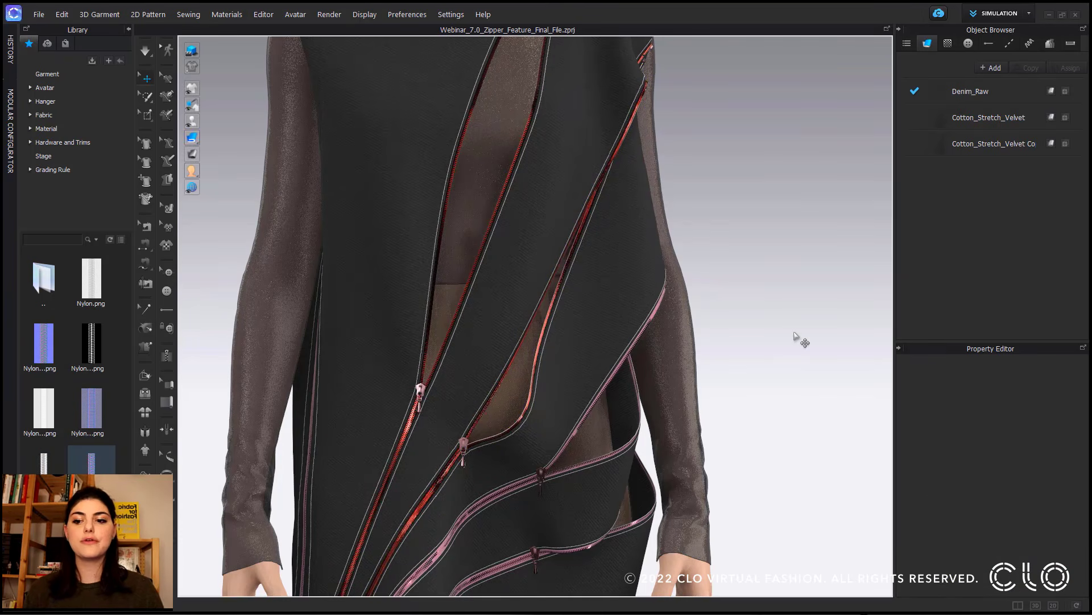
Step: Apply the tape and teeth textures from the library's Plastic_01 zipper folder to the third diagonal zipper
{"action": "left_click", "coordinate": [513, 494]}
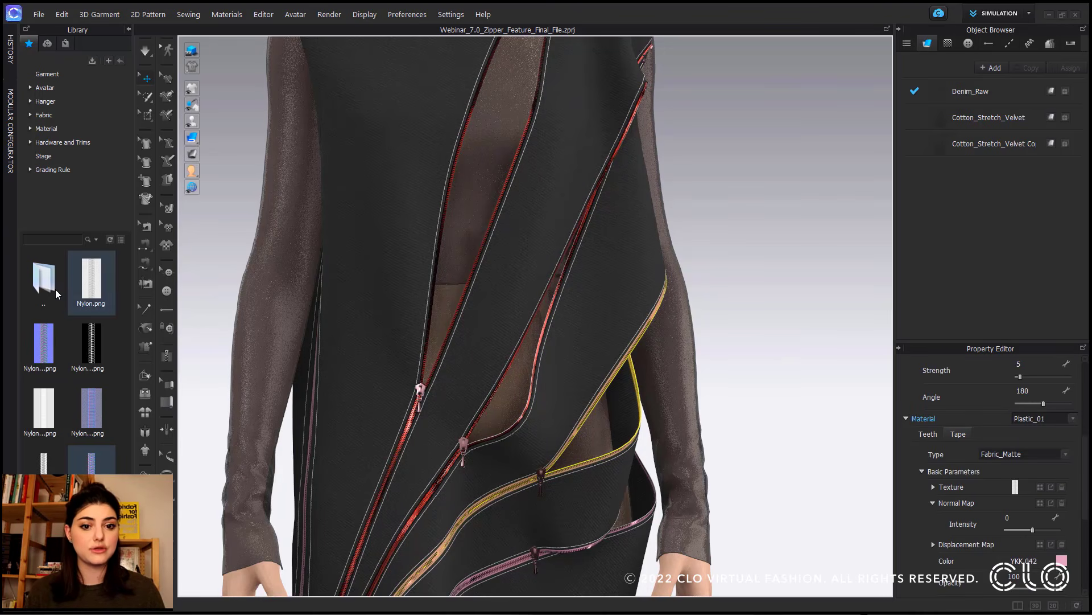
{"action": "double_click", "coordinate": [43, 278]}
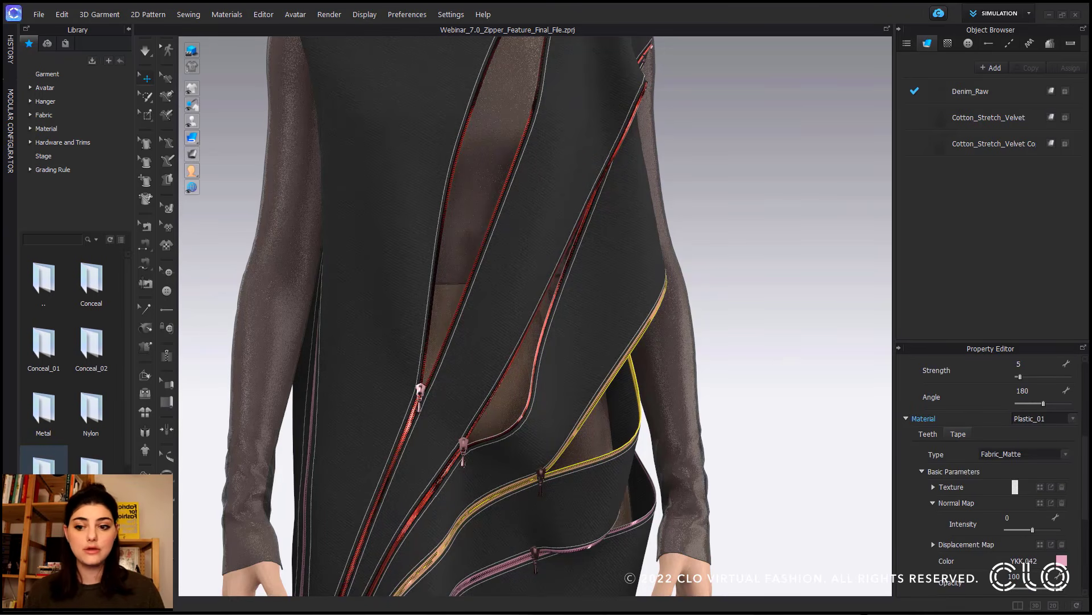
{"action": "scroll", "coordinate": [43, 458], "scroll_direction": "down", "scroll_amount": 3}
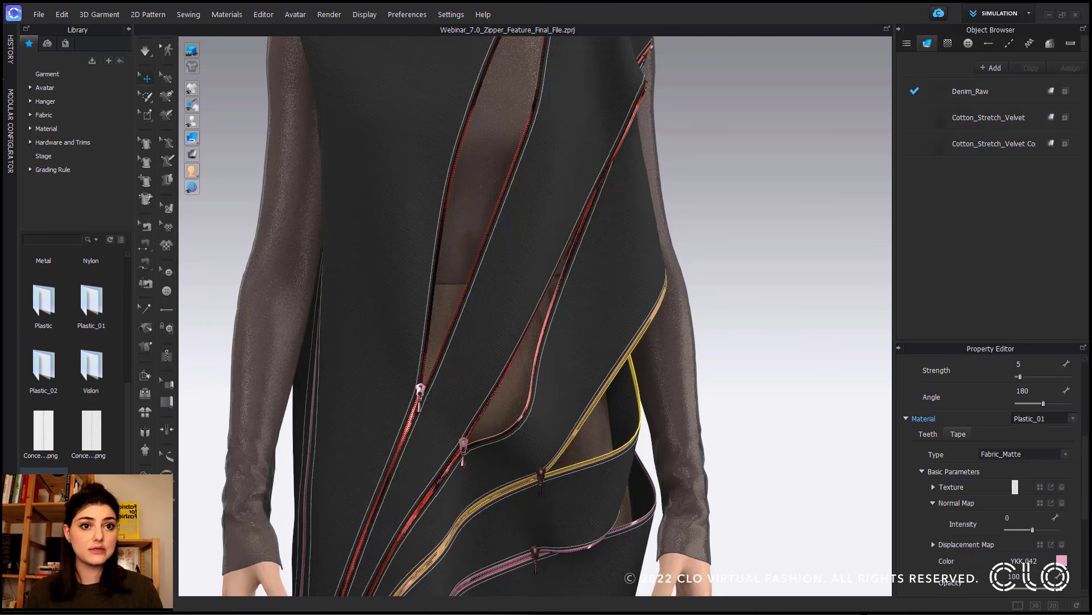
{"action": "scroll", "coordinate": [45, 475], "scroll_direction": "up", "scroll_amount": 3}
{"action": "double_click", "coordinate": [89, 471]}
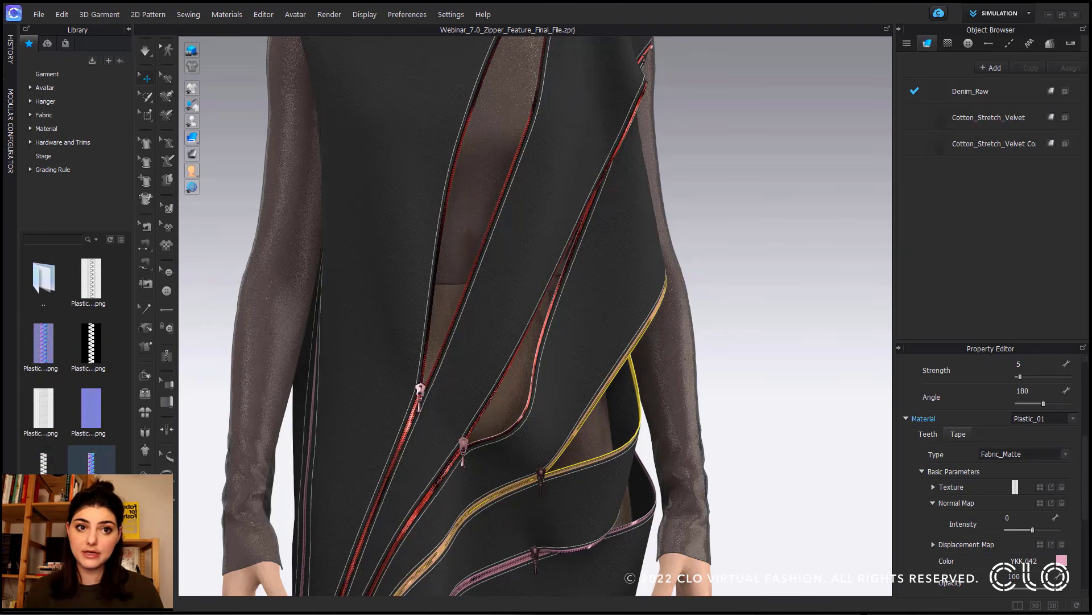
{"action": "left_click_drag", "start_coordinate": [48, 470], "coordinate": [1018, 499]}
{"action": "left_click_drag", "start_coordinate": [43, 408], "coordinate": [1017, 493]}
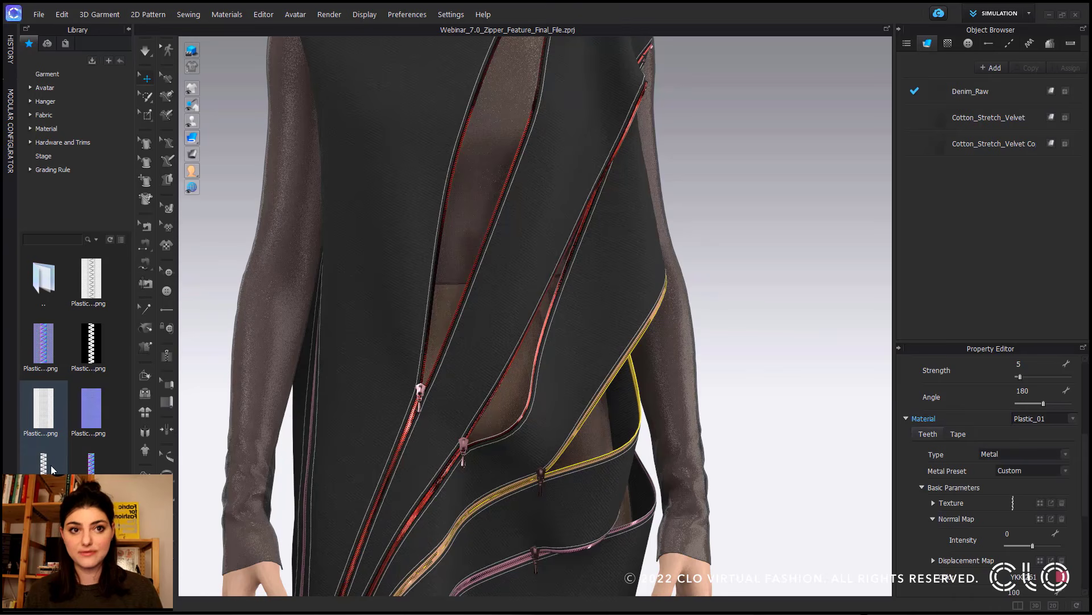
{"action": "left_click_drag", "start_coordinate": [51, 470], "coordinate": [1015, 504]}
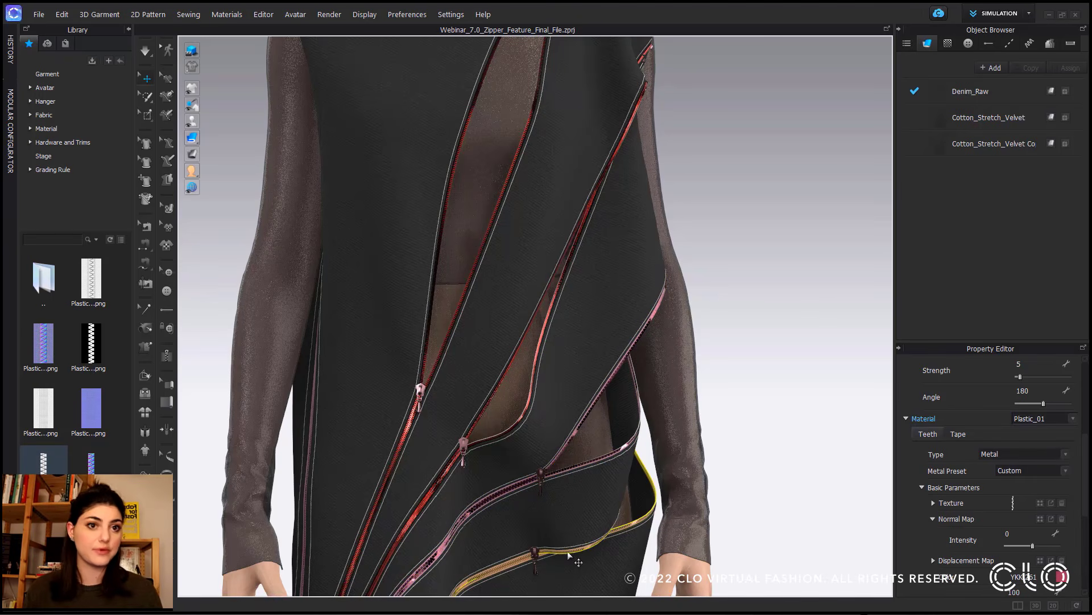
Step: Browse the library's zipper texture folders and apply a plastic teeth texture and matching tape texture to the lowest zipper
{"action": "middle_click_drag", "start_coordinate": [770, 471], "coordinate": [769, 373]}
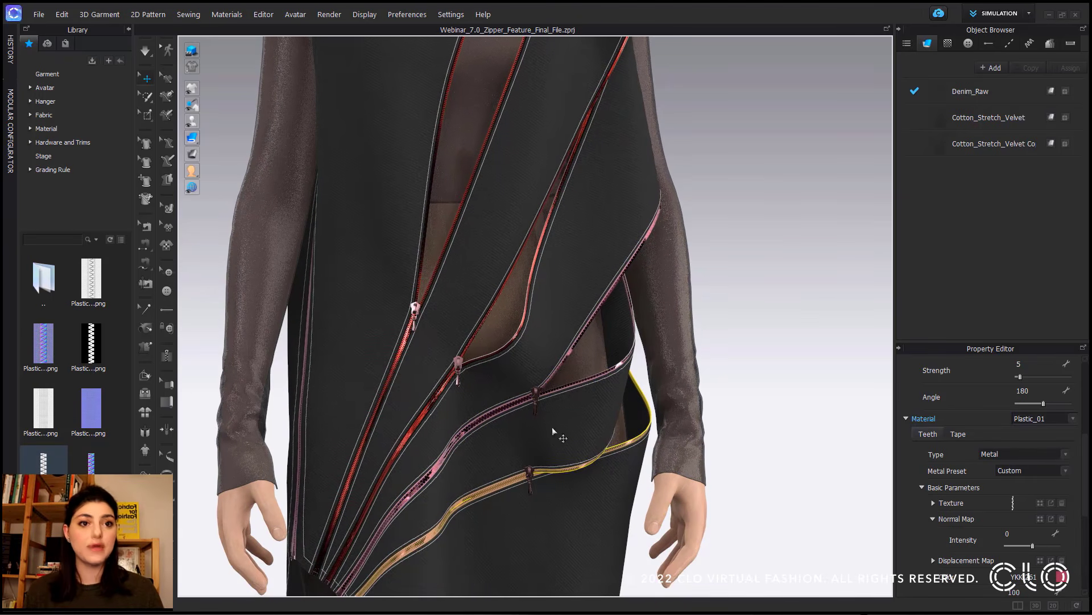
{"action": "double_click", "coordinate": [37, 307]}
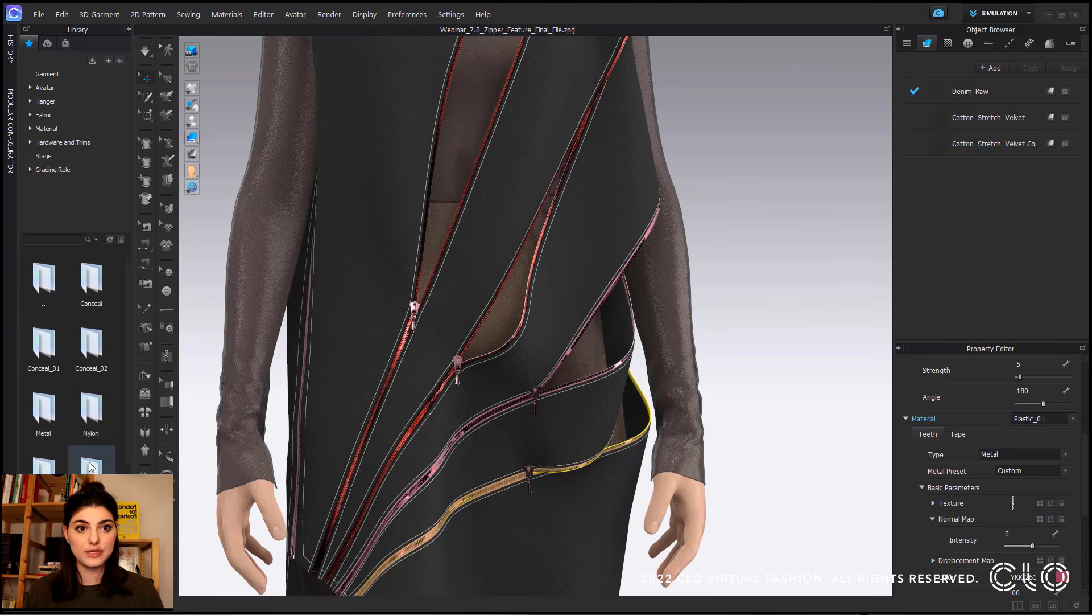
{"action": "scroll", "coordinate": [89, 455], "scroll_direction": "down", "scroll_amount": 3}
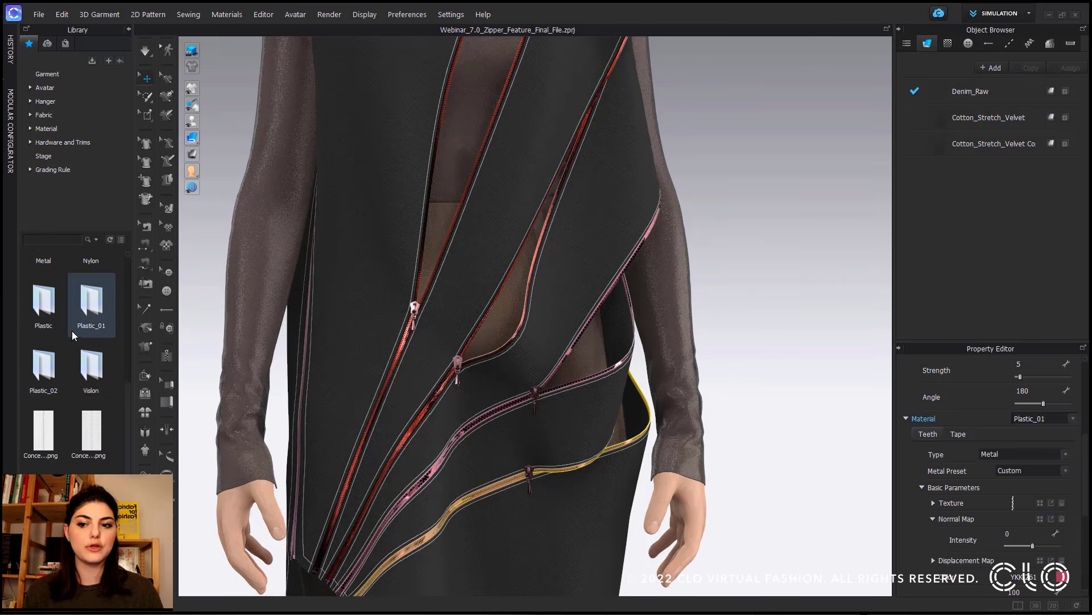
{"action": "double_click", "coordinate": [56, 264]}
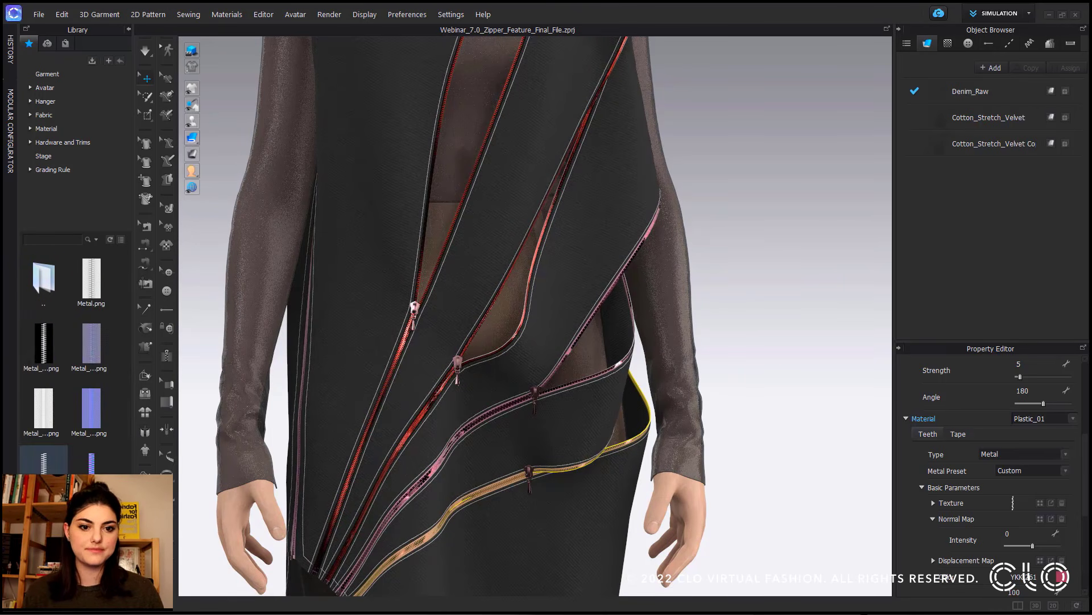
{"action": "double_click", "coordinate": [47, 310]}
{"action": "double_click", "coordinate": [44, 463]}
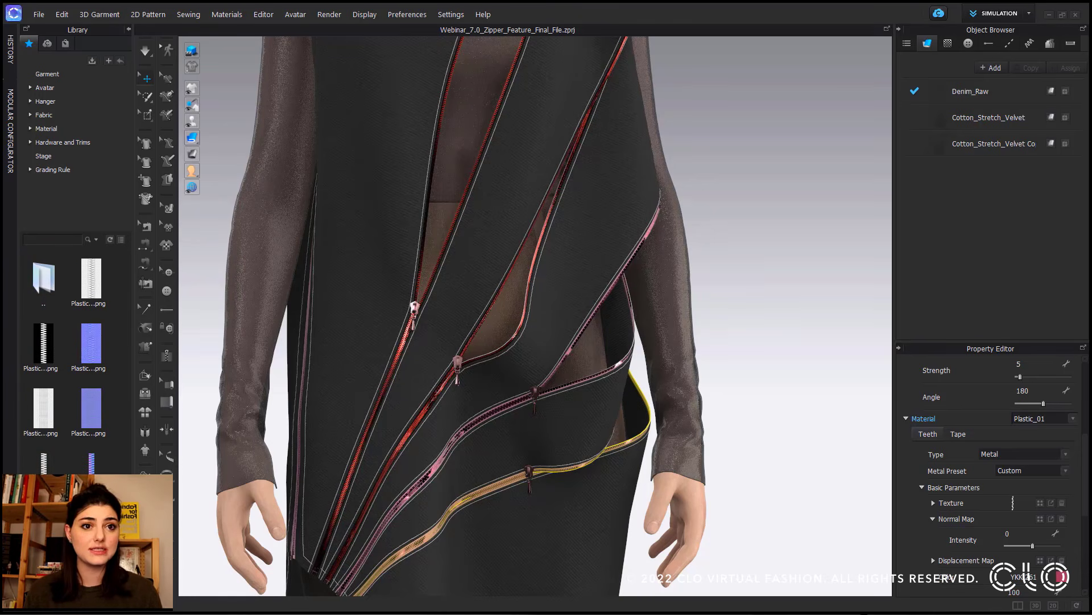
{"action": "double_click", "coordinate": [44, 460]}
{"action": "left_click_drag", "start_coordinate": [44, 462], "coordinate": [1004, 489]}
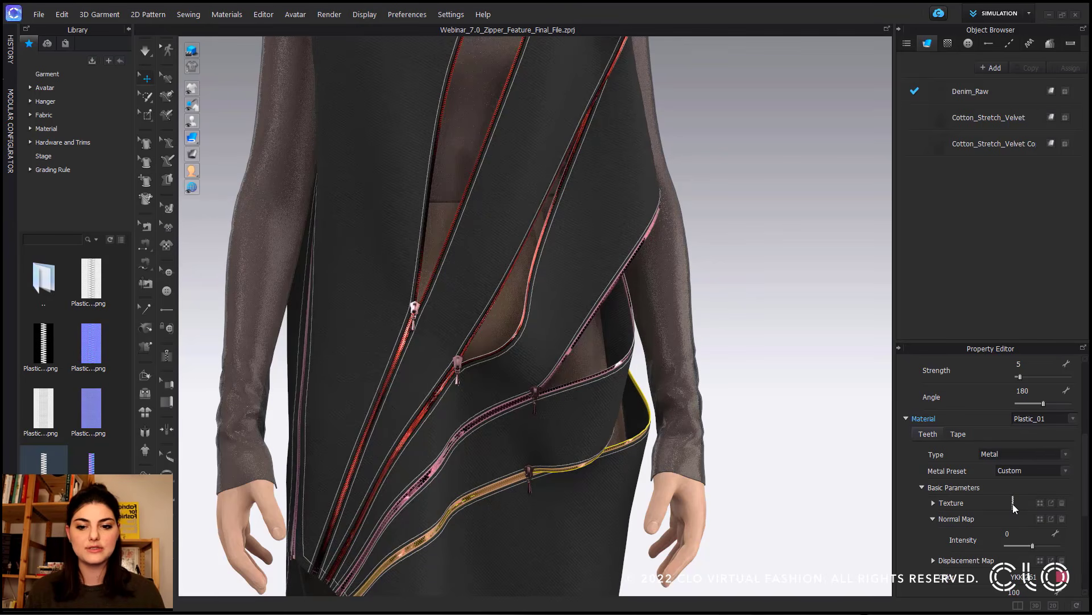
{"action": "left_click_drag", "start_coordinate": [44, 411], "coordinate": [1016, 490]}
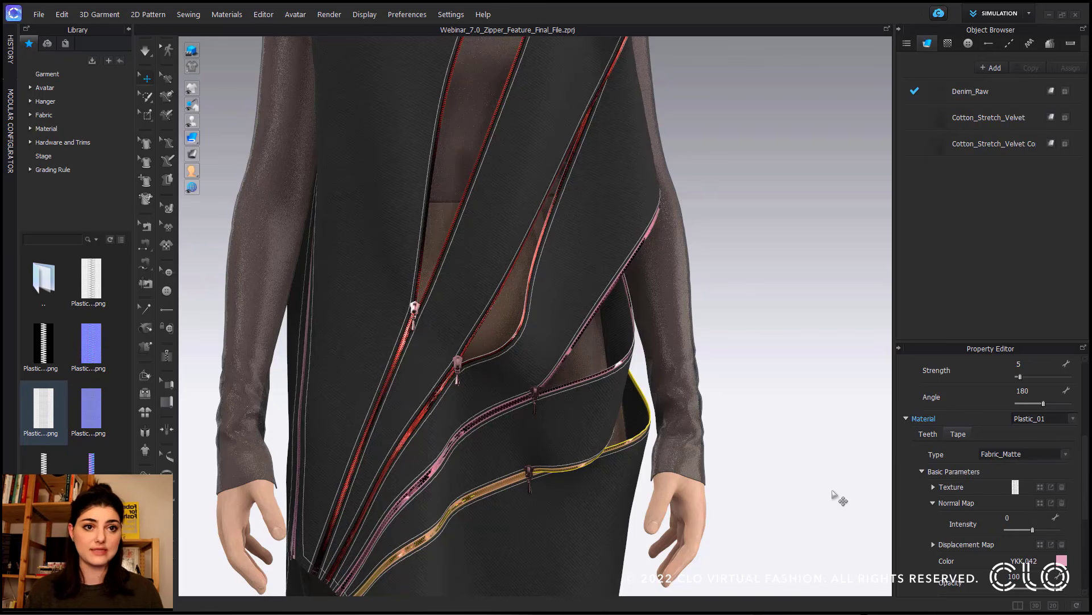
Step: Set the lowest zipper's tape material type to Fabric_Shiny and its teeth material type to Plastic
{"action": "left_click", "coordinate": [1069, 453]}
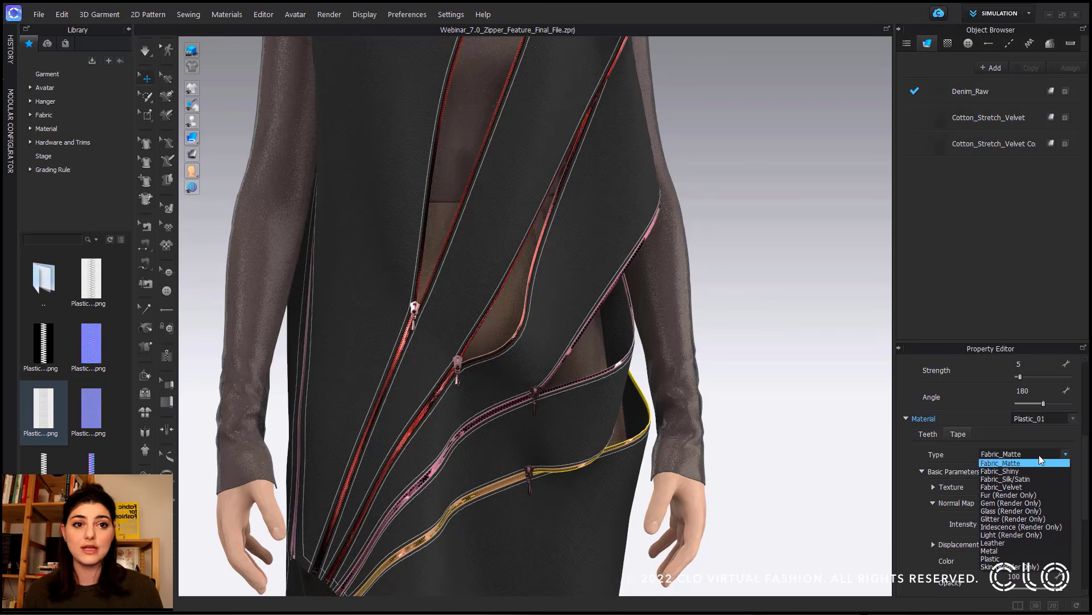
{"action": "left_click", "coordinate": [1038, 475]}
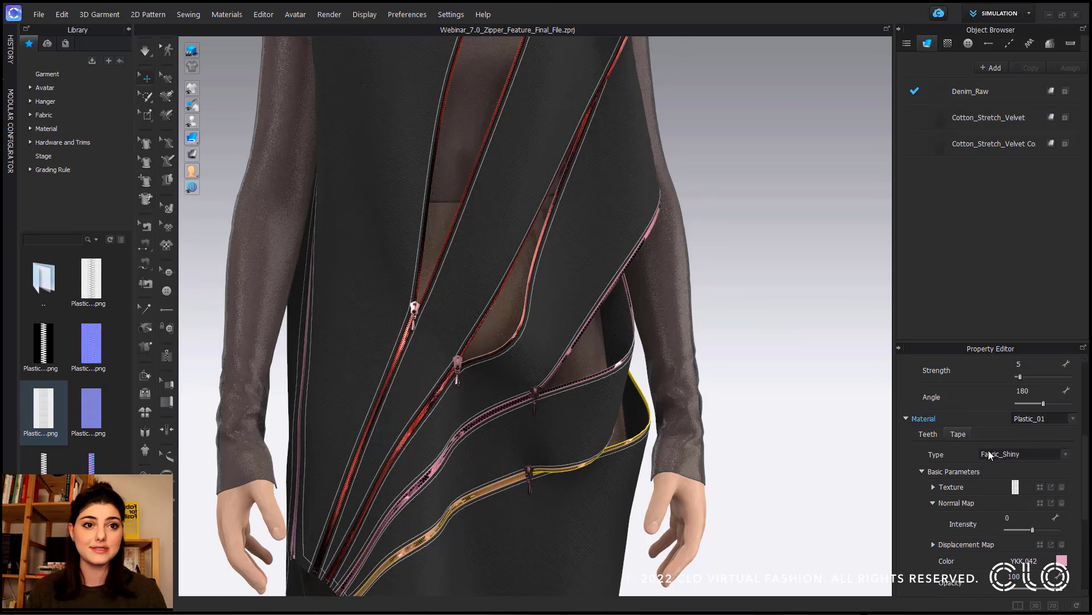
{"action": "left_click", "coordinate": [928, 437]}
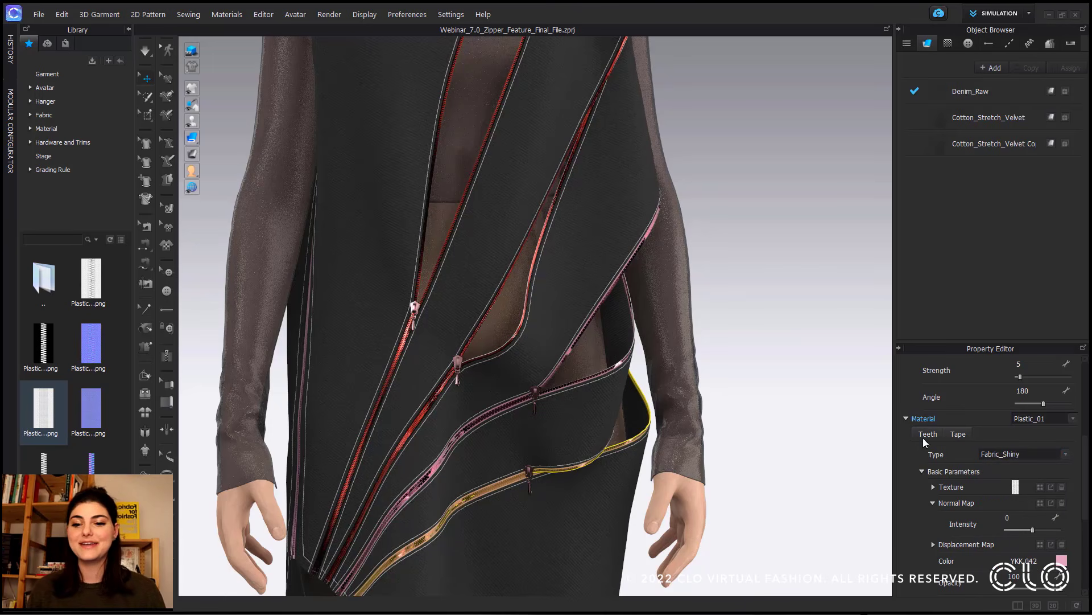
{"action": "left_click", "coordinate": [1023, 454]}
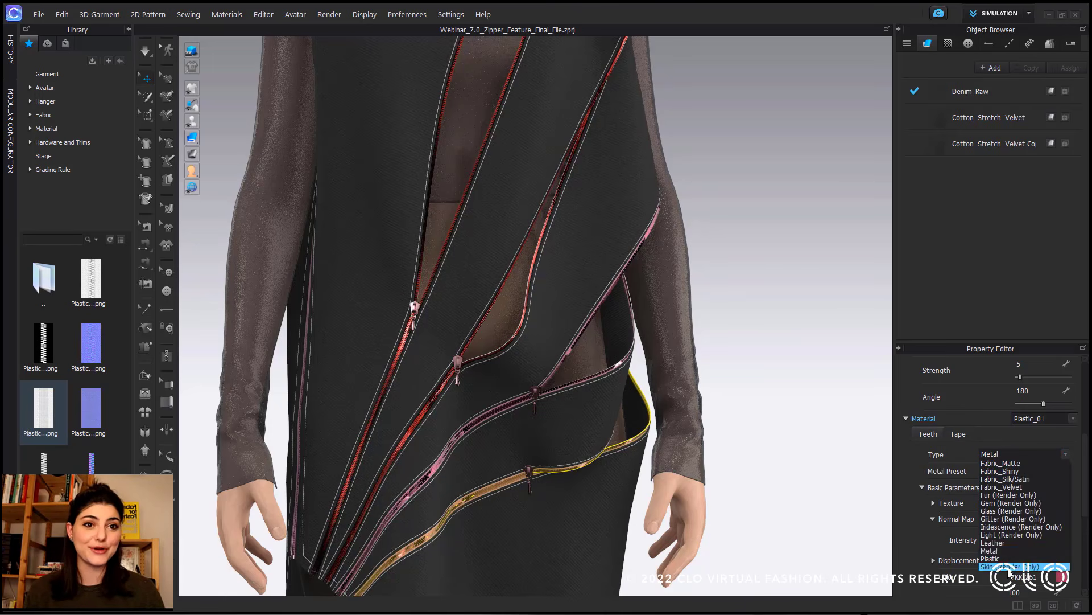
{"action": "left_click", "coordinate": [1004, 559]}
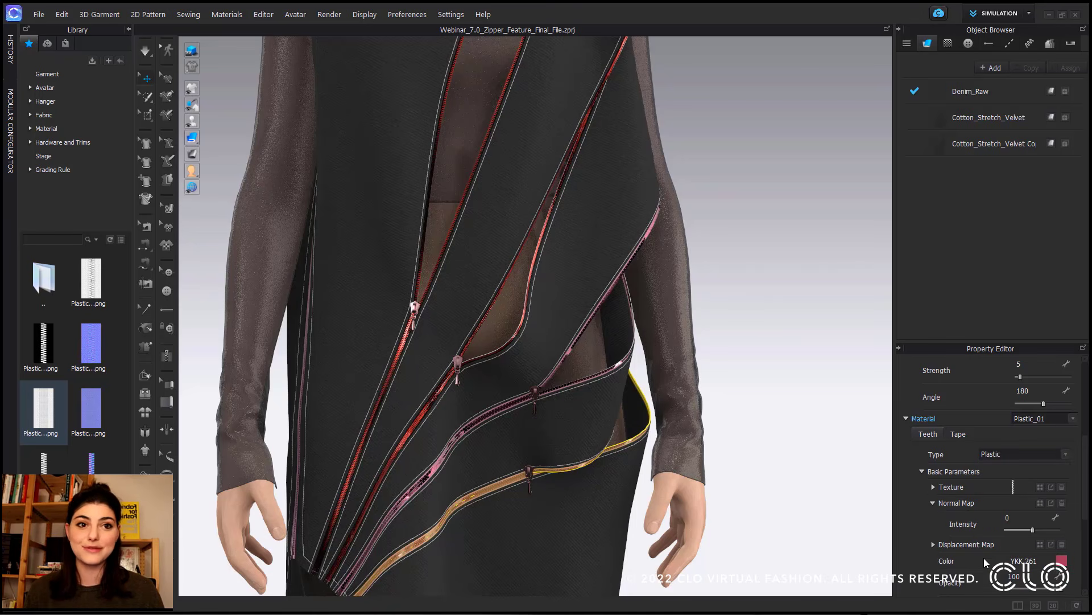
Step: Switch the lowest zipper's tape to another fabric material type
{"action": "left_click", "coordinate": [962, 437]}
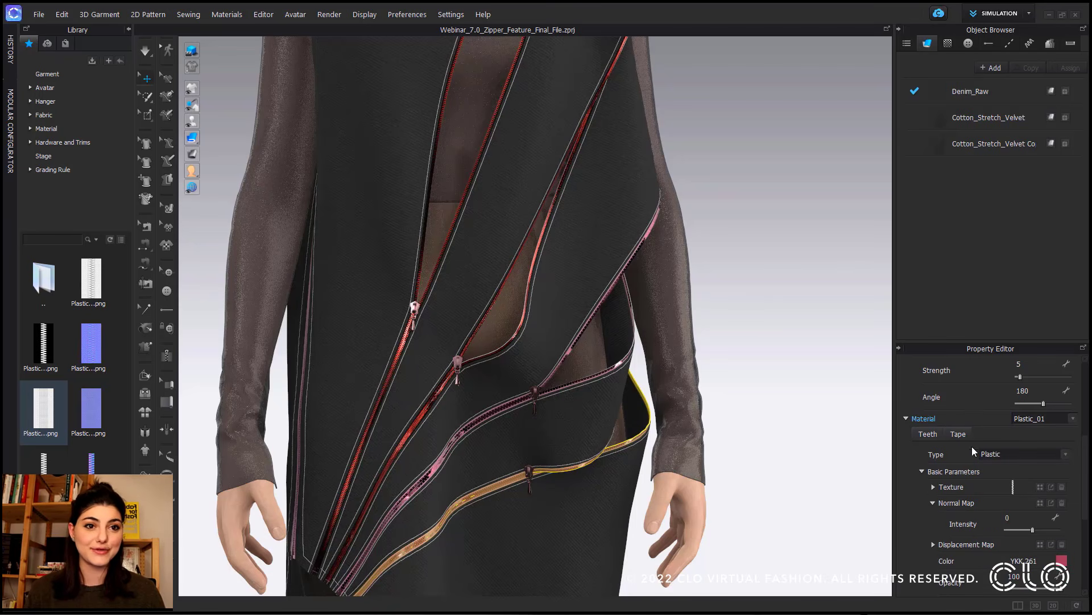
{"action": "left_click", "coordinate": [1032, 455]}
{"action": "left_click", "coordinate": [1027, 482]}
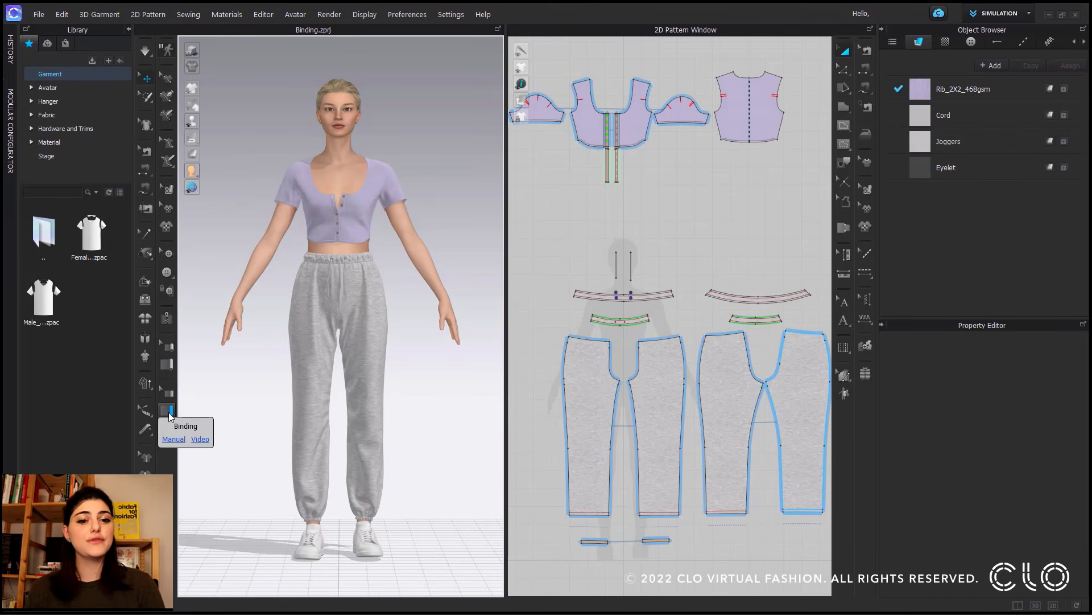
Step: Create a binding around the top's neckline, from one side of the button placket across the back neck to the other side
{"action": "left_click", "coordinate": [168, 411]}
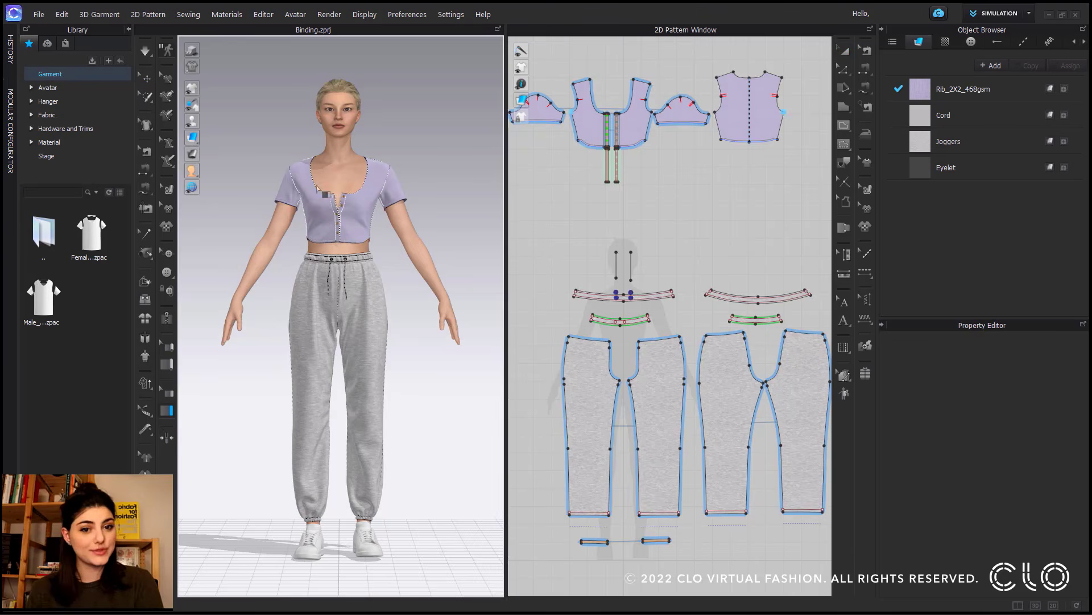
{"action": "scroll", "coordinate": [344, 222], "scroll_direction": "up", "scroll_amount": 6}
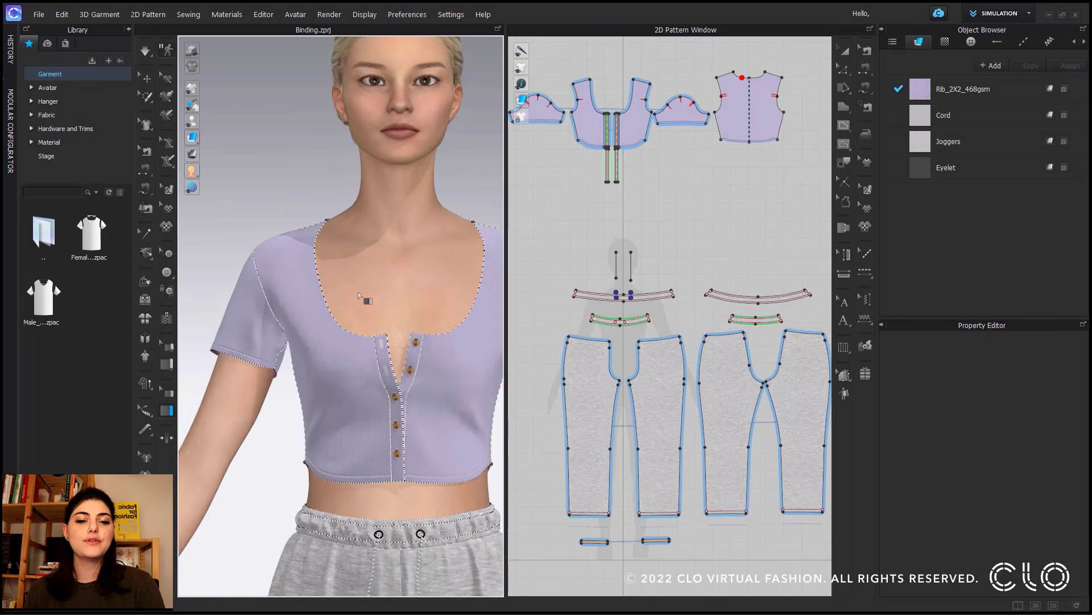
{"action": "scroll", "coordinate": [333, 300], "scroll_direction": "up", "scroll_amount": 2}
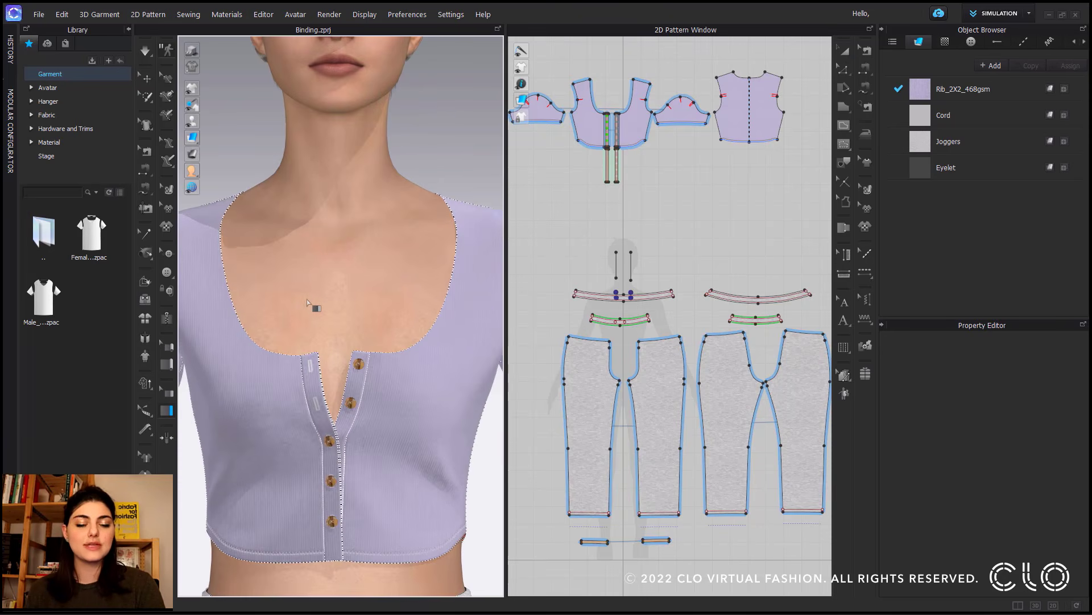
{"action": "left_click", "coordinate": [299, 356]}
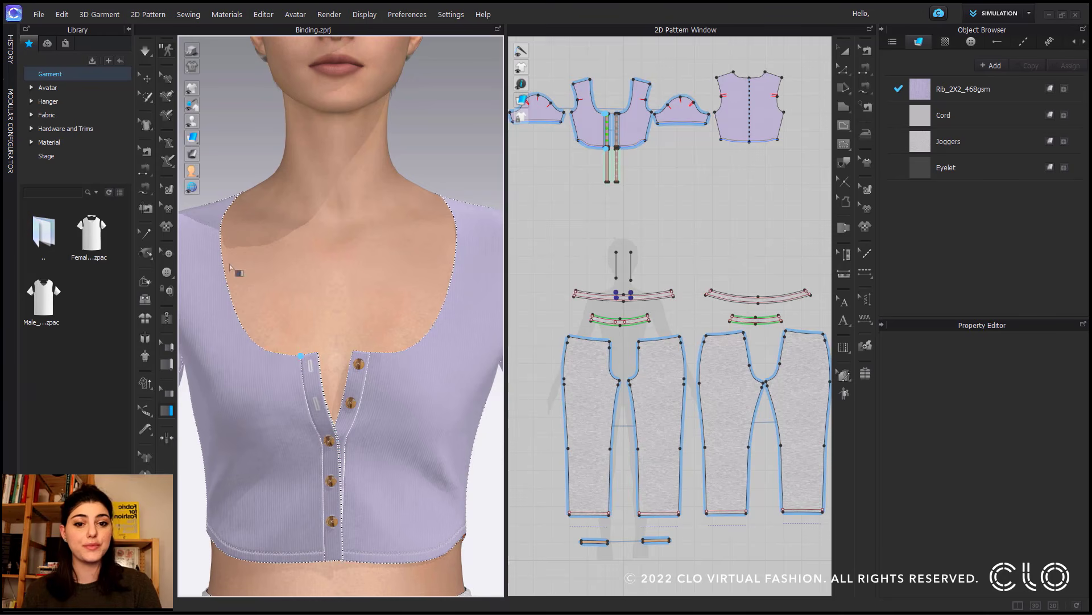
{"action": "right_click_drag", "start_coordinate": [246, 205], "coordinate": [366, 205]}
{"action": "left_click", "coordinate": [273, 200]}
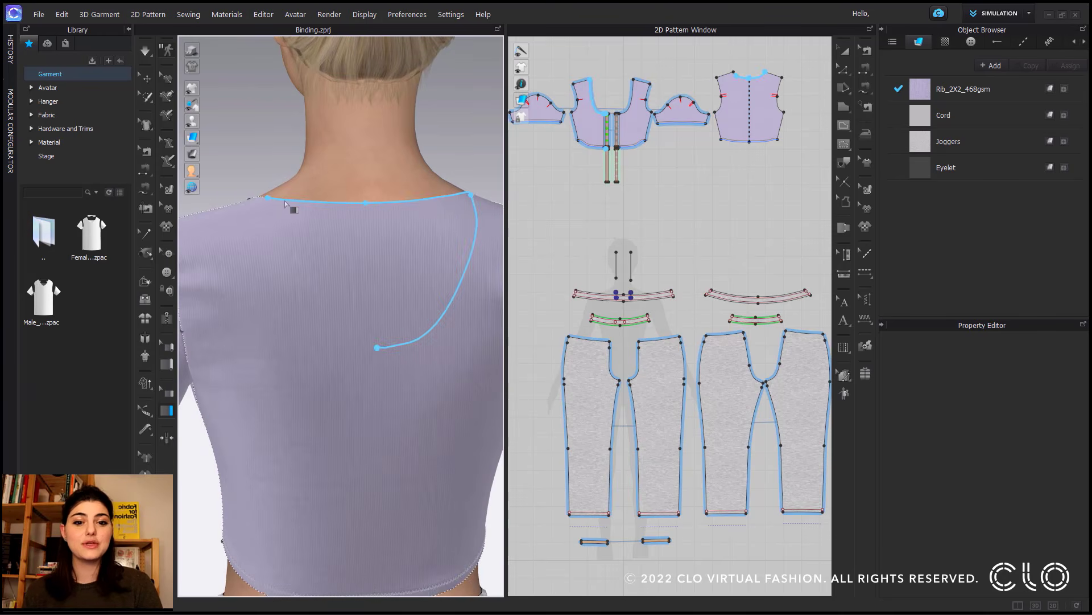
{"action": "key", "text": "0"}
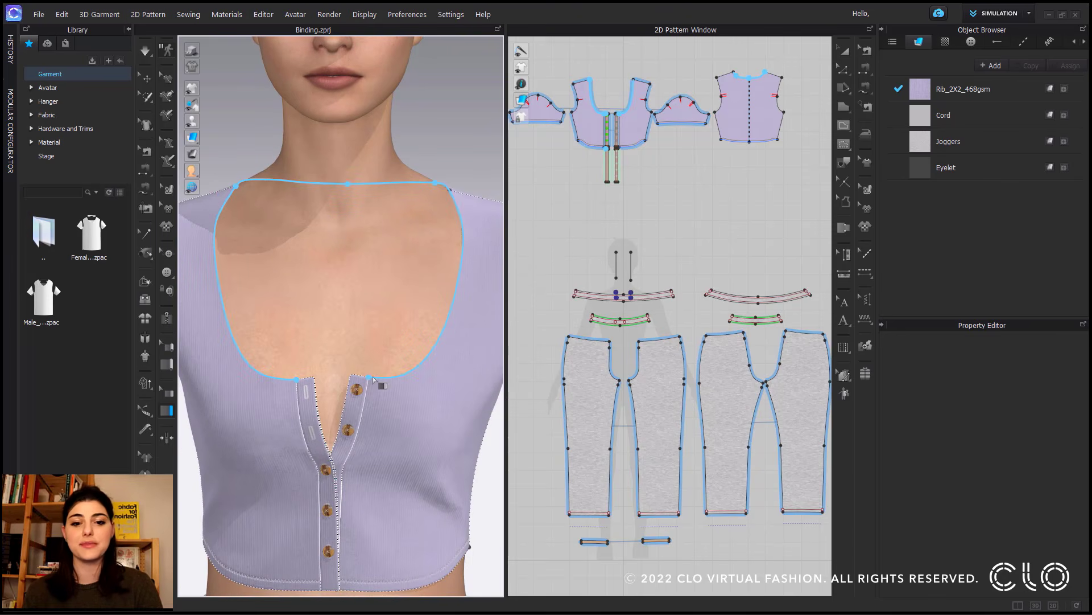
{"action": "key", "text": "Return"}
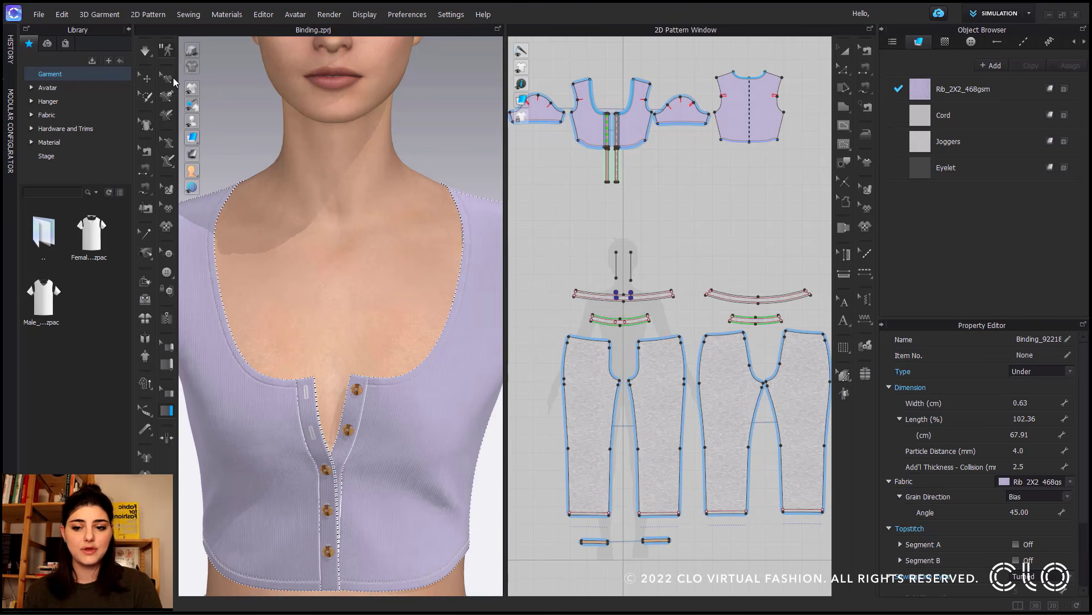
Step: Simulate the garment briefly with the new neckline binding and hide the avatar
{"action": "left_click", "coordinate": [146, 52]}
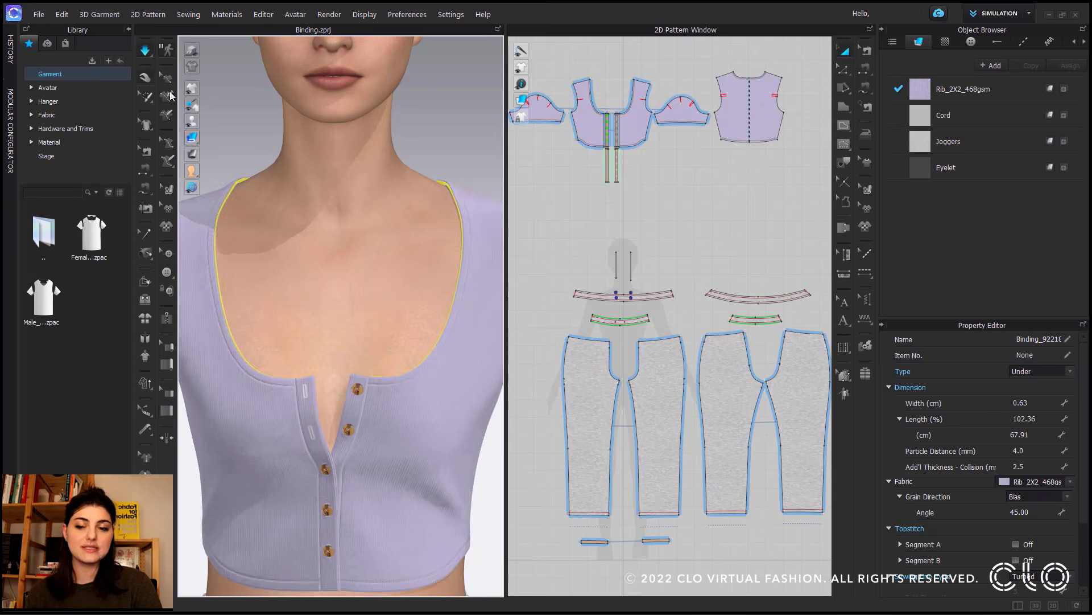
{"action": "key", "text": "space"}
{"action": "key", "text": "shift+a"}
Step: Set the neckline binding's type to Both
{"action": "left_click", "coordinate": [288, 185]}
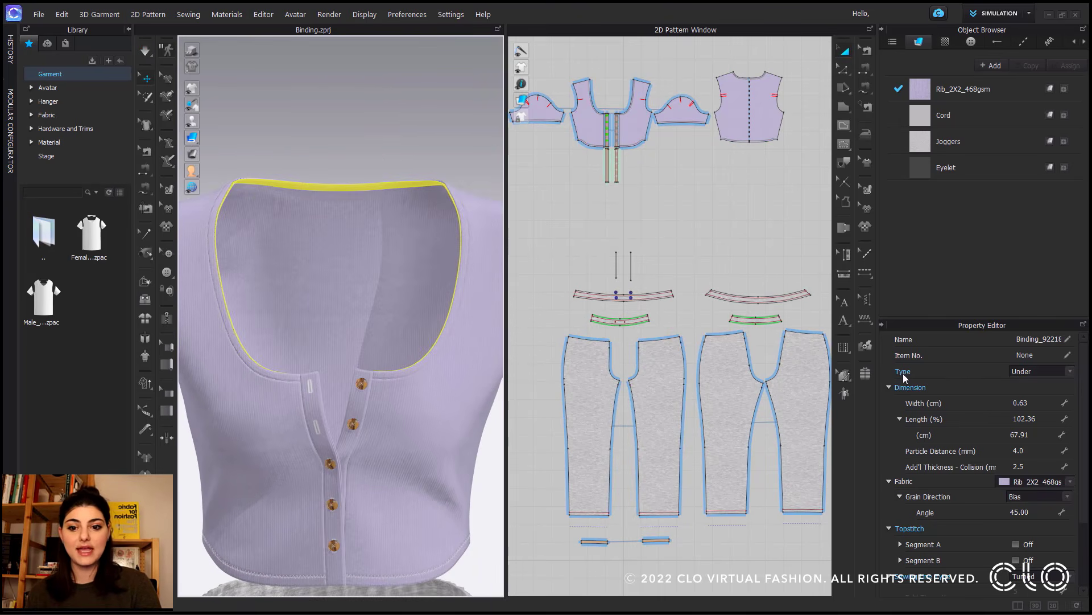
{"action": "left_click", "coordinate": [1028, 372]}
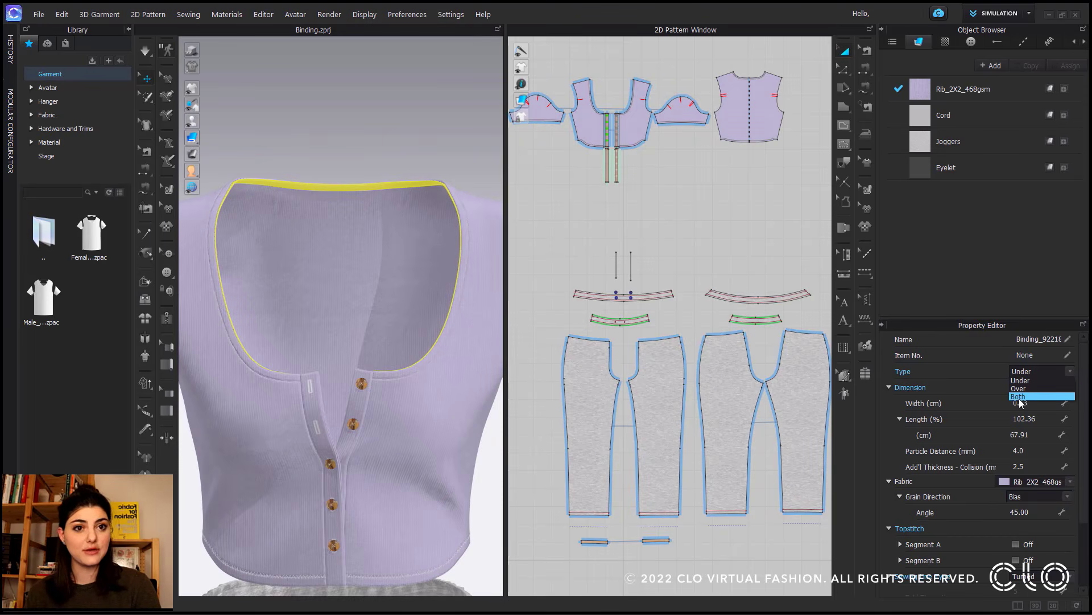
{"action": "key", "text": "Escape"}
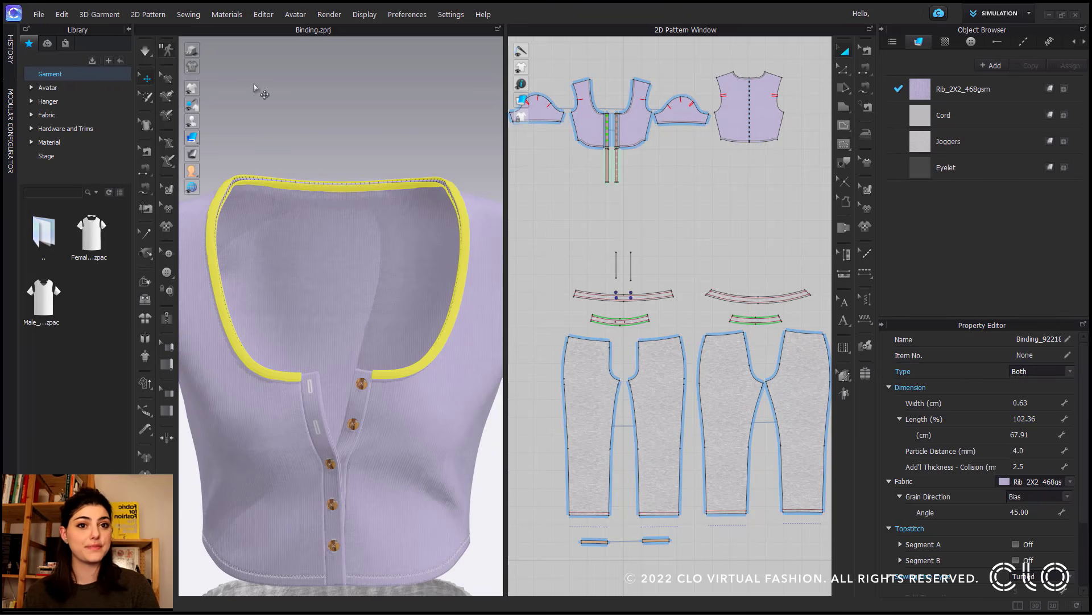
Step: Simulate the garment briefly with the neckline binding set to Both, and clear the binding selection
{"action": "left_click", "coordinate": [146, 53]}
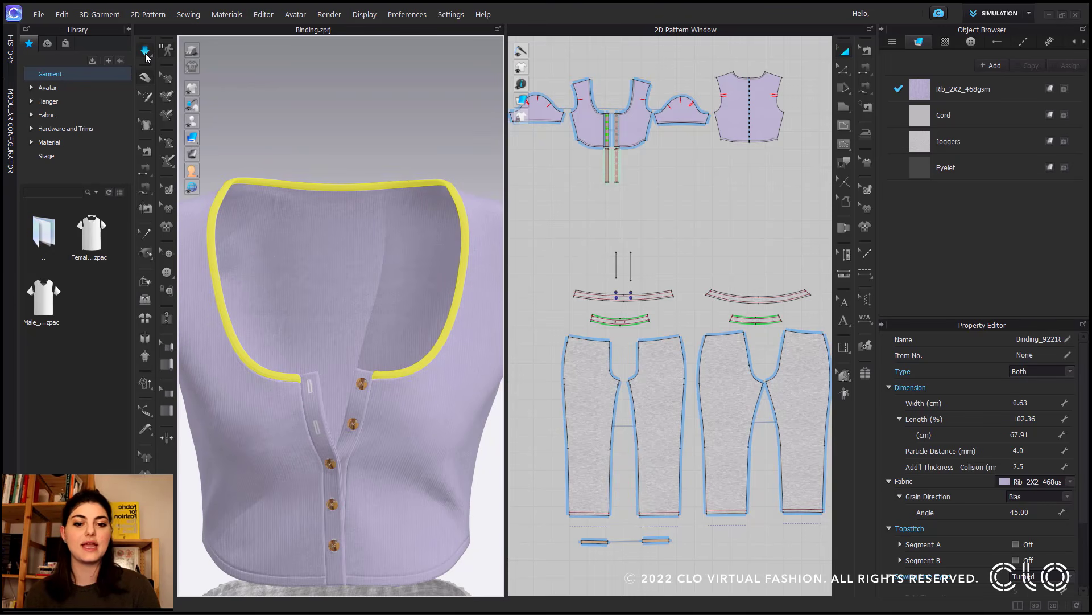
{"action": "left_click", "coordinate": [146, 52]}
{"action": "right_click_drag", "start_coordinate": [235, 145], "coordinate": [307, 147]}
{"action": "middle_click_drag", "start_coordinate": [307, 146], "coordinate": [337, 212]}
{"action": "scroll", "coordinate": [319, 199], "scroll_direction": "up", "scroll_amount": 3}
{"action": "left_click", "coordinate": [326, 191]}
{"action": "scroll", "coordinate": [326, 191], "scroll_direction": "down", "scroll_amount": 2}
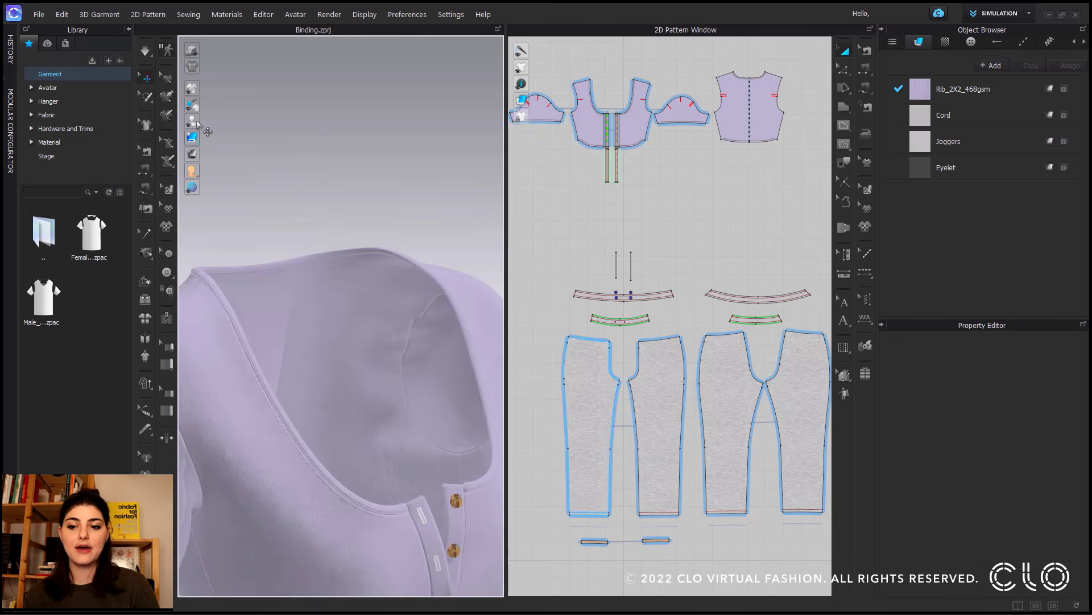
Step: Show the avatar again wearing the full outfit of top and joggers
{"action": "mouse_move", "coordinate": [197, 120]}
{"action": "left_click", "coordinate": [290, 119]}
{"action": "scroll", "coordinate": [350, 370], "scroll_direction": "down", "scroll_amount": 3}
{"action": "scroll", "coordinate": [350, 370], "scroll_direction": "down", "scroll_amount": 3}
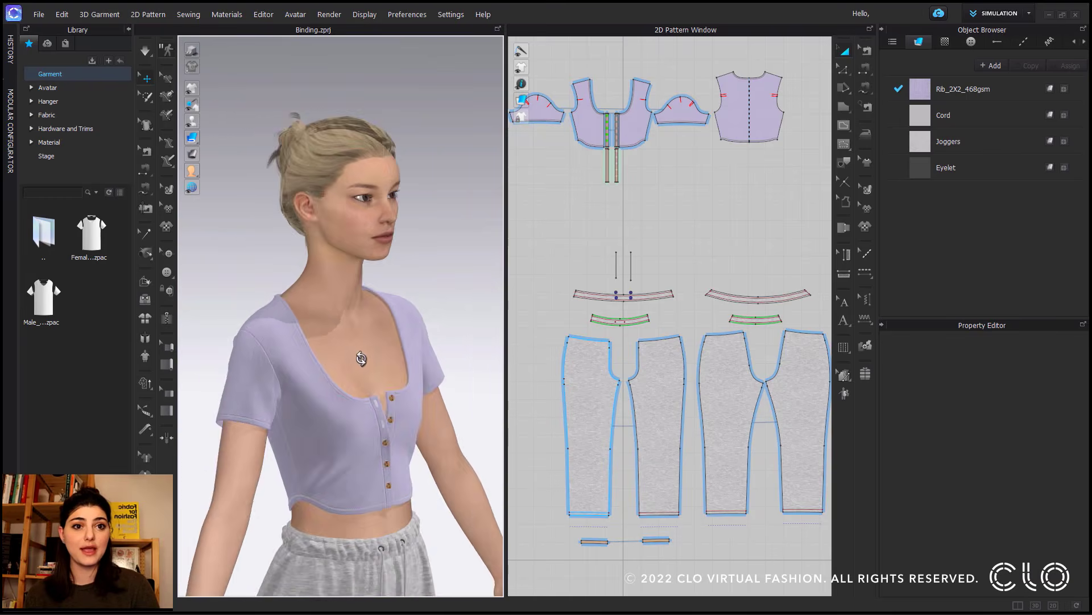
{"action": "right_click_drag", "start_coordinate": [350, 370], "coordinate": [307, 349]}
{"action": "scroll", "coordinate": [355, 389], "scroll_direction": "down", "scroll_amount": 3}
{"action": "middle_click_drag", "start_coordinate": [353, 336], "coordinate": [364, 169]}
{"action": "scroll", "coordinate": [373, 230], "scroll_direction": "down", "scroll_amount": 2}
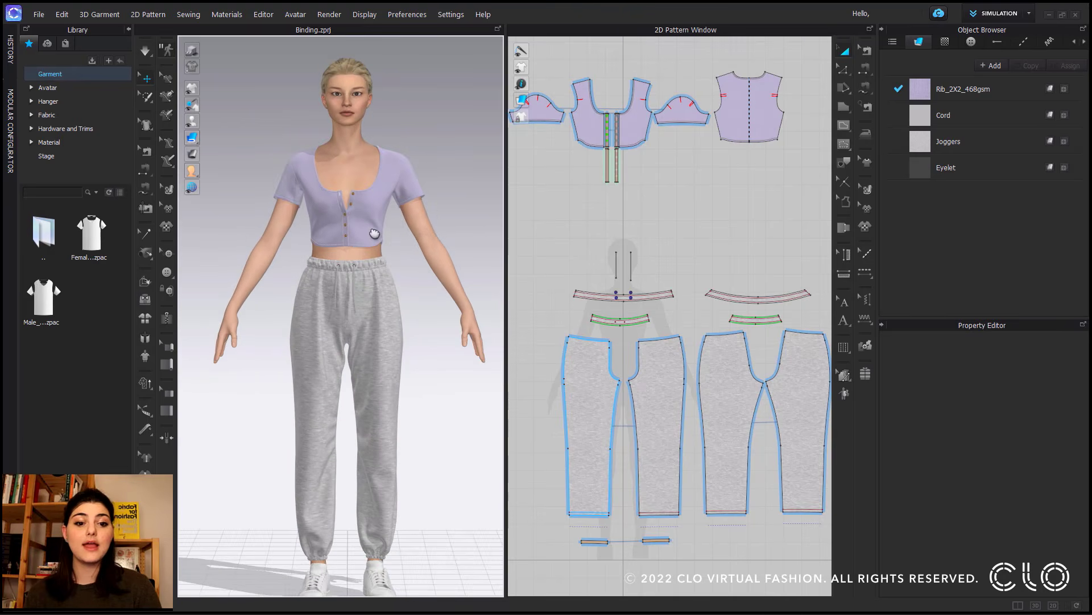
{"action": "scroll", "coordinate": [372, 233], "scroll_direction": "down", "scroll_amount": 1}
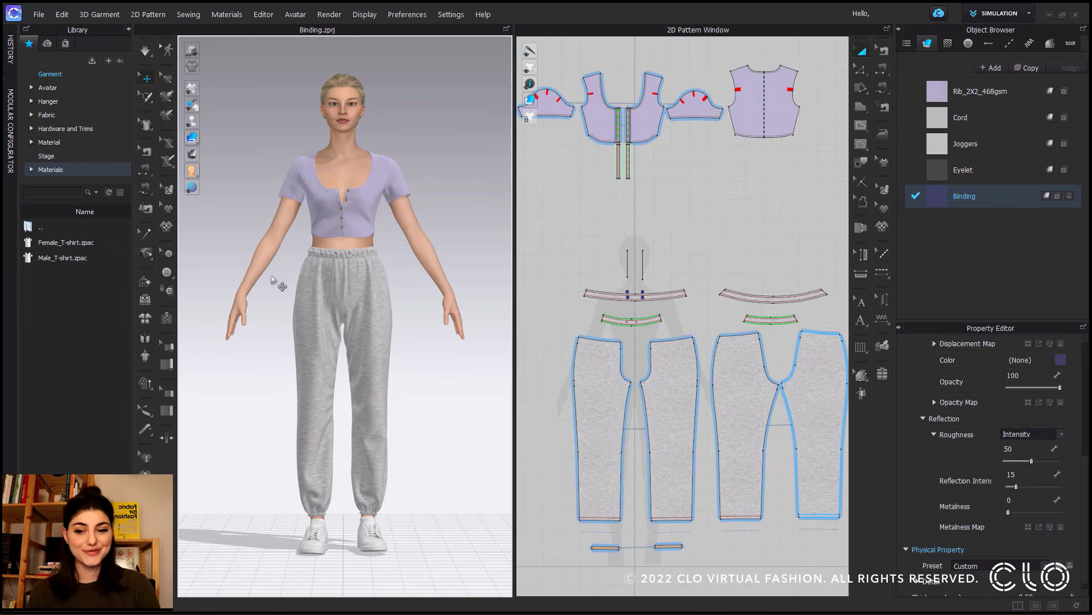
Step: Create a binding along the top's shoulder seam on the avatar's right side, from the neckline to the armhole
{"action": "scroll", "coordinate": [282, 159], "scroll_direction": "up", "scroll_amount": 6}
{"action": "middle_click_drag", "start_coordinate": [293, 191], "coordinate": [339, 410]}
{"action": "right_click_drag", "start_coordinate": [339, 409], "coordinate": [326, 337]}
{"action": "scroll", "coordinate": [327, 337], "scroll_direction": "up", "scroll_amount": 5}
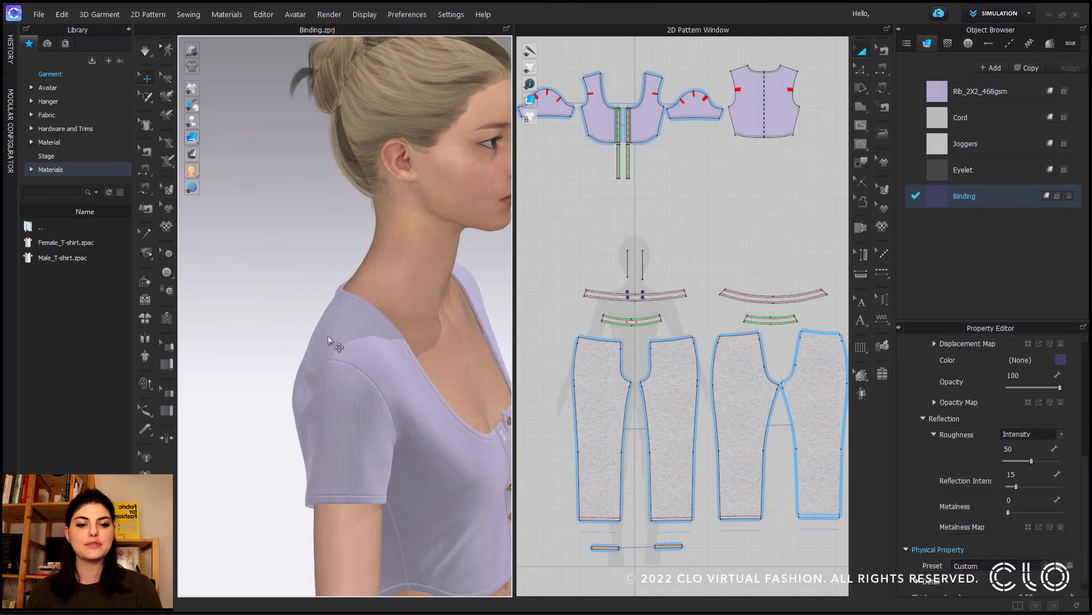
{"action": "scroll", "coordinate": [328, 337], "scroll_direction": "up", "scroll_amount": 6}
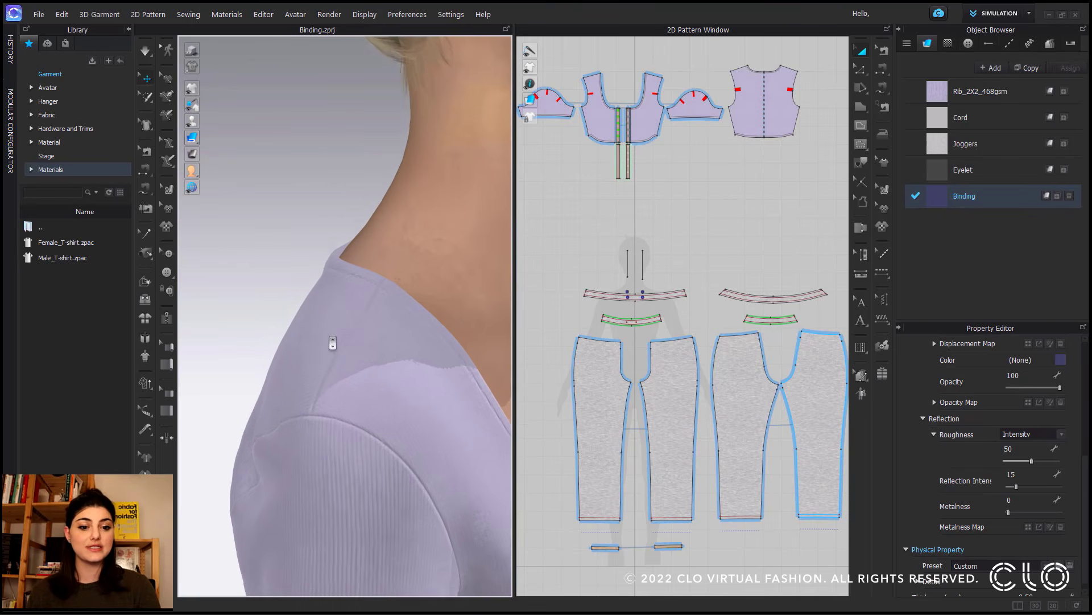
{"action": "scroll", "coordinate": [333, 343], "scroll_direction": "up", "scroll_amount": 1}
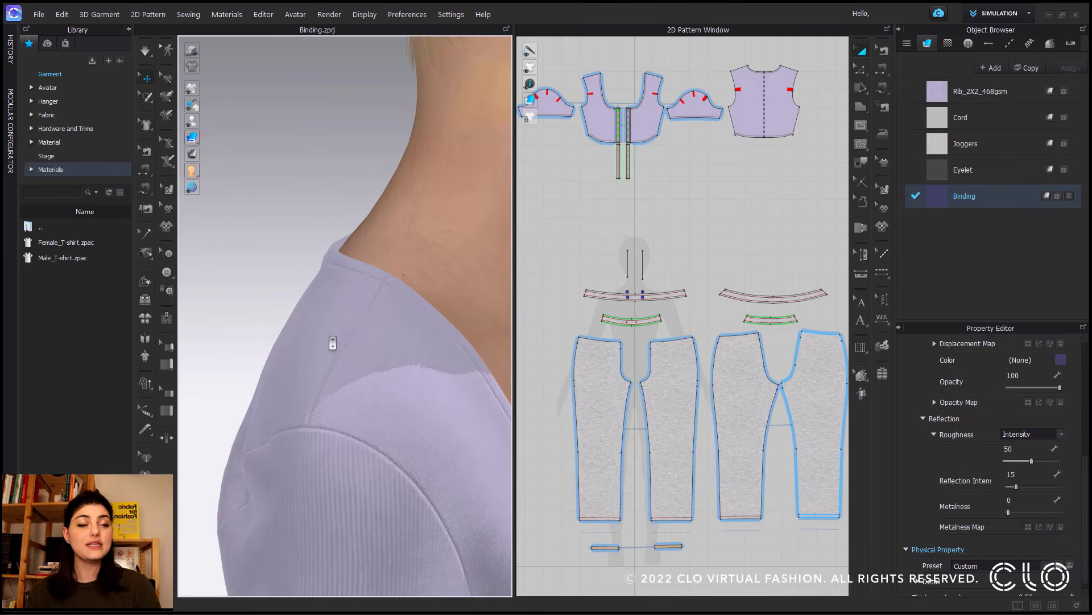
{"action": "left_click", "coordinate": [170, 415]}
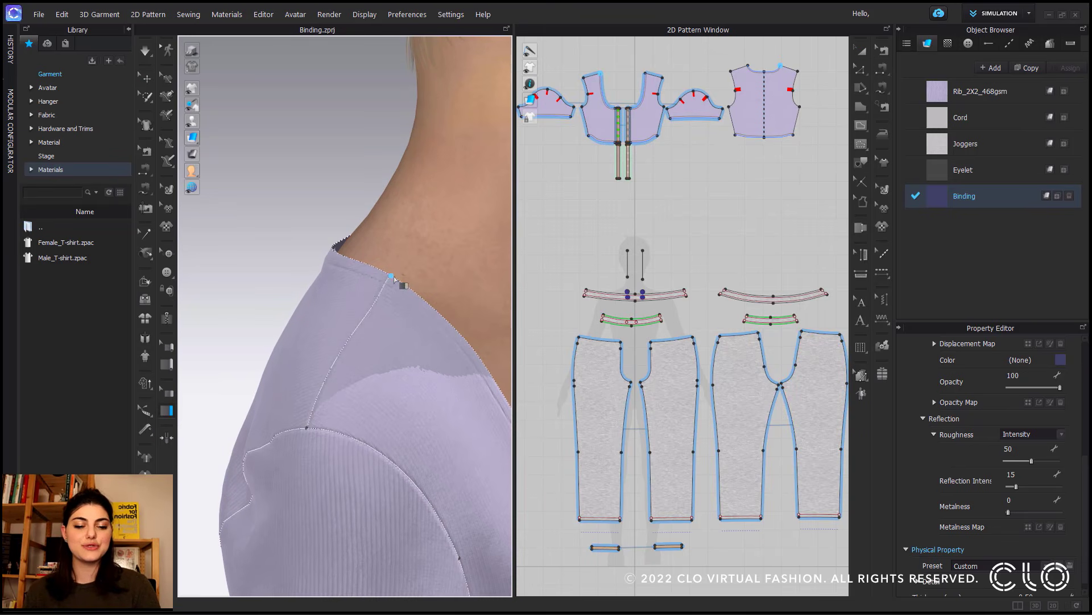
{"action": "left_click", "coordinate": [305, 428]}
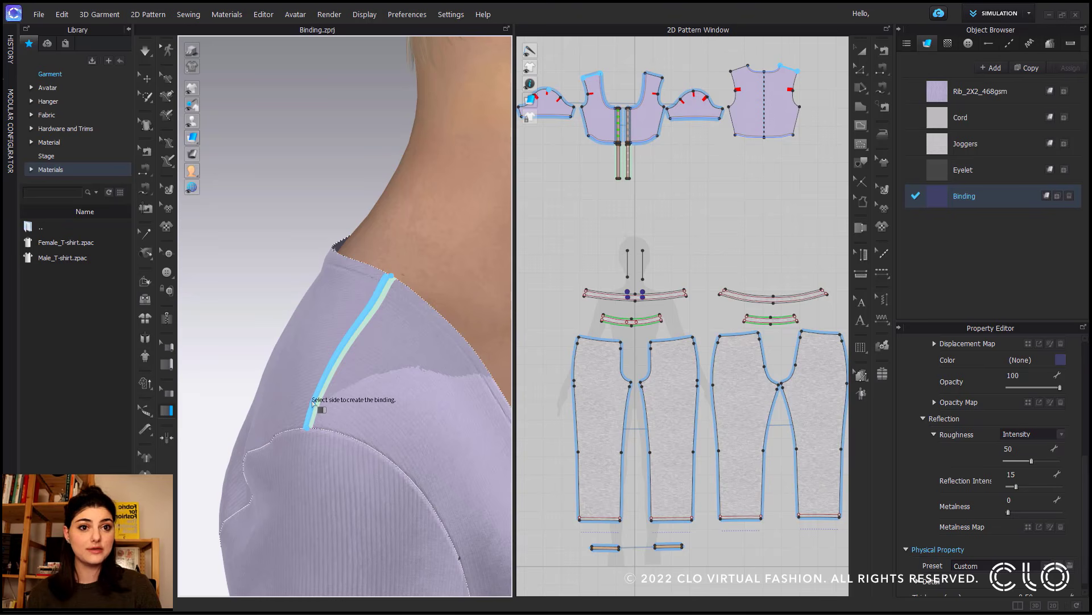
{"action": "left_click", "coordinate": [312, 403]}
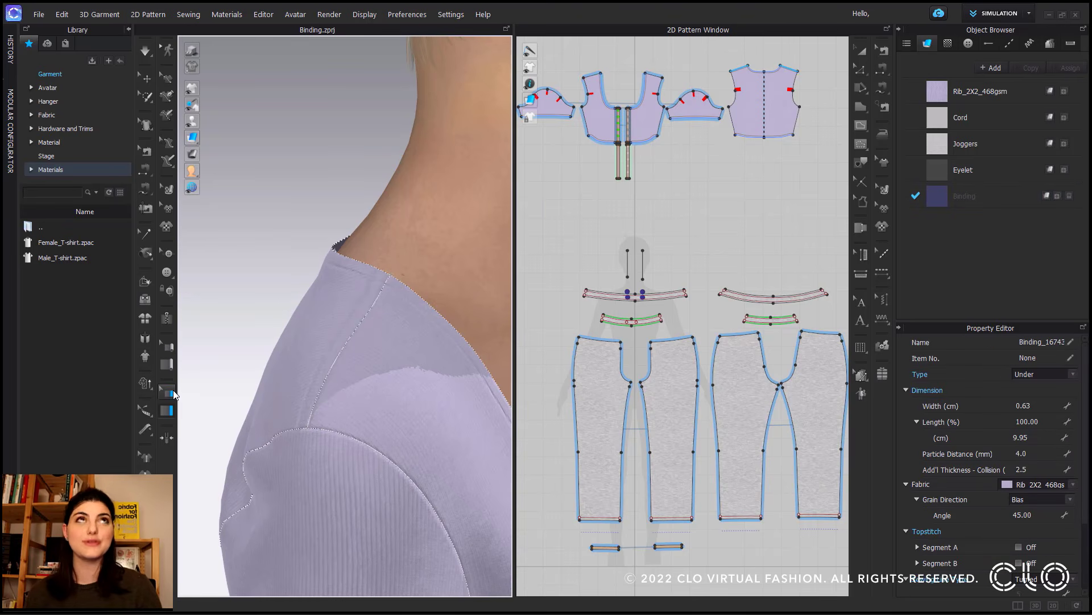
Step: Hide the avatar and assign the Binding fabric to the shoulder seam binding inside the top
{"action": "left_click", "coordinate": [146, 80]}
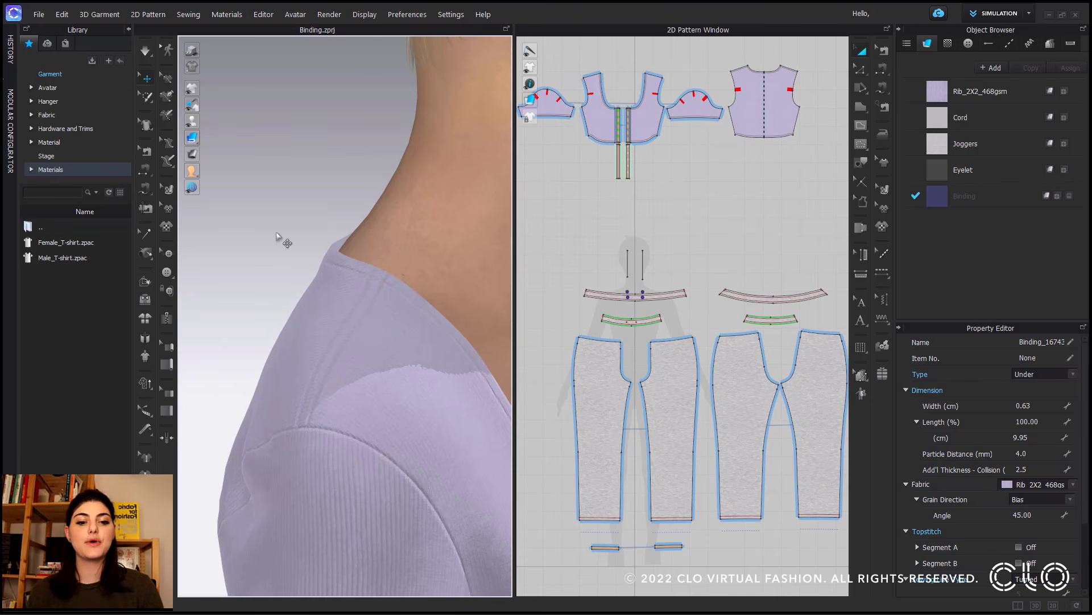
{"action": "left_click_drag", "start_coordinate": [279, 239], "coordinate": [250, 187]}
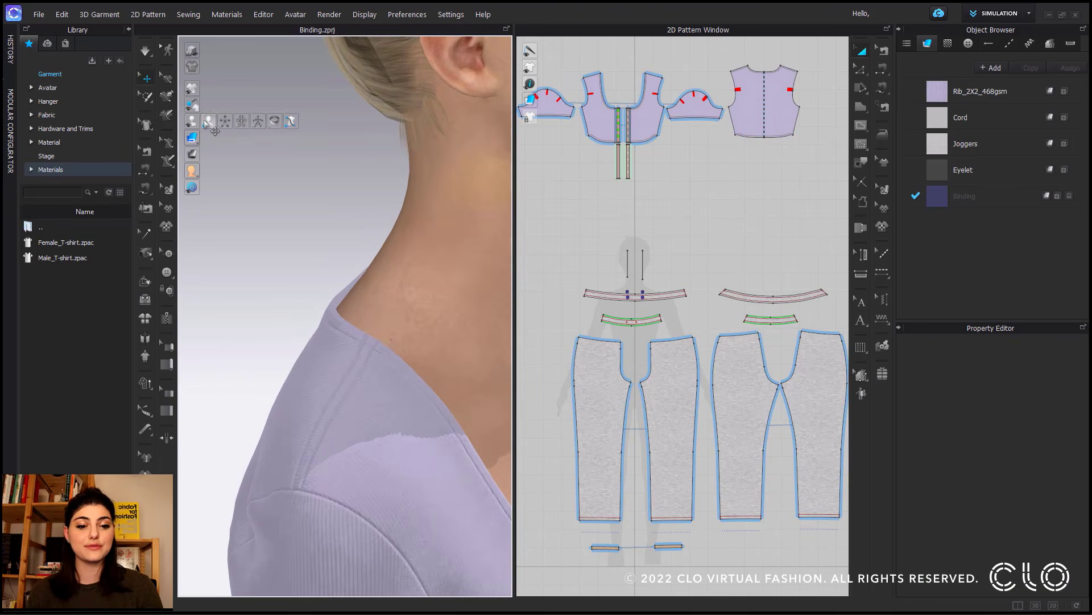
{"action": "left_click", "coordinate": [205, 121]}
{"action": "left_click", "coordinate": [401, 322]}
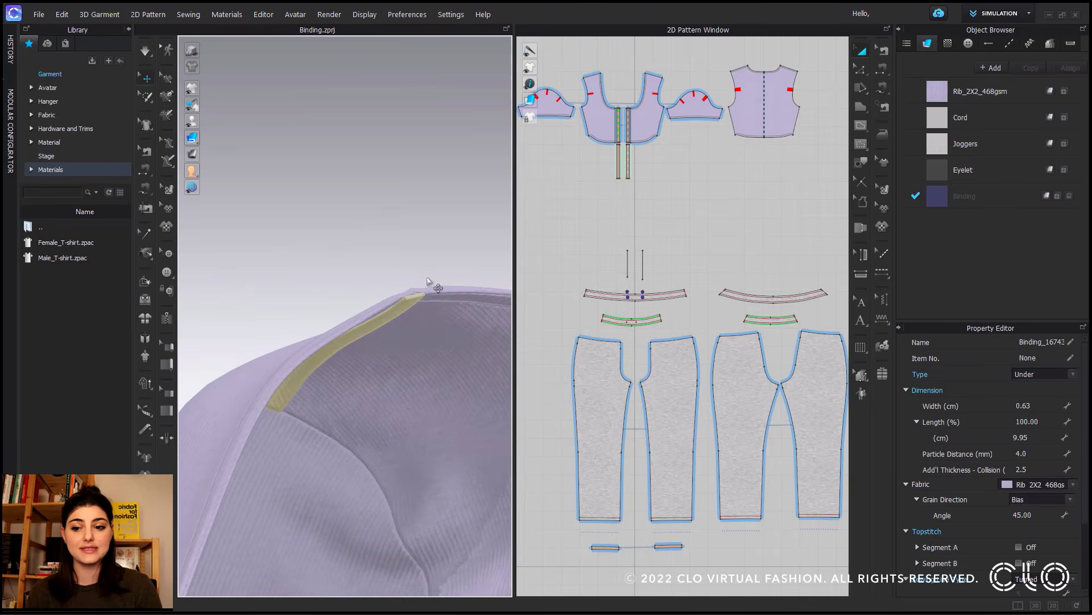
{"action": "left_click", "coordinate": [1036, 485]}
{"action": "left_click", "coordinate": [1027, 548]}
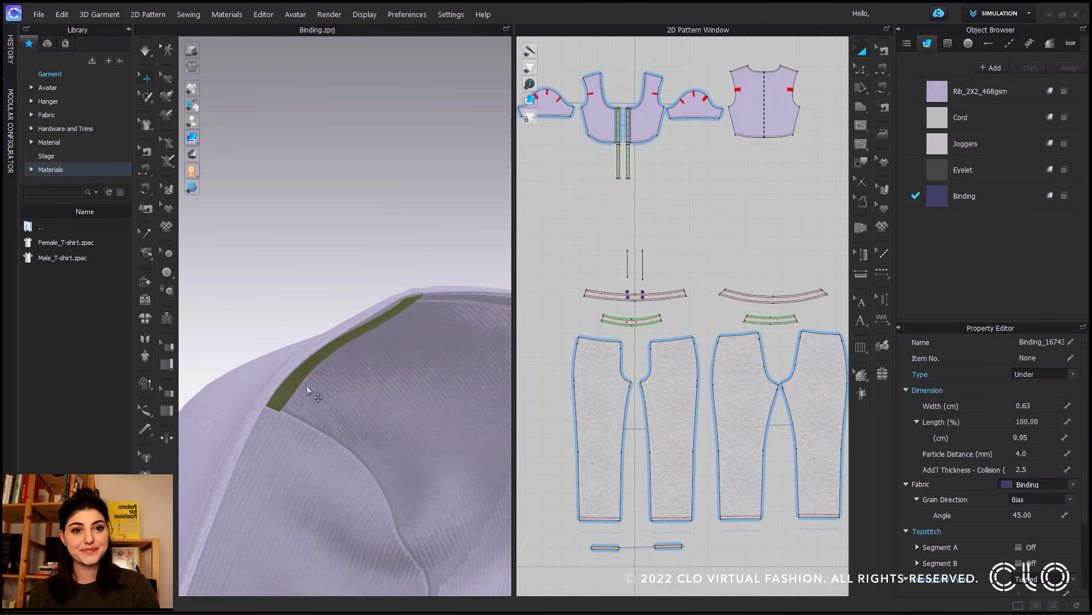
{"action": "right_click_drag", "start_coordinate": [307, 390], "coordinate": [415, 378]}
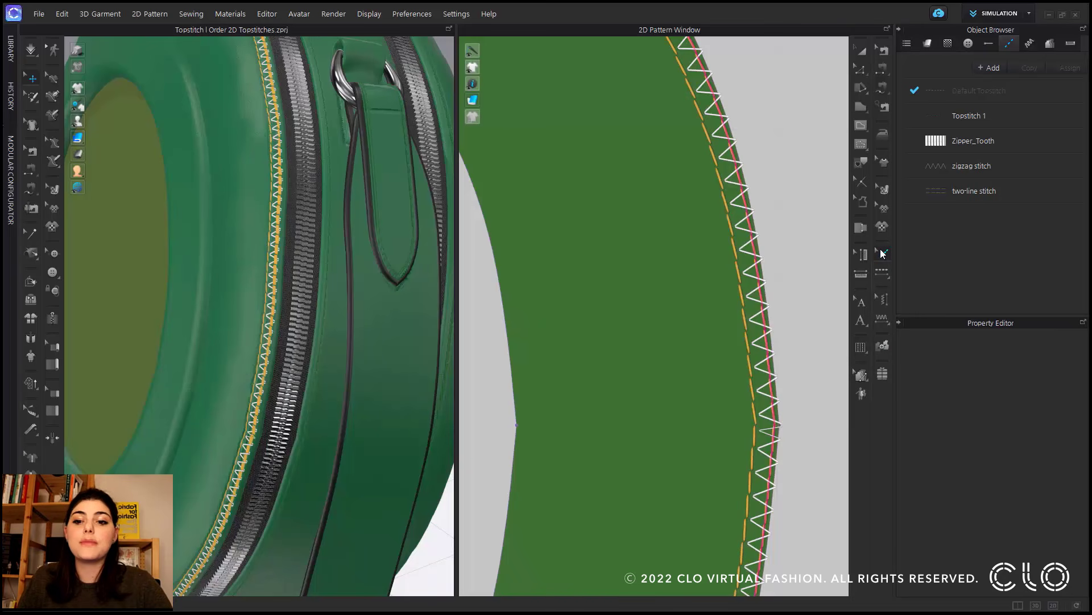
Step: Send the zigzag topstitch along the green pattern's outer edge to the back of the topstitch order
{"action": "left_click", "coordinate": [882, 253]}
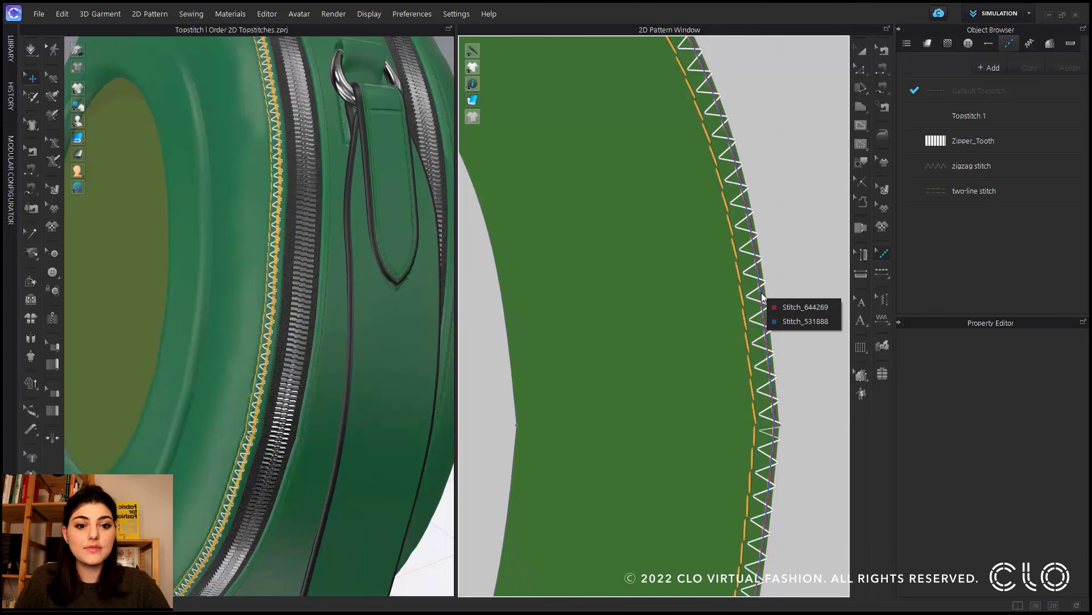
{"action": "left_click", "coordinate": [796, 322]}
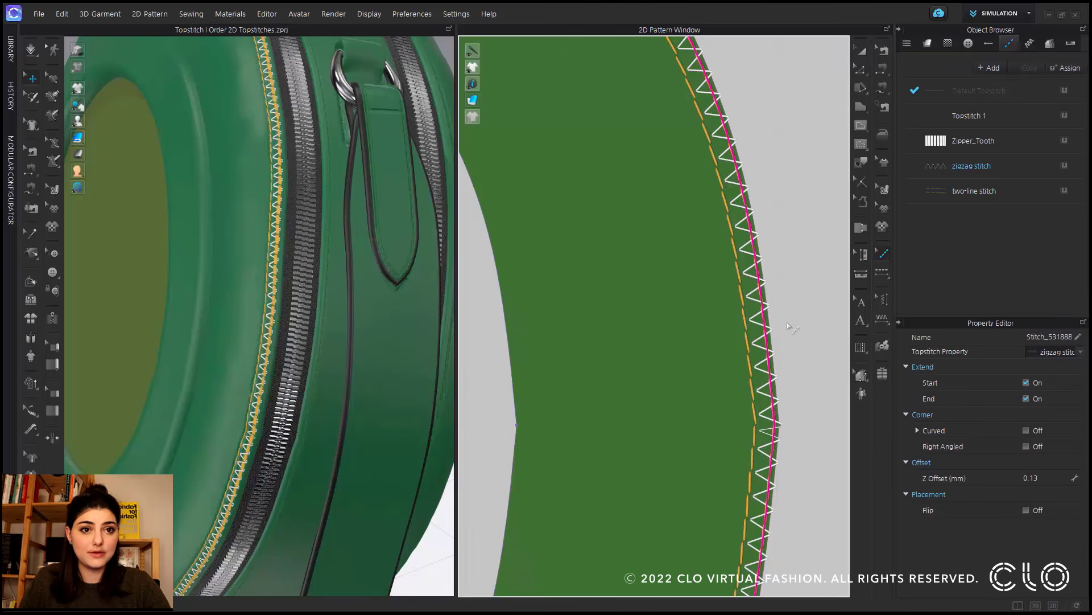
{"action": "right_click", "coordinate": [767, 336]}
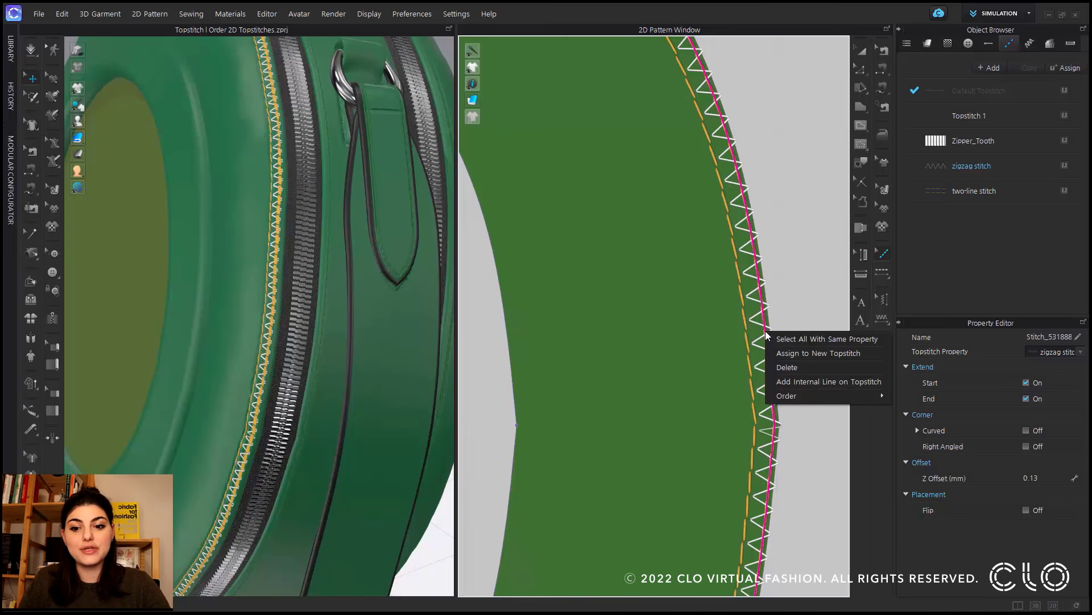
{"action": "mouse_move", "coordinate": [791, 400]}
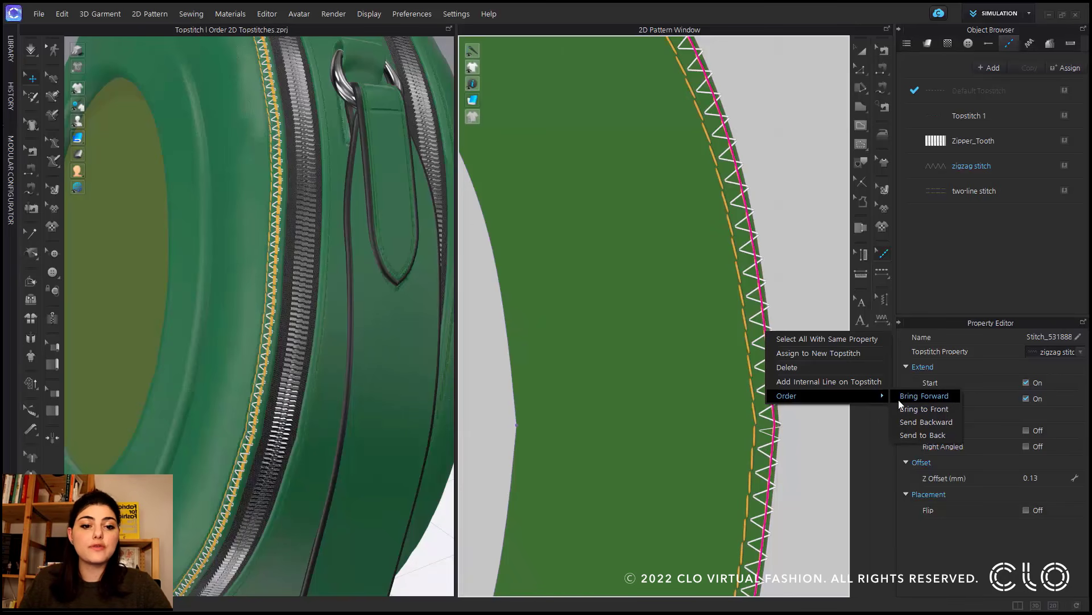
{"action": "left_click", "coordinate": [897, 436]}
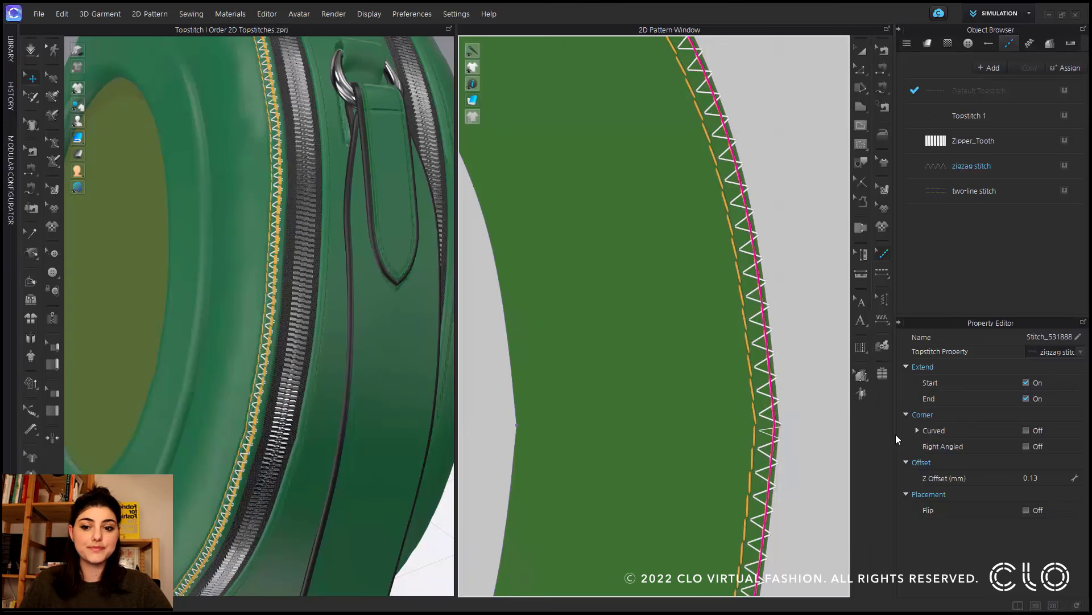
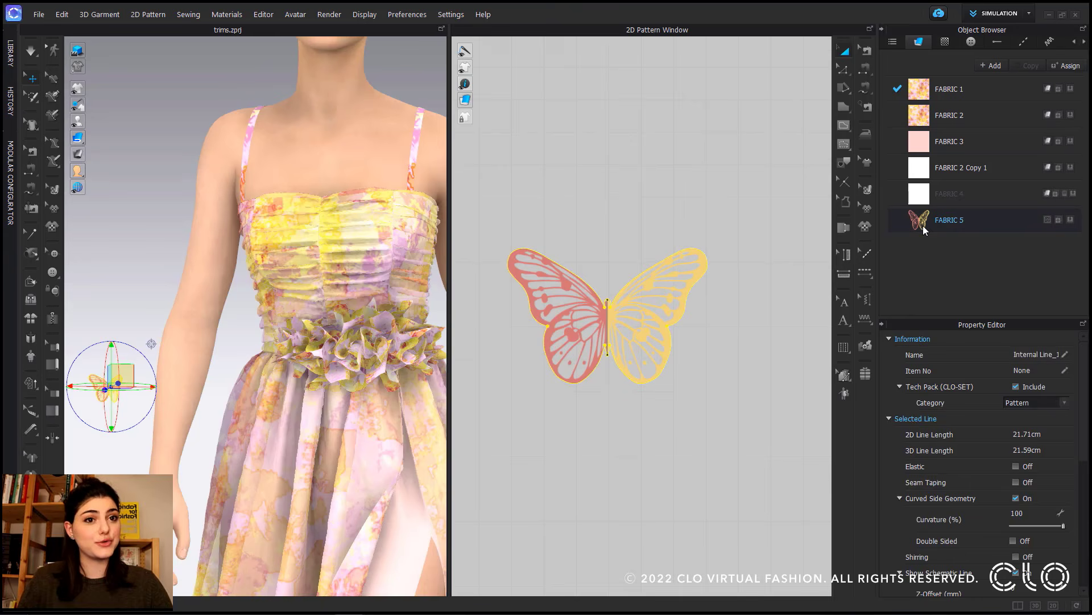
Step: Convert the butterfly pattern with the FABRIC 5 texture to a trim
{"action": "left_click", "coordinate": [923, 225]}
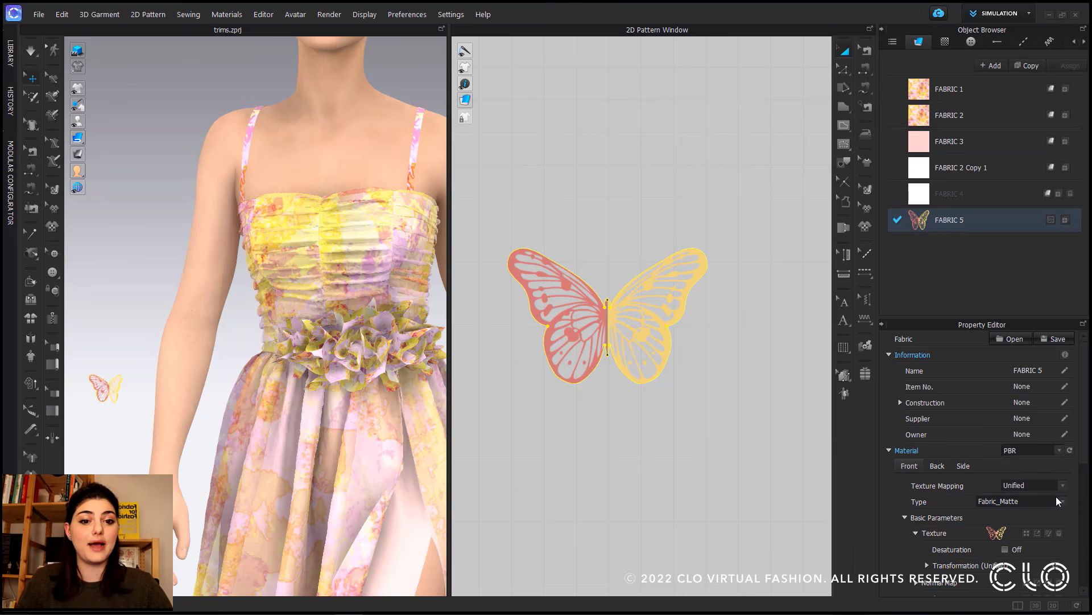
{"action": "left_click", "coordinate": [104, 390]}
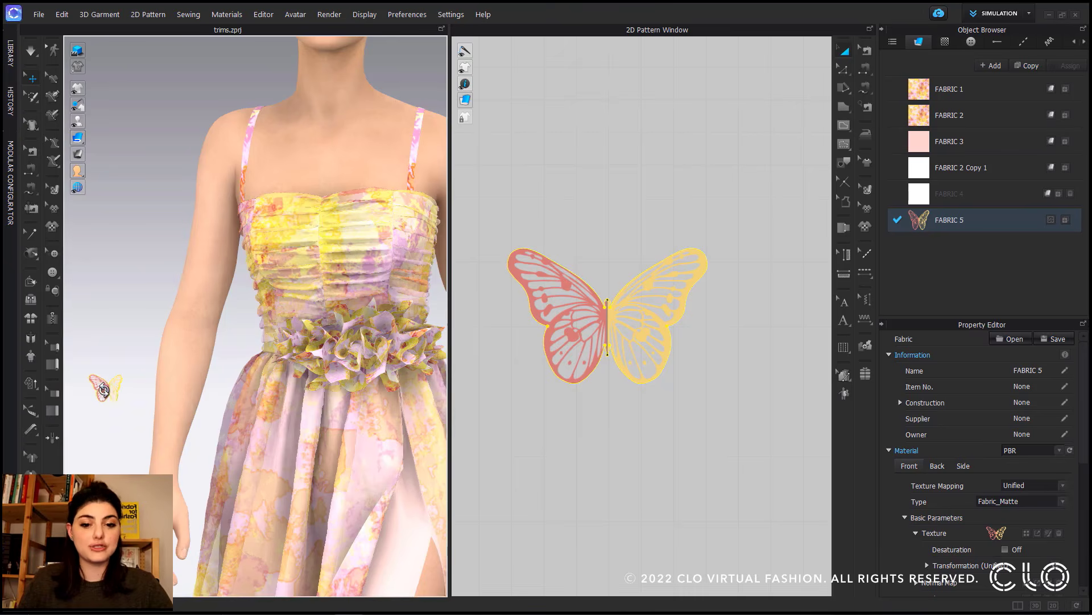
{"action": "right_click", "coordinate": [103, 390]}
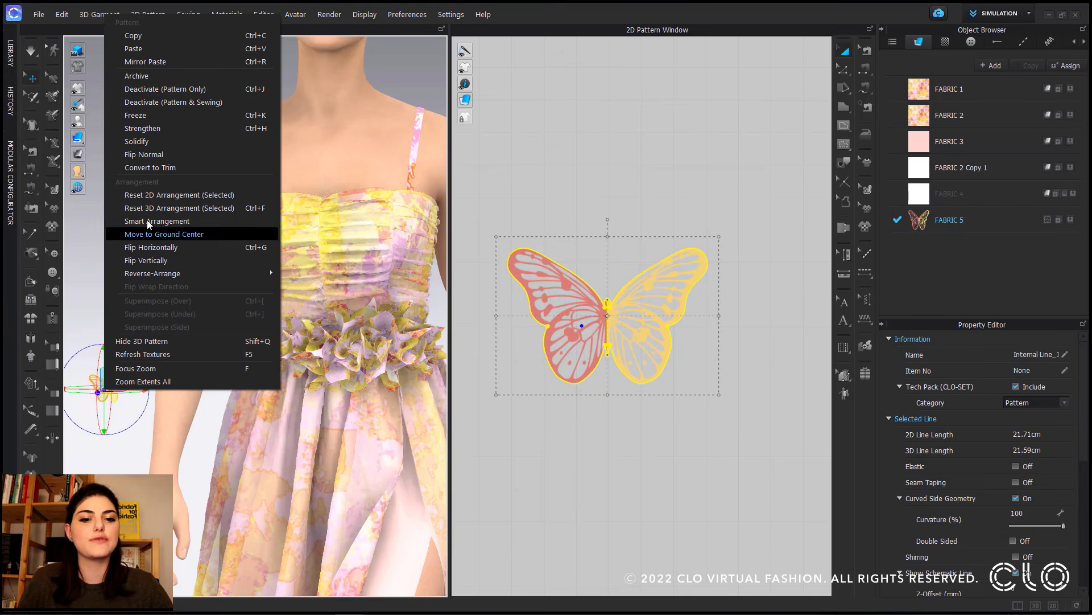
{"action": "left_click", "coordinate": [183, 172]}
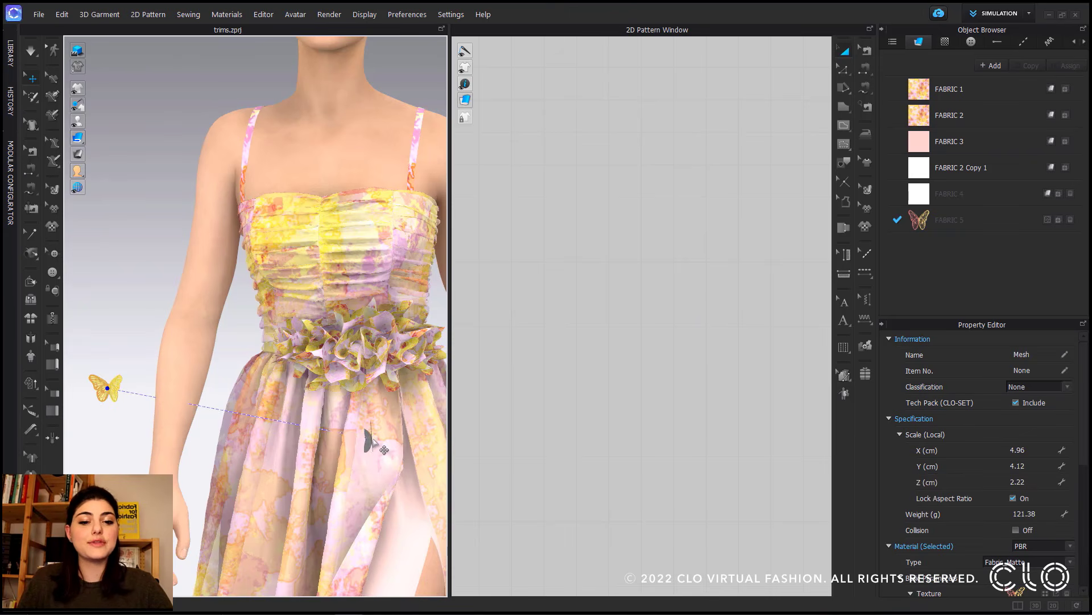
Step: Attach the butterfly trim to the front of the skirt just below the waist flowers and deselect it
{"action": "left_click", "coordinate": [373, 442]}
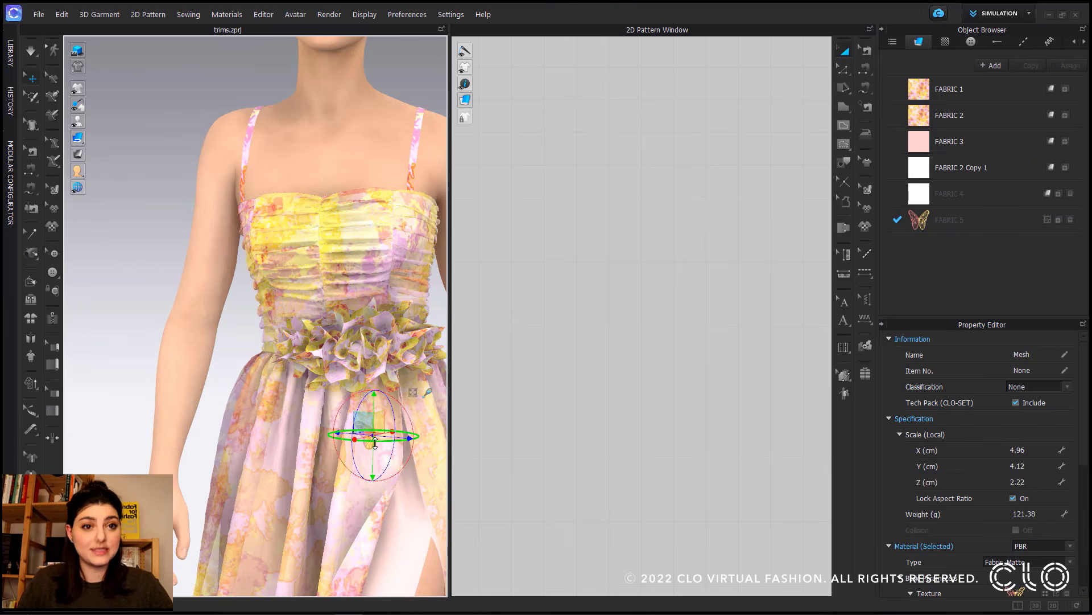
{"action": "middle_click_drag", "start_coordinate": [373, 436], "coordinate": [351, 390]}
{"action": "right_click_drag", "start_coordinate": [351, 390], "coordinate": [355, 448]}
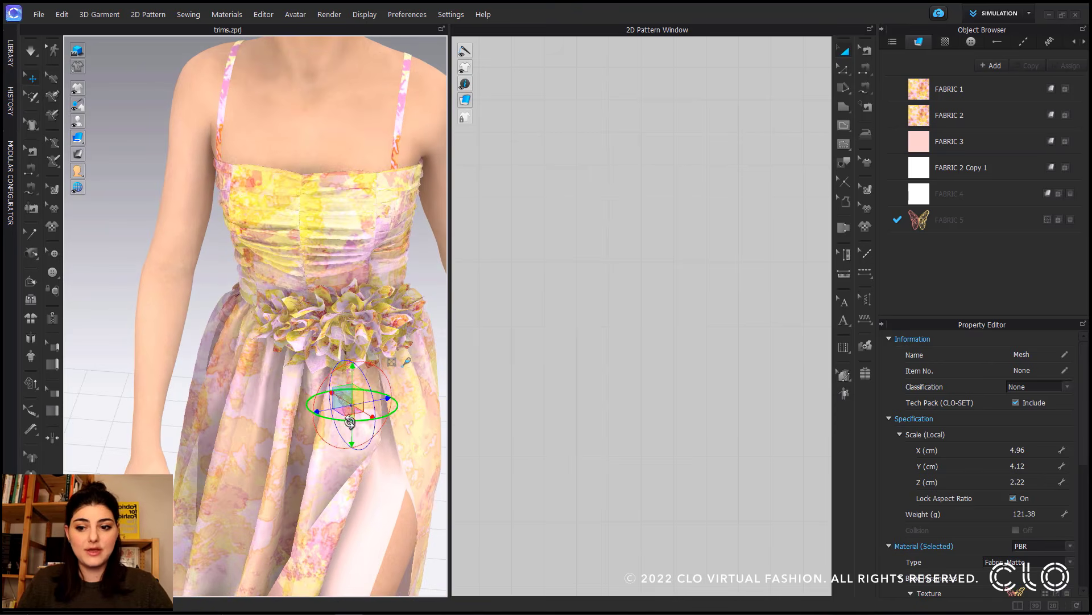
{"action": "scroll", "coordinate": [354, 447], "scroll_direction": "down", "scroll_amount": 5}
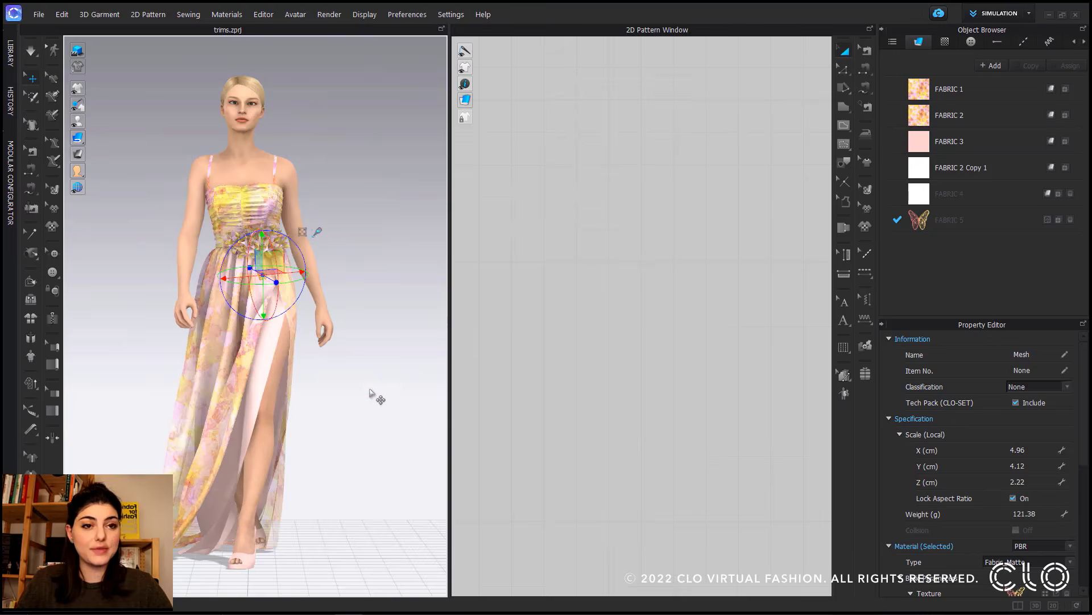
{"action": "left_click", "coordinate": [370, 375]}
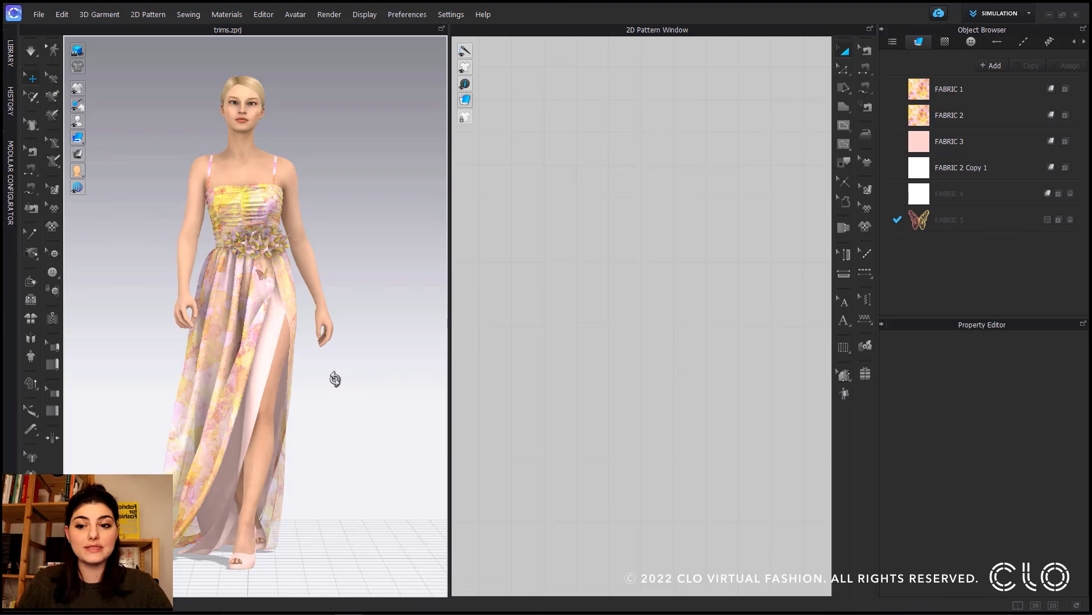
Step: Duplicate the metal slider trim on the back shoulder strap to the symmetry pattern and deselect it
{"action": "right_click_drag", "start_coordinate": [336, 378], "coordinate": [141, 379]}
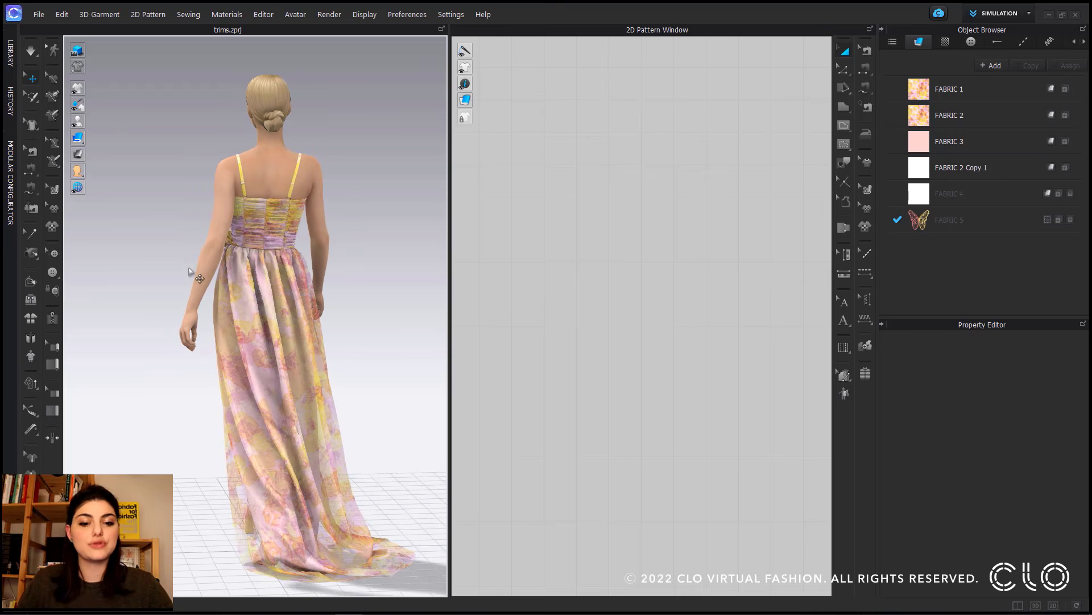
{"action": "scroll", "coordinate": [256, 226], "scroll_direction": "up", "scroll_amount": 5}
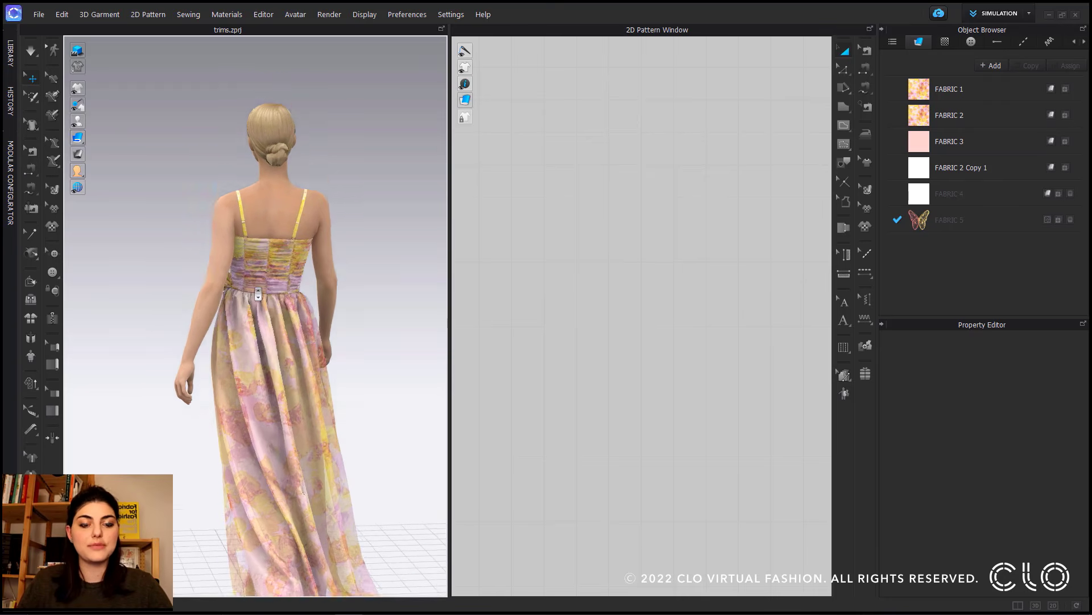
{"action": "scroll", "coordinate": [298, 193], "scroll_direction": "up", "scroll_amount": 6}
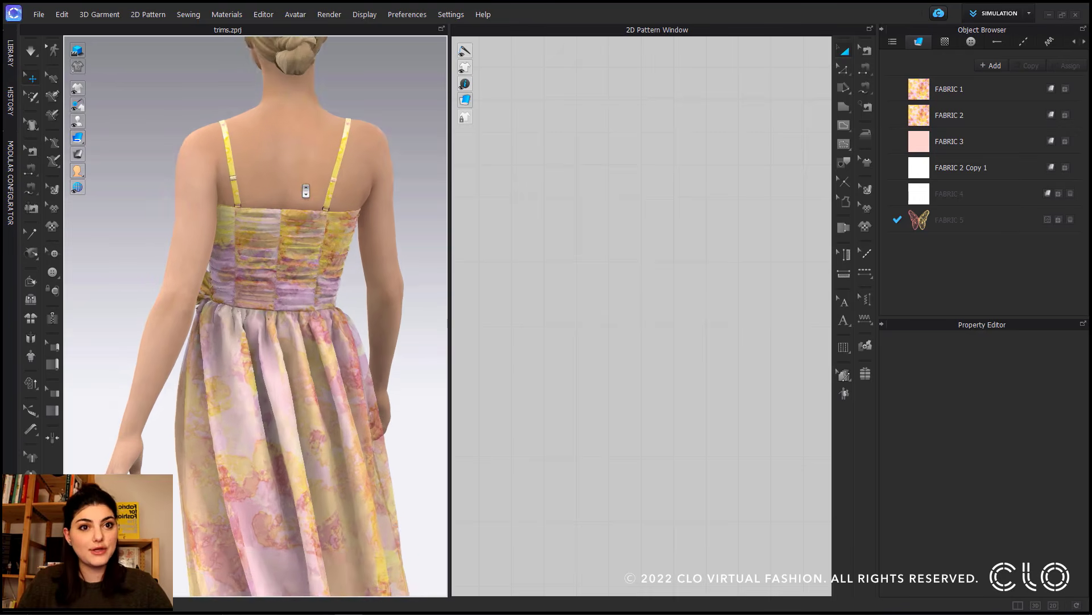
{"action": "middle_click_drag", "start_coordinate": [302, 219], "coordinate": [308, 319]}
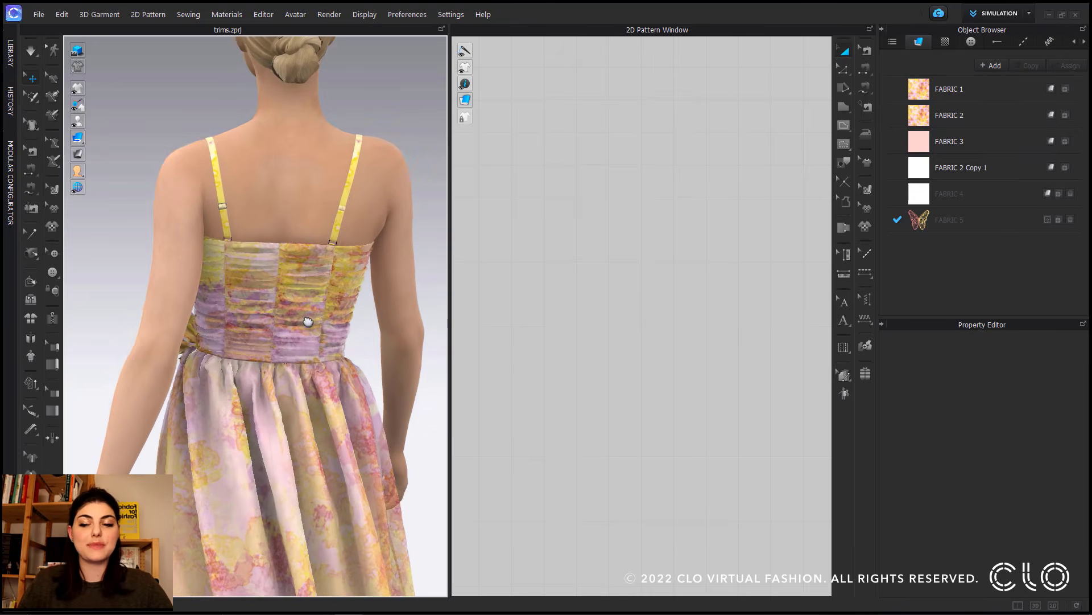
{"action": "middle_click_drag", "start_coordinate": [314, 241], "coordinate": [246, 283]}
{"action": "scroll", "coordinate": [313, 245], "scroll_direction": "up", "scroll_amount": 1}
{"action": "scroll", "coordinate": [314, 258], "scroll_direction": "up", "scroll_amount": 6}
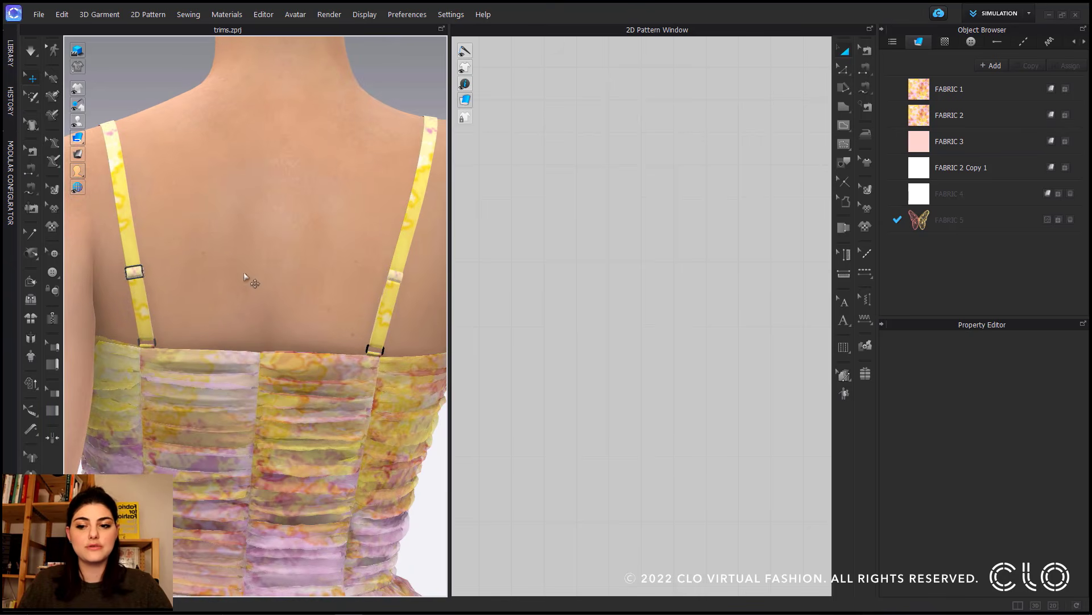
{"action": "left_click", "coordinate": [142, 274]}
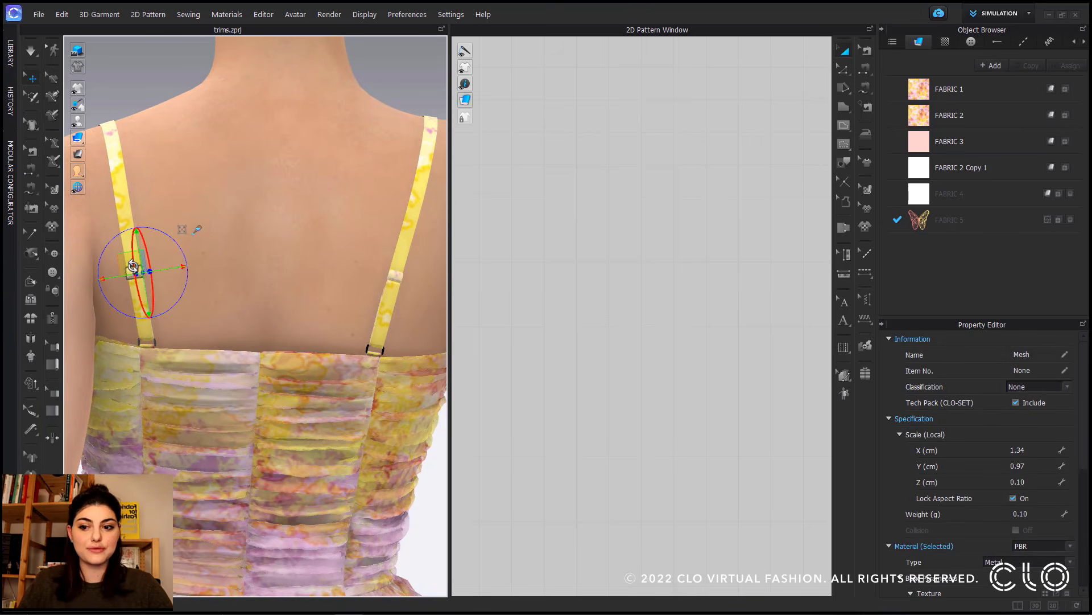
{"action": "right_click", "coordinate": [134, 274]}
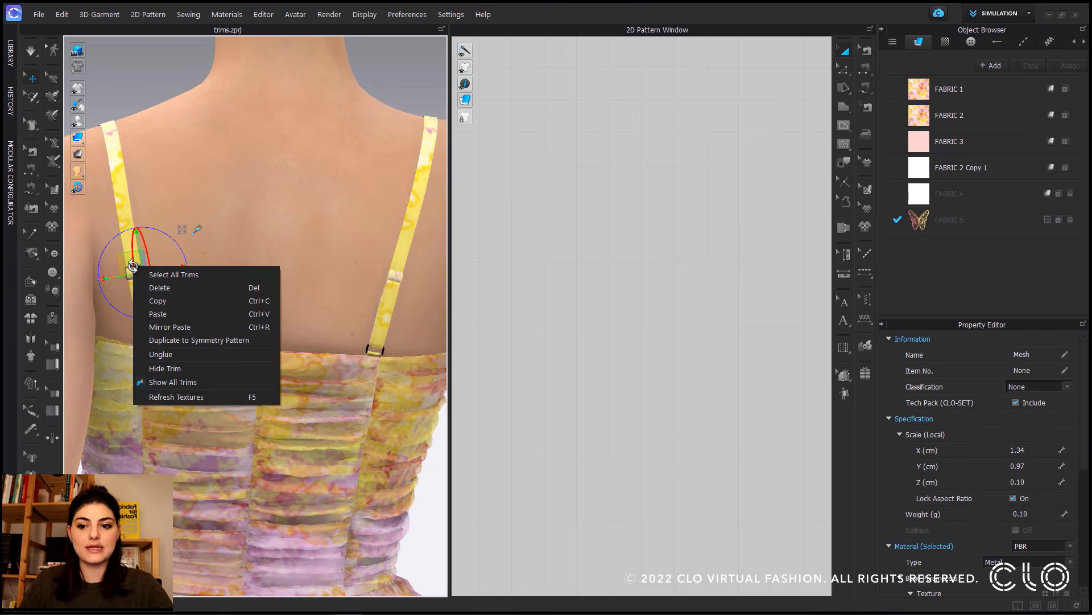
{"action": "left_click", "coordinate": [177, 340]}
{"action": "left_click", "coordinate": [296, 357]}
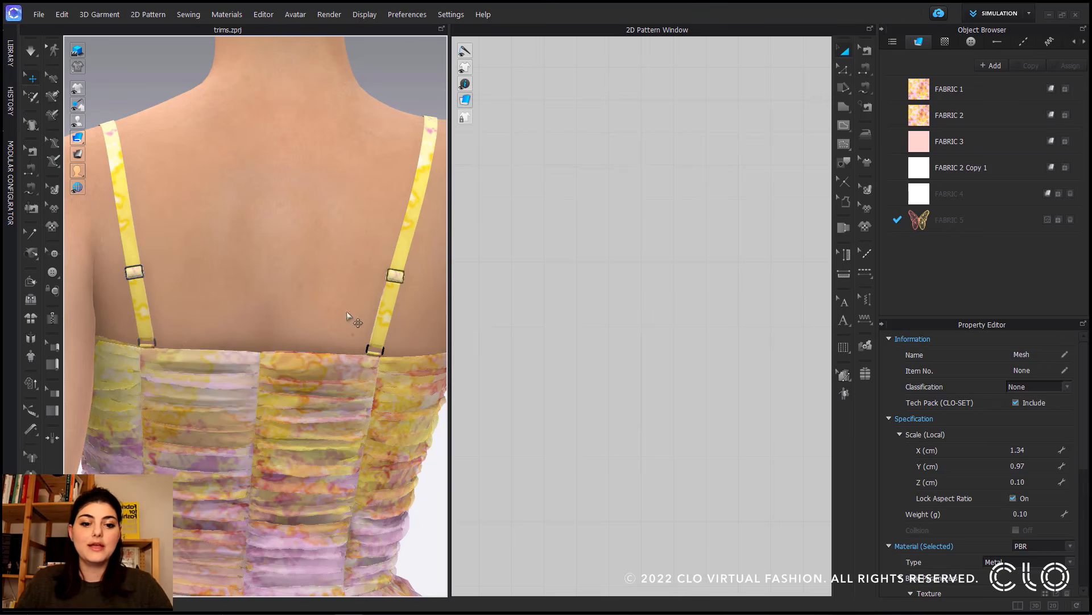
Step: Adjust the duplicated slider's placement on the opposite back shoulder strap and deselect it
{"action": "right_click_drag", "start_coordinate": [248, 305], "coordinate": [227, 305]}
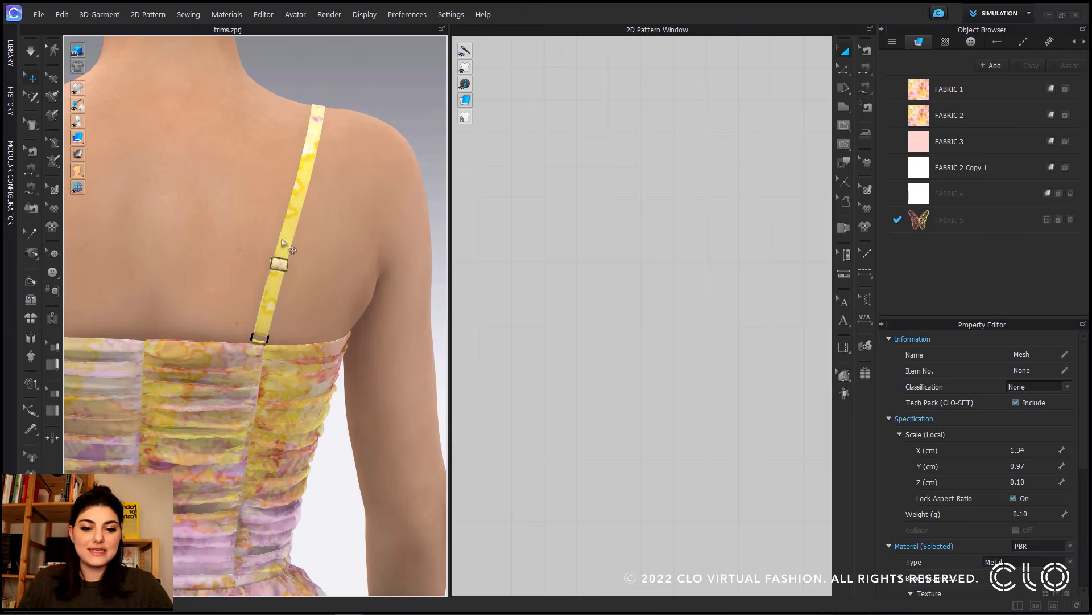
{"action": "scroll", "coordinate": [281, 288], "scroll_direction": "up", "scroll_amount": 5}
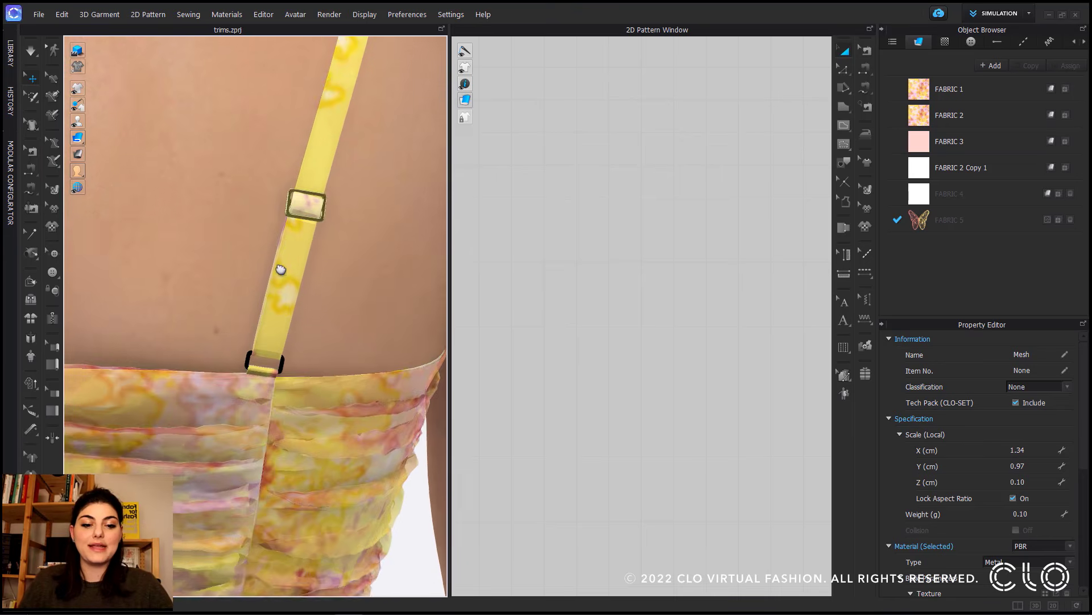
{"action": "left_click", "coordinate": [284, 246]}
{"action": "left_click_drag", "start_coordinate": [301, 223], "coordinate": [245, 228]}
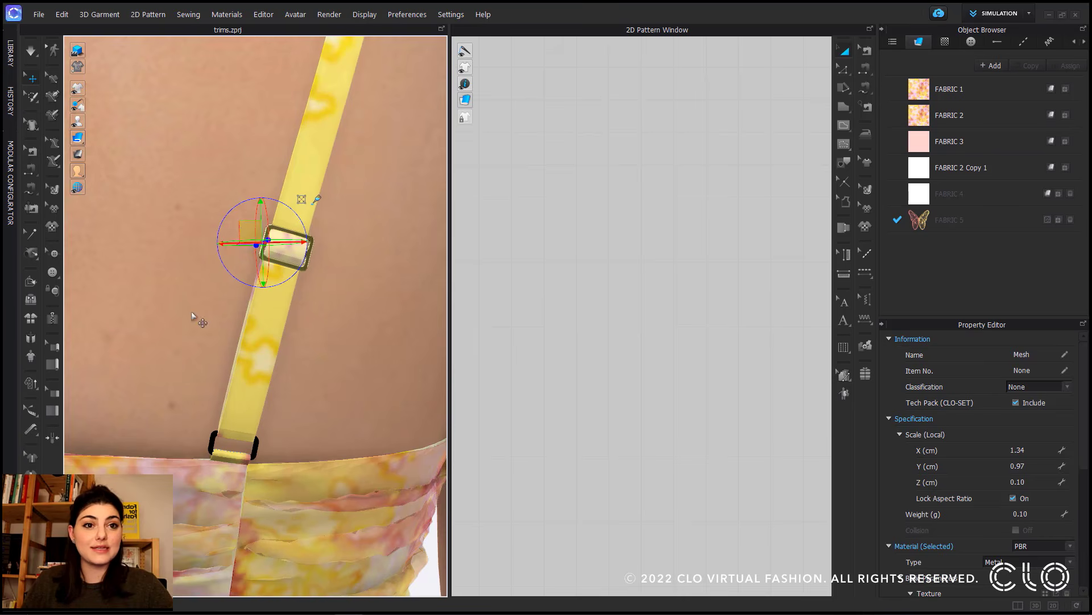
{"action": "left_click", "coordinate": [196, 315]}
Step: Return to the front of the dress and copy the butterfly trim below the waist flowers
{"action": "scroll", "coordinate": [204, 323], "scroll_direction": "down", "scroll_amount": 4}
{"action": "middle_click_drag", "start_coordinate": [207, 327], "coordinate": [247, 297]}
{"action": "key", "text": "2"}
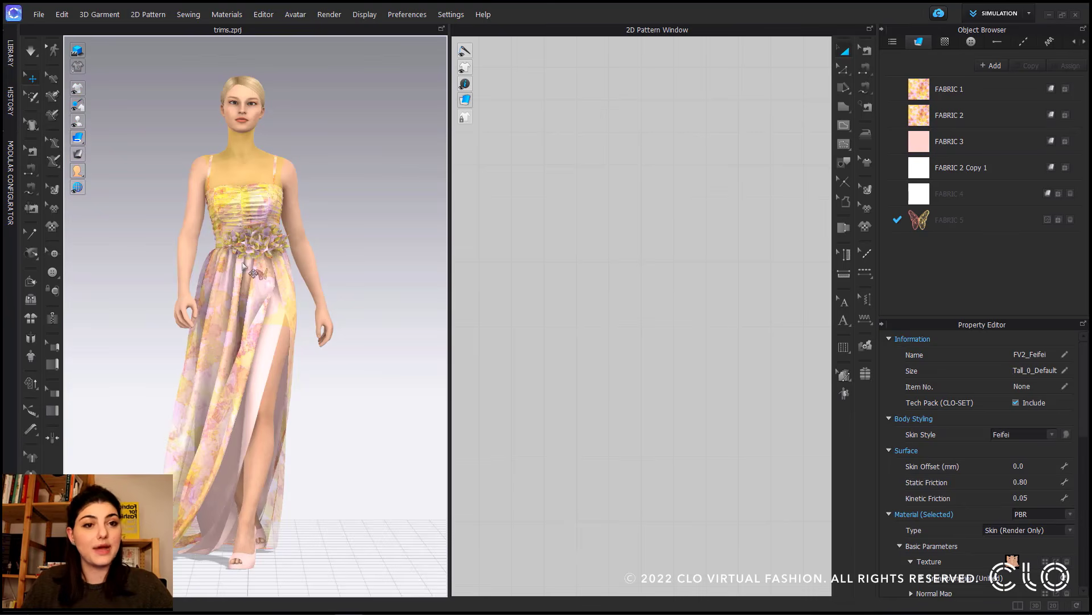
{"action": "scroll", "coordinate": [251, 247], "scroll_direction": "up", "scroll_amount": 5}
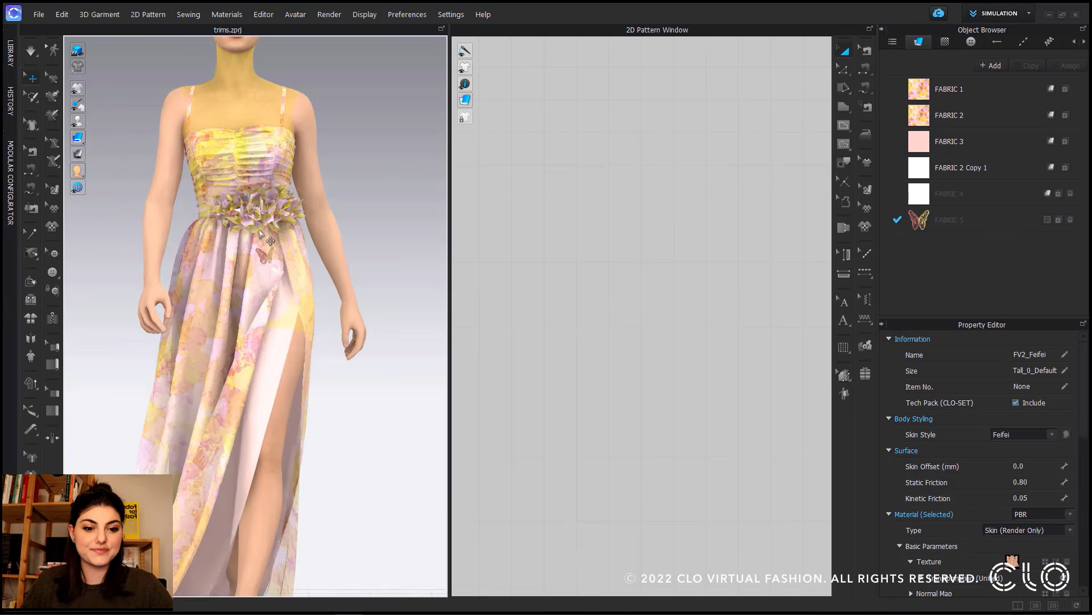
{"action": "scroll", "coordinate": [260, 233], "scroll_direction": "up", "scroll_amount": 1}
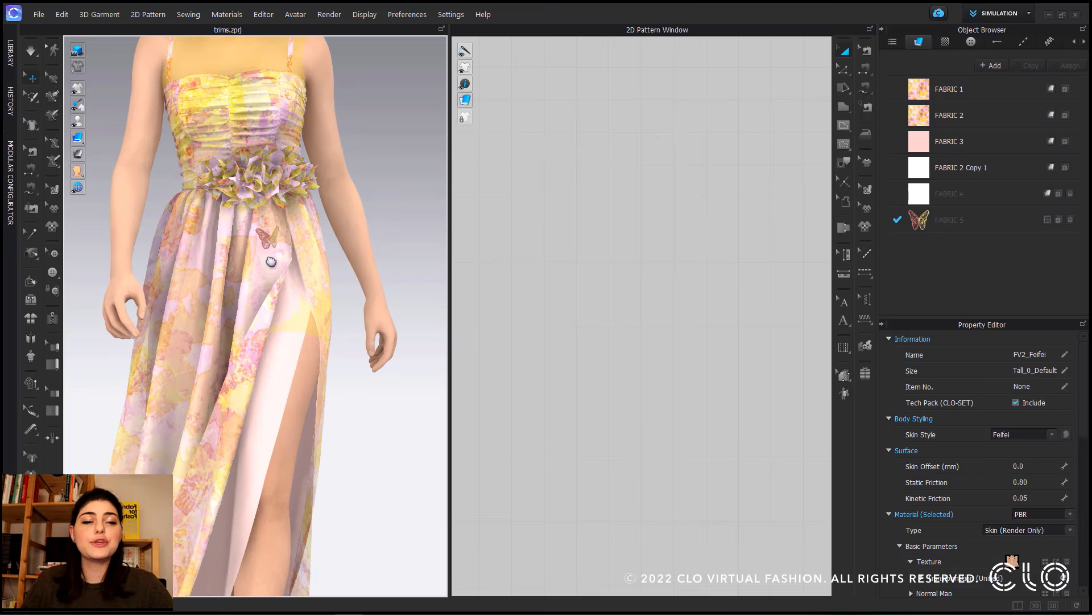
{"action": "scroll", "coordinate": [295, 341], "scroll_direction": "down", "scroll_amount": 2}
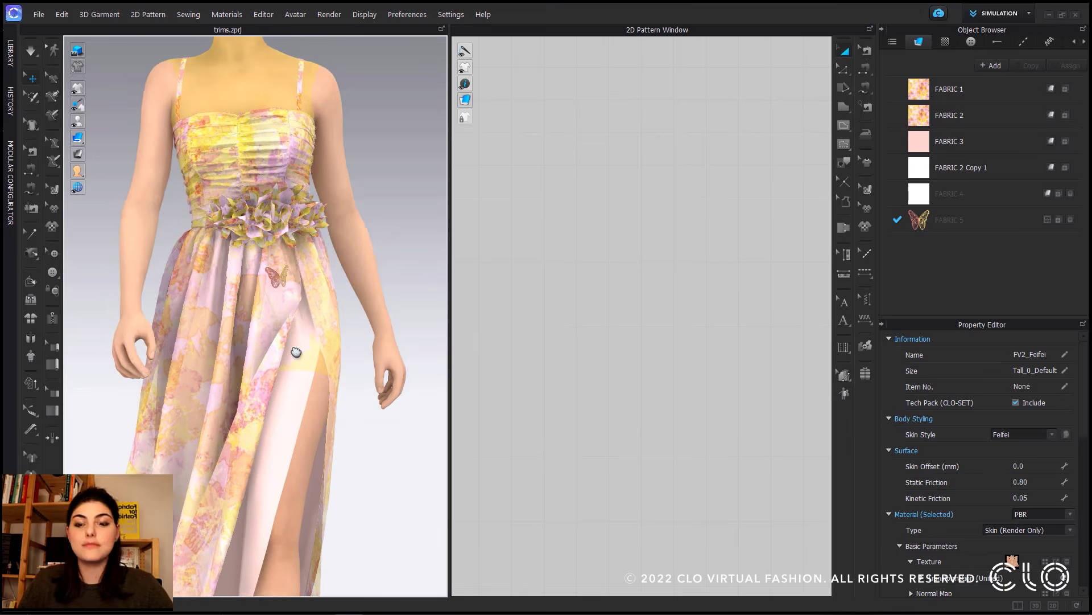
{"action": "scroll", "coordinate": [297, 329], "scroll_direction": "up", "scroll_amount": 3}
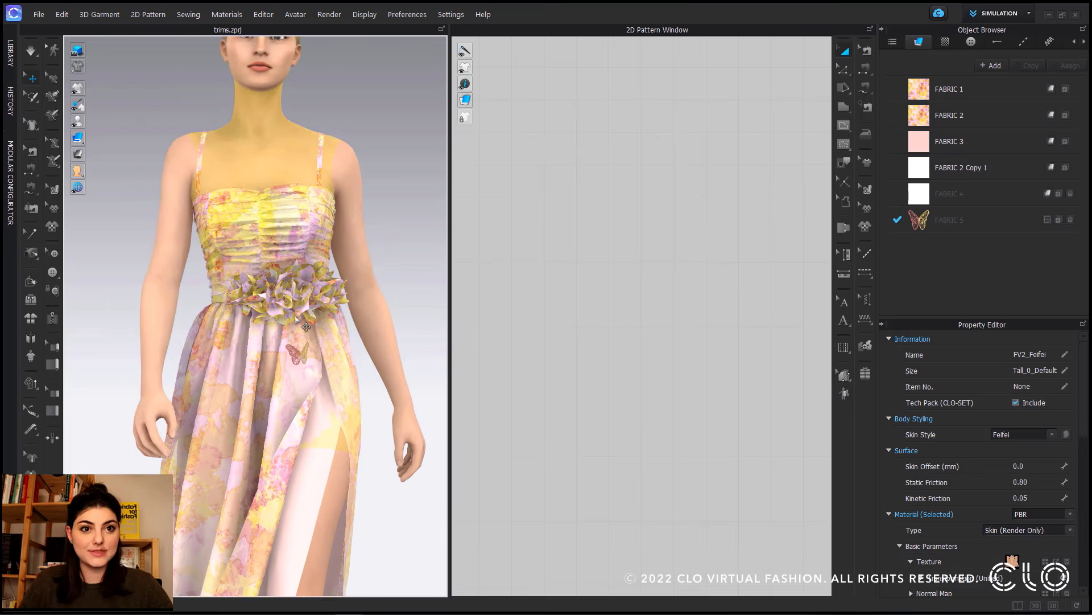
{"action": "scroll", "coordinate": [297, 317], "scroll_direction": "up", "scroll_amount": 3}
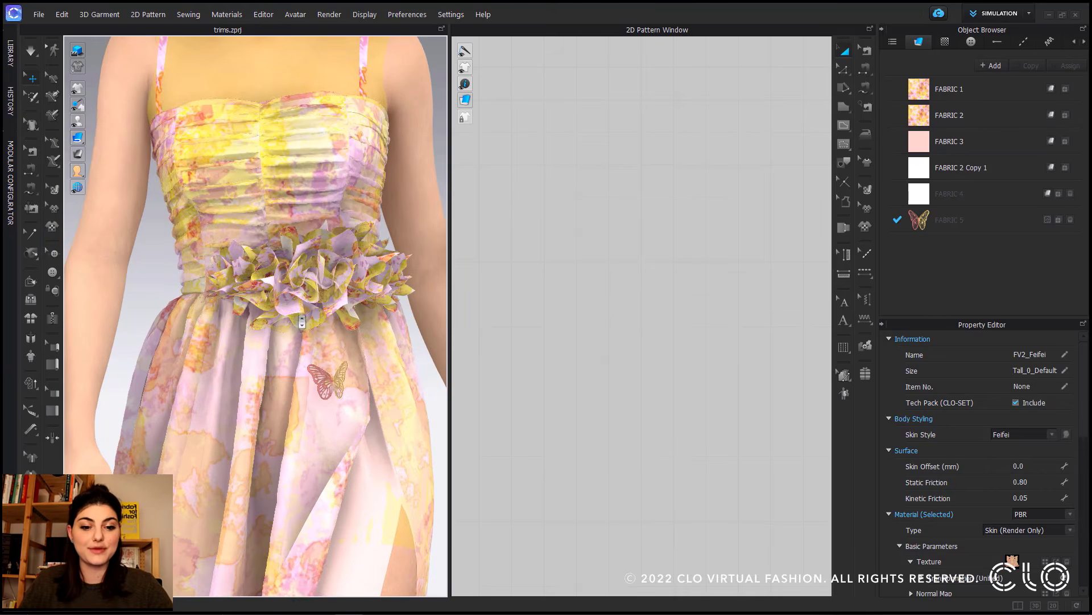
{"action": "scroll", "coordinate": [299, 317], "scroll_direction": "up", "scroll_amount": 2}
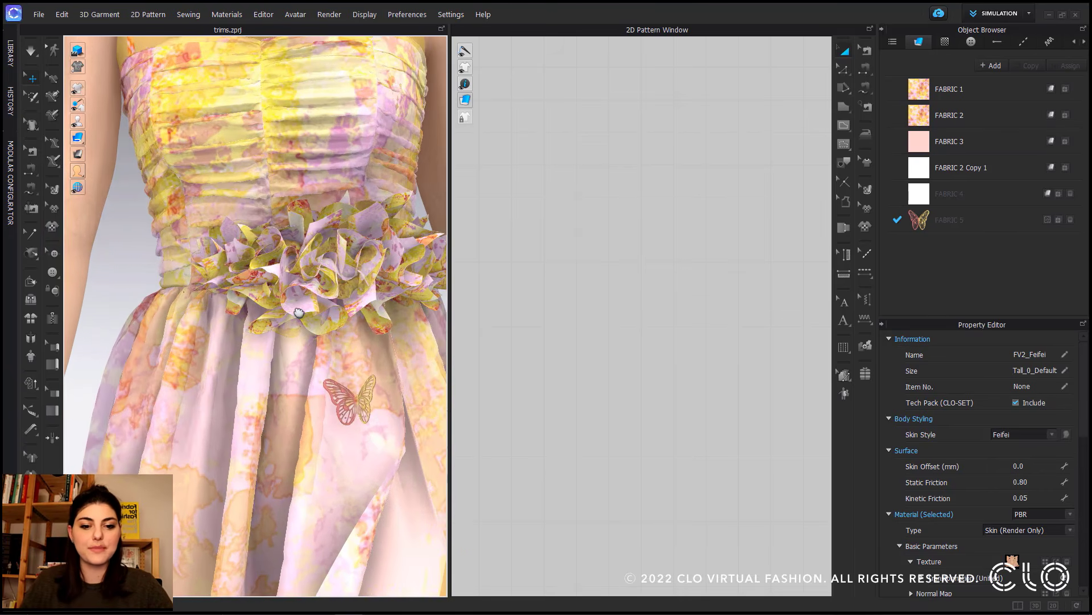
{"action": "left_click", "coordinate": [336, 379]}
{"action": "right_click", "coordinate": [337, 381]}
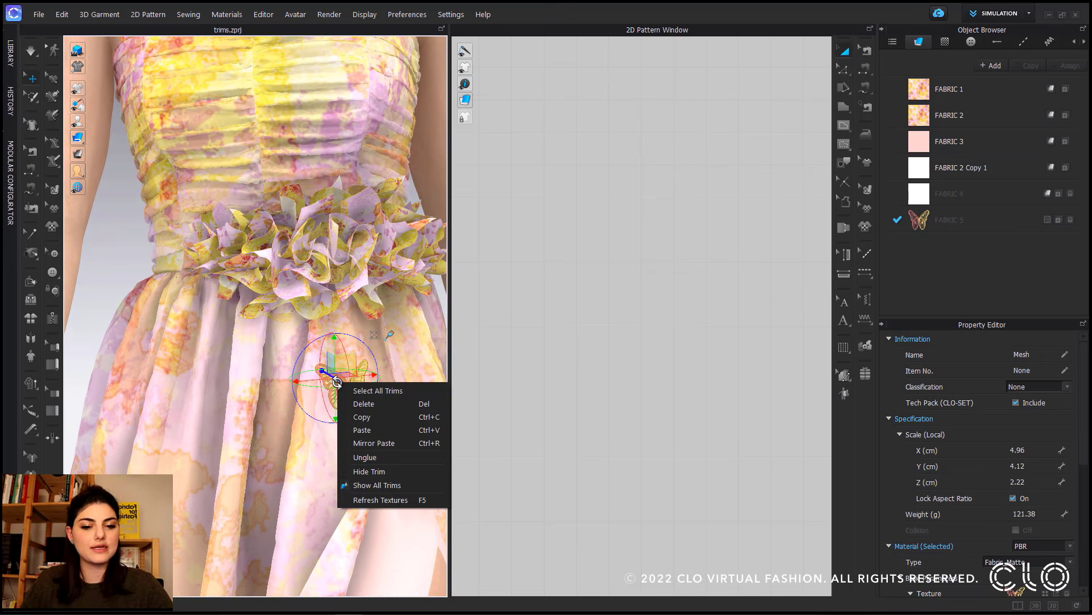
{"action": "left_click", "coordinate": [374, 418]}
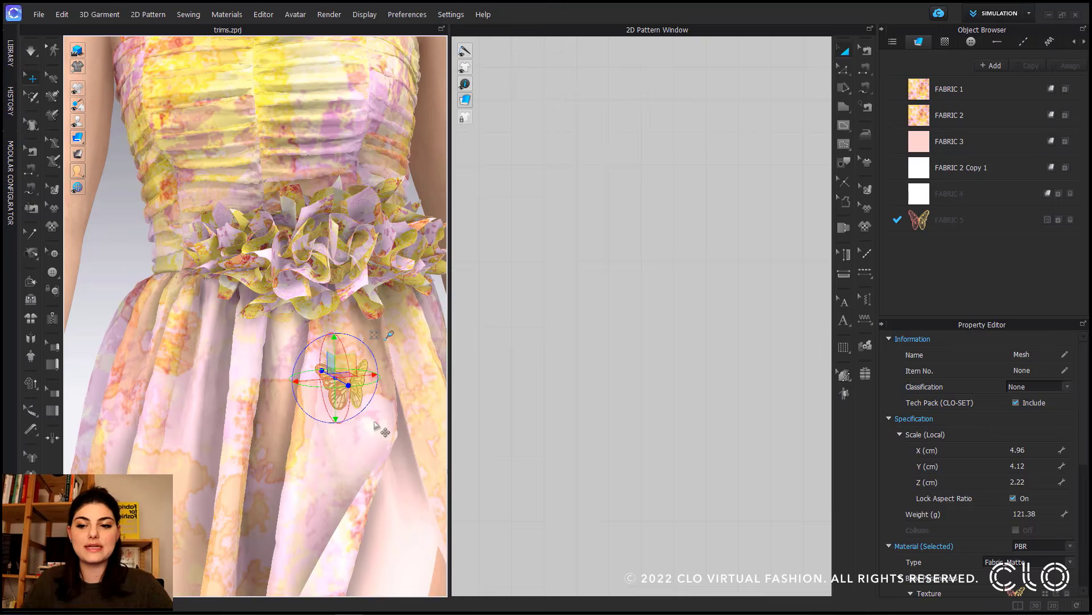
Step: Mirror paste the butterfly trim onto the front skirt panel beside the original and adjust its placement
{"action": "right_click", "coordinate": [278, 394]}
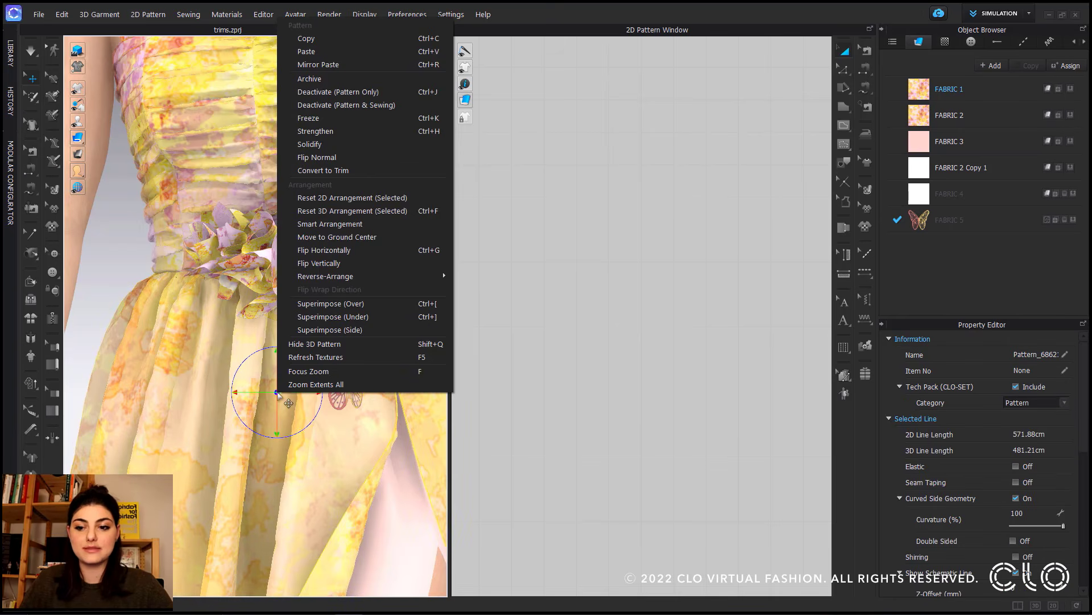
{"action": "left_click", "coordinate": [332, 67]}
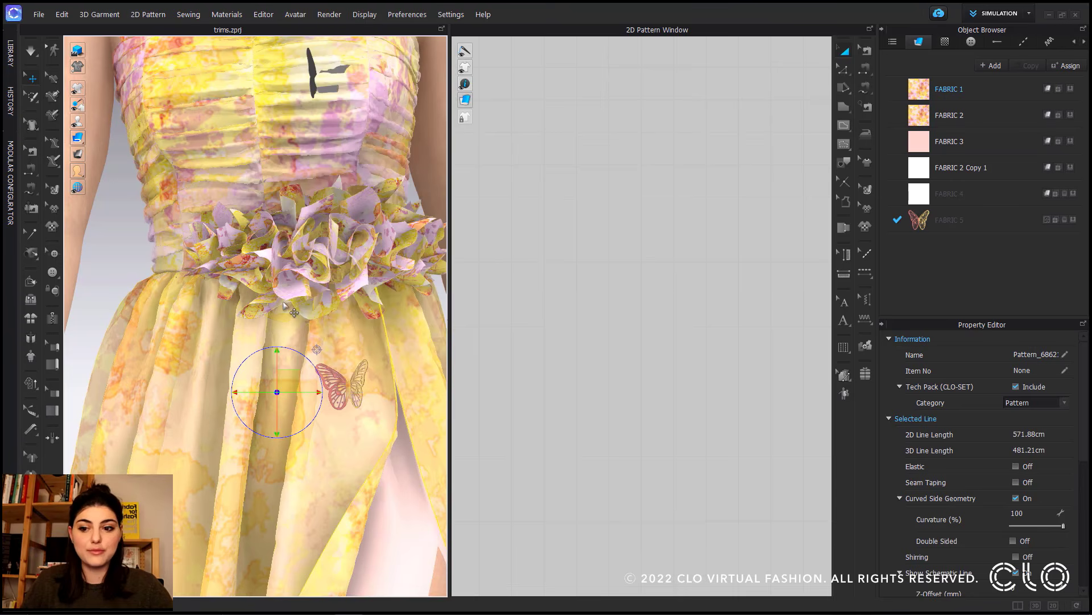
{"action": "left_click", "coordinate": [261, 364]}
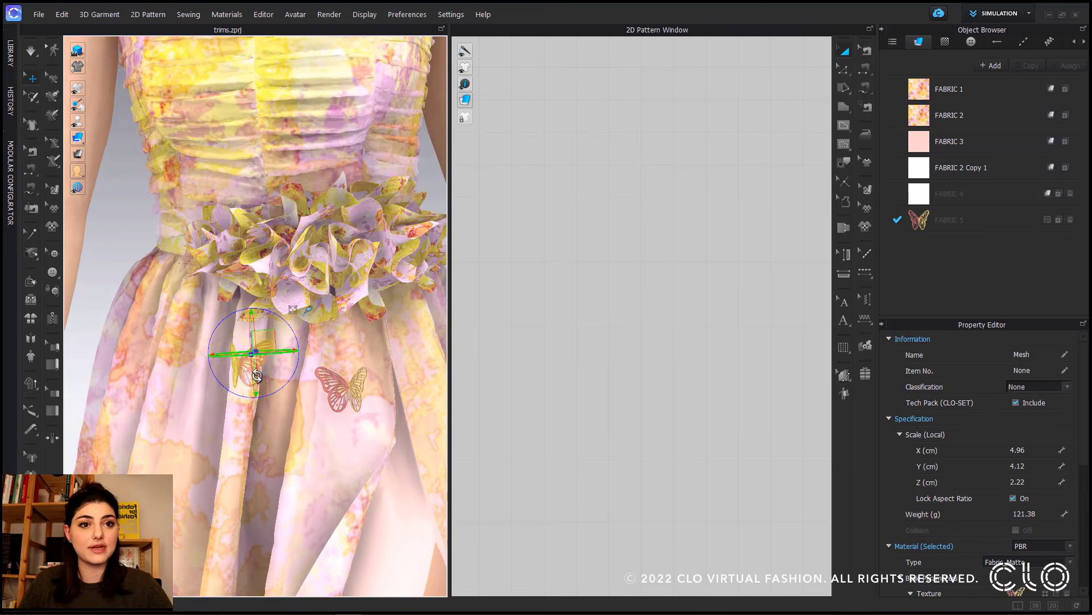
{"action": "right_click_drag", "start_coordinate": [257, 376], "coordinate": [253, 379]}
{"action": "left_click_drag", "start_coordinate": [242, 367], "coordinate": [215, 364]}
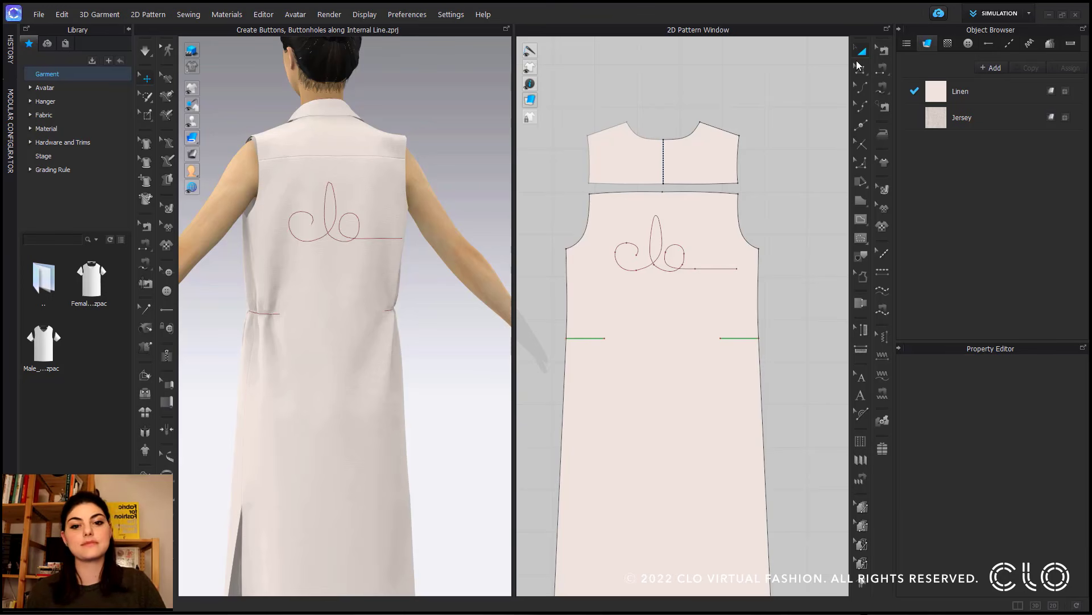
Step: Start creating buttons along the clo-shaped internal line on the back pattern, using the Distribute type
{"action": "left_click", "coordinate": [663, 239]}
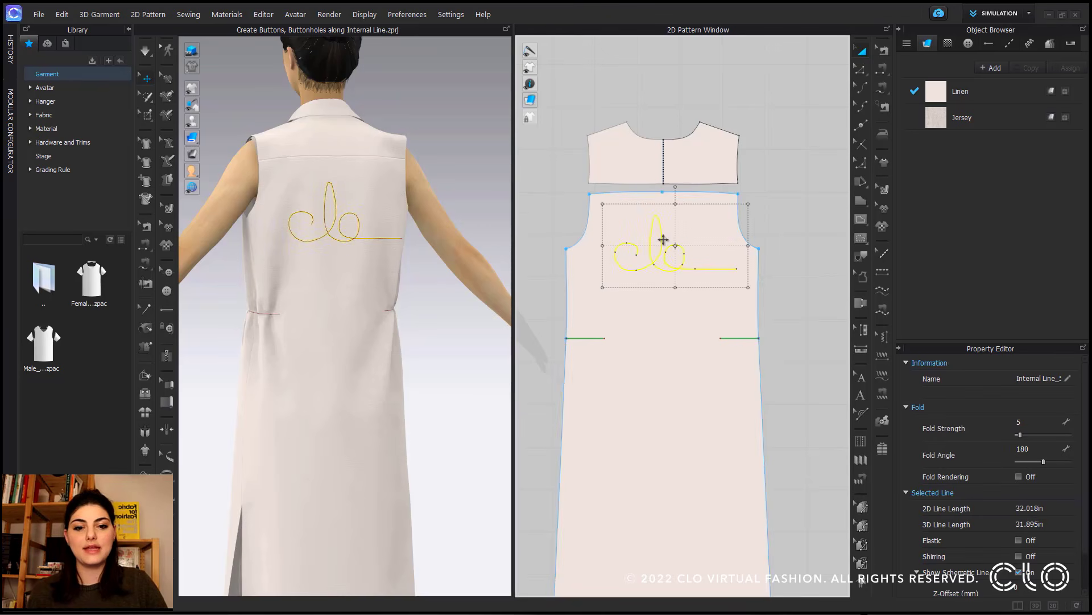
{"action": "left_click", "coordinate": [167, 291]}
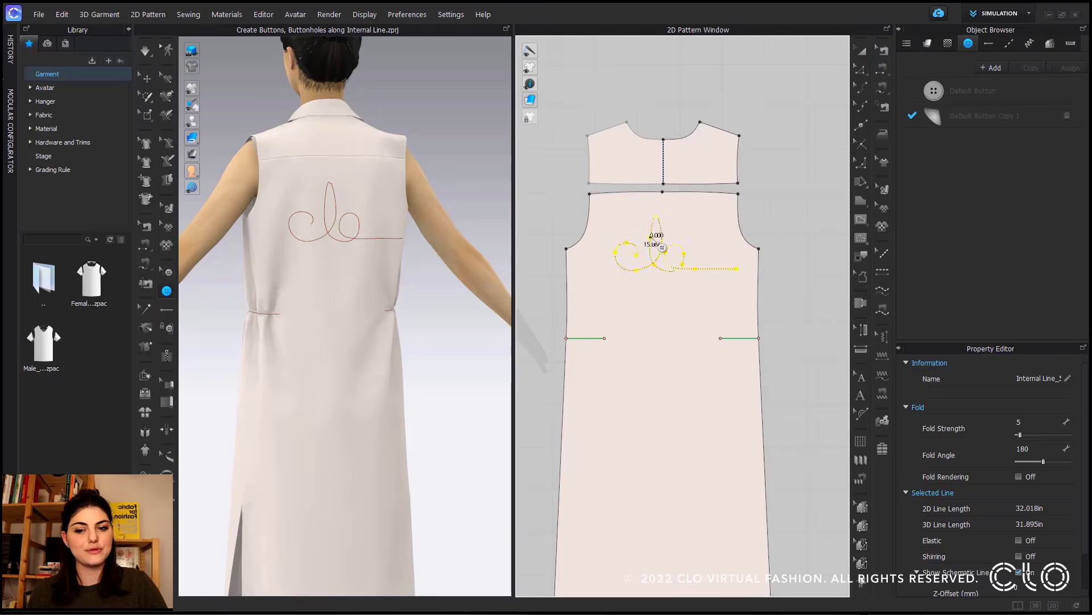
{"action": "left_click", "coordinate": [661, 247]}
{"action": "left_click_drag", "start_coordinate": [563, 173], "coordinate": [498, 151]}
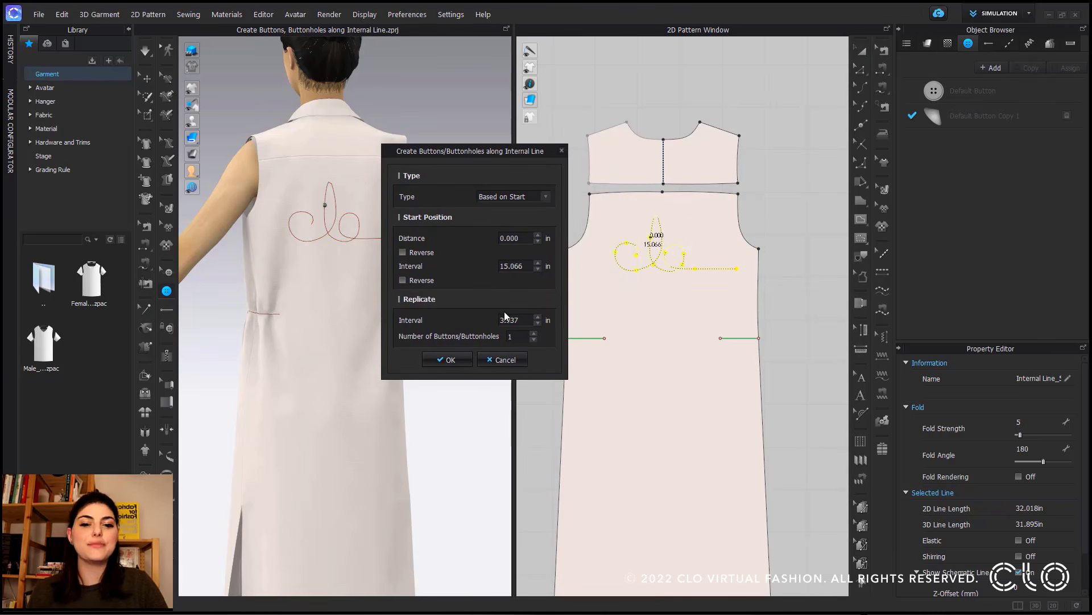
{"action": "left_click", "coordinate": [535, 198]}
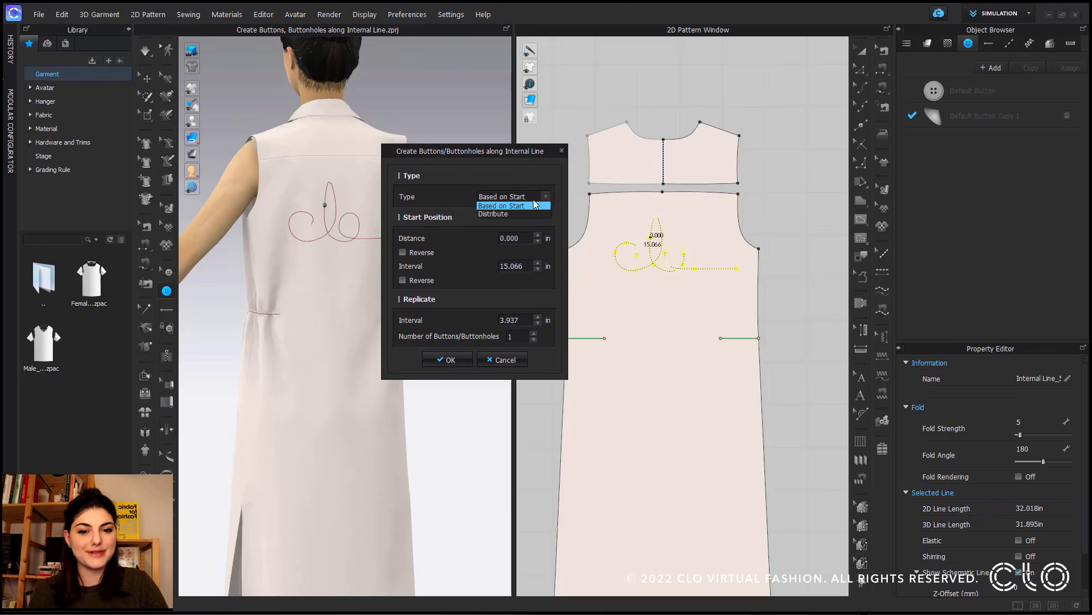
{"action": "left_click", "coordinate": [519, 214]}
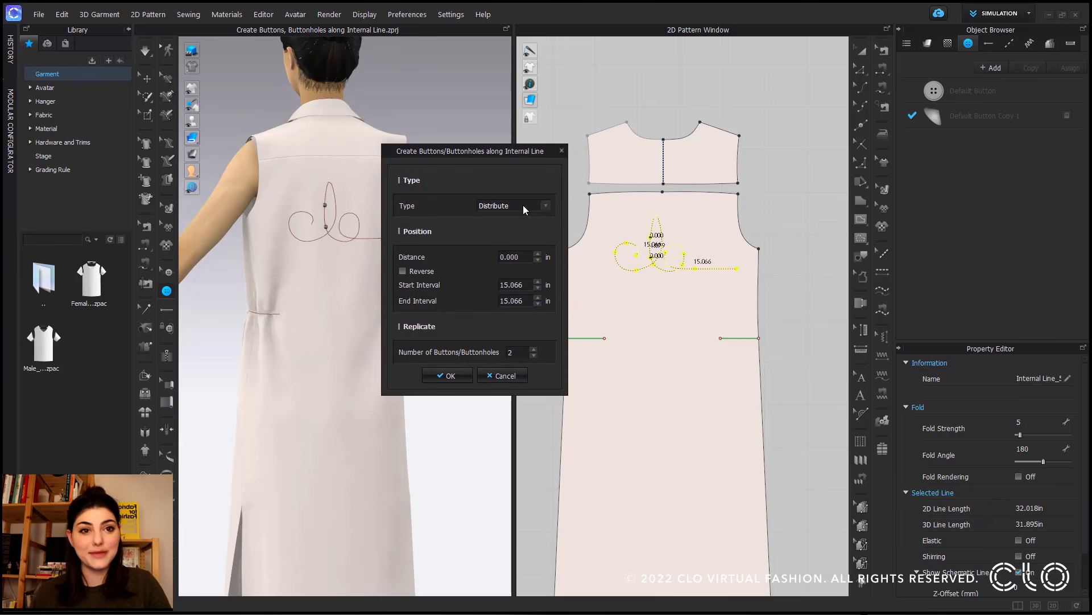
Step: Set both the start interval and the end interval of the distributed buttons to 0.25 in
{"action": "double_click", "coordinate": [527, 286]}
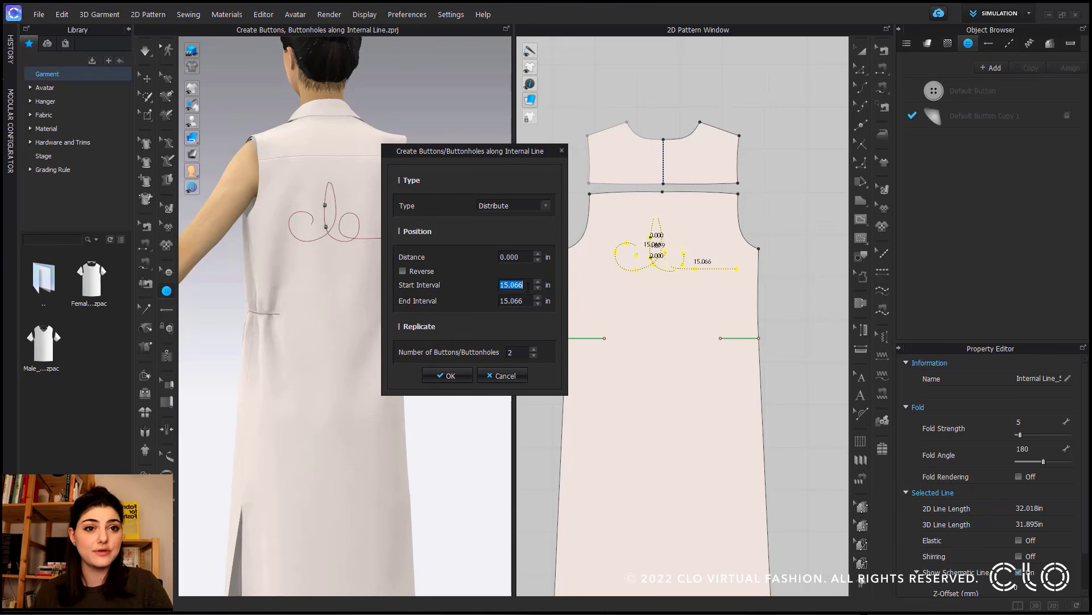
{"action": "type", "text": "0.25"}
{"action": "key", "text": "Tab"}
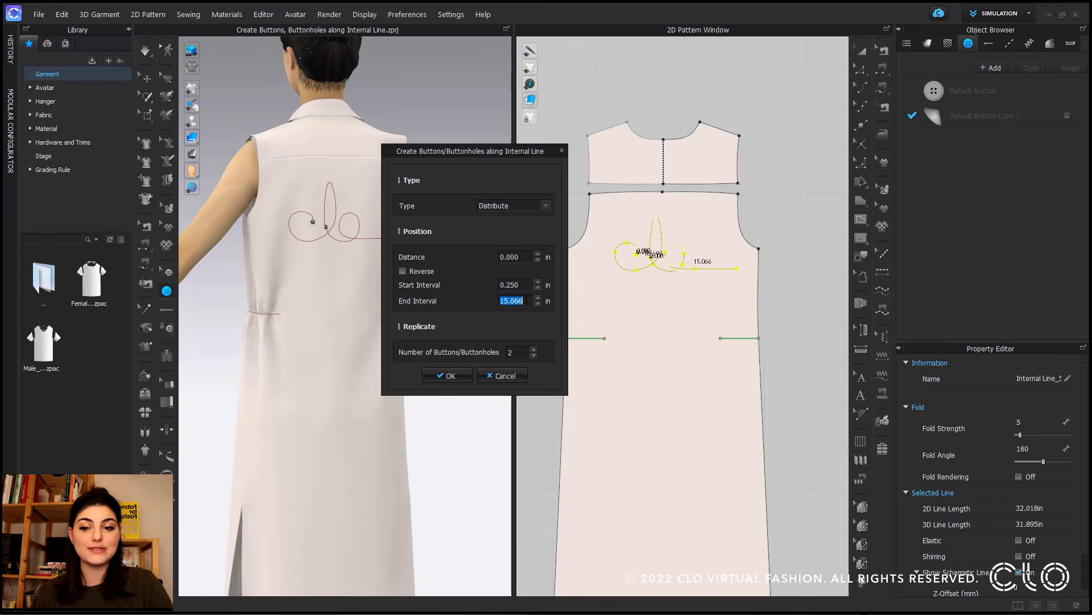
{"action": "type", "text": ".25"}
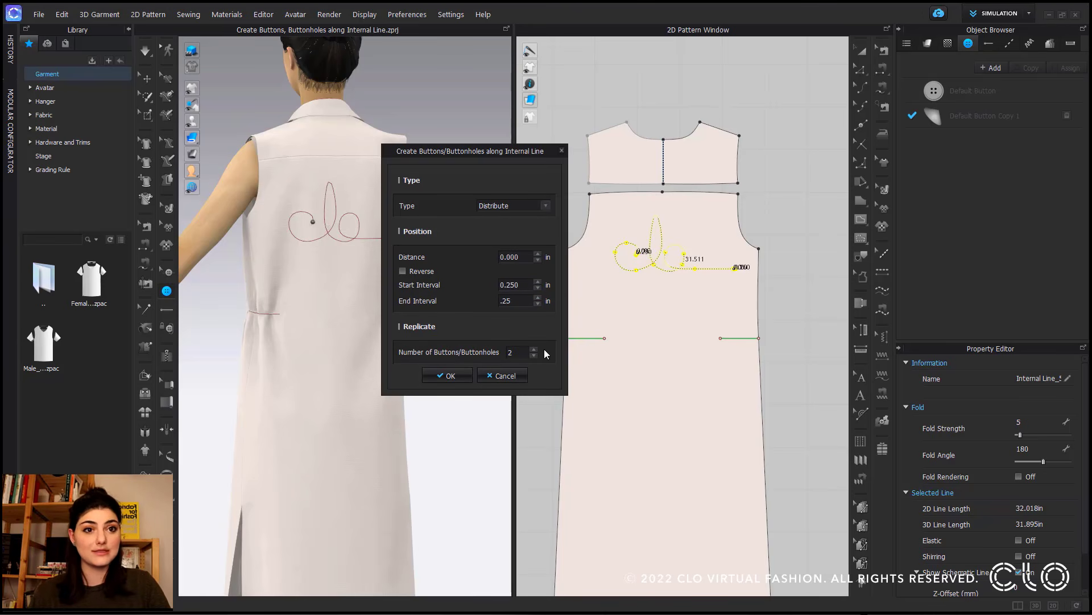
Step: Set the number of buttons to 50 and create them along the clo-shaped internal line
{"action": "double_click", "coordinate": [519, 352]}
{"action": "type", "text": "50"}
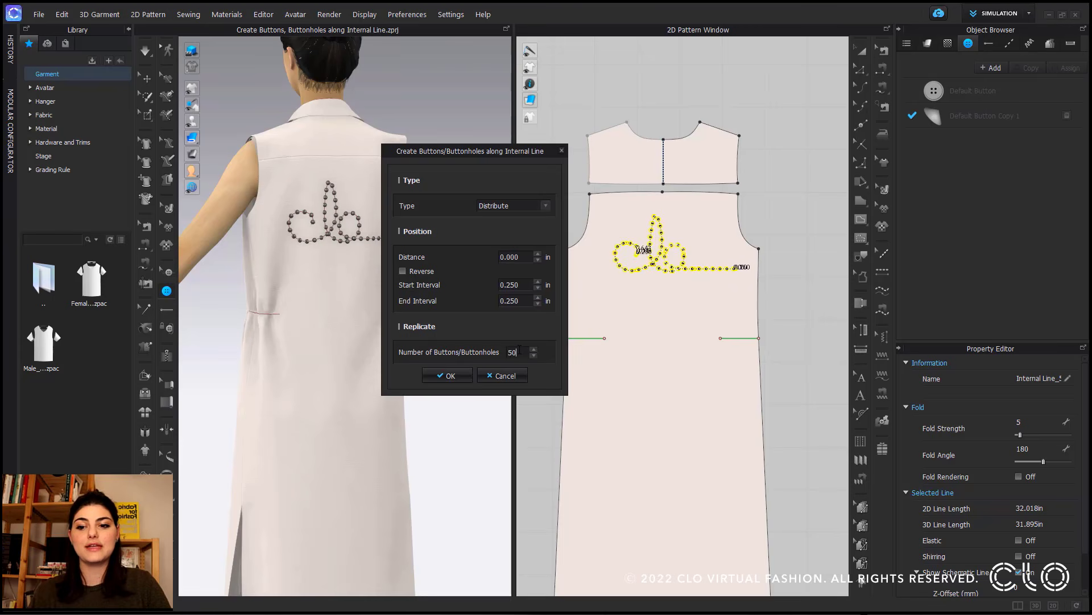
{"action": "left_click_drag", "start_coordinate": [464, 151], "coordinate": [479, 151]}
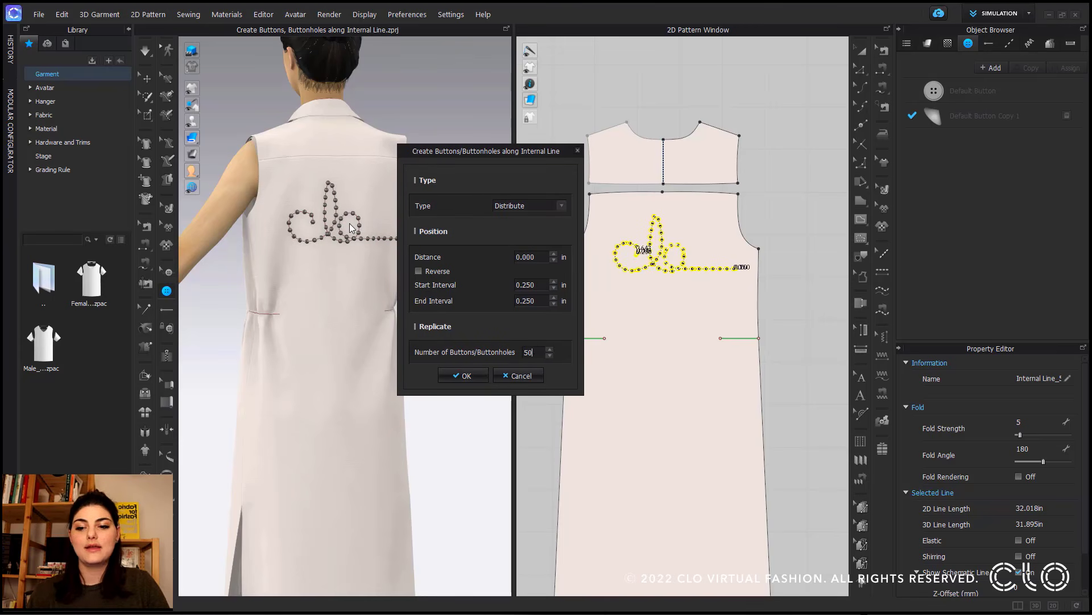
{"action": "left_click", "coordinate": [465, 376]}
{"action": "scroll", "coordinate": [361, 207], "scroll_direction": "up", "scroll_amount": 3}
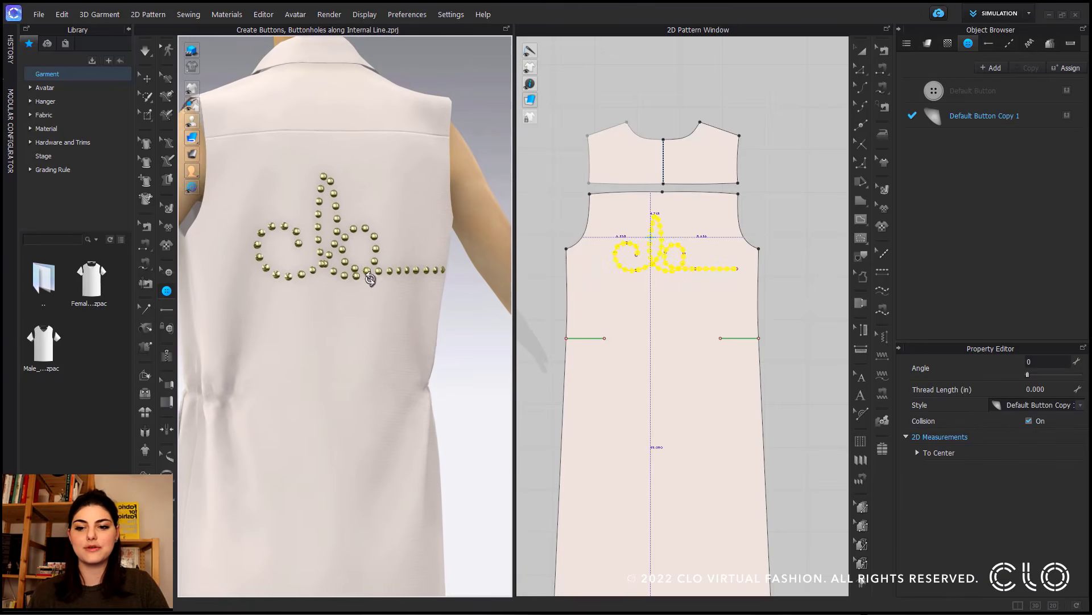
Step: Set the width of the dome-shaped Default Button Copy 1 to 18 L and view the result on the garment's back
{"action": "left_click", "coordinate": [1005, 119]}
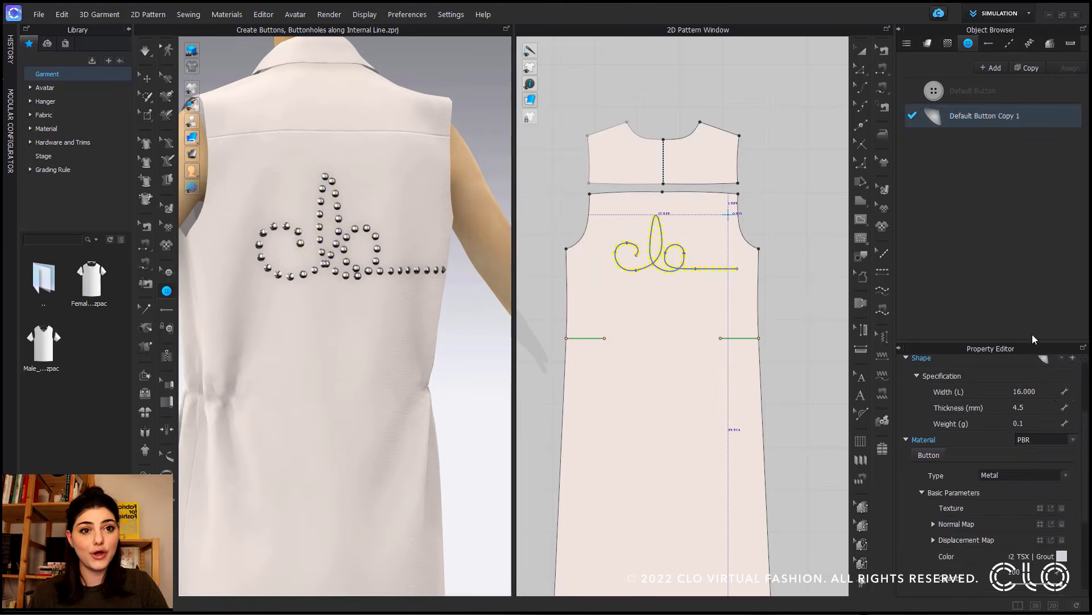
{"action": "left_click", "coordinate": [1048, 391]}
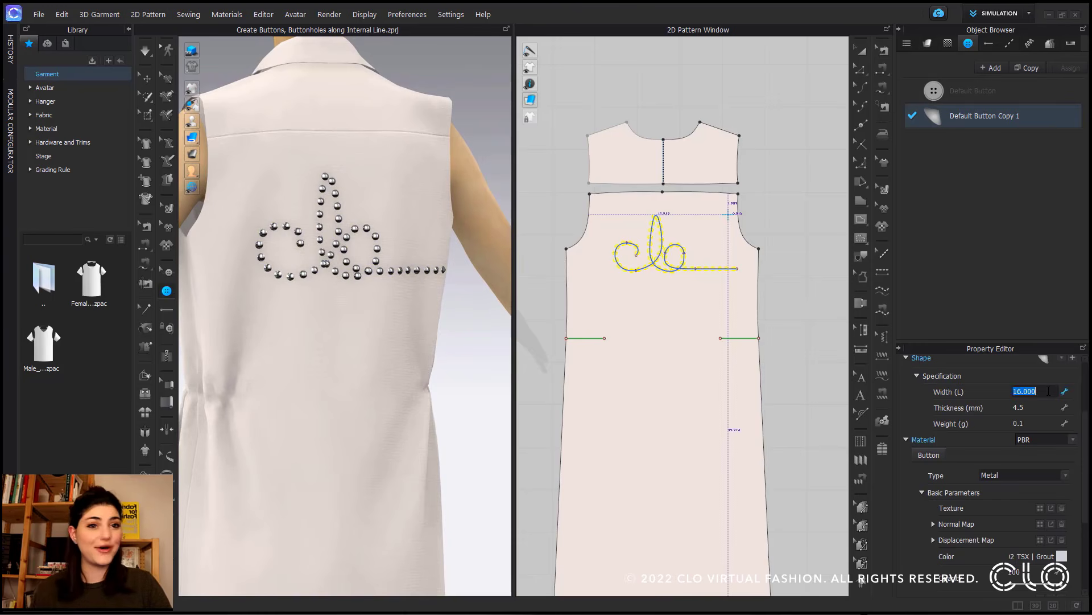
{"action": "type", "text": "18"}
{"action": "key", "text": "Return"}
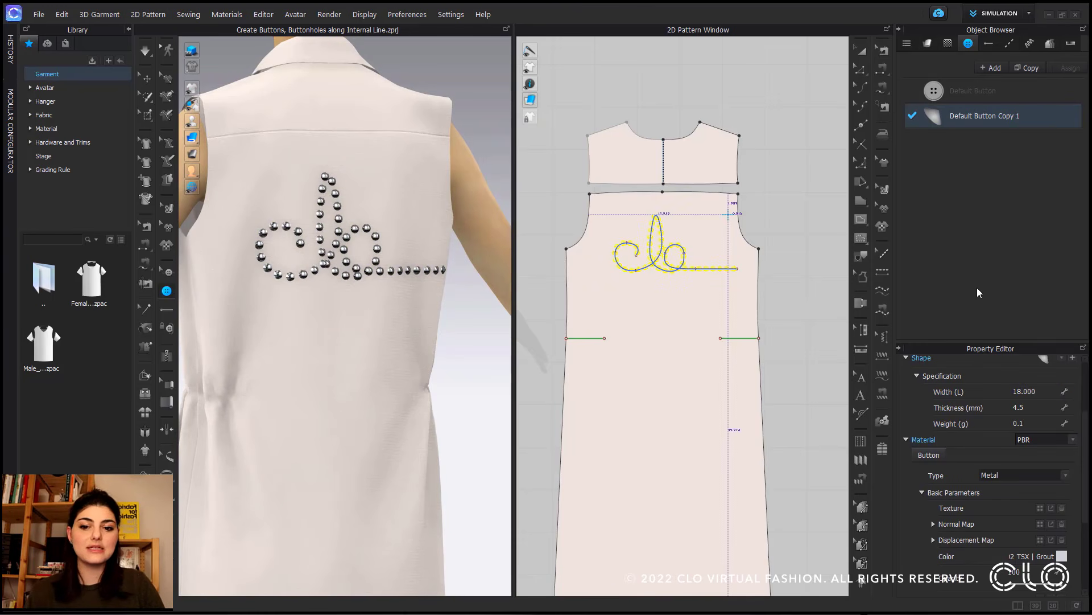
{"action": "right_click_drag", "start_coordinate": [335, 268], "coordinate": [336, 300]}
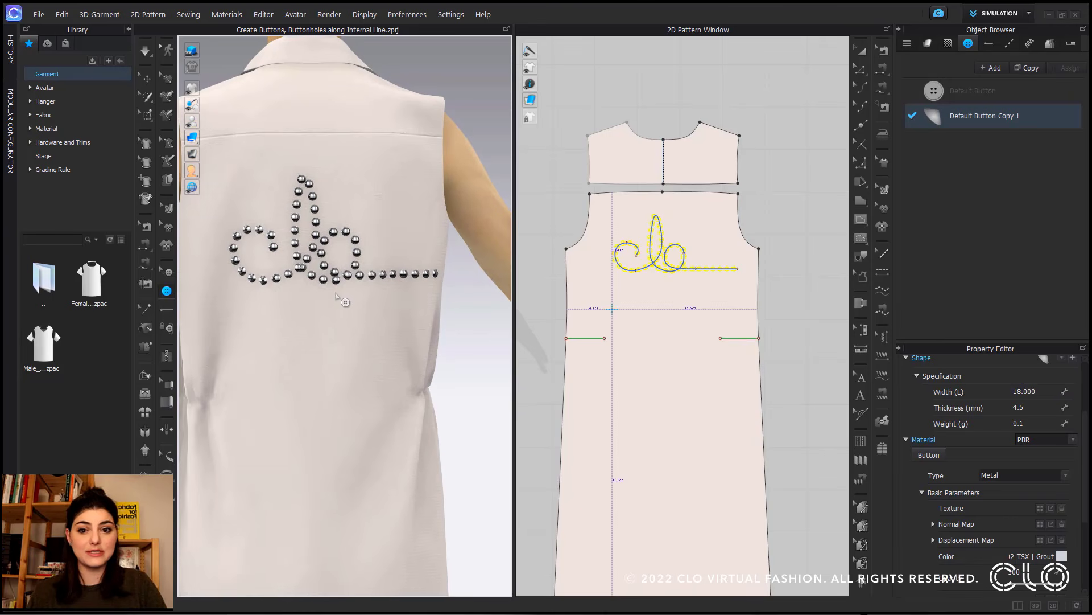
{"action": "right_click_drag", "start_coordinate": [459, 377], "coordinate": [475, 379]}
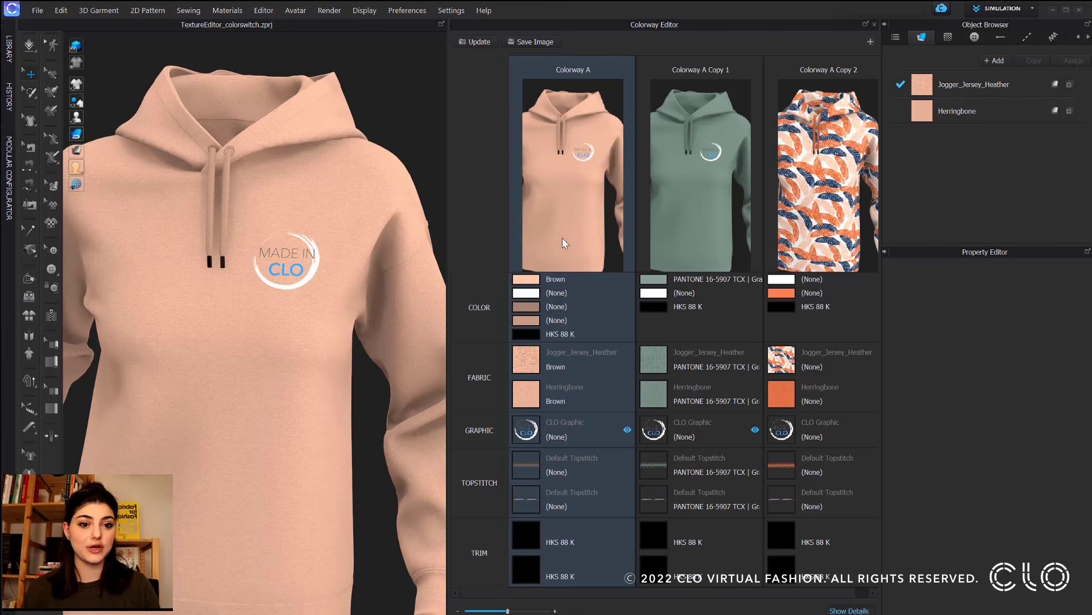
Step: Open the CLO Graphic texture of Colorway A in the Texture Editor and turn on Color Switch with 3 colors
{"action": "left_click", "coordinate": [949, 37]}
{"action": "left_click", "coordinate": [954, 90]}
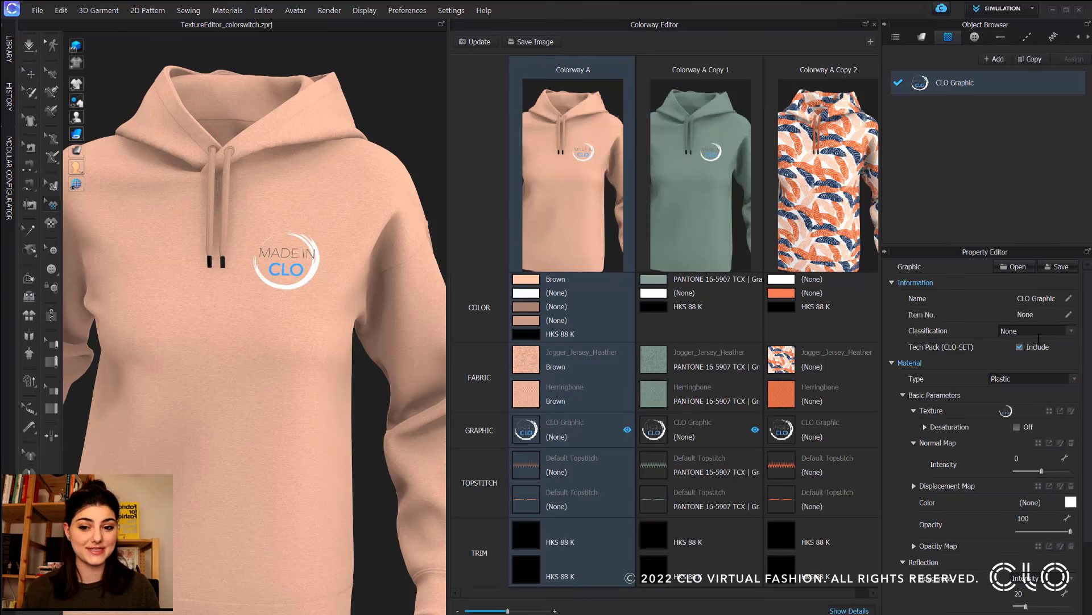
{"action": "left_click", "coordinate": [1060, 410]}
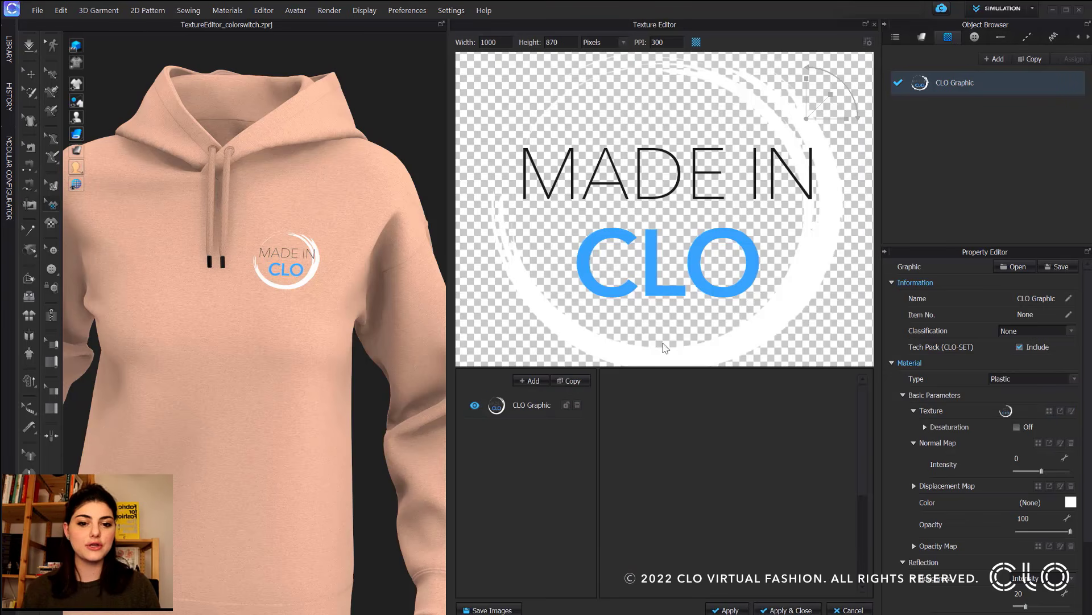
{"action": "left_click", "coordinate": [526, 405]}
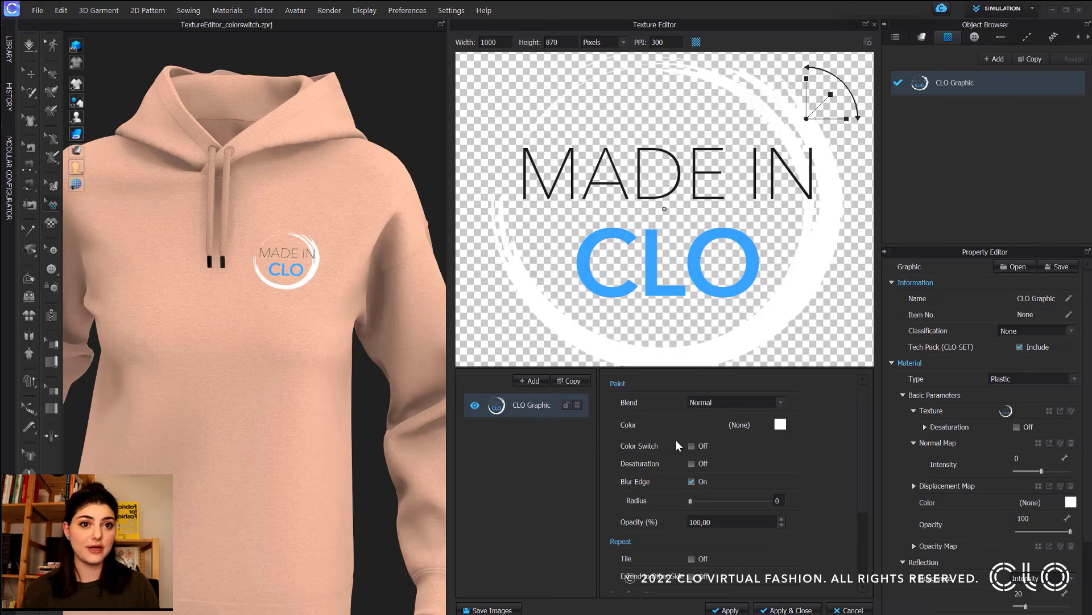
{"action": "left_click", "coordinate": [690, 446]}
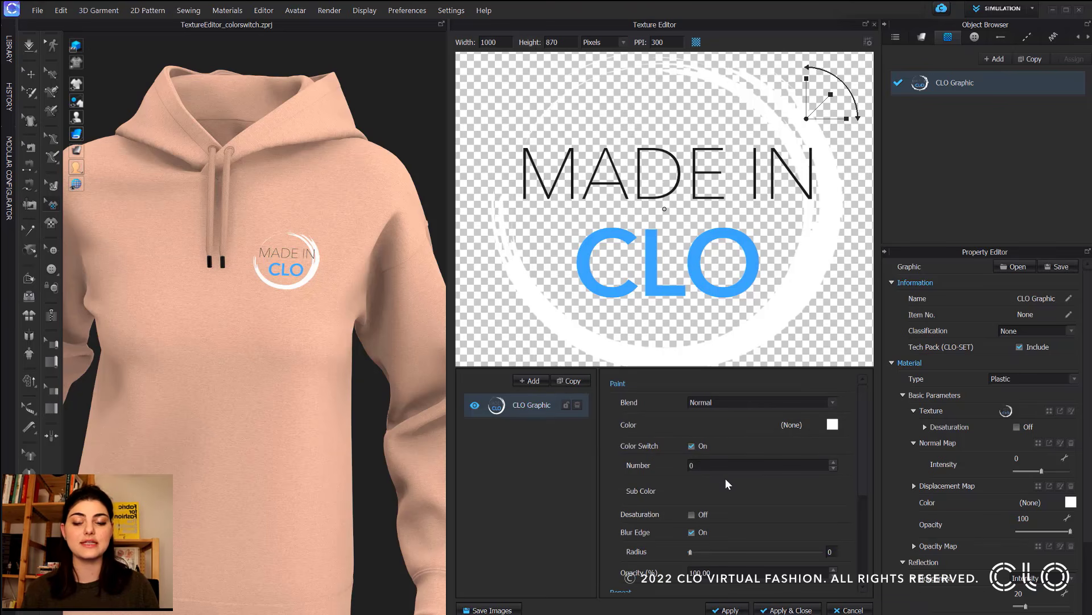
{"action": "double_click", "coordinate": [688, 465]}
{"action": "type", "text": "3"}
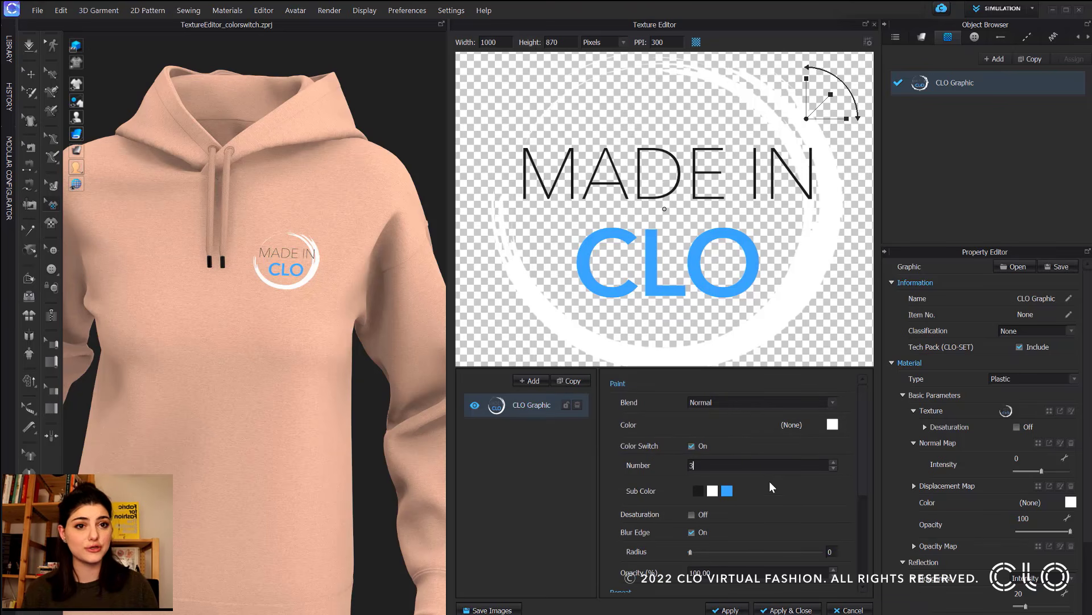
Step: Change the graphic's white sub color to the saved peach swatch and apply the texture changes
{"action": "left_click", "coordinate": [713, 491]}
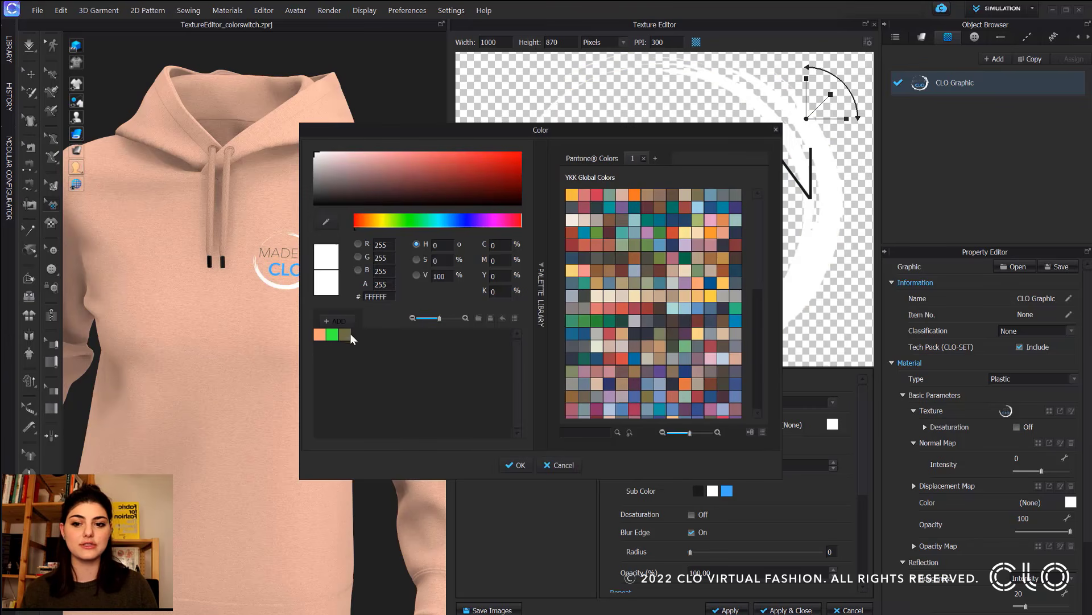
{"action": "left_click", "coordinate": [319, 335]}
{"action": "mouse_move", "coordinate": [390, 132]}
{"action": "left_mouse_down"}
{"action": "mouse_move", "coordinate": [319, 274]}
{"action": "mouse_move", "coordinate": [293, 401]}
{"action": "mouse_move", "coordinate": [254, 377]}
{"action": "mouse_move", "coordinate": [230, 336]}
{"action": "mouse_move", "coordinate": [223, 169]}
{"action": "left_mouse_up"}
{"action": "left_click", "coordinate": [352, 500]}
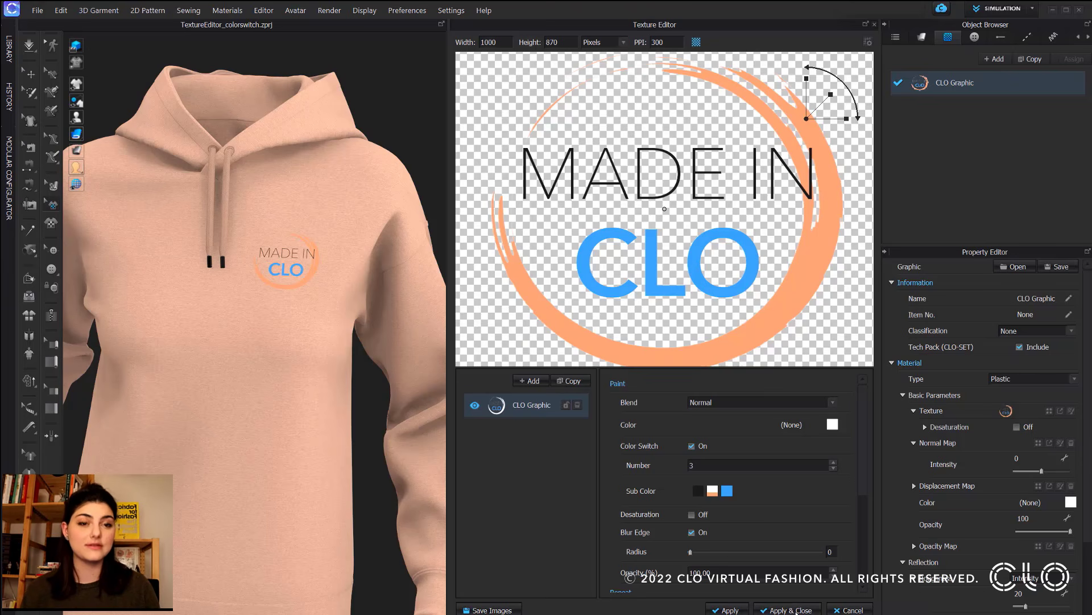
{"action": "left_click", "coordinate": [797, 610]}
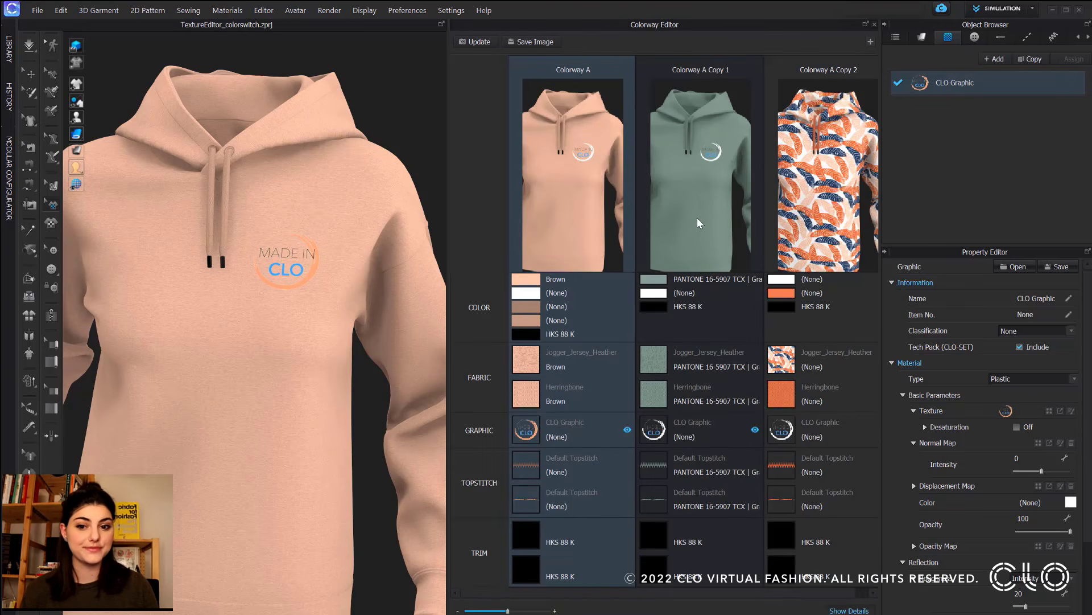
Step: Activate Colorway A Copy 1, open its CLO Graphic texture for editing and turn on Color Switch with 3 colors
{"action": "left_click", "coordinate": [718, 230]}
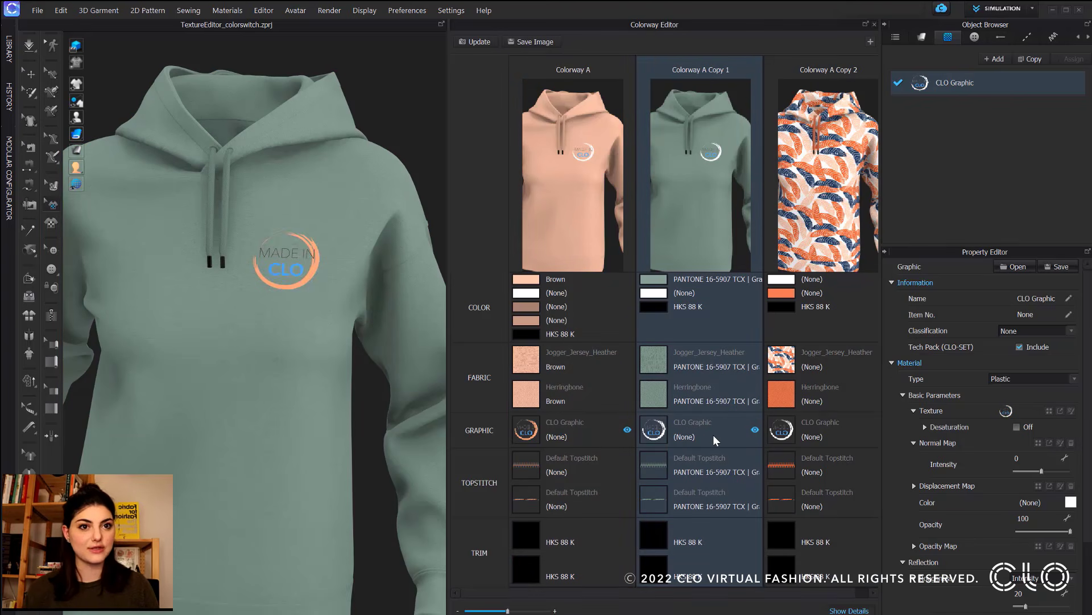
{"action": "left_click", "coordinate": [1071, 411]}
{"action": "left_click", "coordinate": [507, 407]}
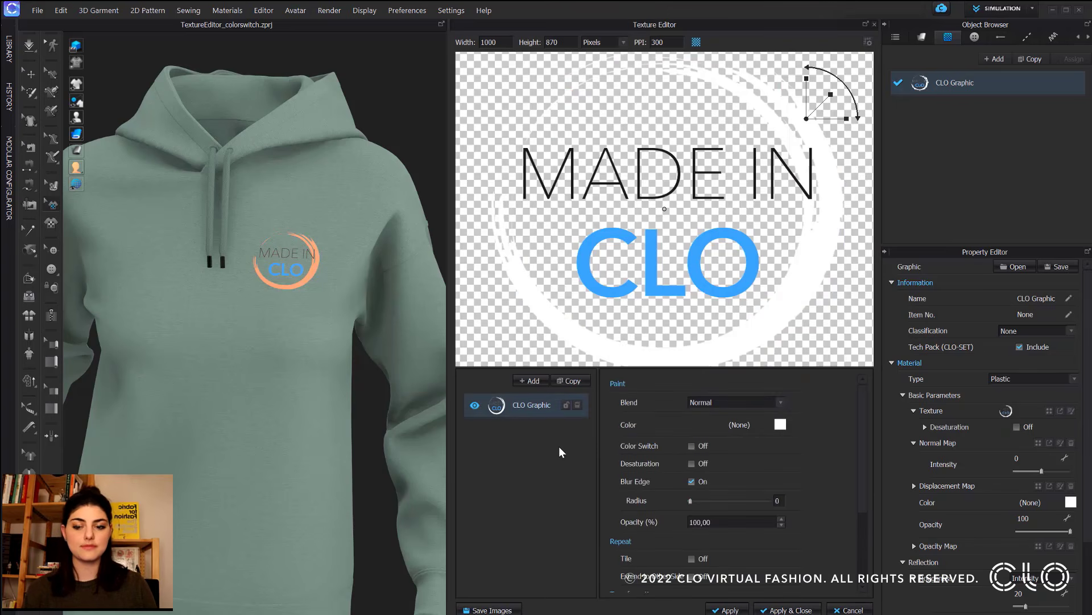
{"action": "left_click", "coordinate": [692, 445]}
{"action": "double_click", "coordinate": [691, 466]}
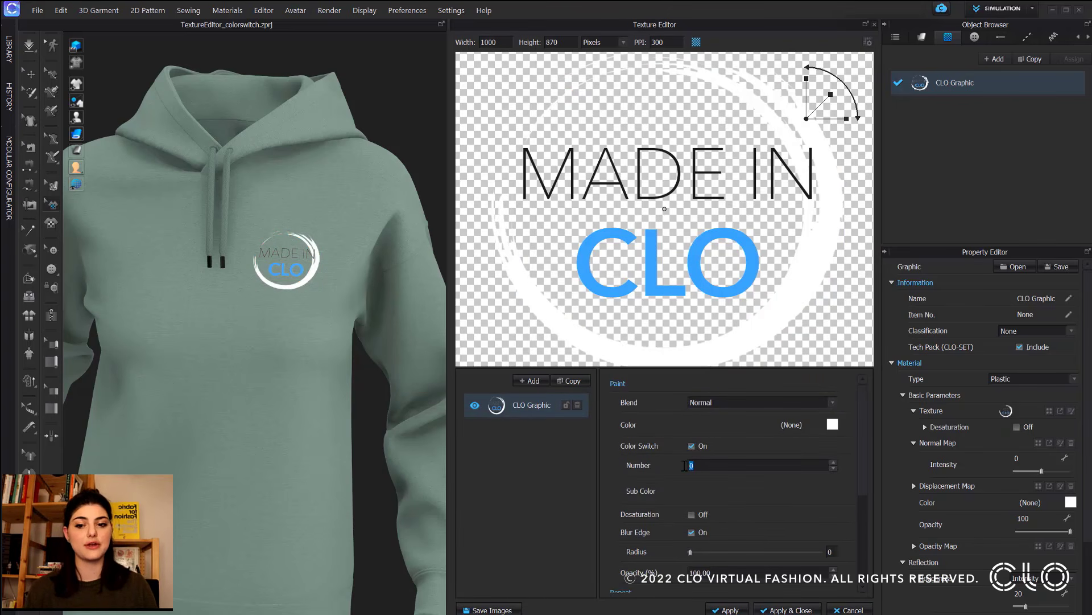
{"action": "type", "text": "3"}
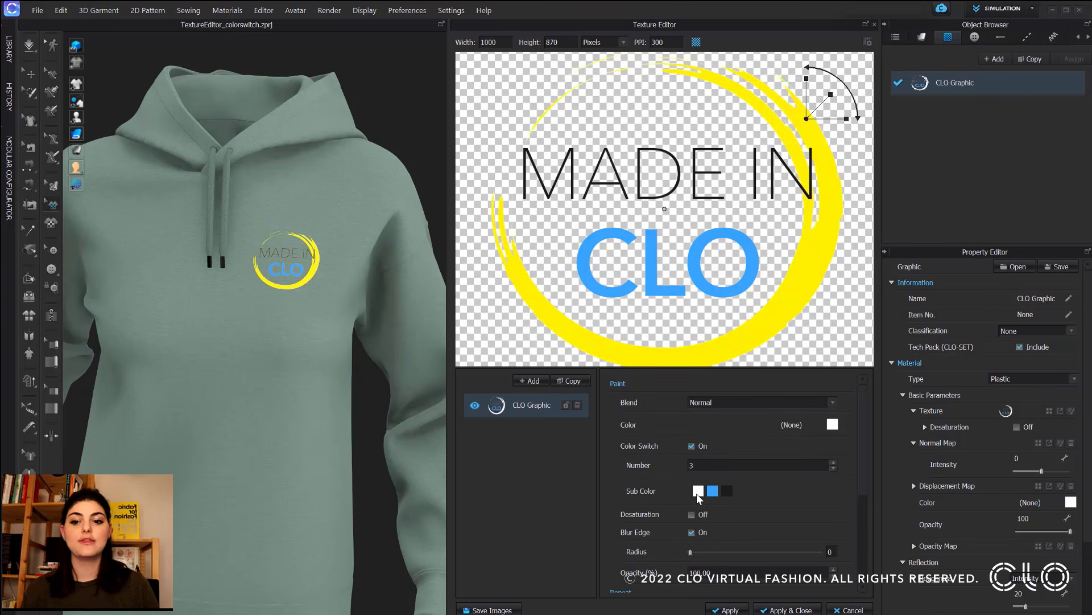
Step: Change the white ring's sub color to the saved olive swatch, 6B6D40
{"action": "left_click", "coordinate": [698, 492]}
{"action": "left_click", "coordinate": [345, 335]}
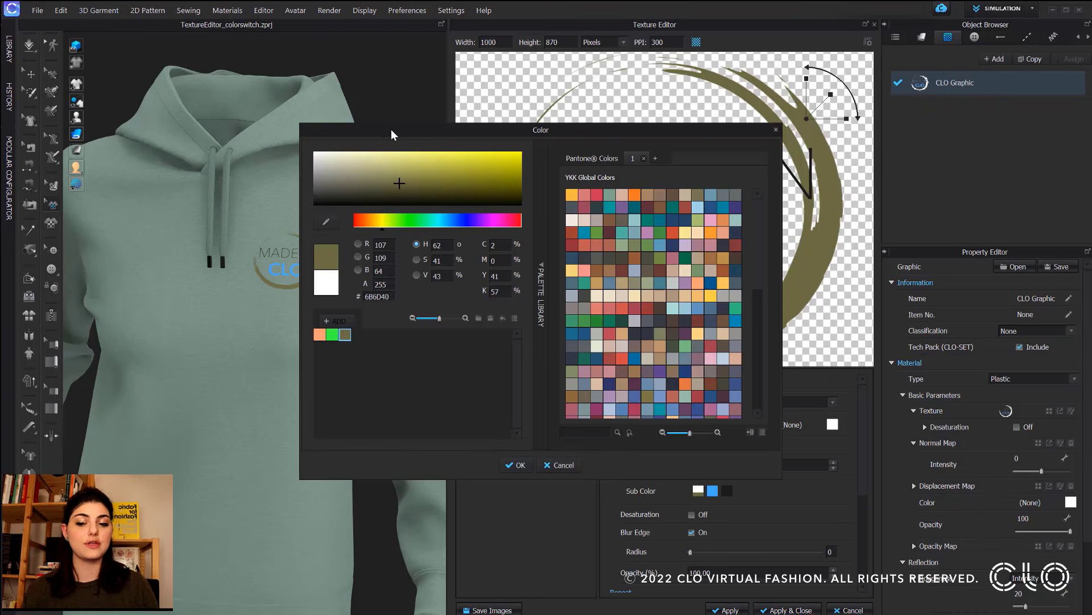
{"action": "left_click_drag", "start_coordinate": [391, 129], "coordinate": [402, 179]}
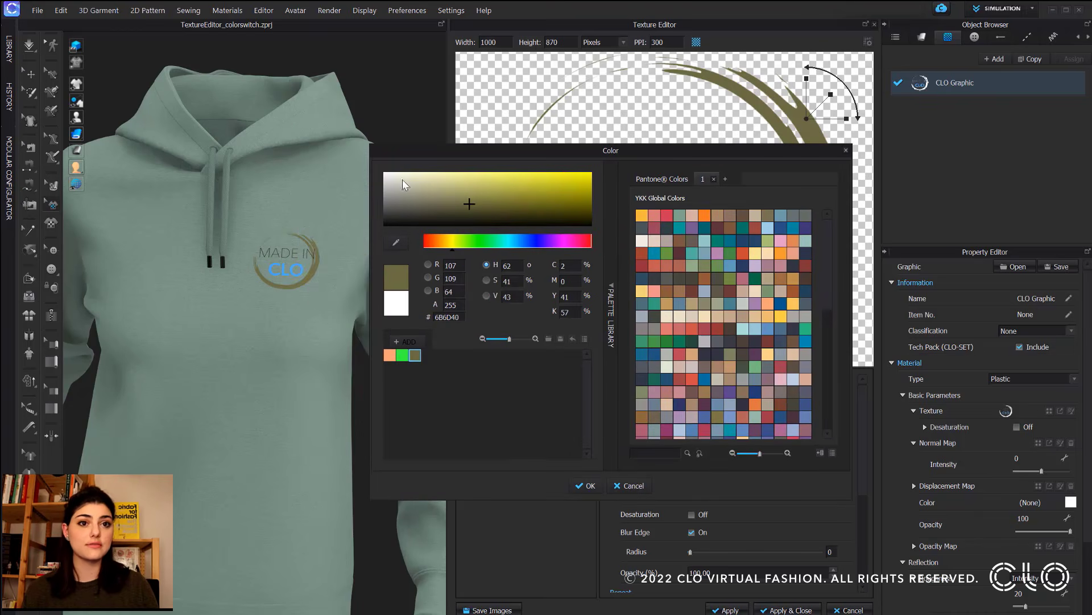
{"action": "left_click", "coordinate": [590, 486]}
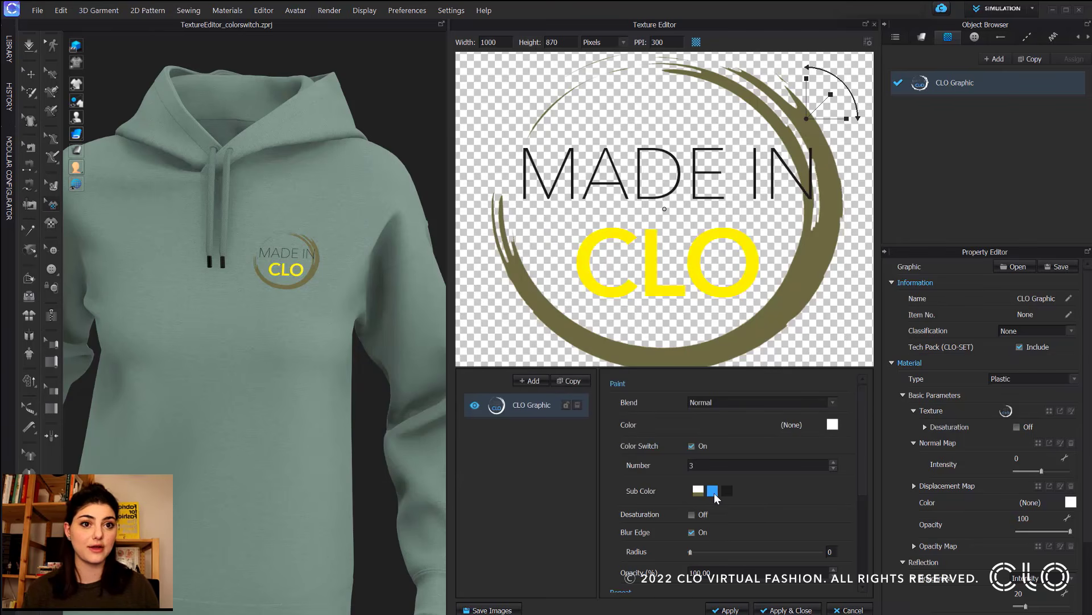
Step: Change the blue CLO lettering's sub color to the saved peach swatch, FFA178
{"action": "left_click", "coordinate": [713, 491]}
{"action": "left_click", "coordinate": [319, 334]}
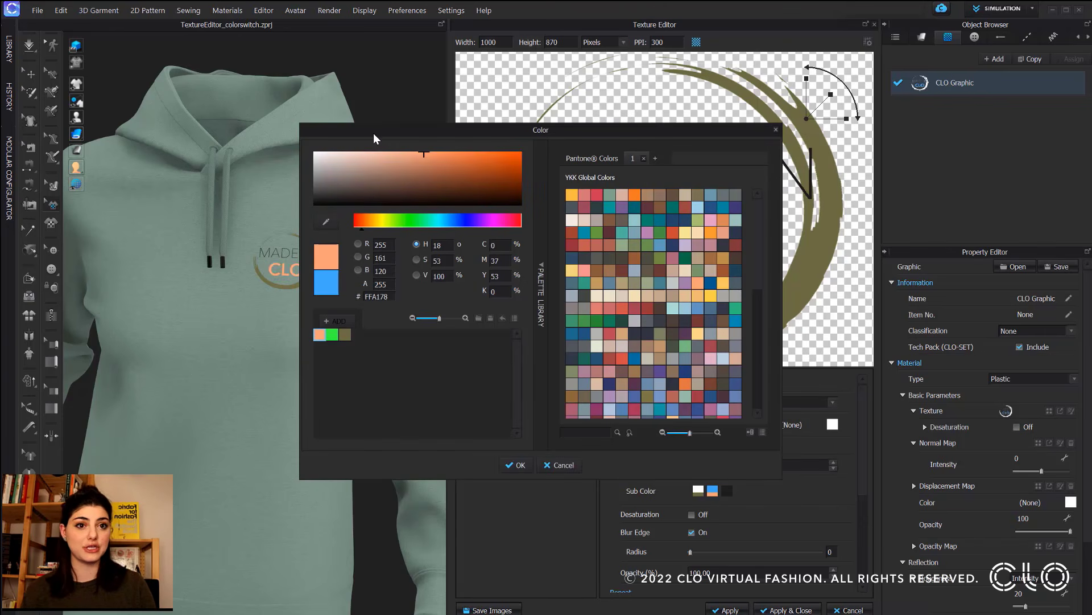
{"action": "mouse_move", "coordinate": [374, 133]}
{"action": "left_mouse_down"}
{"action": "mouse_move", "coordinate": [278, 199]}
{"action": "mouse_move", "coordinate": [188, 298]}
{"action": "mouse_move", "coordinate": [180, 333]}
{"action": "left_mouse_up"}
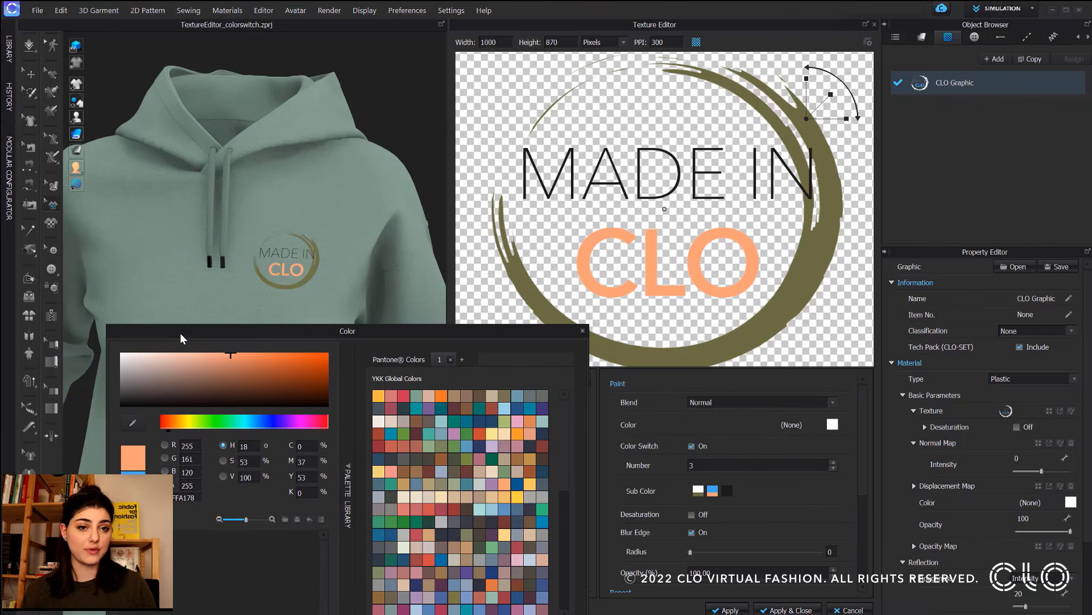
{"action": "left_click_drag", "start_coordinate": [415, 326], "coordinate": [400, 137]}
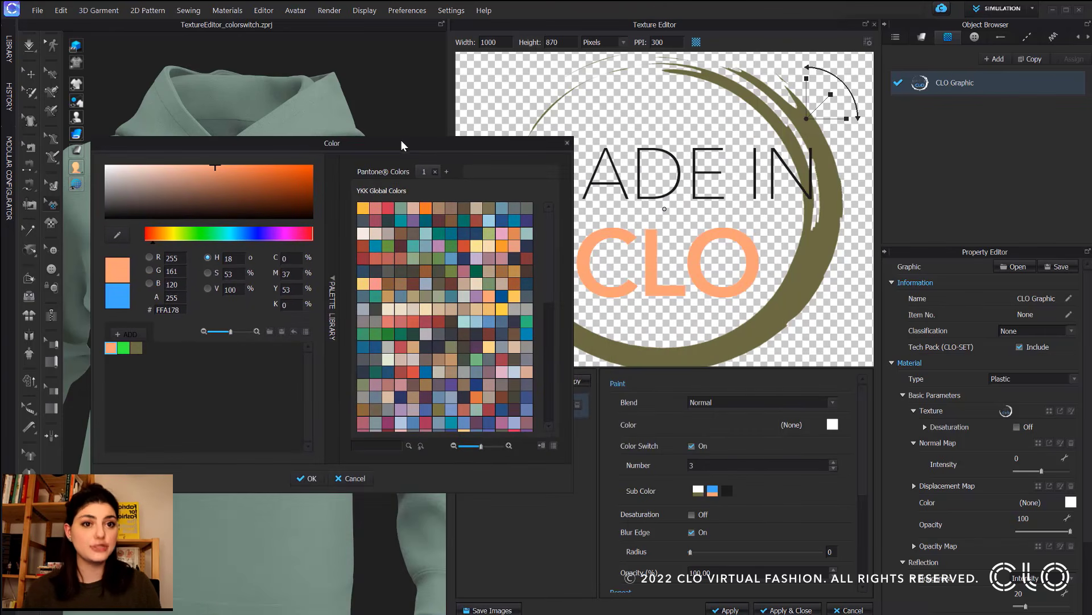
{"action": "left_click", "coordinate": [310, 478]}
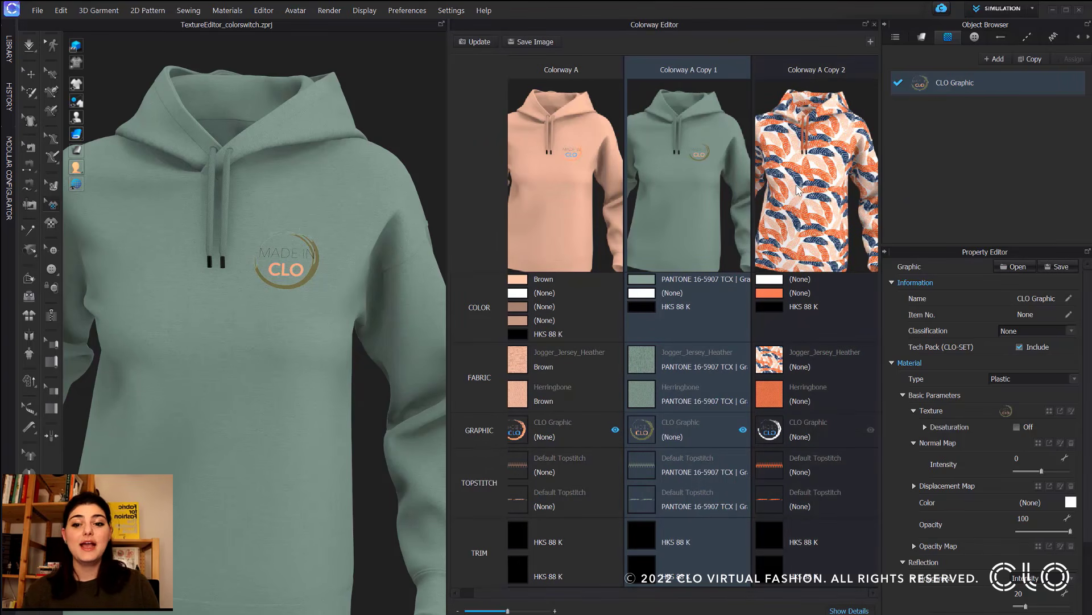
Step: Activate Colorway A Copy 2 and turn on Color Switch with 4 colors for the leaf-print texture of the Jogger_Jersey_Heather fabric
{"action": "left_click", "coordinate": [819, 178]}
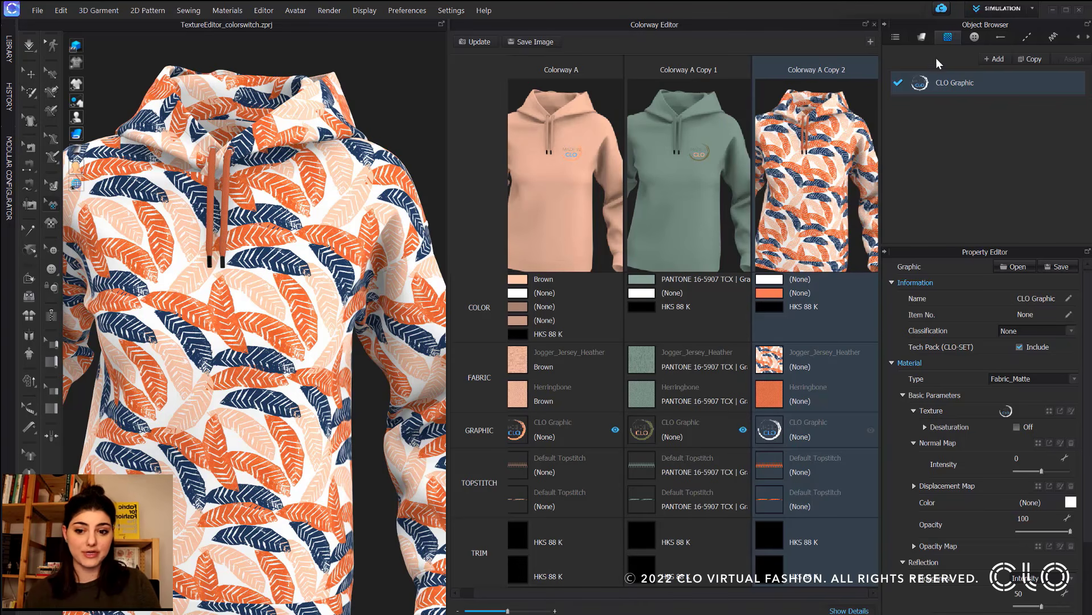
{"action": "left_click", "coordinate": [923, 38]}
{"action": "left_click", "coordinate": [767, 363]}
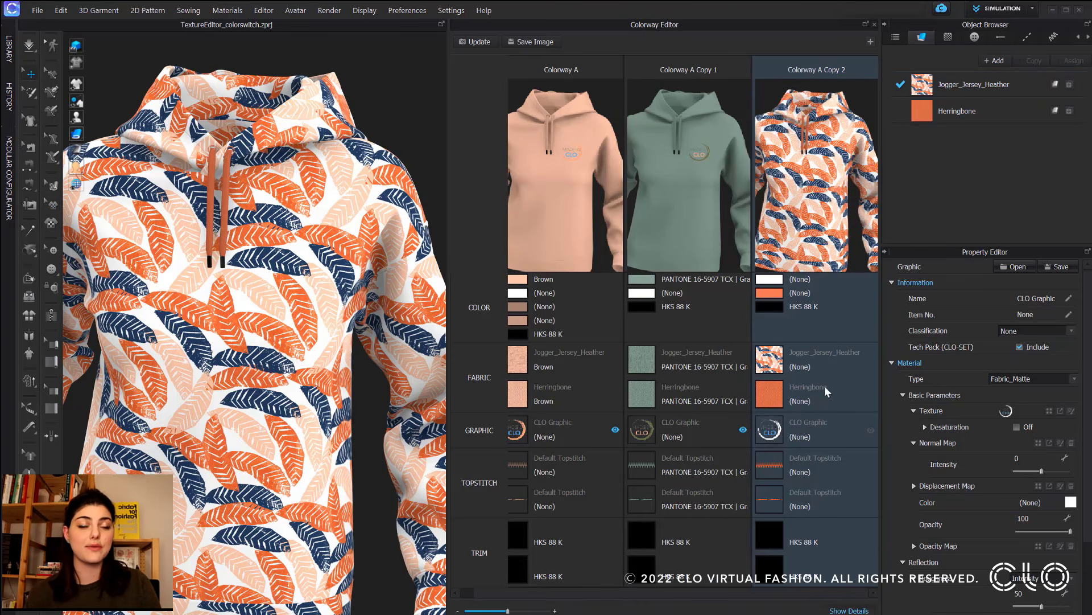
{"action": "left_click", "coordinate": [1061, 331]}
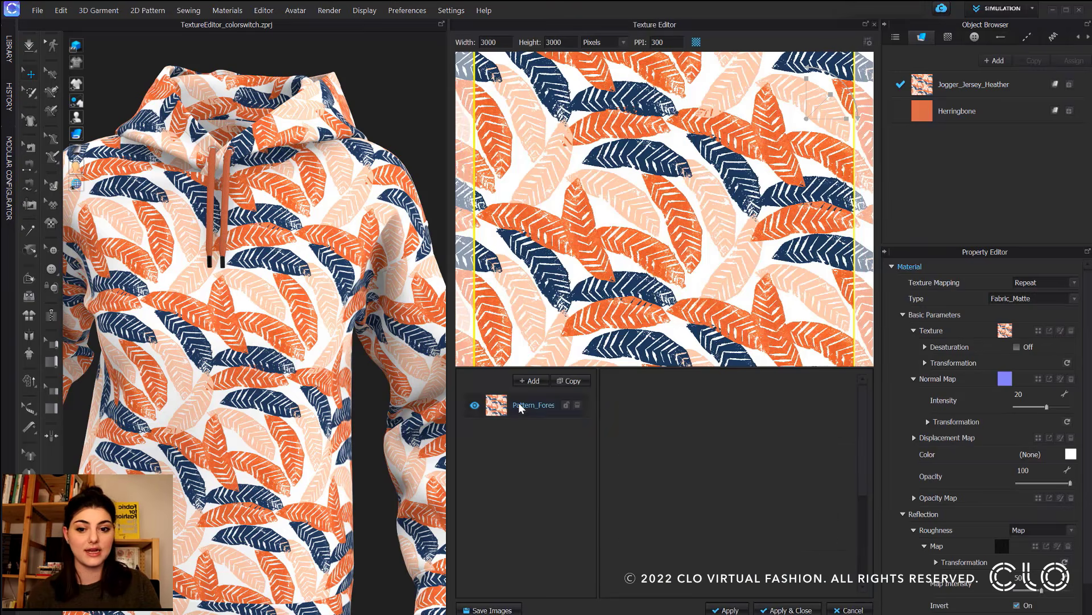
{"action": "left_click", "coordinate": [525, 405]}
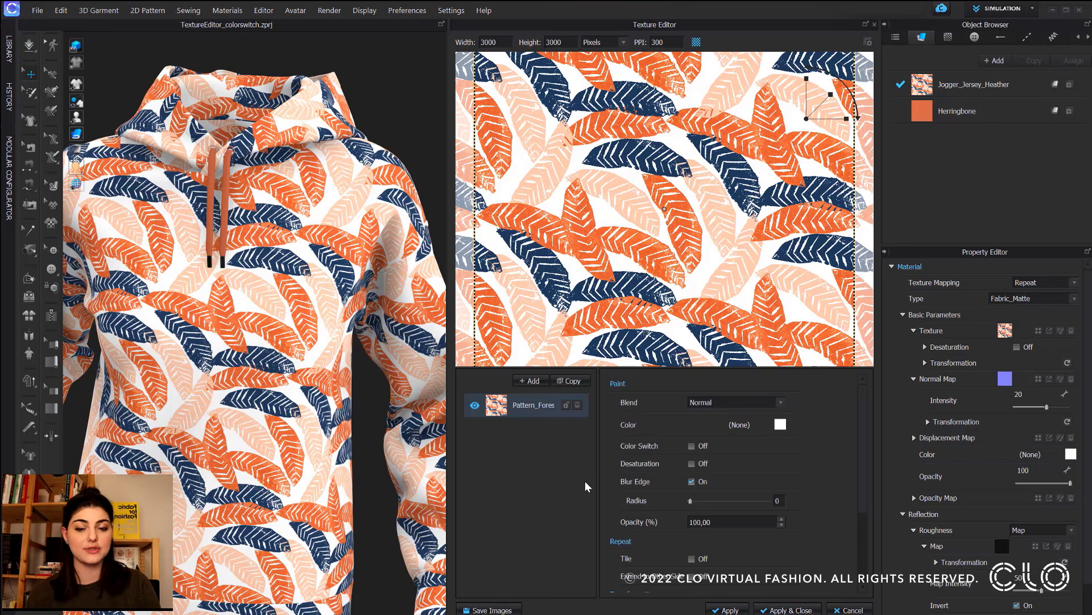
{"action": "left_click", "coordinate": [692, 446]}
{"action": "double_click", "coordinate": [690, 466]}
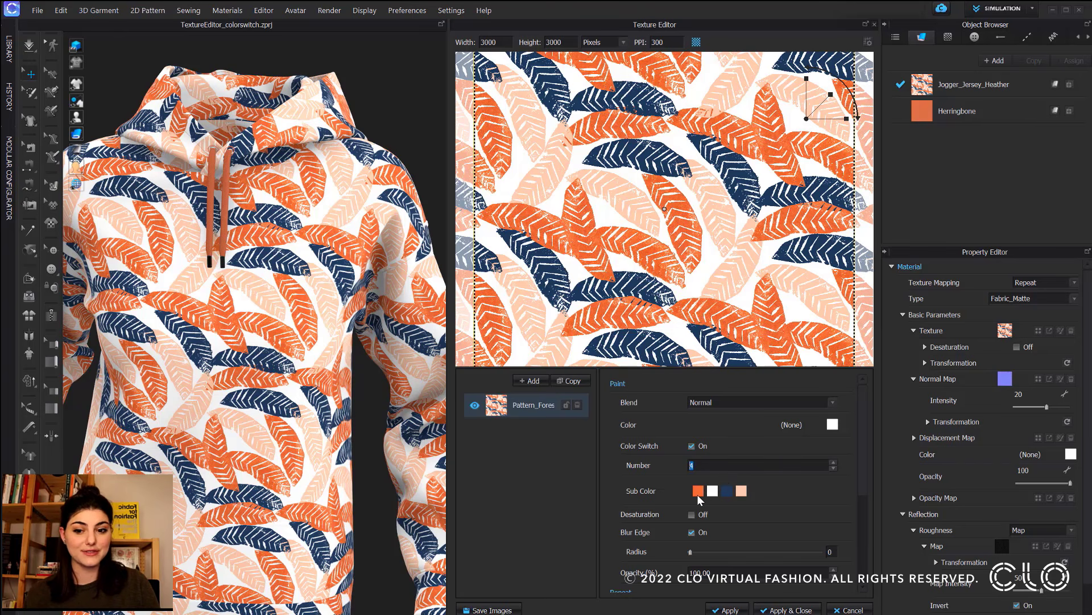
{"action": "mouse_move", "coordinate": [697, 494]}
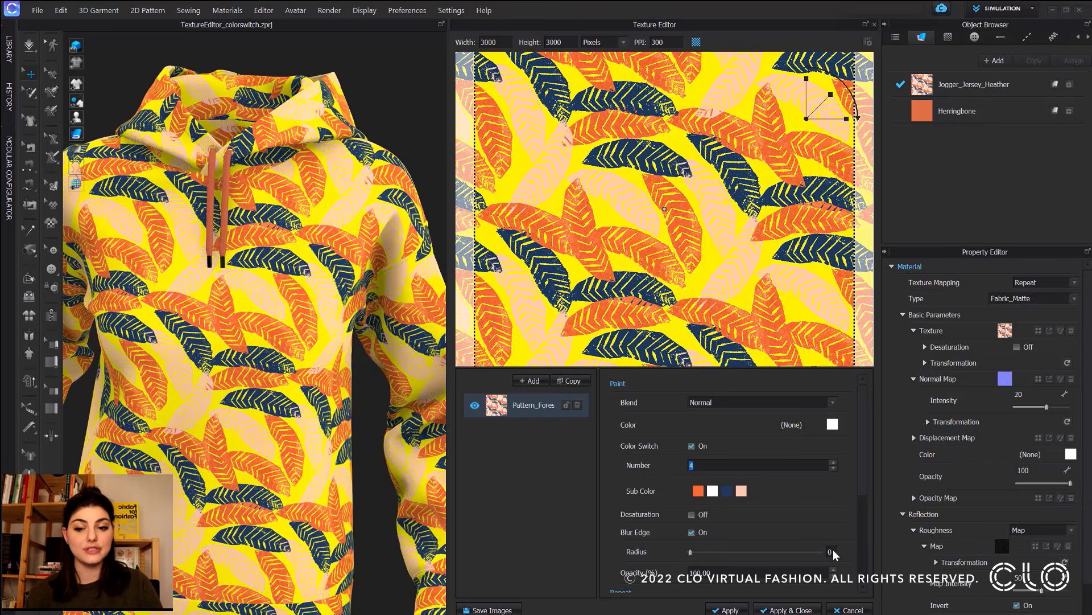
Step: Set the Blur Edge radius of the leaf-print texture to 2
{"action": "left_click", "coordinate": [830, 551]}
{"action": "key", "text": "BackSpace"}
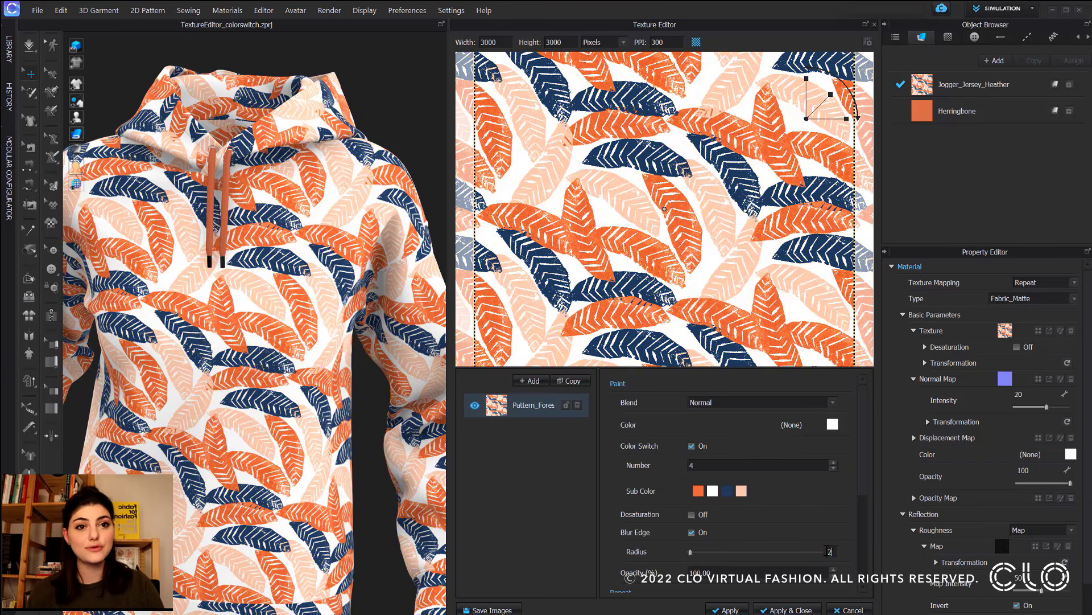
{"action": "type", "text": "2"}
{"action": "key", "text": "Return"}
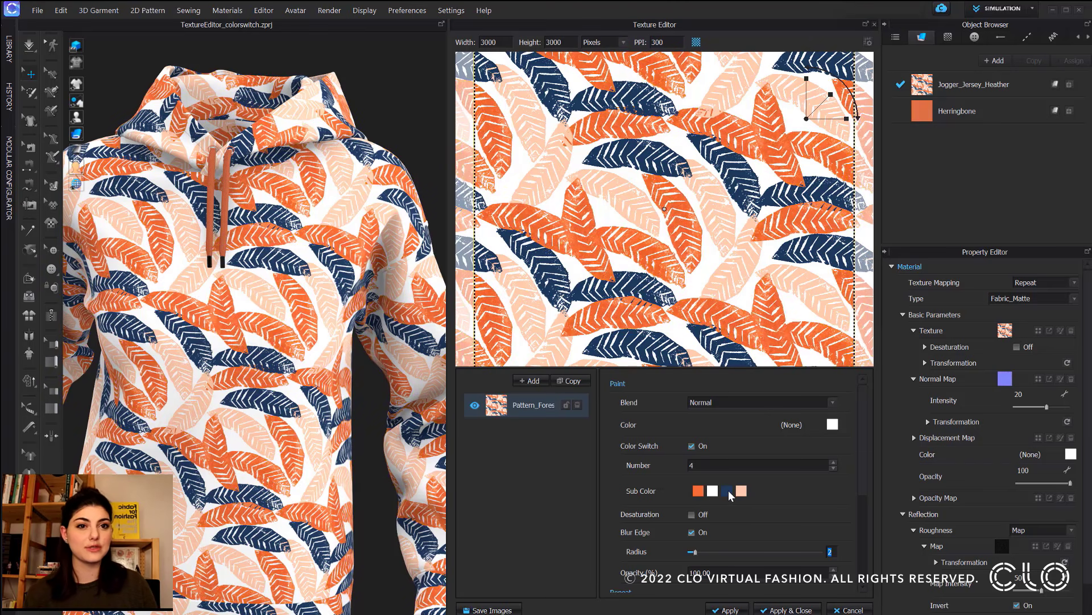
Step: Change the navy leaves' sub color to the saved olive swatch, 6B6D40
{"action": "left_click", "coordinate": [729, 490]}
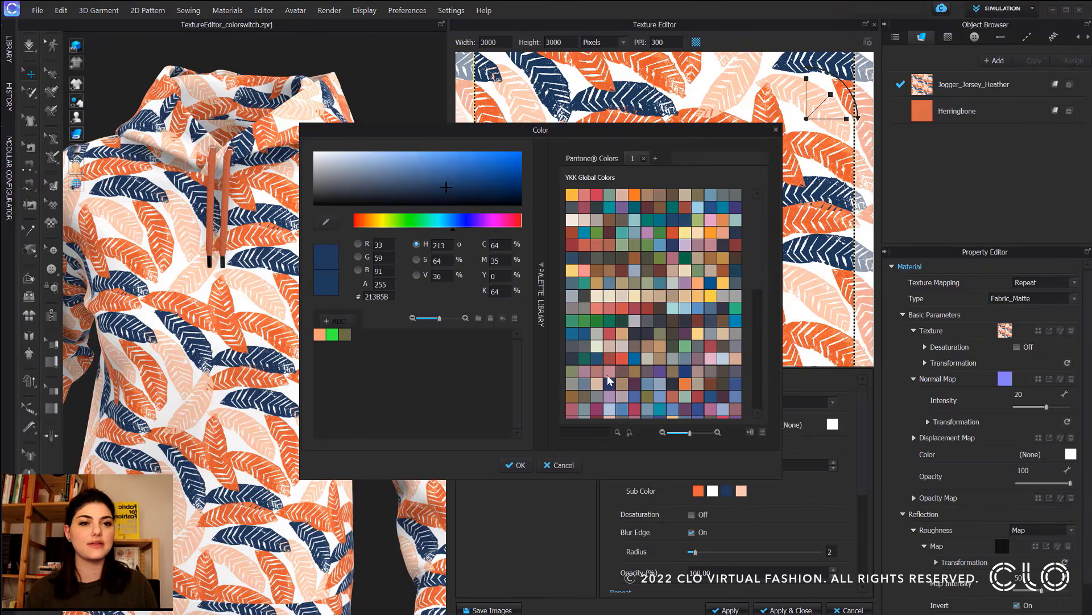
{"action": "left_click", "coordinate": [470, 339]}
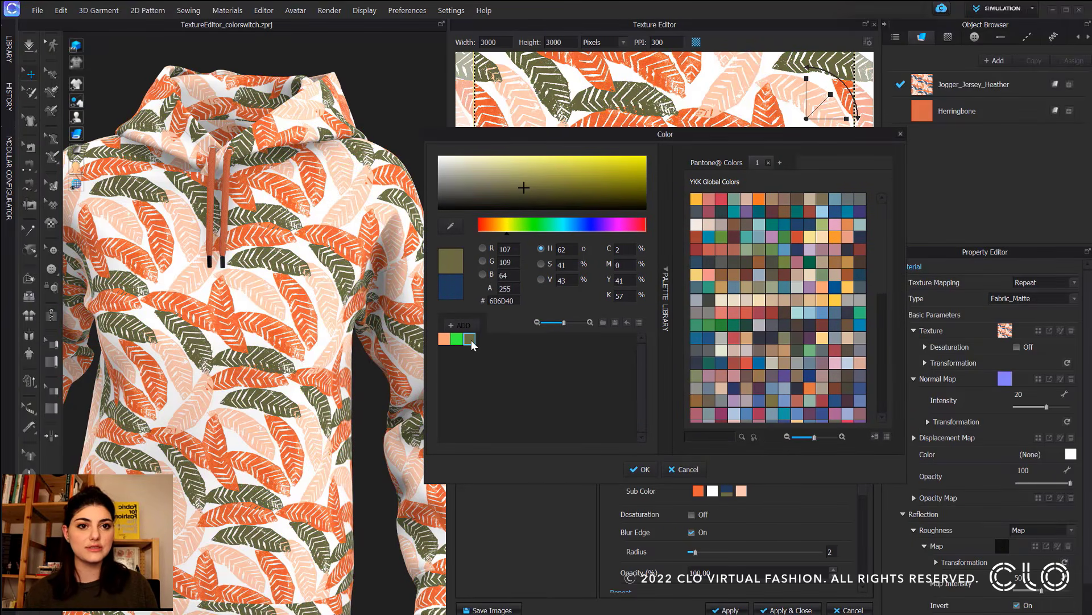
{"action": "left_click", "coordinate": [638, 470]}
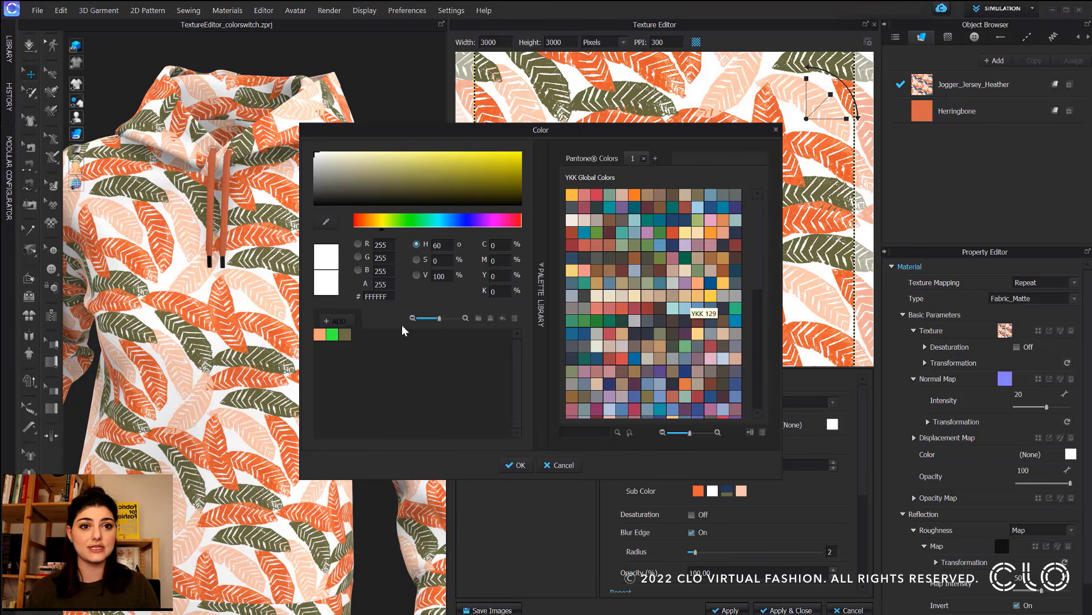
Step: Change the leaf print's white background sub color to grey-green 9C9C88 and update the colorway thumbnails
{"action": "left_click", "coordinate": [341, 173]}
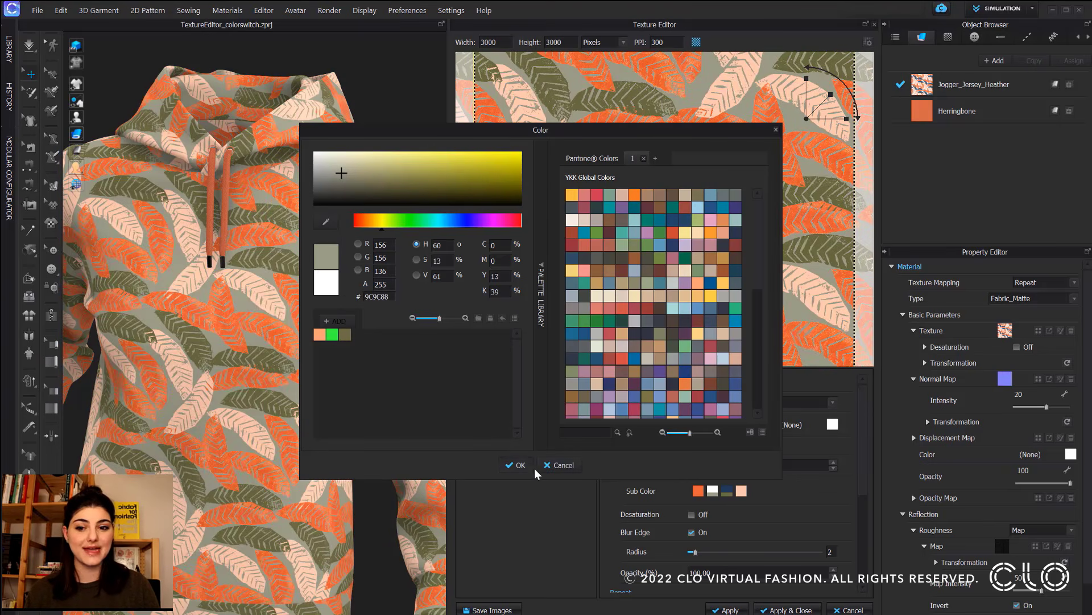
{"action": "left_click", "coordinate": [522, 464]}
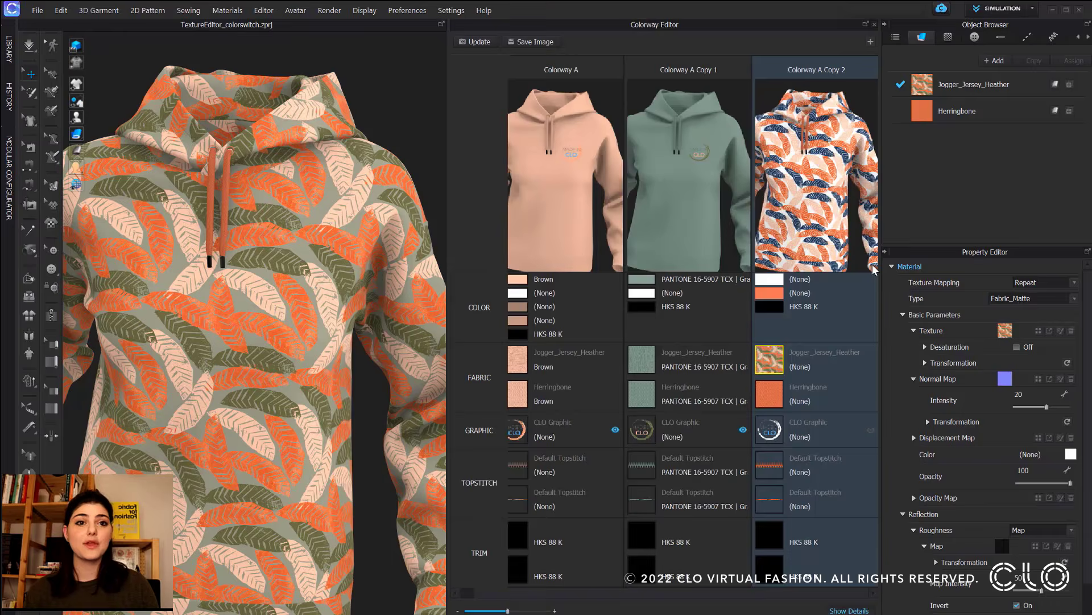
{"action": "left_click", "coordinate": [475, 41]}
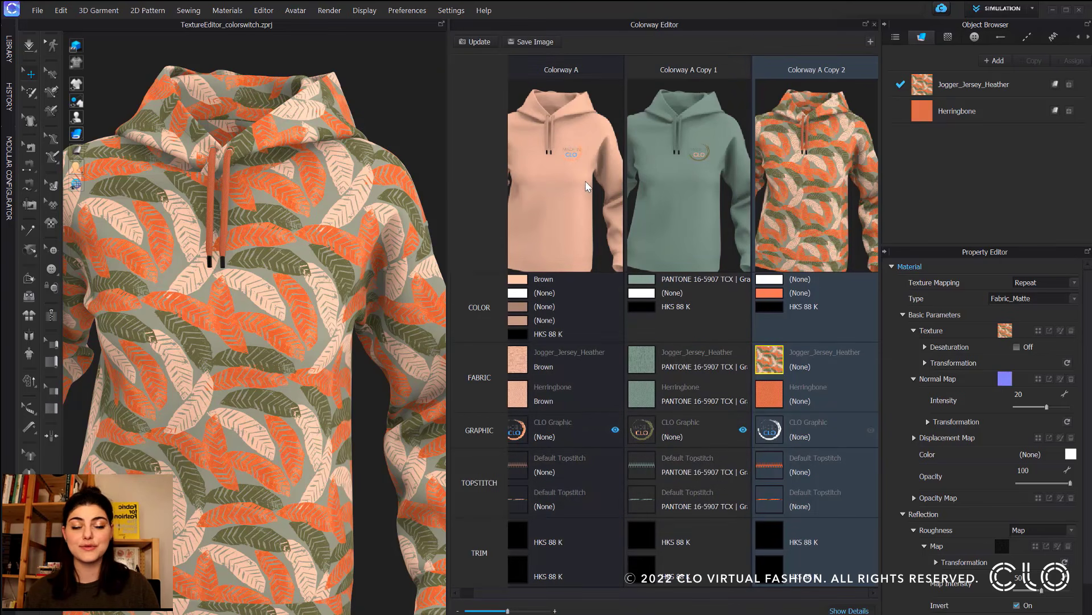
Step: Compare Colorway A, Colorway A Copy 1 and Colorway A Copy 2 up close on the 3D hoodie
{"action": "scroll", "coordinate": [379, 213], "scroll_direction": "up", "scroll_amount": 2}
{"action": "scroll", "coordinate": [379, 213], "scroll_direction": "down", "scroll_amount": 3}
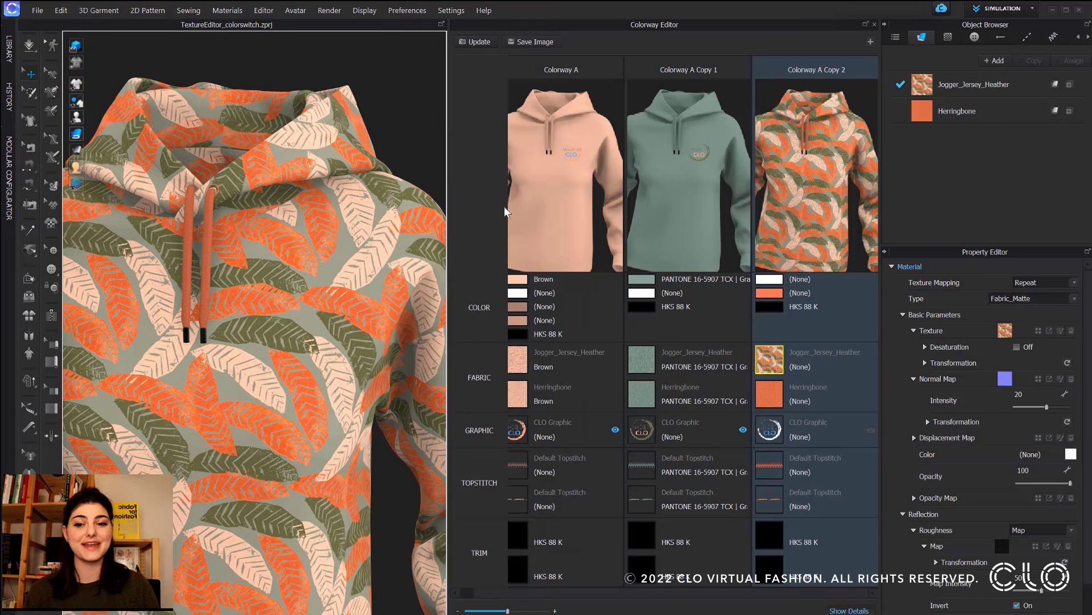
{"action": "left_click", "coordinate": [564, 200]}
{"action": "left_click", "coordinate": [698, 200]}
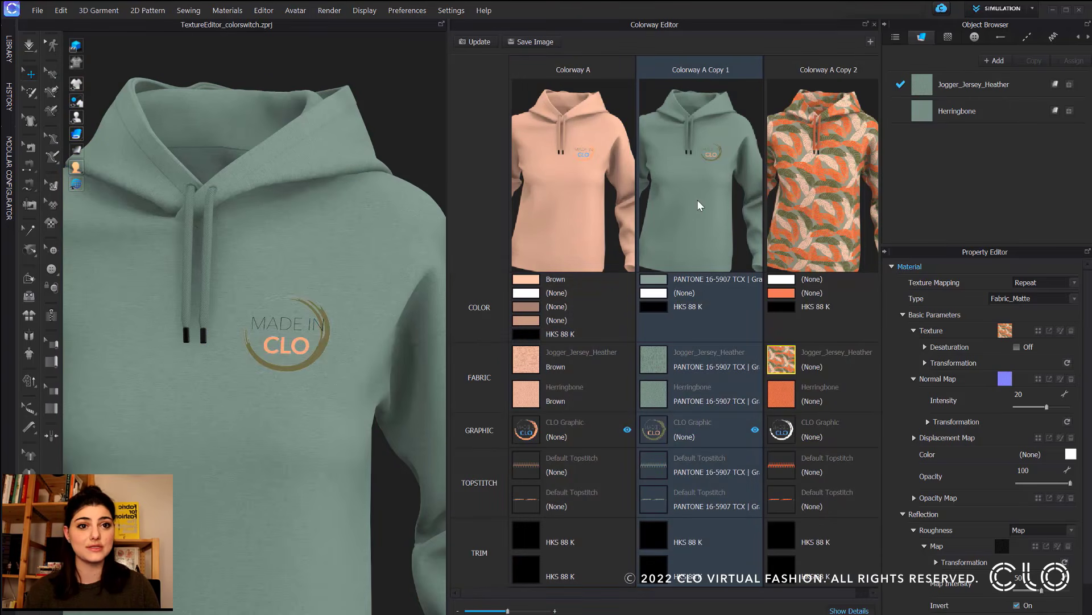
{"action": "left_click", "coordinate": [809, 196]}
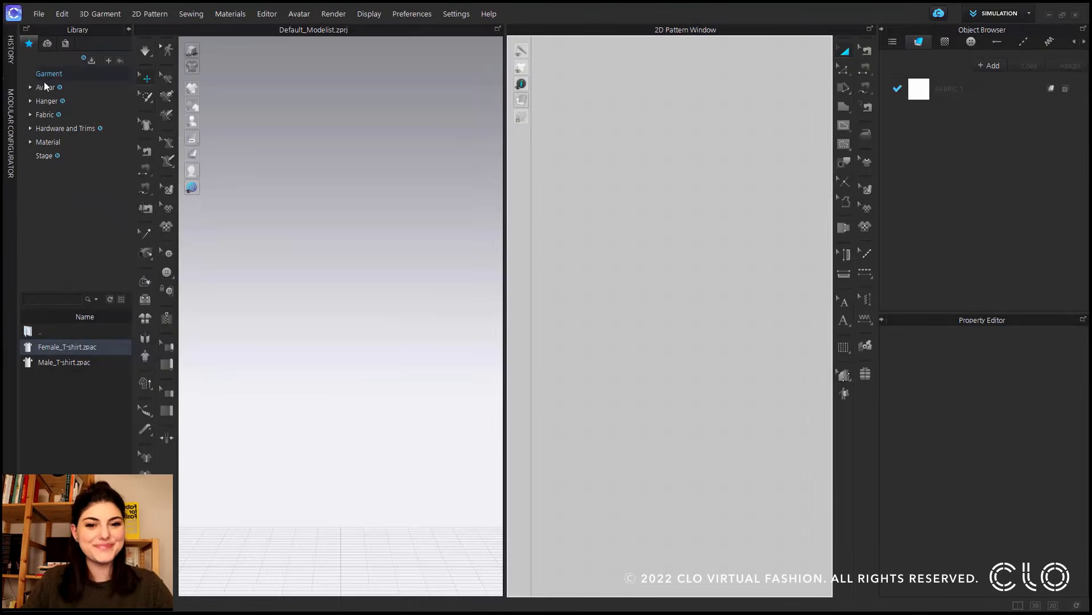
Step: Expand the library's Avatar, Material, Hardware and Trims, and Buckle folders, and enlarge the library's folder tree
{"action": "left_click", "coordinate": [30, 88]}
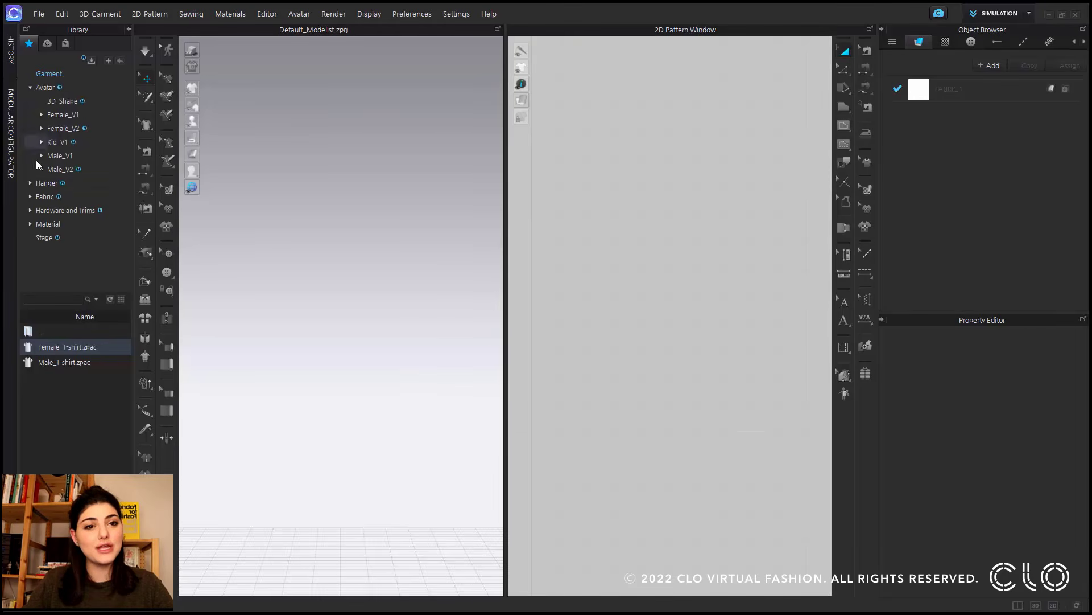
{"action": "left_click", "coordinate": [32, 221]}
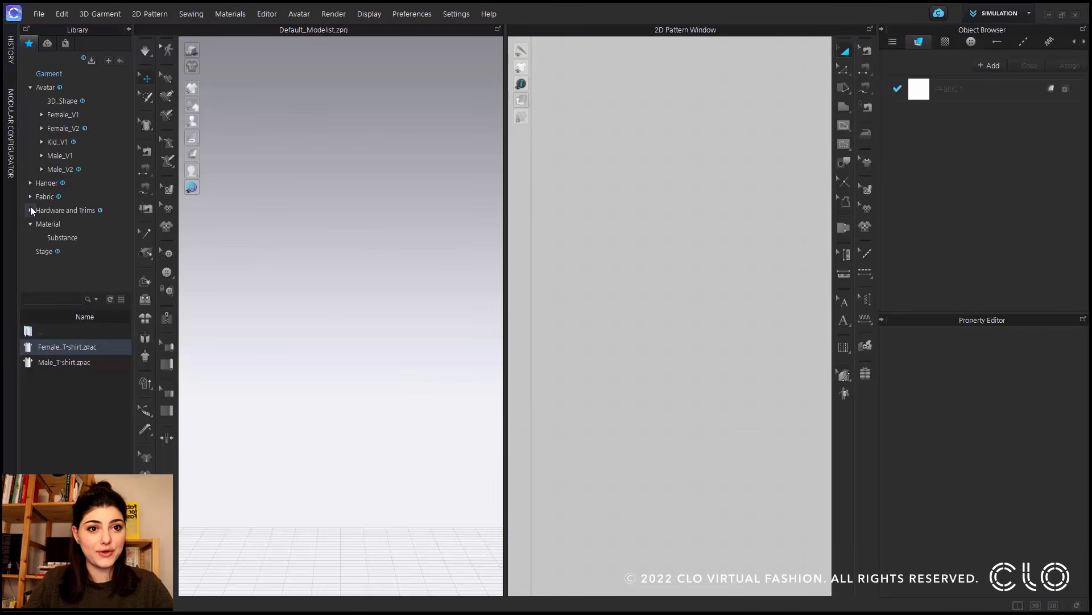
{"action": "left_click", "coordinate": [30, 208]}
{"action": "scroll", "coordinate": [29, 206], "scroll_direction": "down", "scroll_amount": 2}
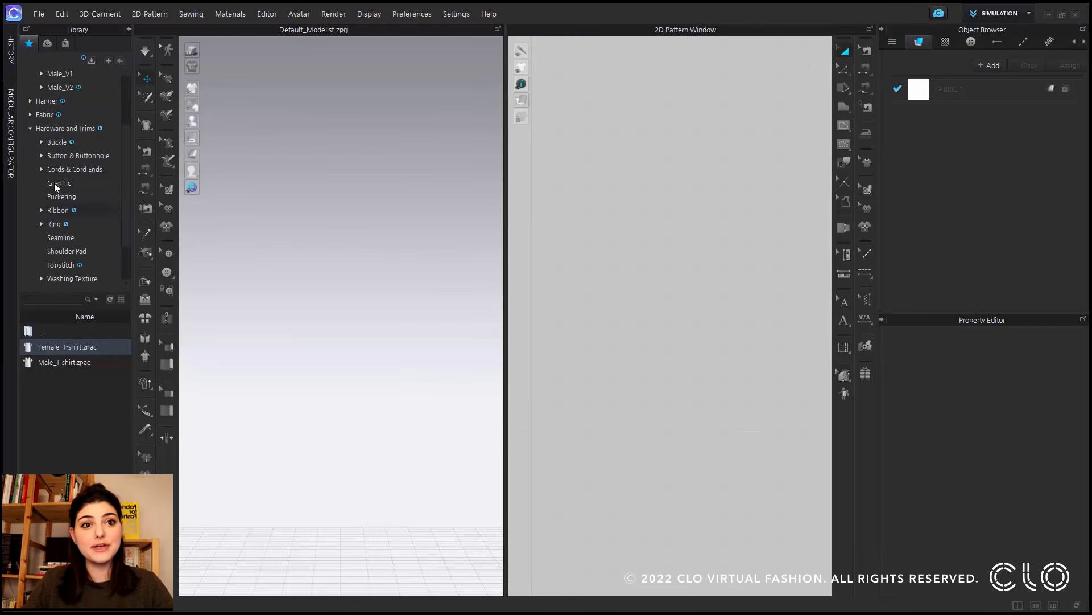
{"action": "left_click", "coordinate": [42, 142]}
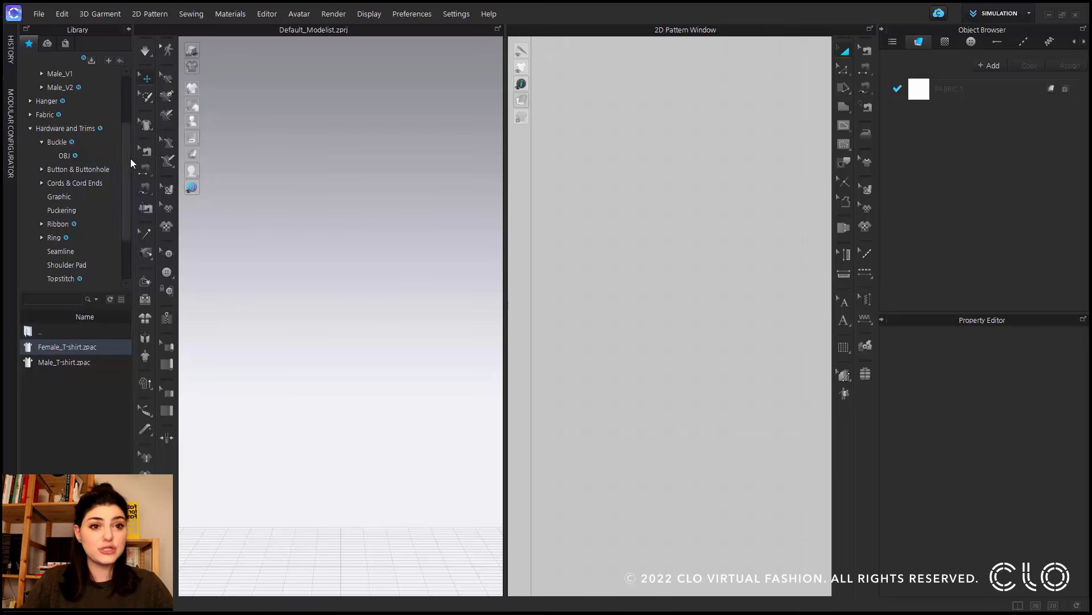
{"action": "left_click_drag", "start_coordinate": [132, 159], "coordinate": [200, 166]}
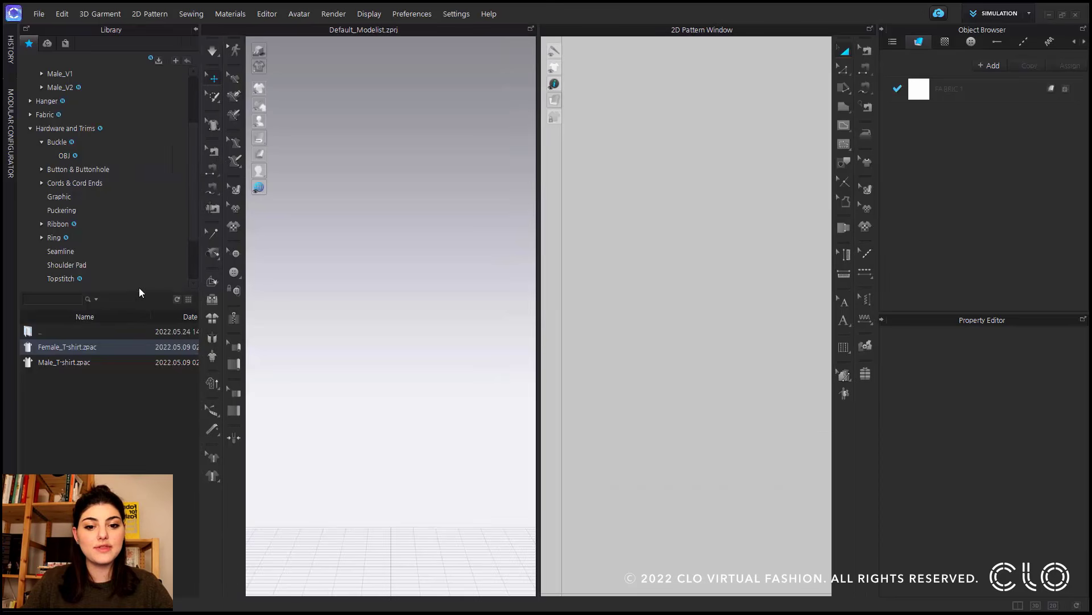
{"action": "left_click_drag", "start_coordinate": [139, 288], "coordinate": [138, 331]}
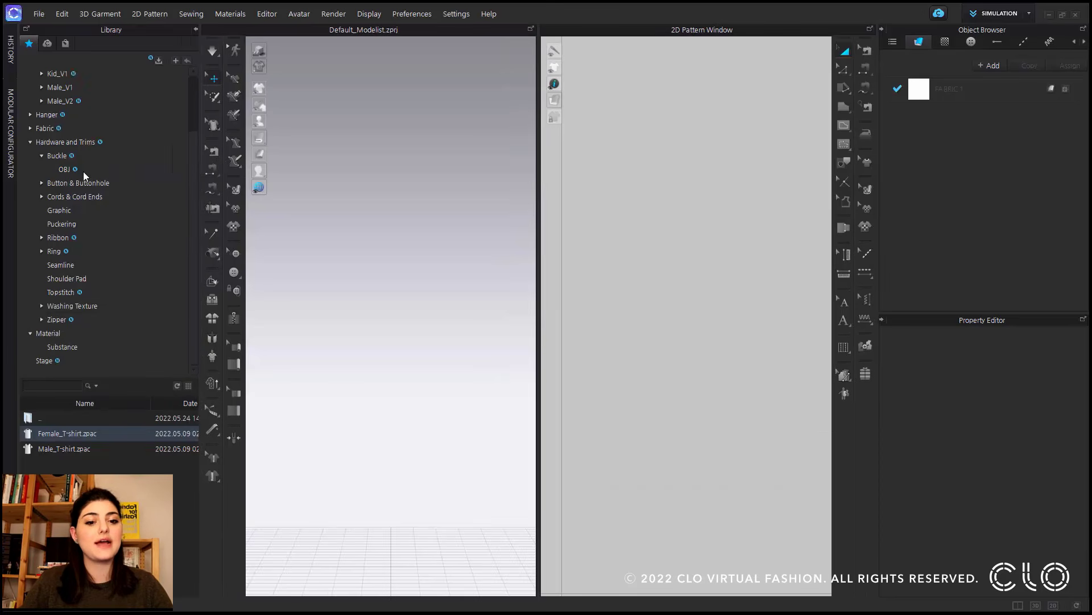
Step: Examine the Button & Buttonhole folder and its Button subfolder, and collapse the Hardware and Trims and Avatar folders
{"action": "left_click", "coordinate": [42, 155]}
{"action": "left_click", "coordinate": [41, 170]}
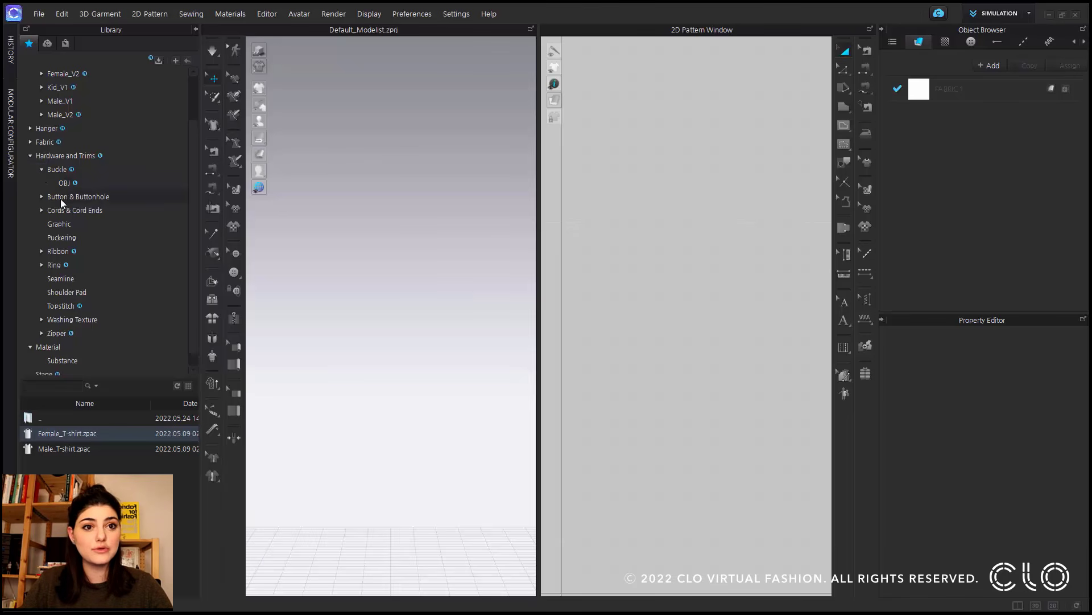
{"action": "left_click", "coordinate": [42, 196]}
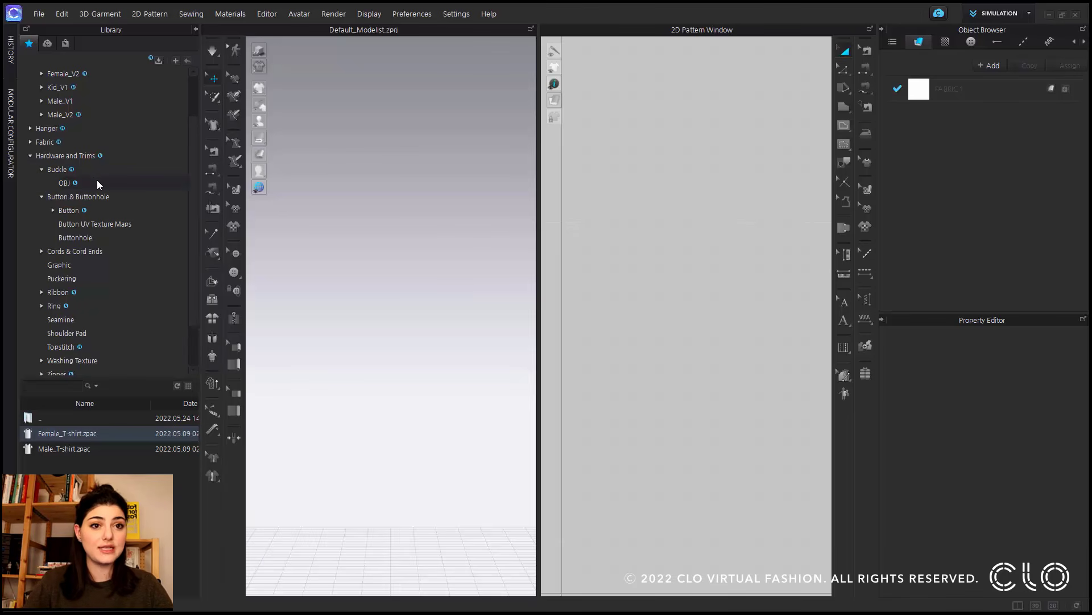
{"action": "left_click", "coordinate": [53, 210]}
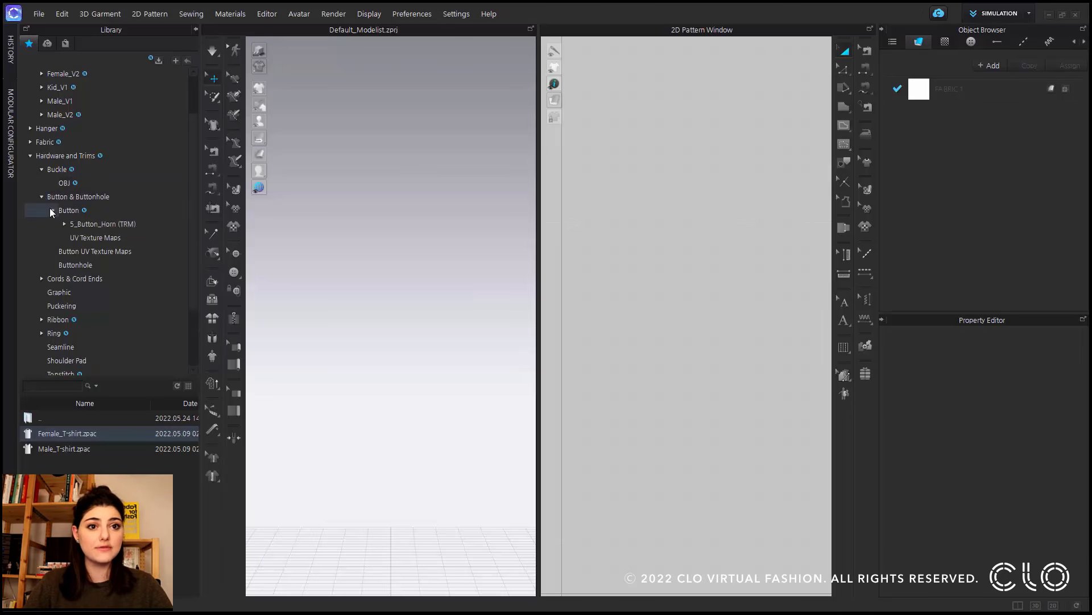
{"action": "left_click", "coordinate": [42, 196]}
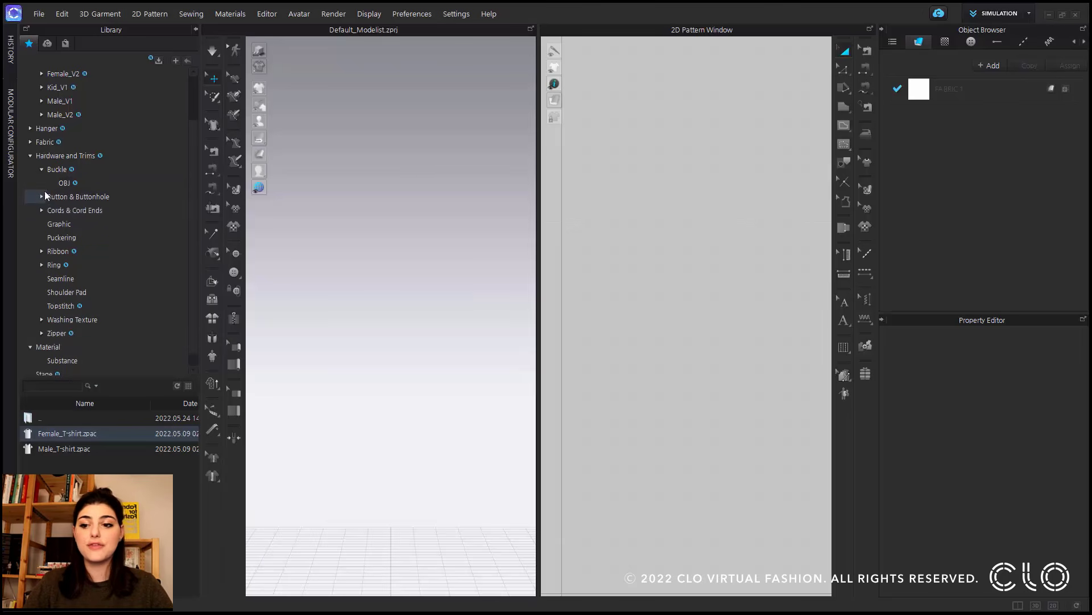
{"action": "left_click", "coordinate": [30, 155]}
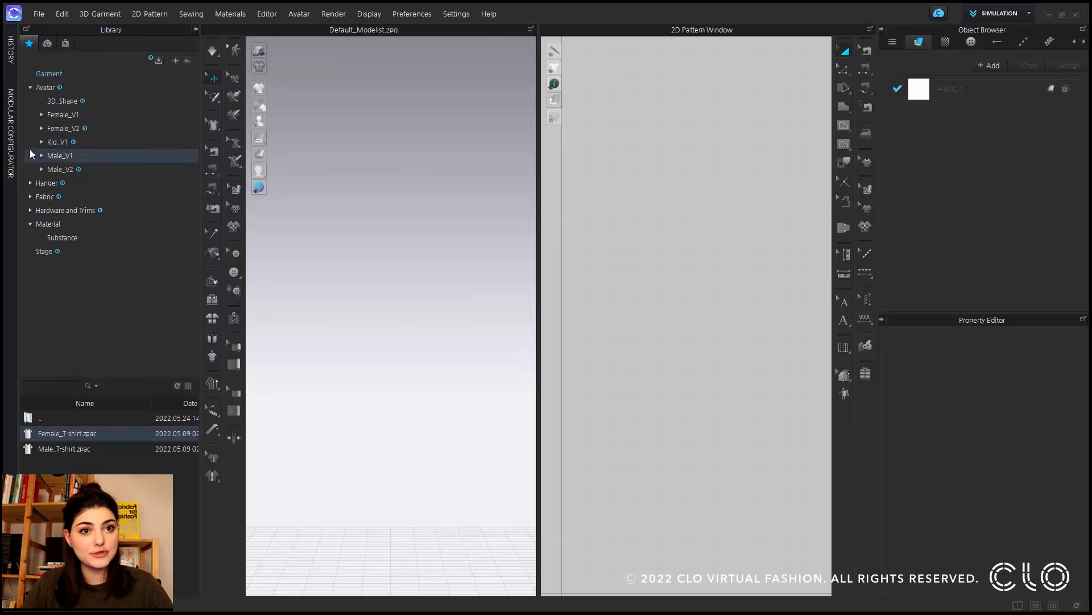
{"action": "left_click", "coordinate": [30, 87]}
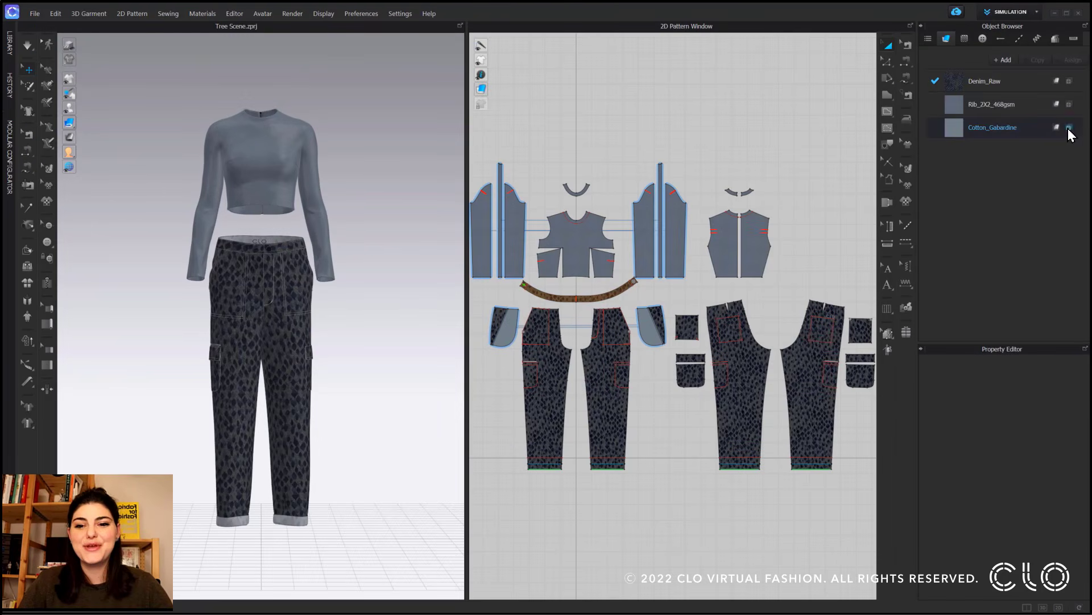
Step: Show the scene tree's 2D Pattern list and locate the waistband, two pants legs, side pockets and a pocket lapel one by one
{"action": "left_click", "coordinate": [930, 38]}
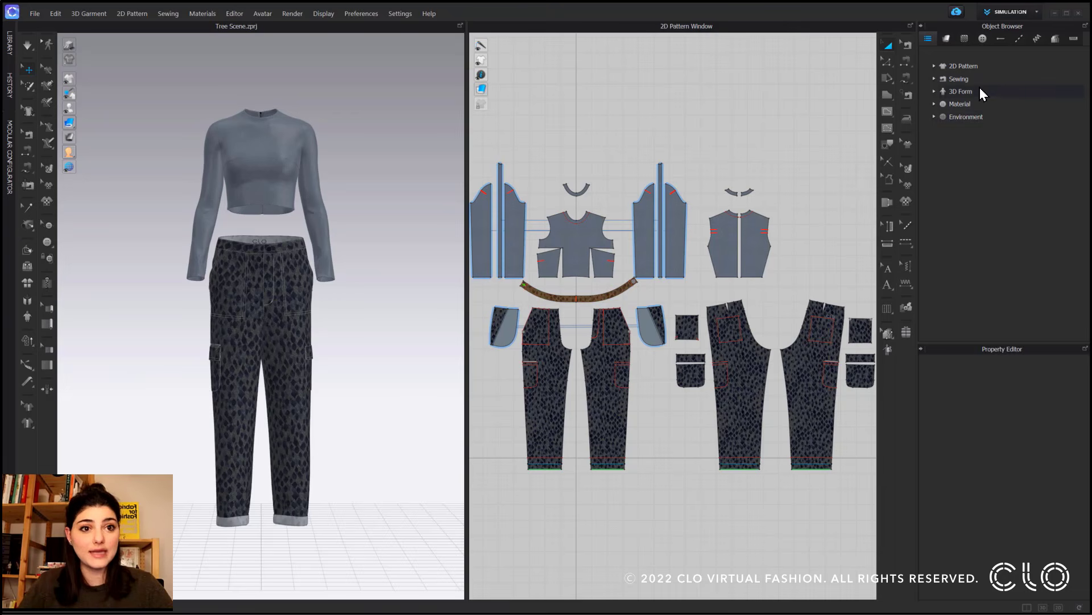
{"action": "left_click", "coordinate": [934, 66]}
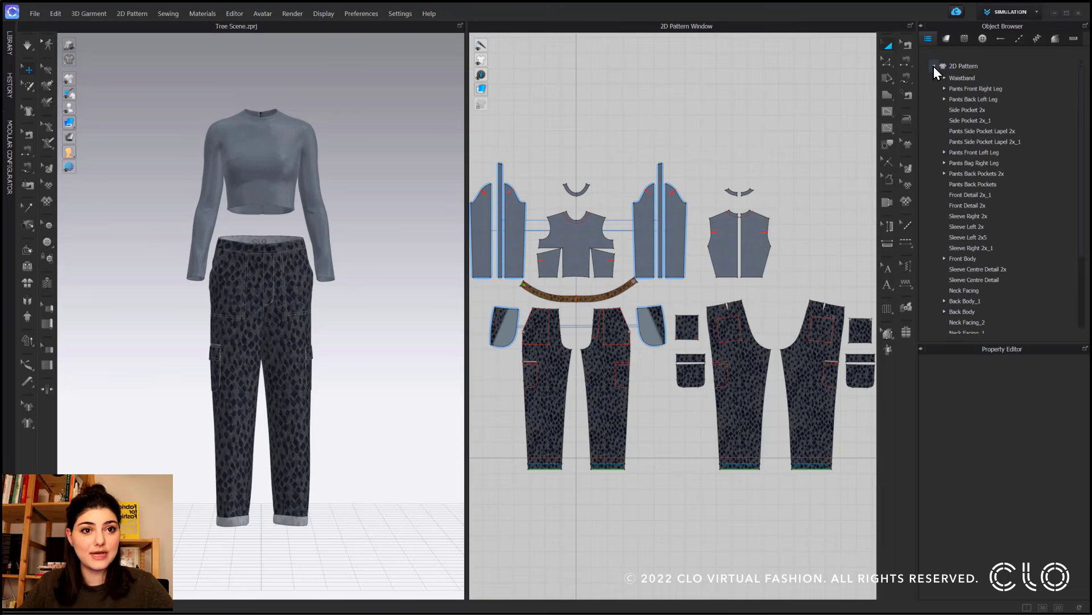
{"action": "left_click", "coordinate": [975, 79]}
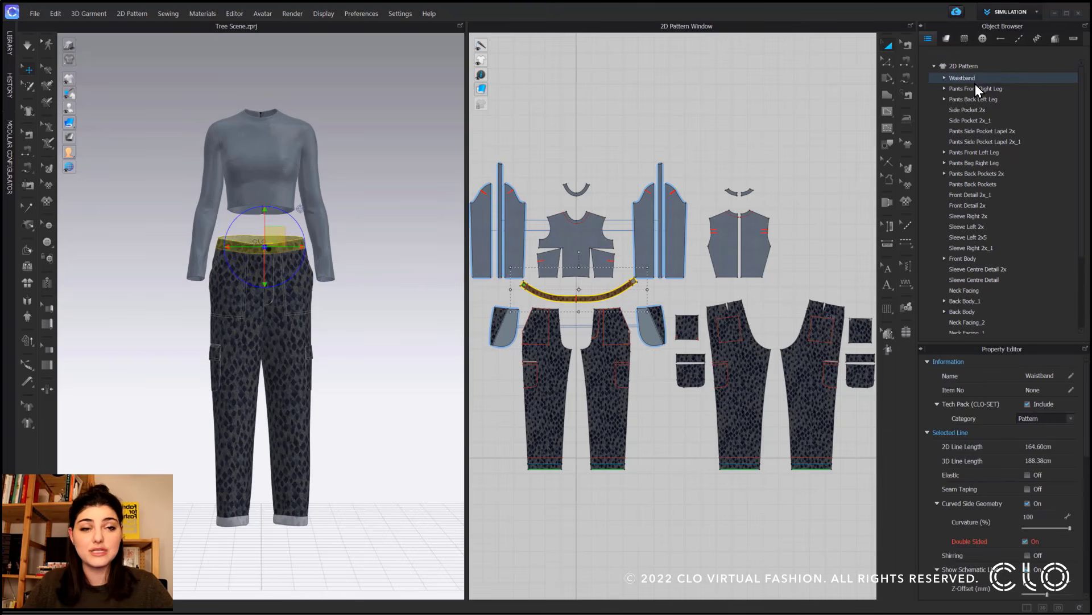
{"action": "left_click", "coordinate": [976, 89]}
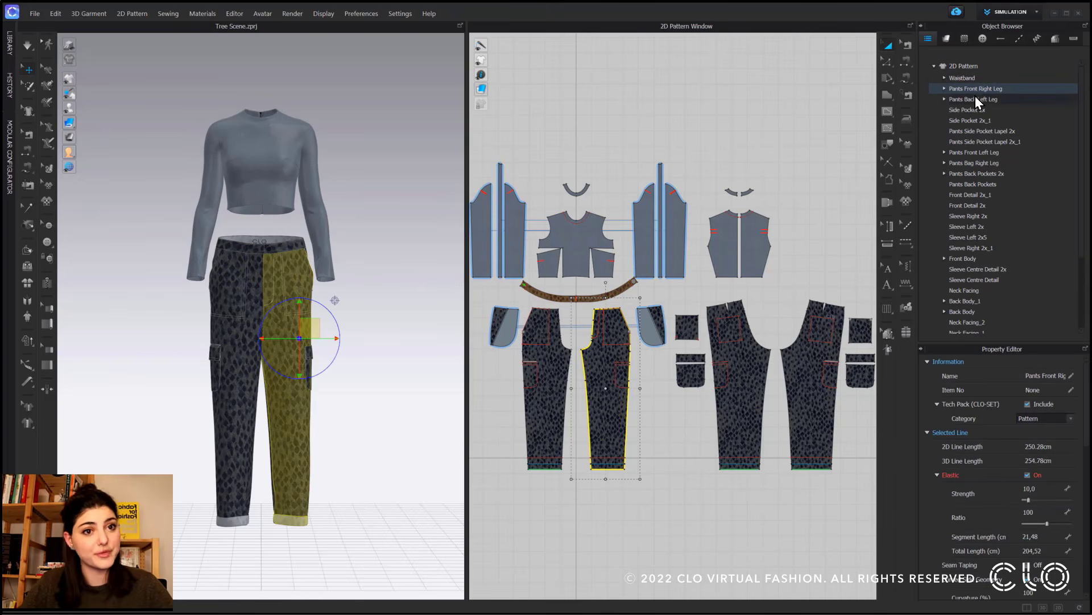
{"action": "left_click", "coordinate": [976, 100]}
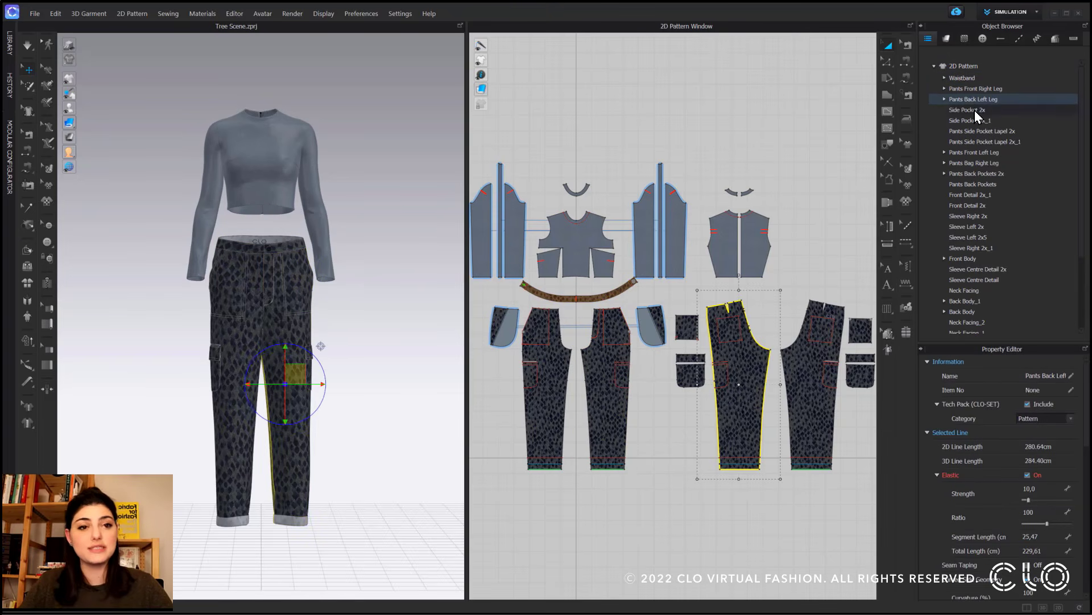
{"action": "left_click", "coordinate": [976, 110]}
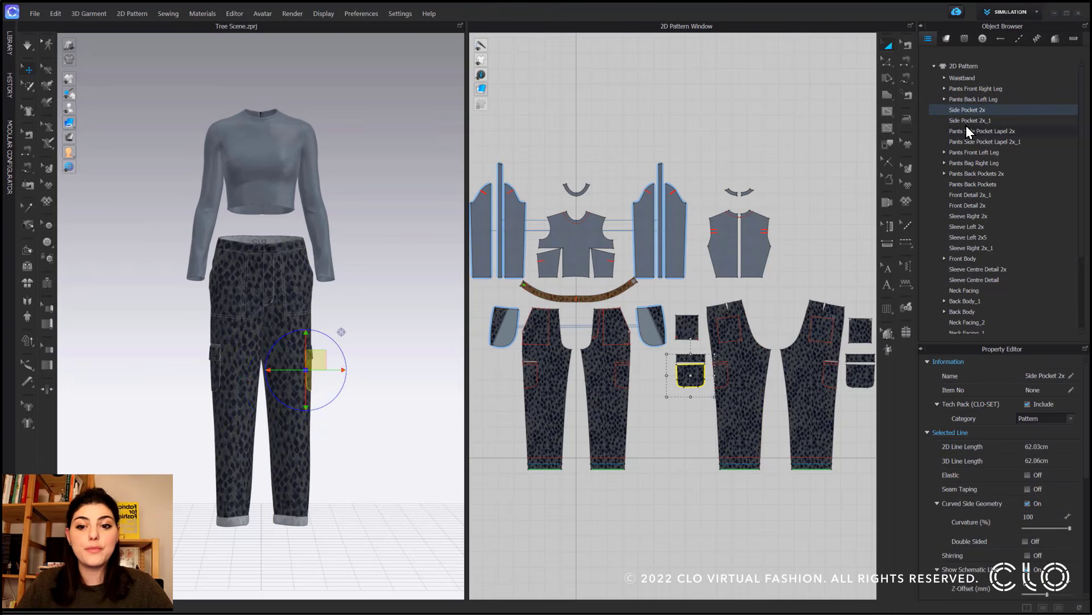
{"action": "left_click", "coordinate": [970, 122]}
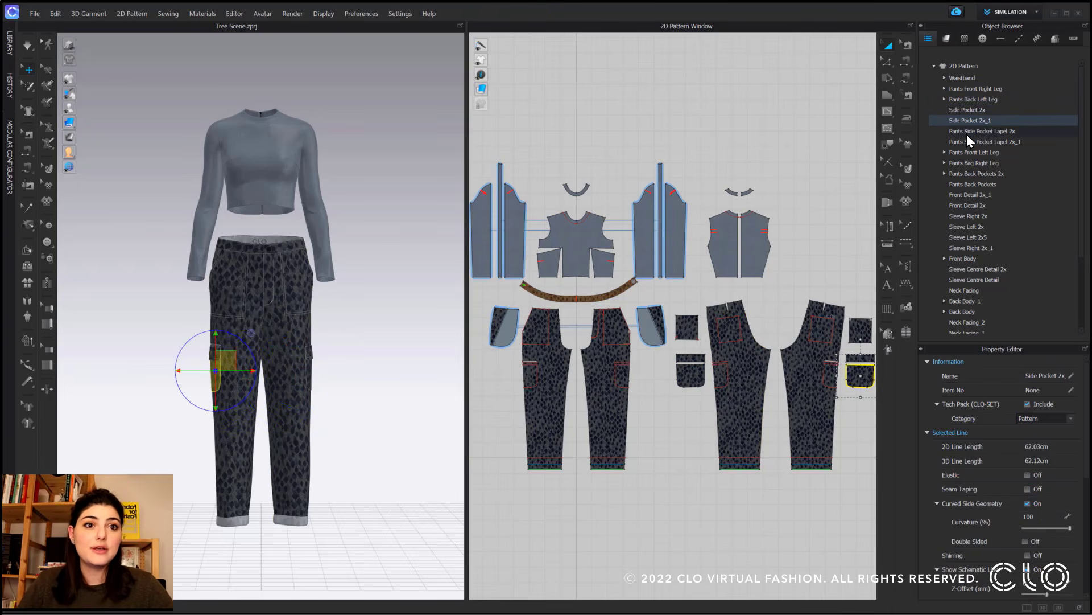
{"action": "left_click", "coordinate": [967, 133]}
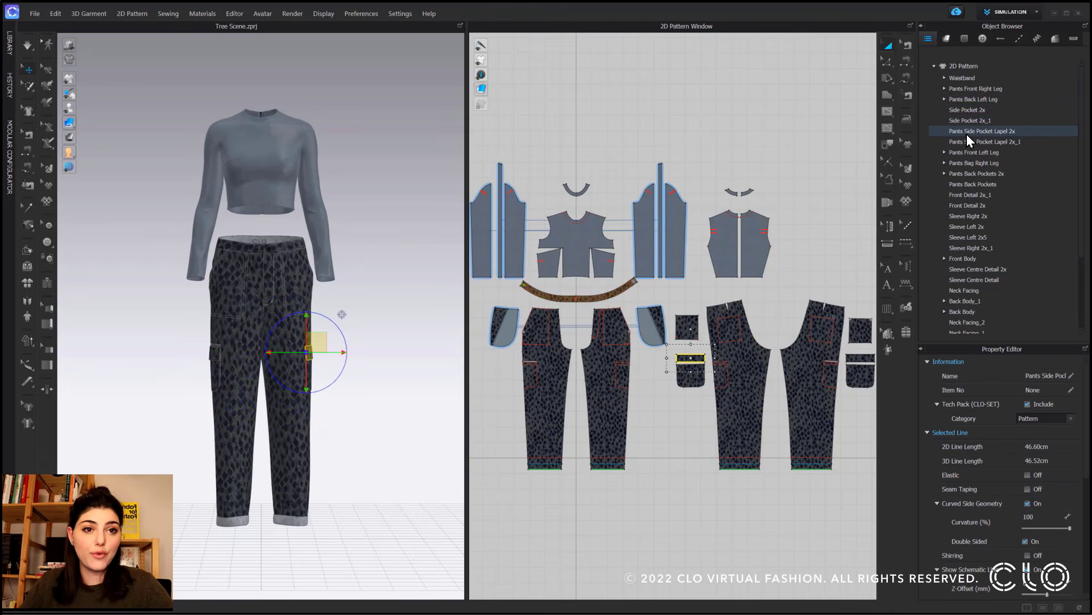
Step: Locate each internal line of the Pants Back Left Leg pattern in the scene tree, collapse 2D Pattern and expand Material
{"action": "left_click", "coordinate": [958, 101]}
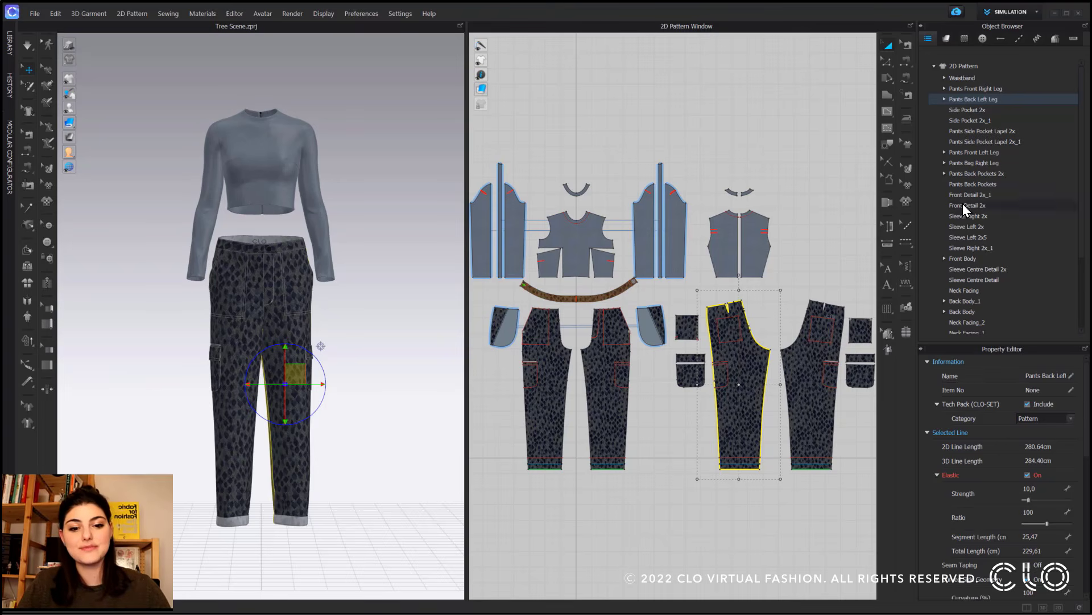
{"action": "left_click", "coordinate": [945, 100]}
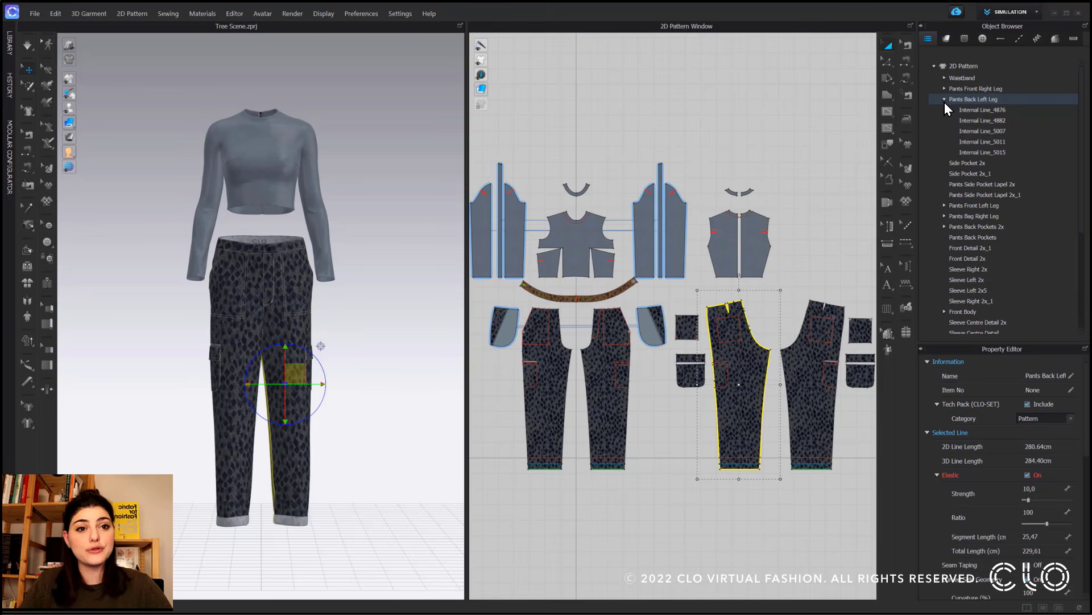
{"action": "left_click", "coordinate": [988, 111]}
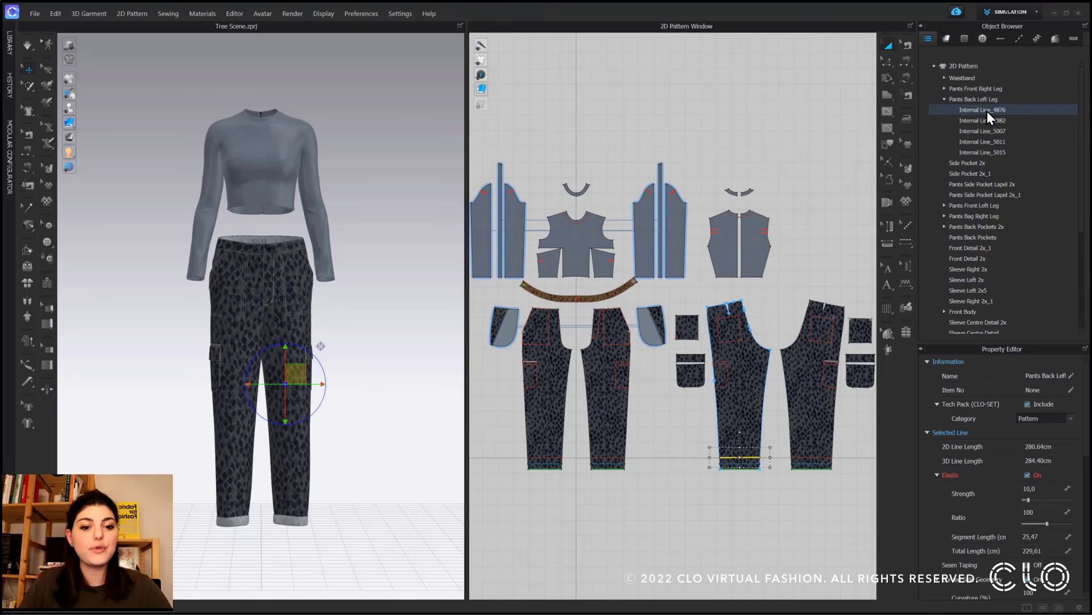
{"action": "left_click", "coordinate": [990, 122]}
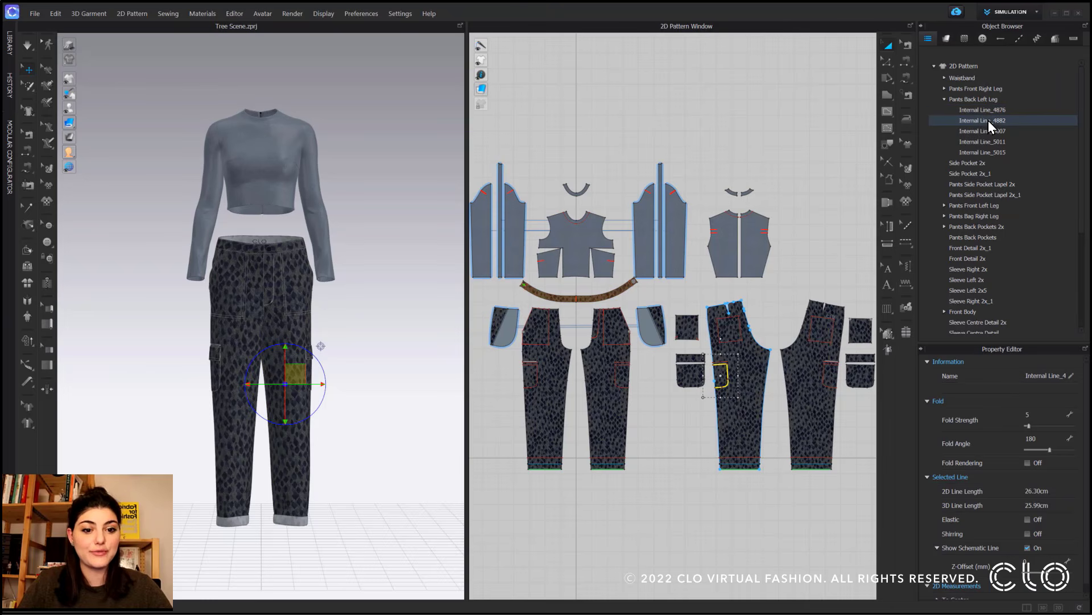
{"action": "left_click", "coordinate": [990, 132]}
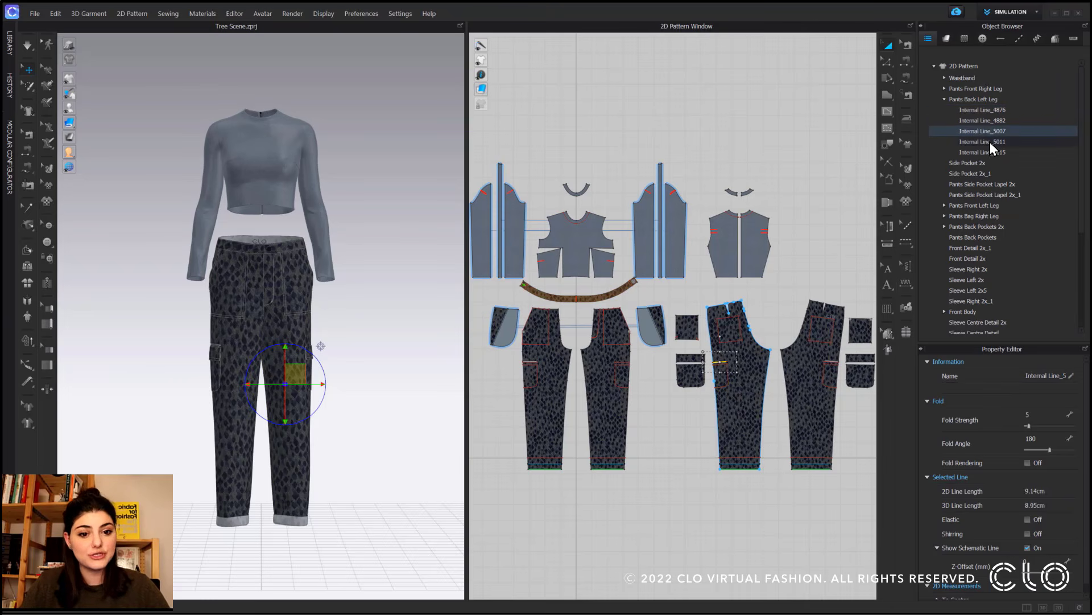
{"action": "left_click", "coordinate": [990, 142]}
{"action": "left_click", "coordinate": [990, 152]}
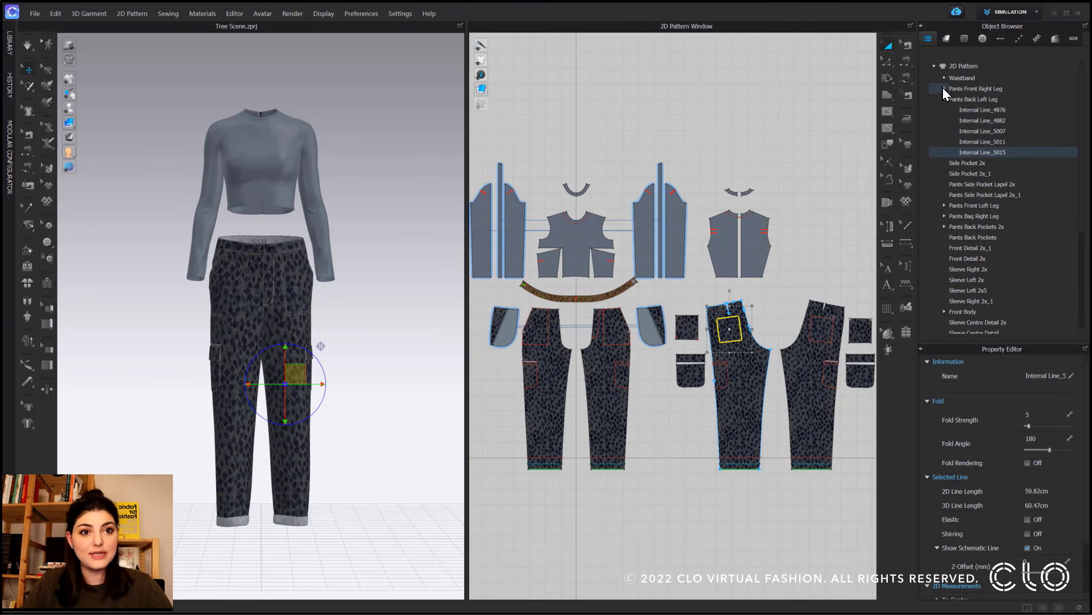
{"action": "left_click", "coordinate": [934, 66]}
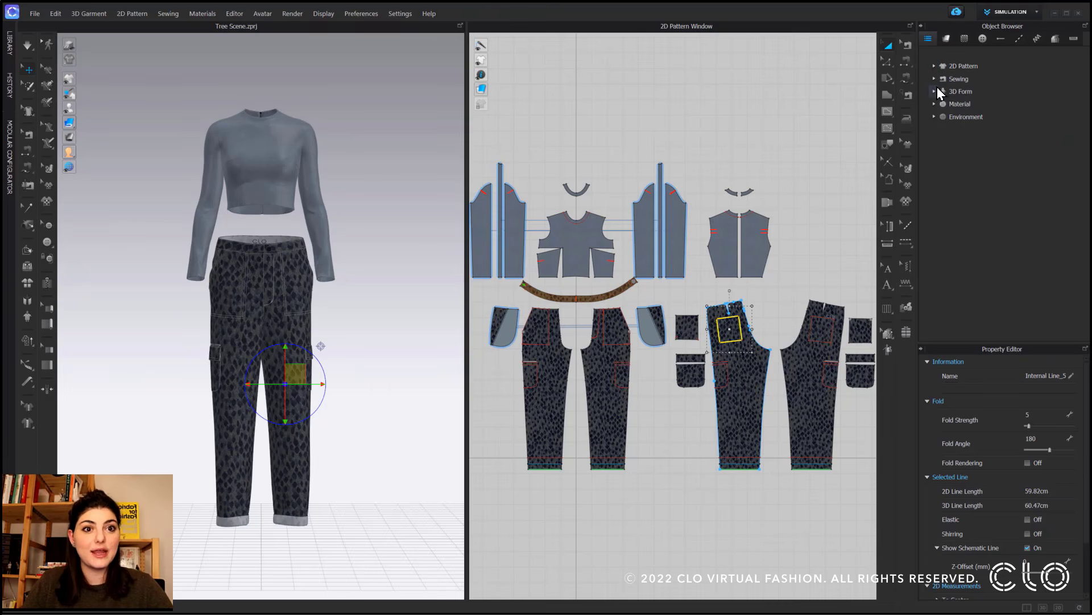
{"action": "left_click", "coordinate": [933, 104]}
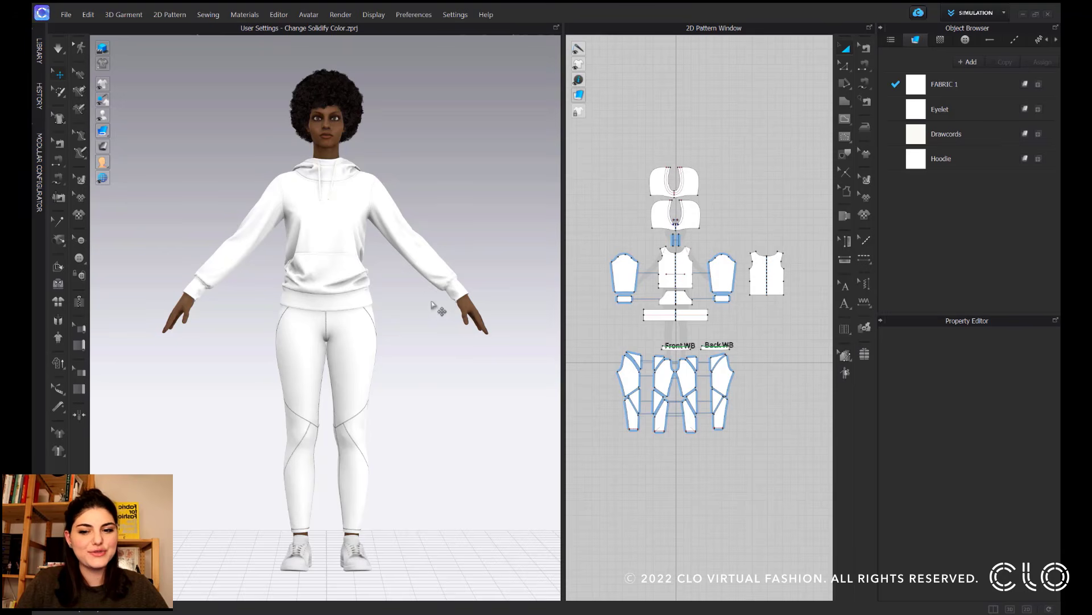
Step: Solidify all the hoodie's patterns, leaving the pants patterns out
{"action": "left_click_drag", "start_coordinate": [596, 152], "coordinate": [805, 332]}
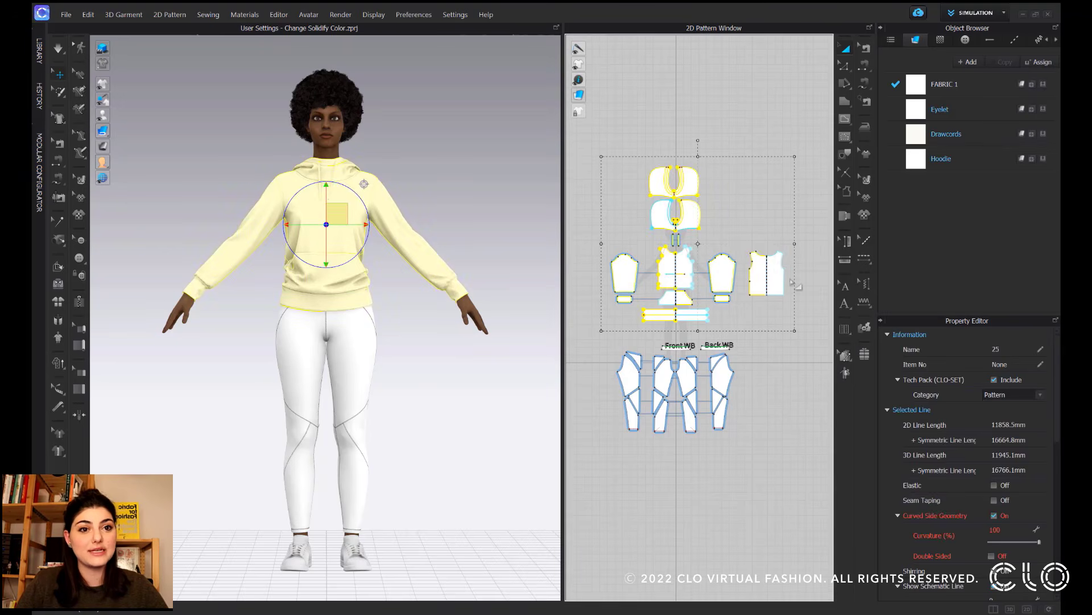
{"action": "right_click", "coordinate": [339, 213]}
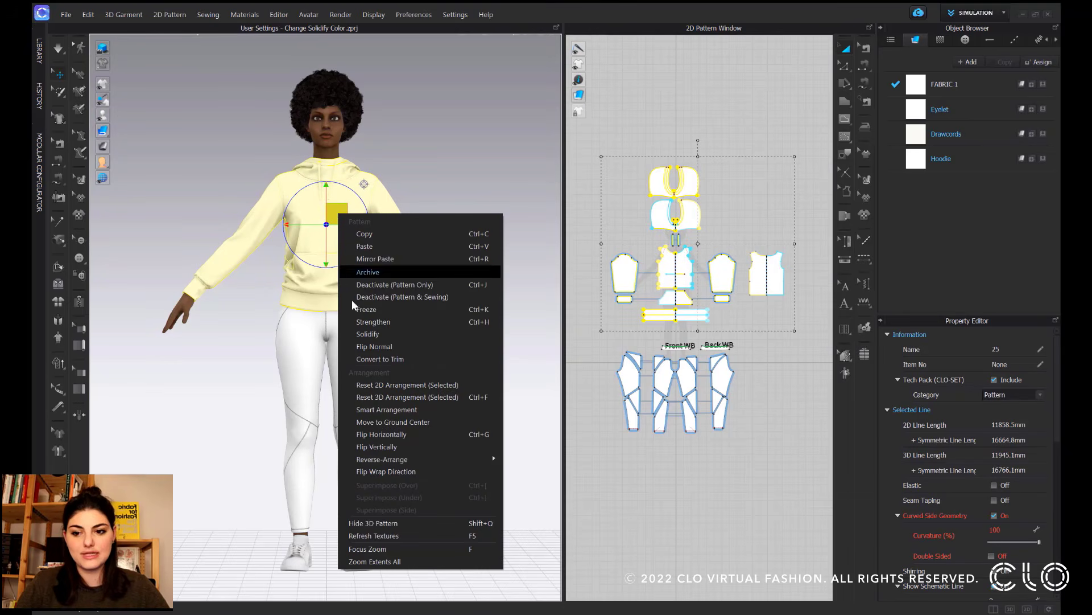
{"action": "left_click", "coordinate": [369, 334]}
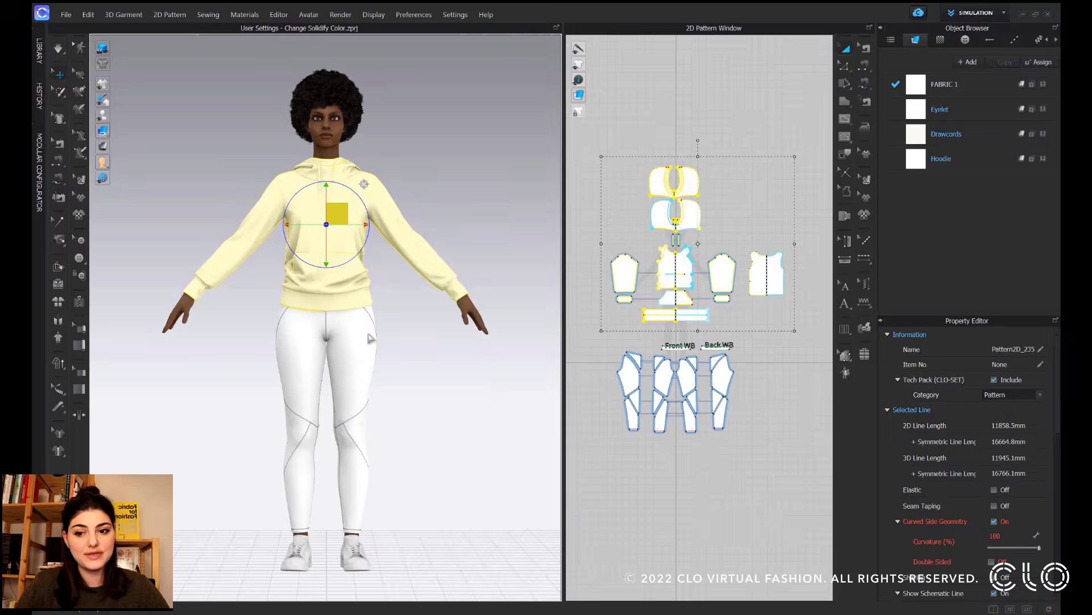
{"action": "left_click", "coordinate": [474, 224]}
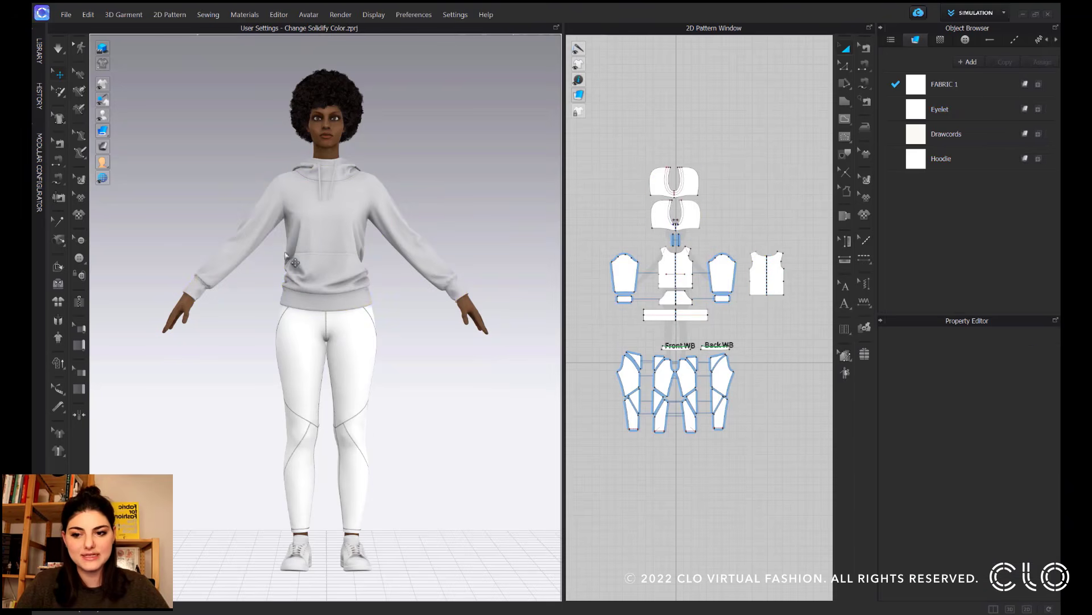
Step: Change the Solidify highlight color in the user interface settings to pink #C84F85 from the YKK Global Colors palette
{"action": "left_click", "coordinate": [455, 14]}
{"action": "left_click", "coordinate": [455, 39]}
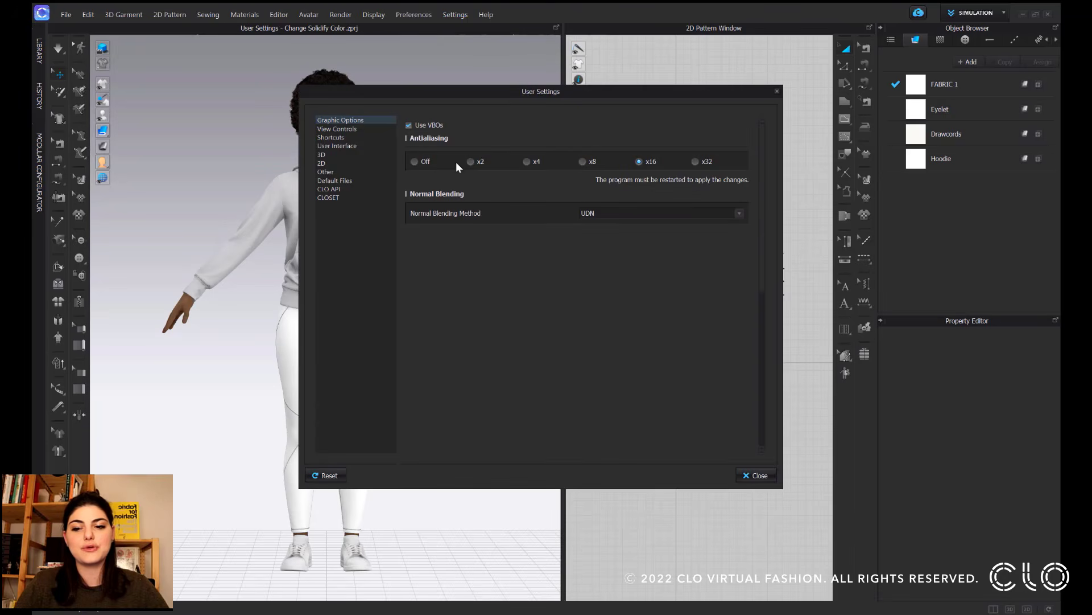
{"action": "left_click", "coordinate": [344, 145]}
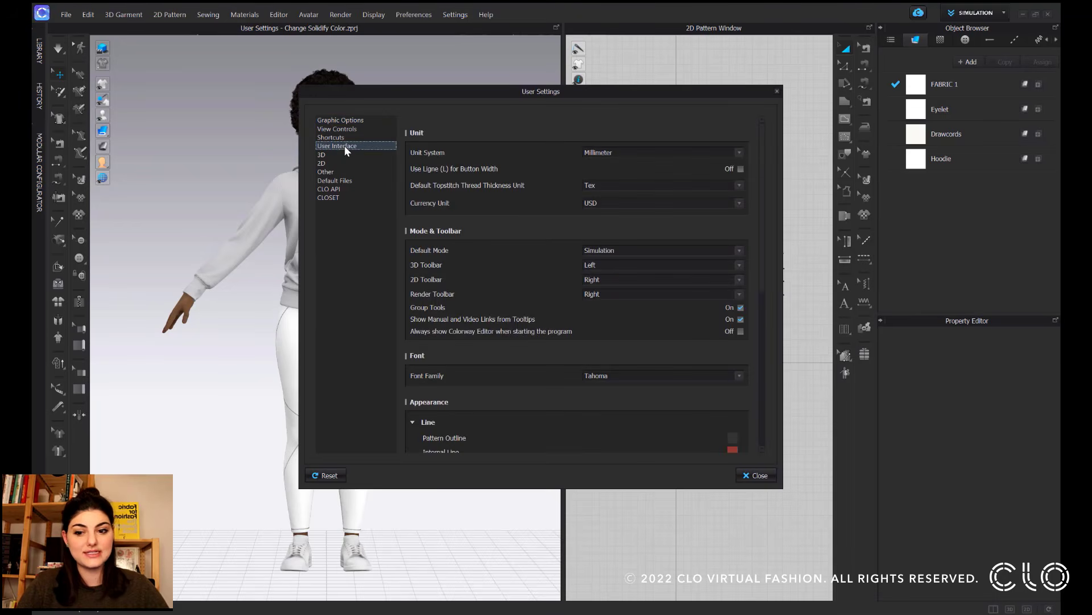
{"action": "scroll", "coordinate": [535, 210], "scroll_direction": "down", "scroll_amount": 5}
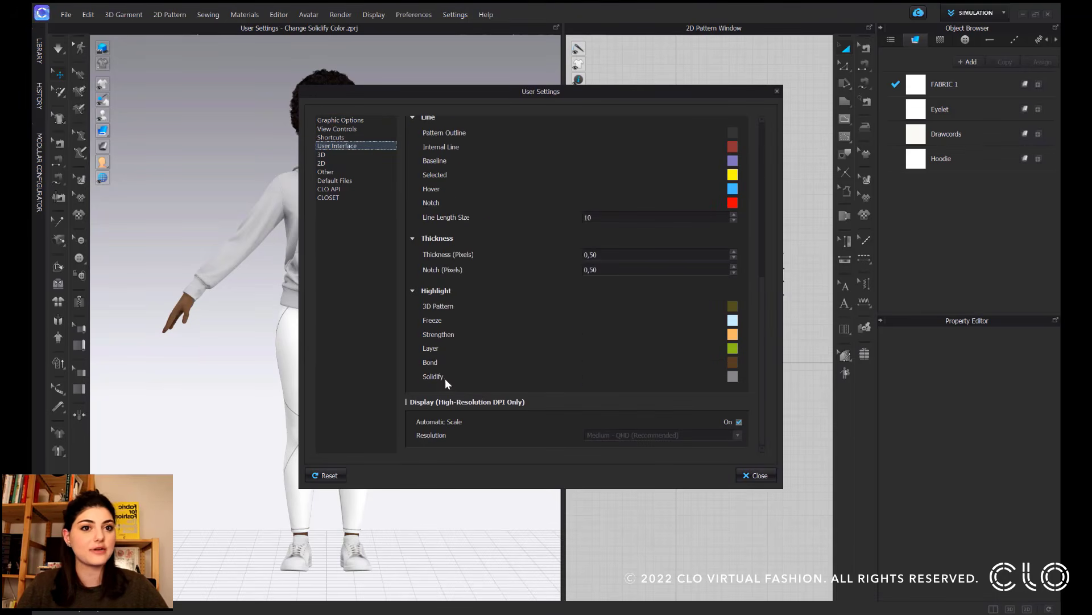
{"action": "left_click", "coordinate": [733, 376]}
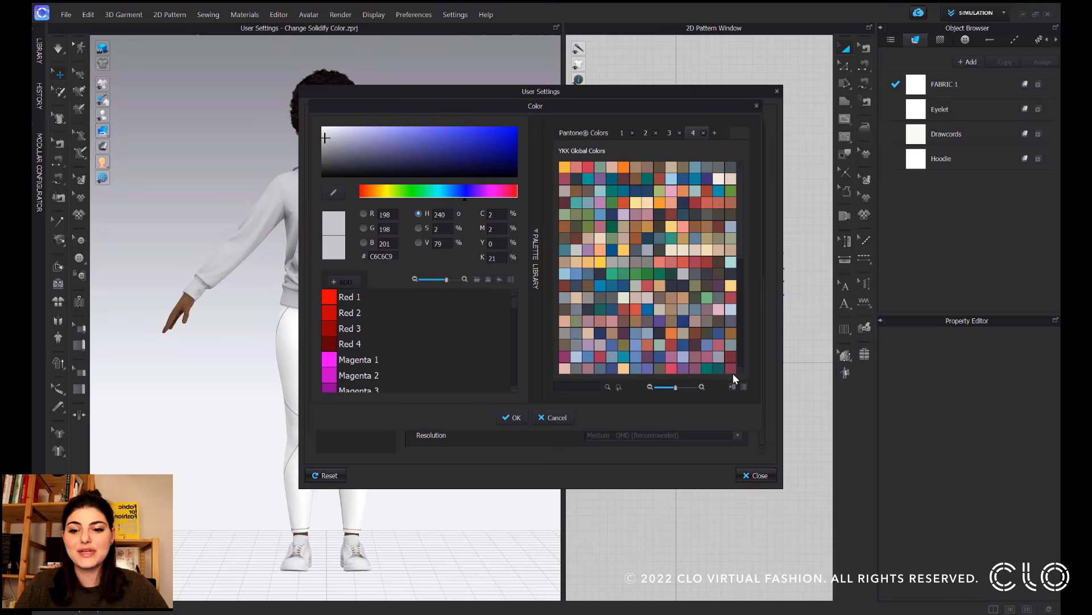
{"action": "scroll", "coordinate": [651, 258], "scroll_direction": "down", "scroll_amount": 5}
{"action": "left_click", "coordinate": [656, 249]}
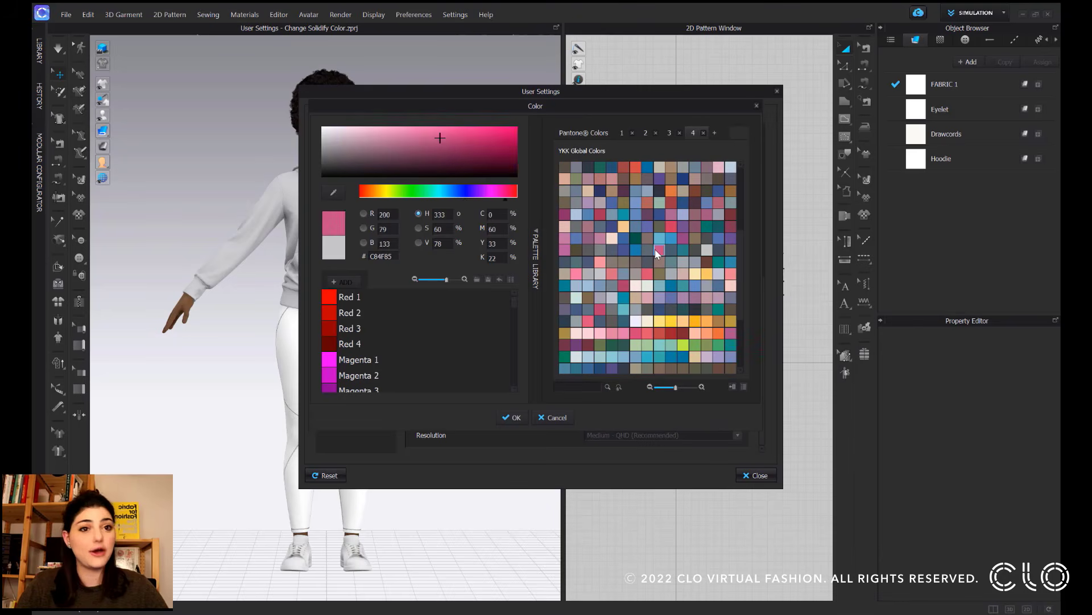
{"action": "left_click", "coordinate": [509, 418]}
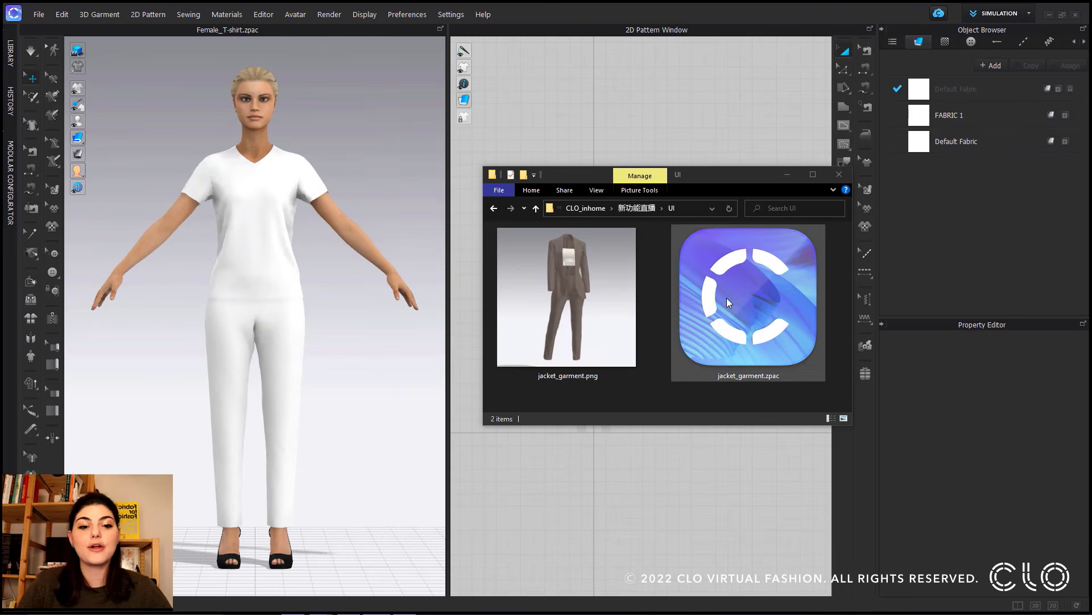
Step: Load jacket_garment.zpac from the UI folder without saving the current file, and accept the pose and size options
{"action": "left_click_drag", "start_coordinate": [726, 298], "coordinate": [408, 249]}
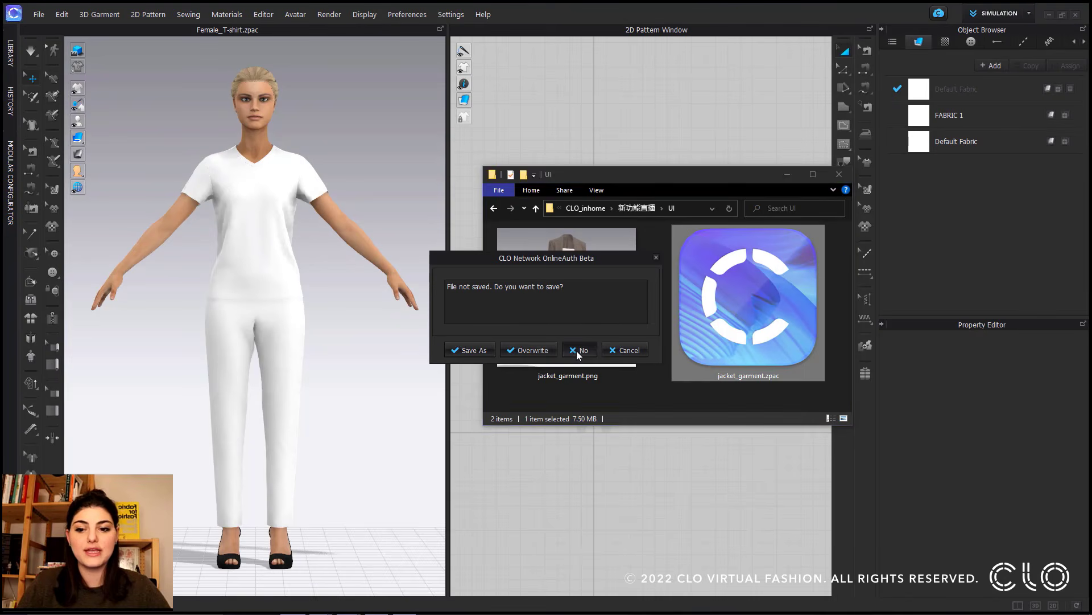
{"action": "left_click", "coordinate": [575, 350]}
{"action": "left_click", "coordinate": [526, 325]}
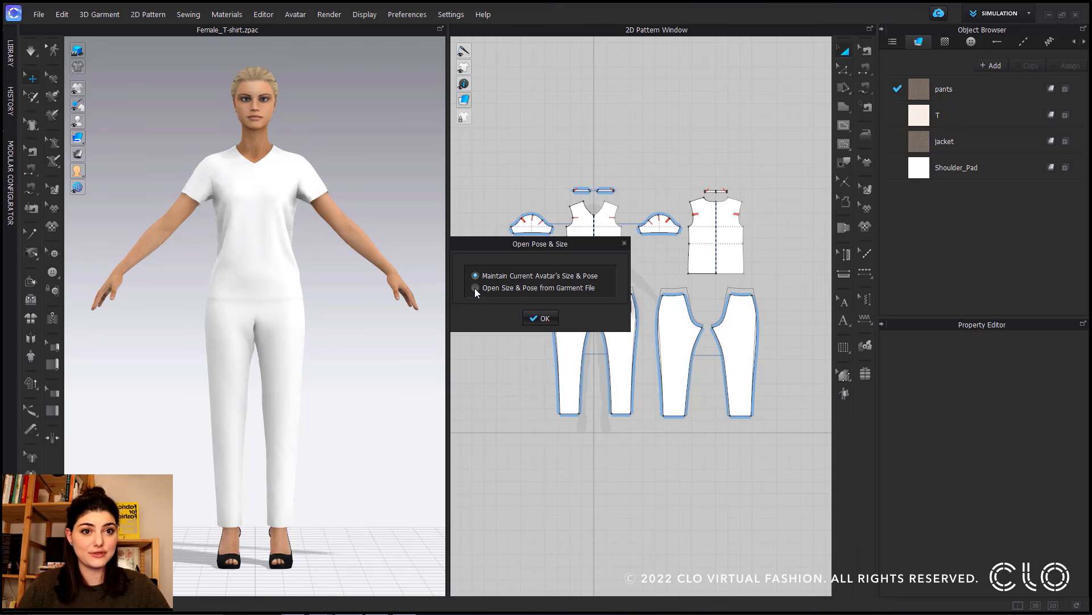
{"action": "left_click", "coordinate": [542, 318]}
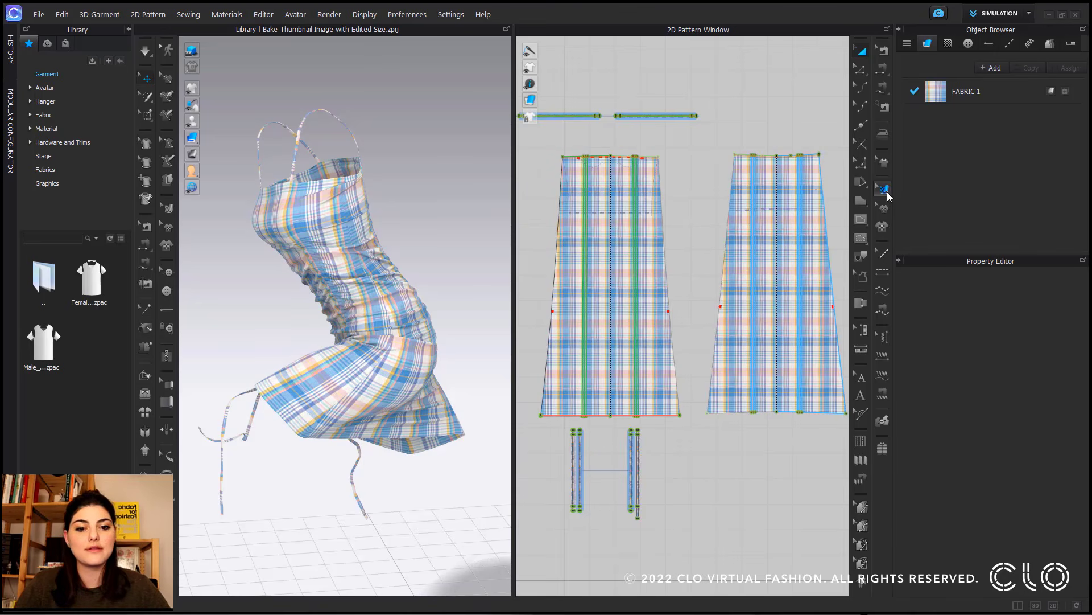
Step: Rotate and enlarge the plaid texture on the dress's FRONT pattern with the 2D Edit Texture tool
{"action": "left_click", "coordinate": [886, 193]}
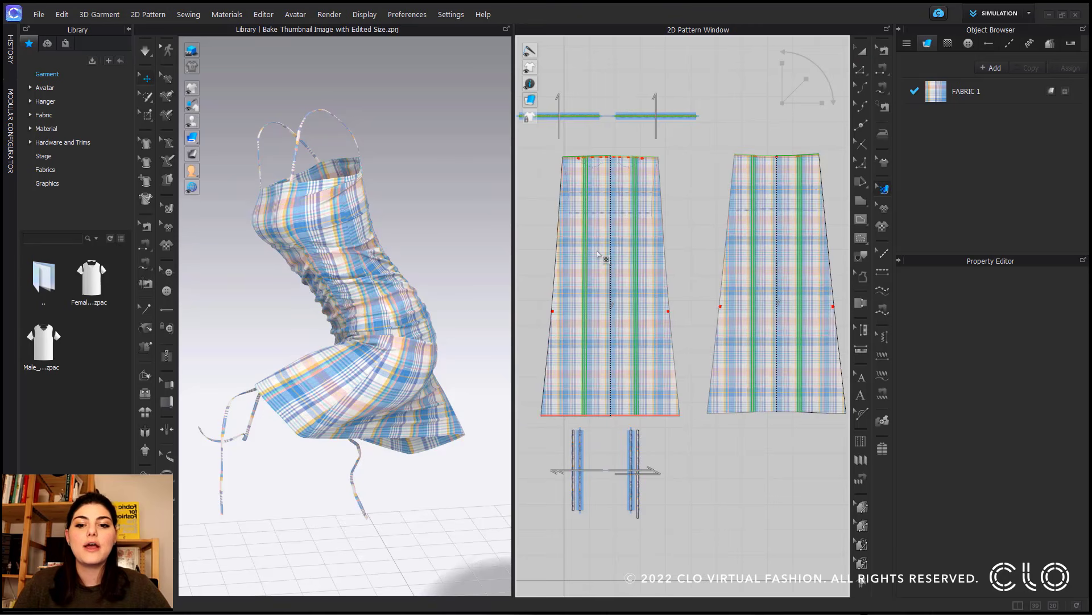
{"action": "left_click", "coordinate": [599, 255]}
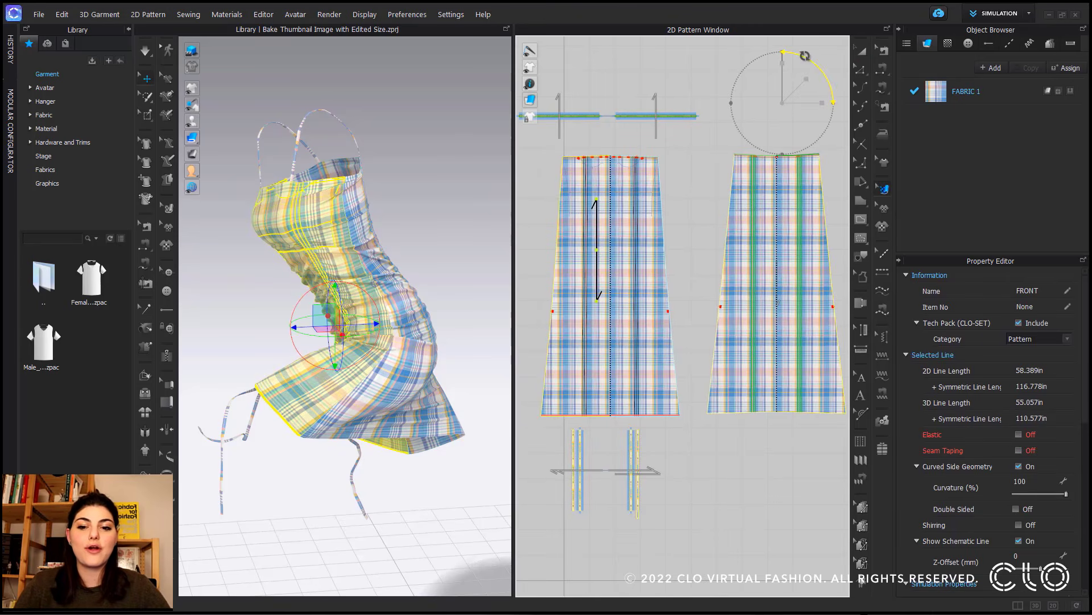
{"action": "mouse_move", "coordinate": [807, 57]}
{"action": "left_mouse_down"}
{"action": "mouse_move", "coordinate": [827, 86]}
{"action": "mouse_move", "coordinate": [817, 73]}
{"action": "left_mouse_up"}
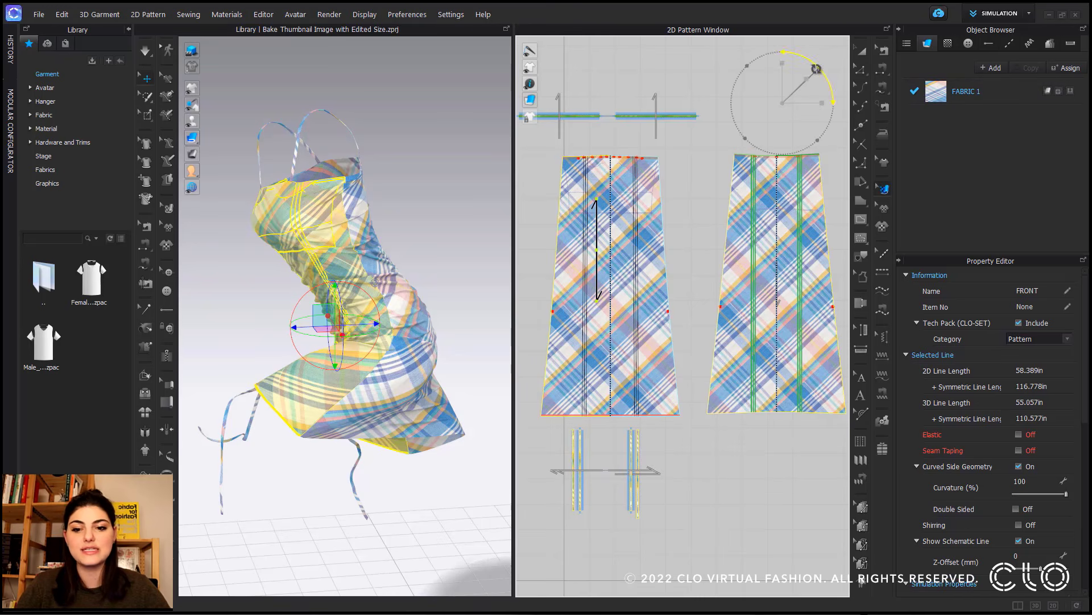
{"action": "left_click_drag", "start_coordinate": [816, 69], "coordinate": [781, 56]}
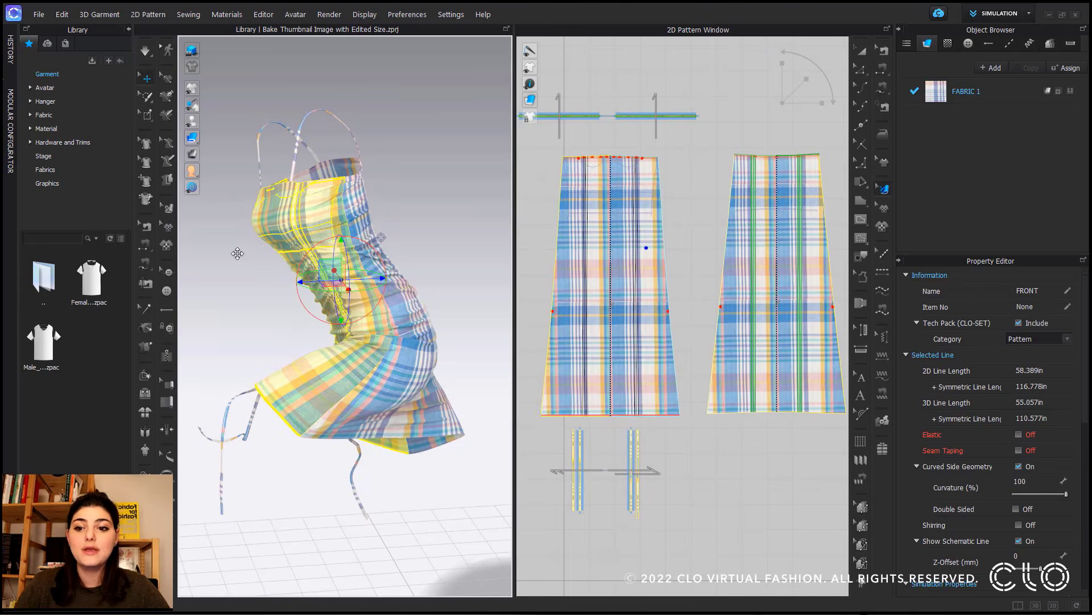
Step: Rotate the plaid texture a quarter turn on the 3D dress's BACK pattern and rescale it with the Edit Texture tool
{"action": "left_click", "coordinate": [167, 208]}
{"action": "left_click", "coordinate": [363, 227]}
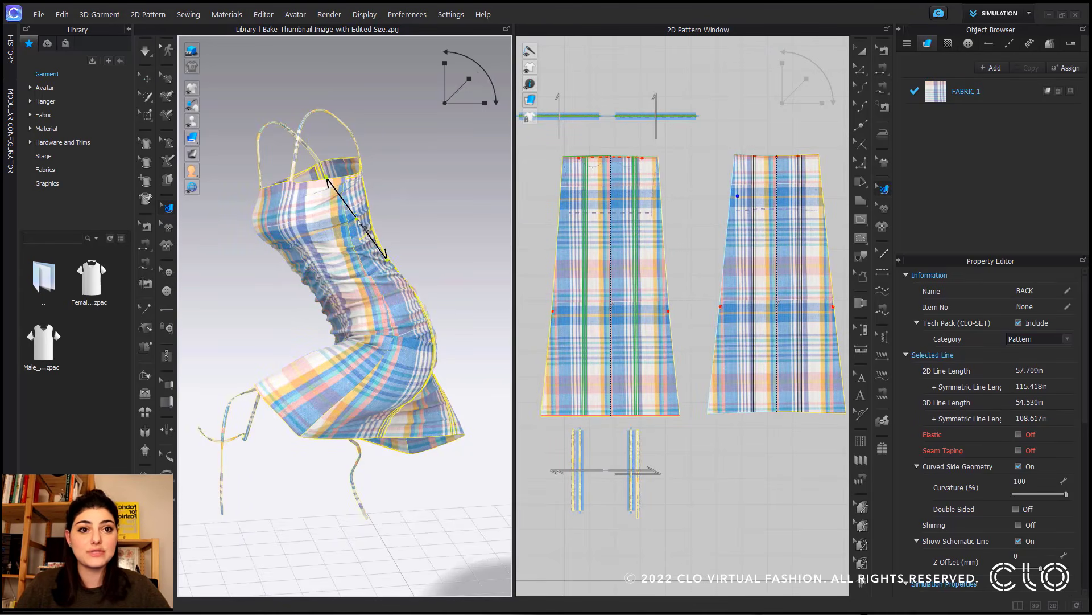
{"action": "left_click_drag", "start_coordinate": [483, 74], "coordinate": [466, 143]}
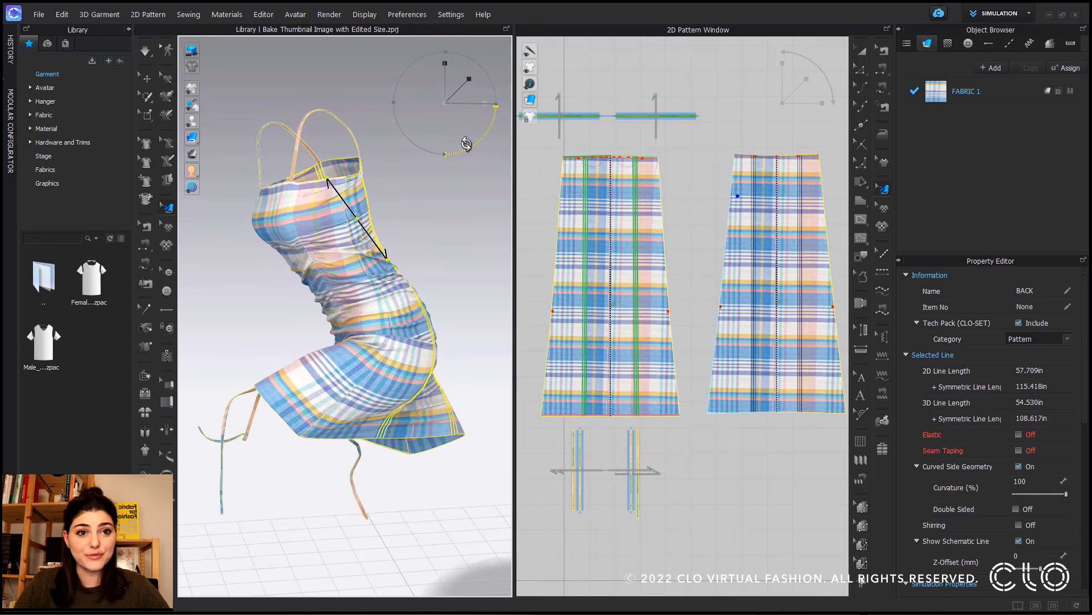
{"action": "left_click_drag", "start_coordinate": [469, 79], "coordinate": [456, 102]}
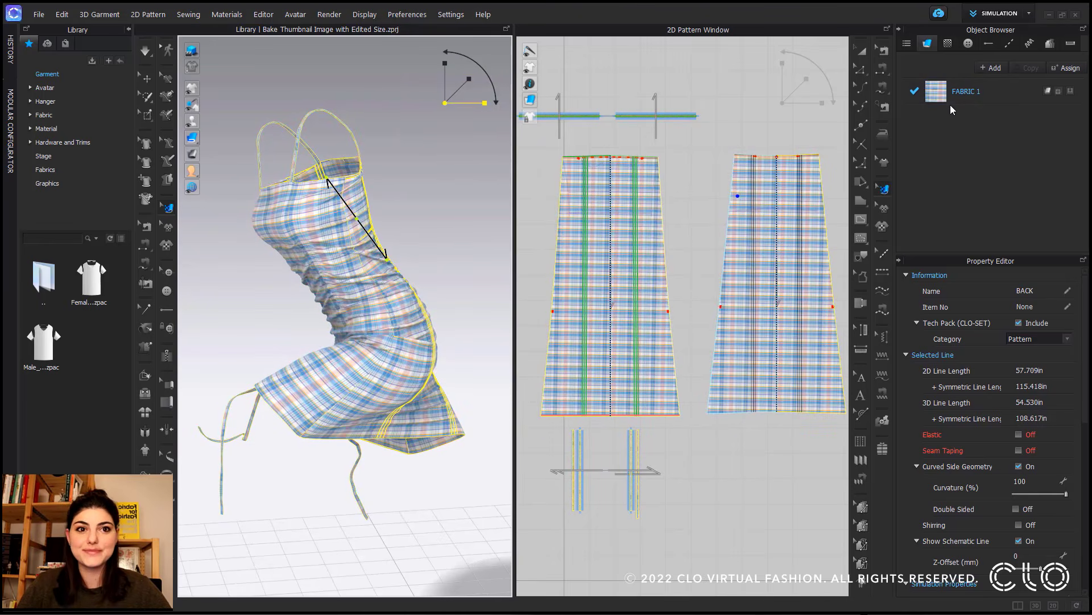
{"action": "left_click_drag", "start_coordinate": [469, 80], "coordinate": [501, 67]}
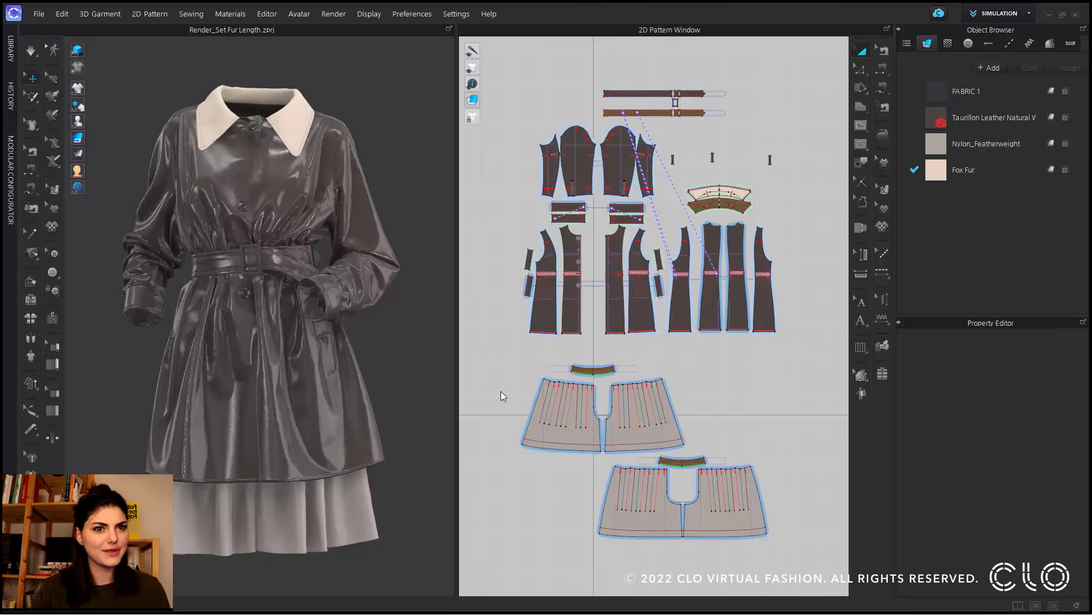
Step: Open the Render window and start an interactive render of the coat with its fur collar selected
{"action": "left_click", "coordinate": [331, 14]}
{"action": "left_click", "coordinate": [337, 25]}
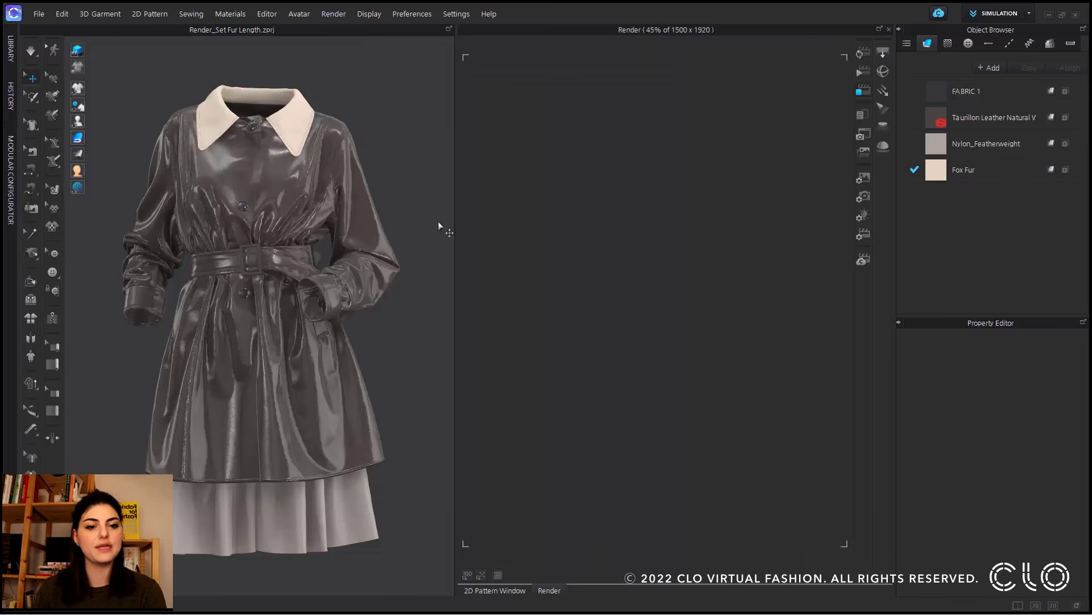
{"action": "left_click", "coordinate": [313, 149]}
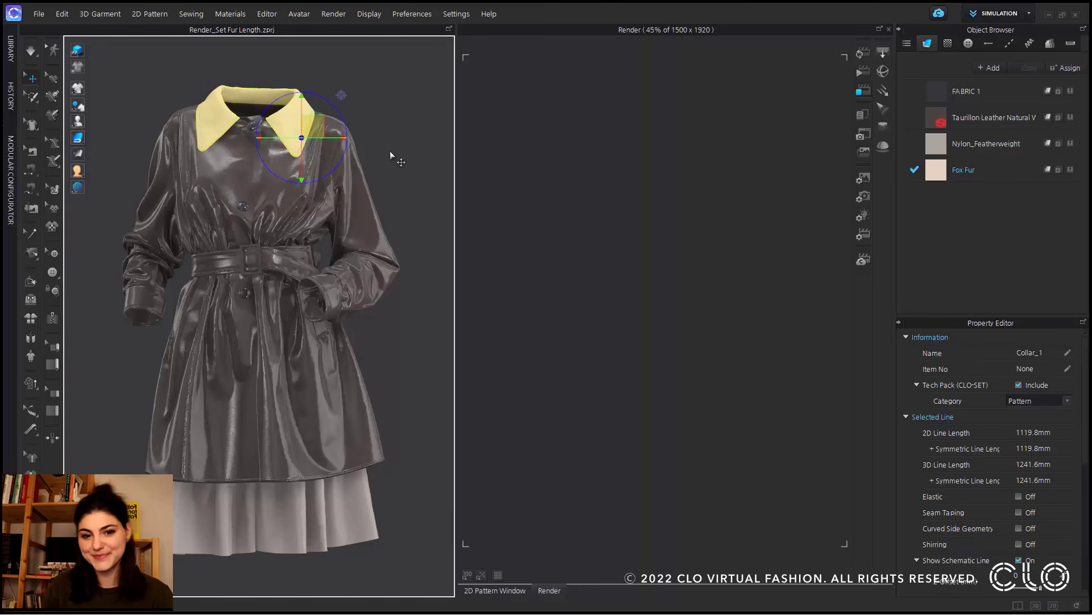
{"action": "left_click", "coordinate": [864, 55]}
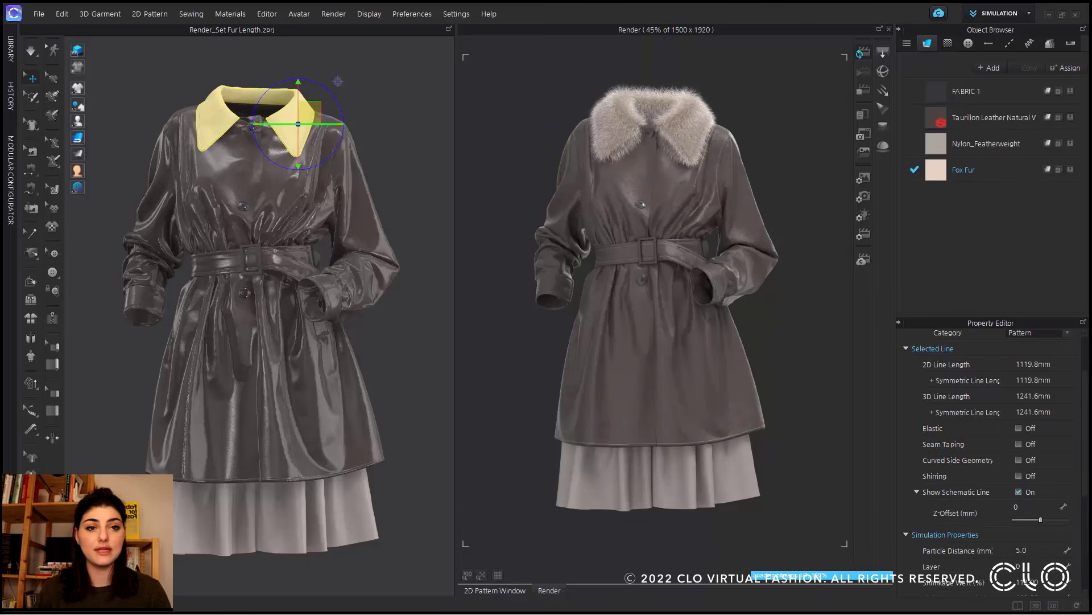
Step: Set the Fox Fur fabric's base fur length to 1000 mm
{"action": "left_click", "coordinate": [940, 173]}
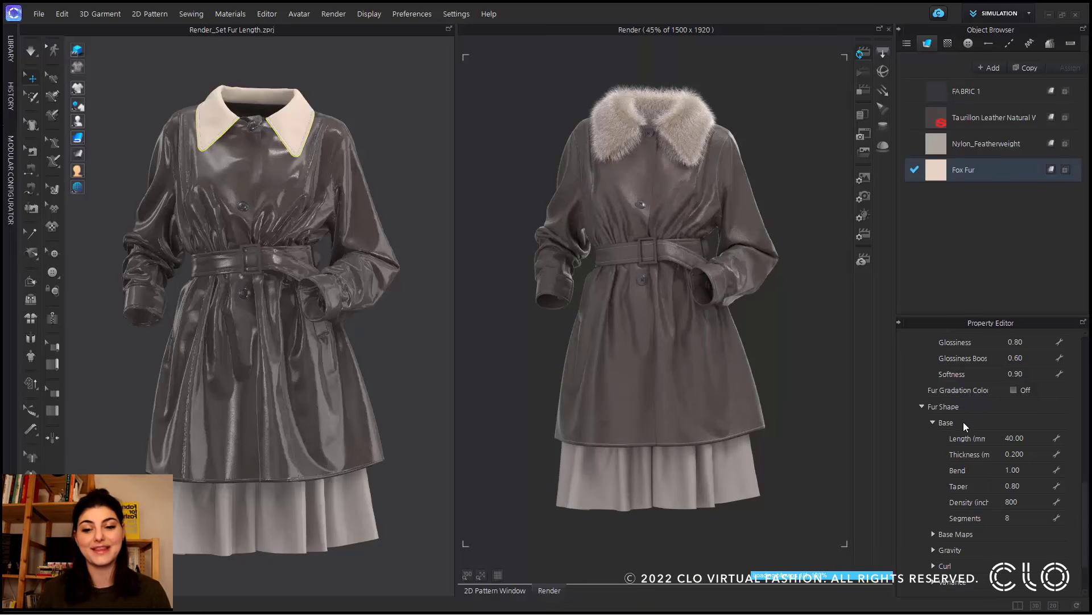
{"action": "left_click", "coordinate": [1035, 438]}
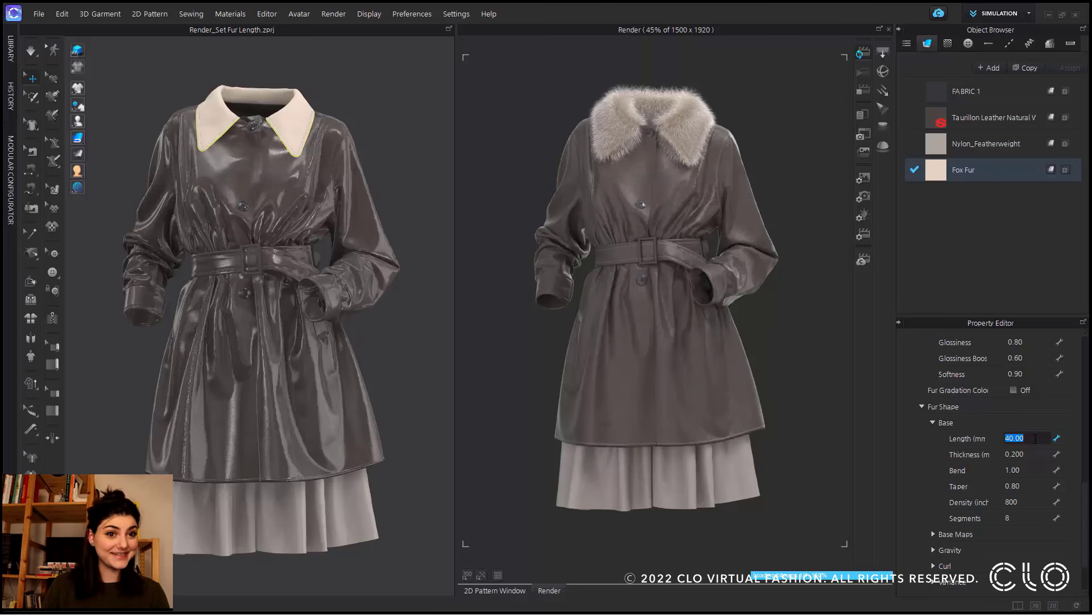
{"action": "type", "text": "1000"}
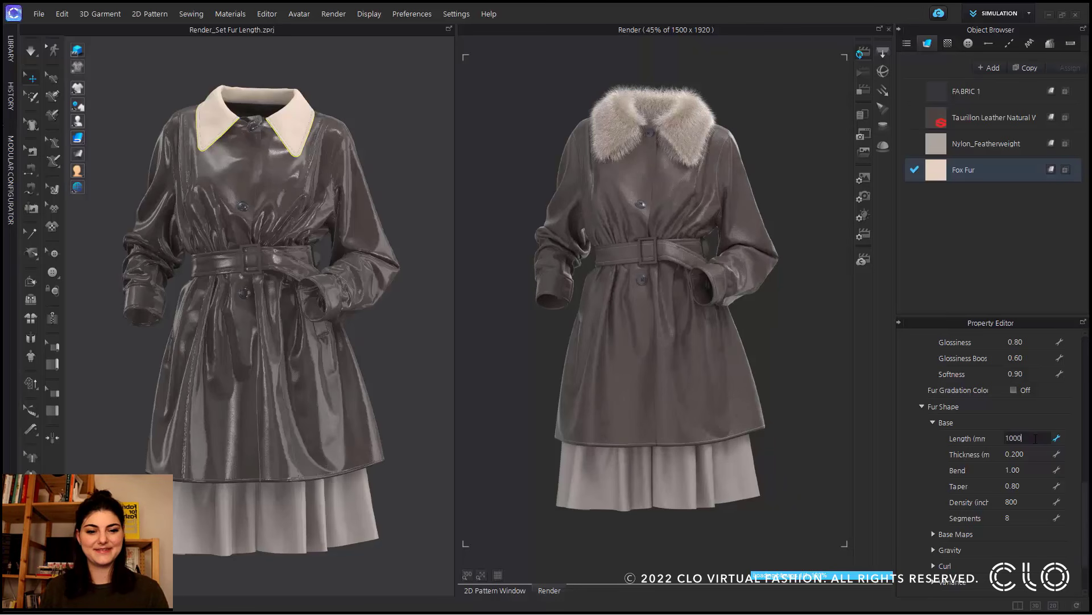
{"action": "key", "text": "Return"}
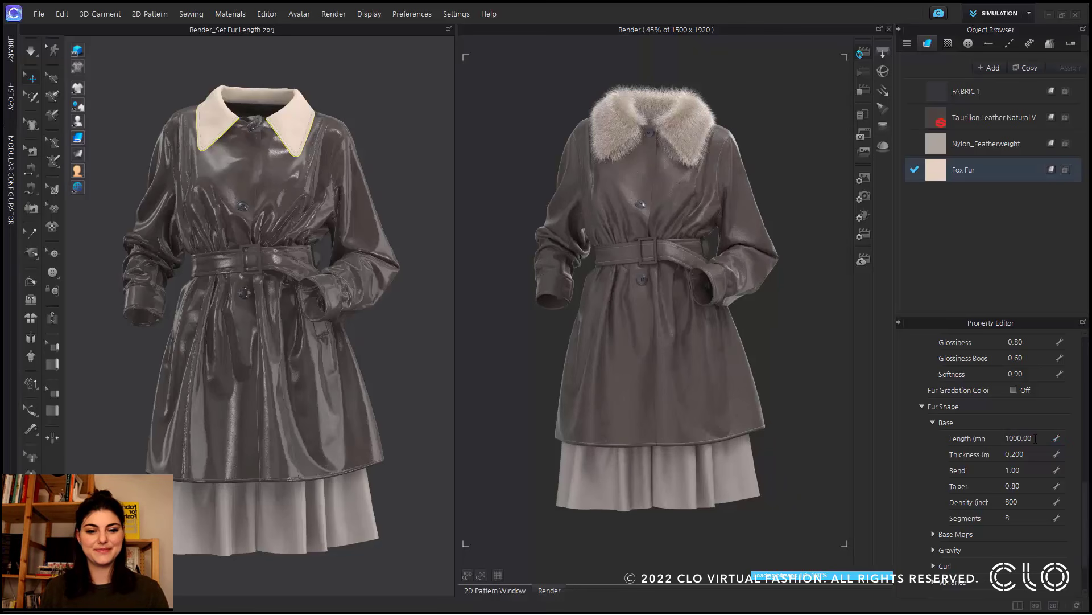